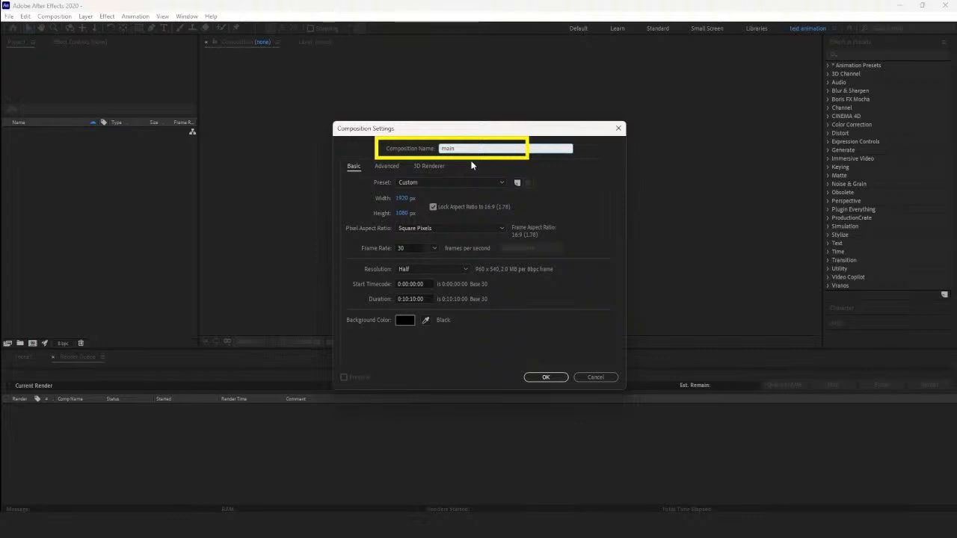
# Name the new 1920 x 1080, 30 fps composition "main comp" and create it
pyautogui.write('mp')
pyautogui.press('Return')
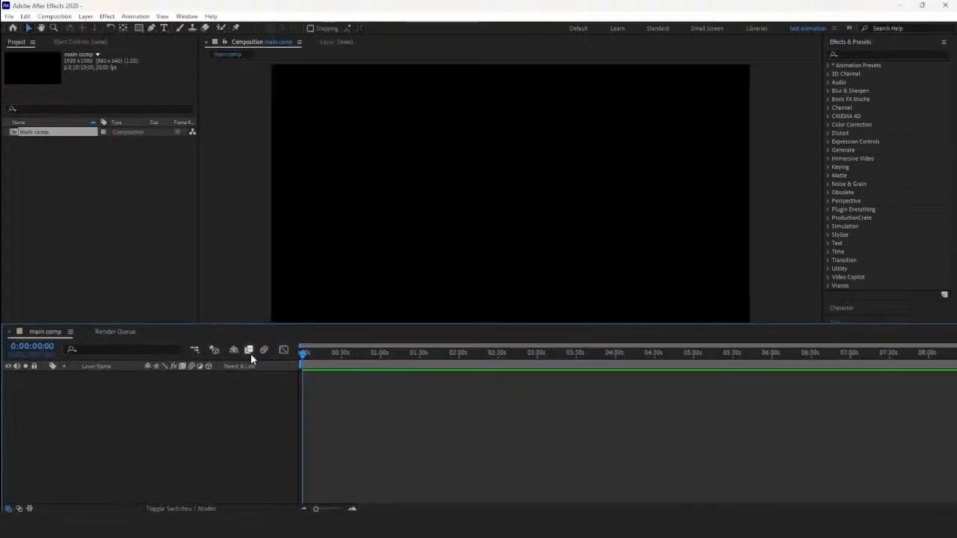
# Add a 1920 x 1080 solid named "bg" in off-white E6E6E6 to main comp
pyautogui.rightClick(263, 376)
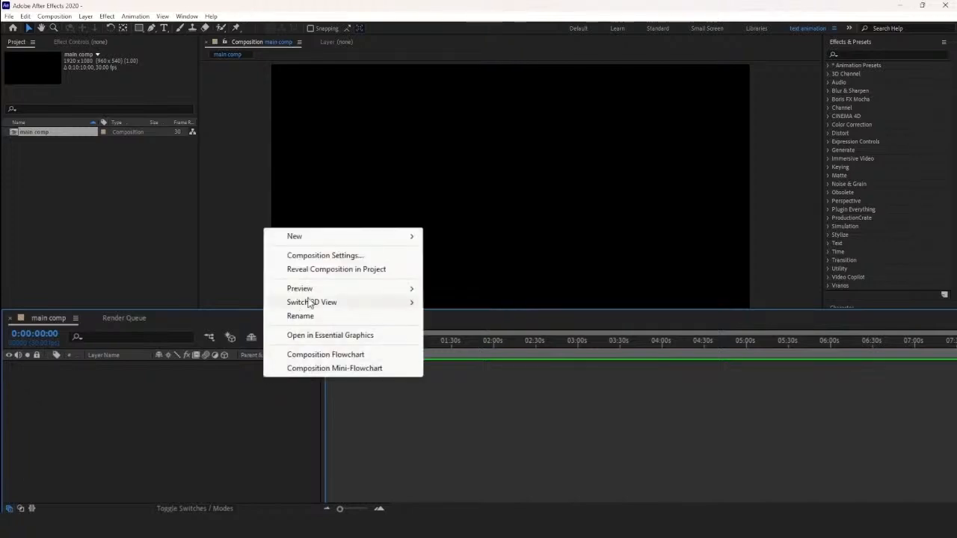
pyautogui.moveTo(383, 241)
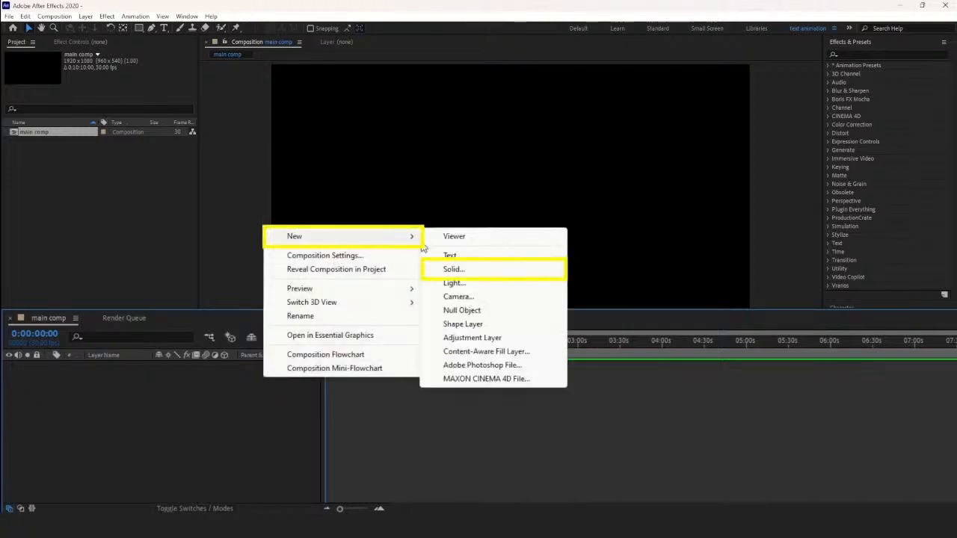
pyautogui.click(452, 271)
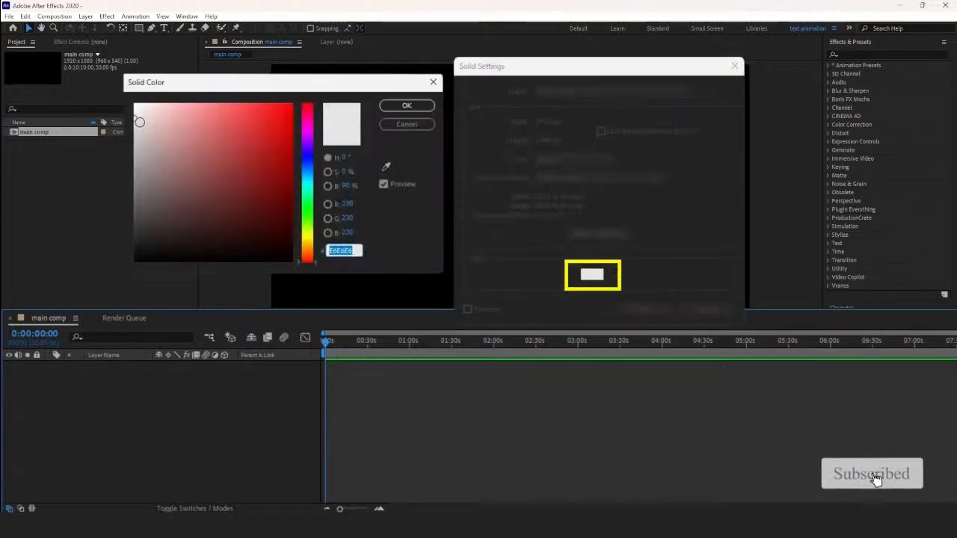
pyautogui.click(399, 110)
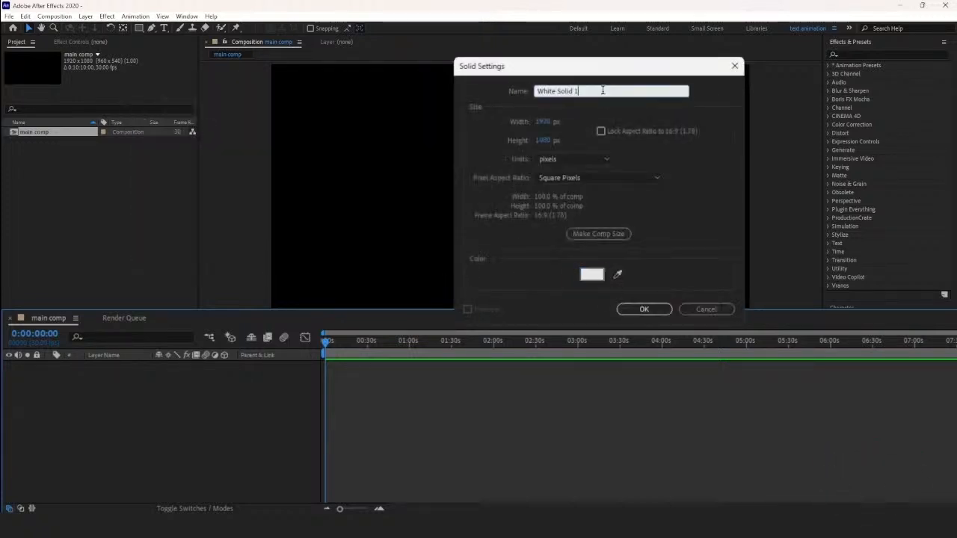
pyautogui.moveTo(585, 91); pyautogui.dragTo(536, 91)
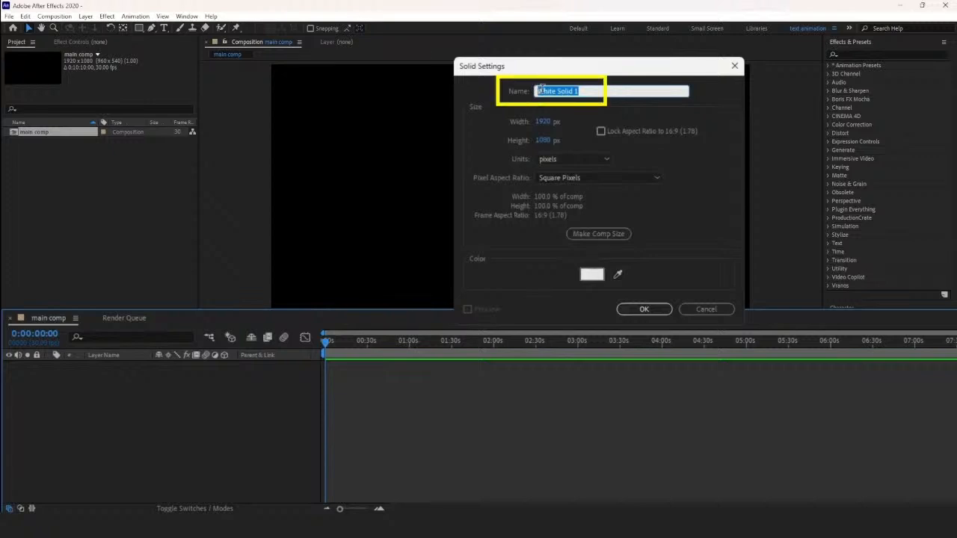
pyautogui.write('bg')
pyautogui.click(627, 302)
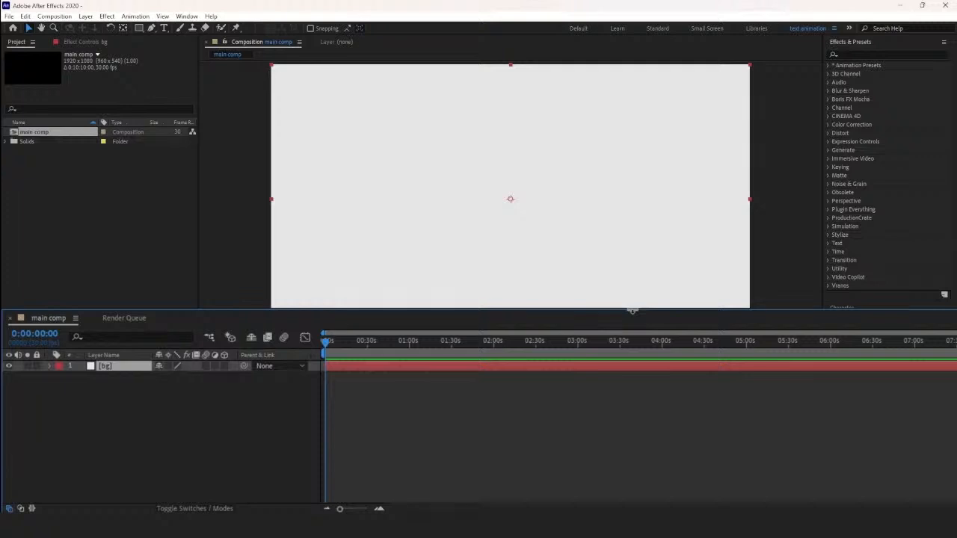
pyautogui.moveTo(632, 309); pyautogui.dragTo(507, 349)
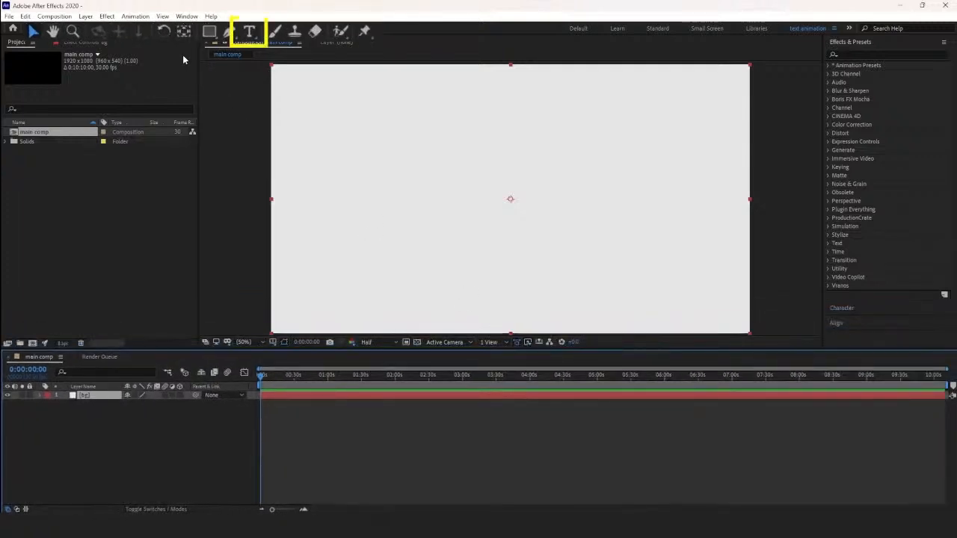
# Add a text layer reading "WATERDROP EFFECT", broken into two lines, over the solid
pyautogui.click(251, 32)
pyautogui.click(394, 147)
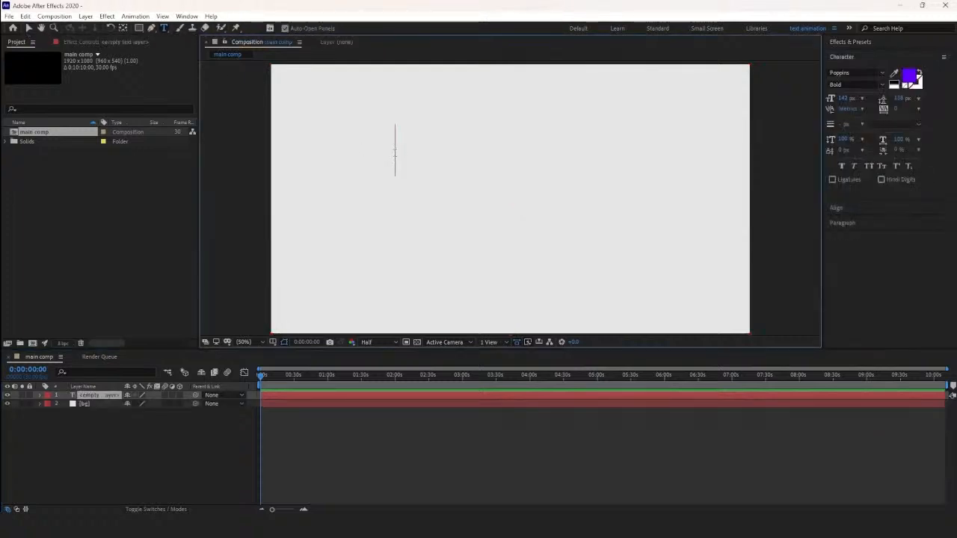
pyautogui.write('WATERD')
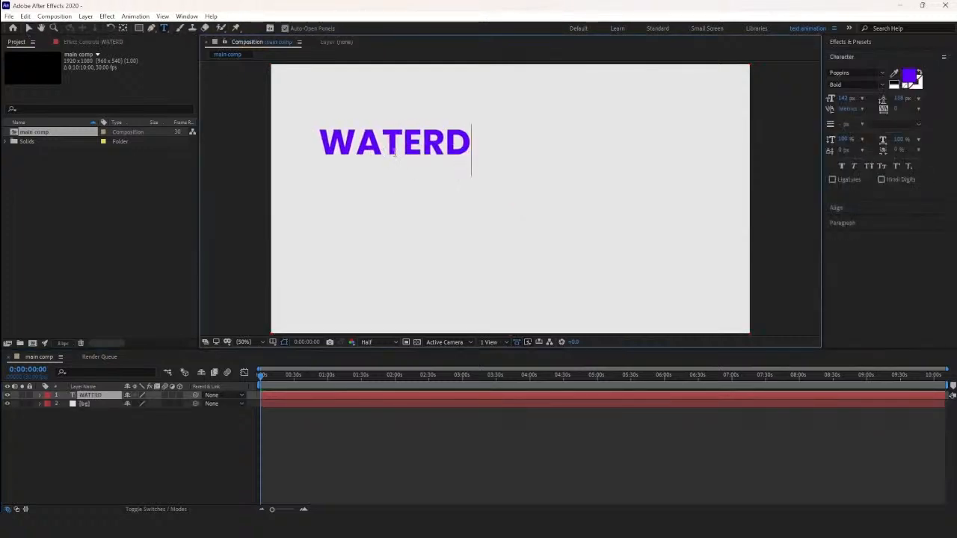
pyautogui.write('ROP EFFECT')
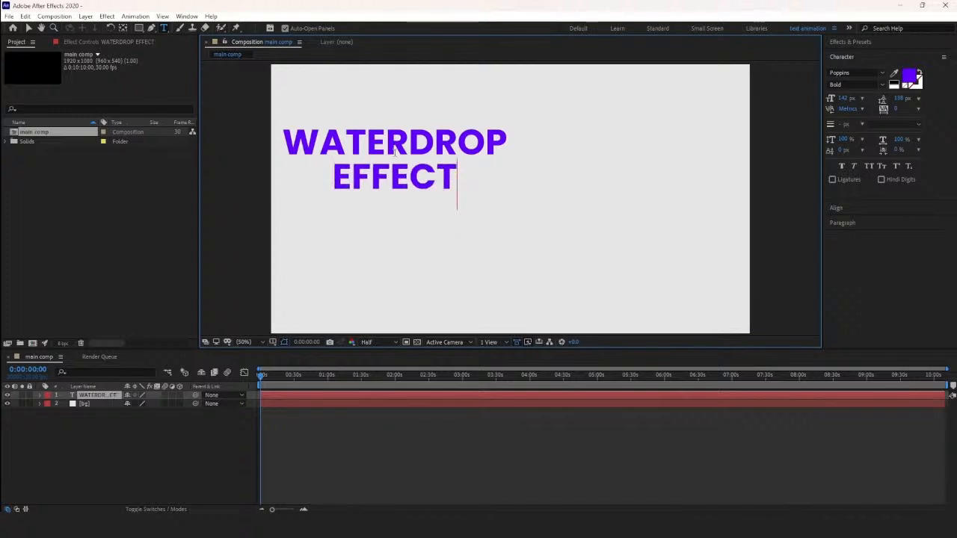
pyautogui.click(27, 27)
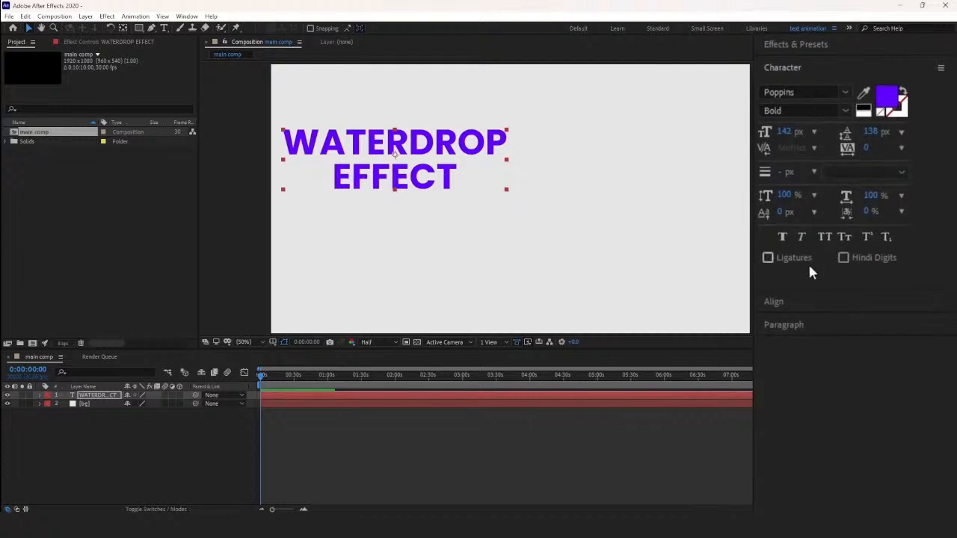
# Centre the text layer horizontally and vertically in the composition
pyautogui.click(793, 302)
pyautogui.click(794, 127)
pyautogui.click(873, 130)
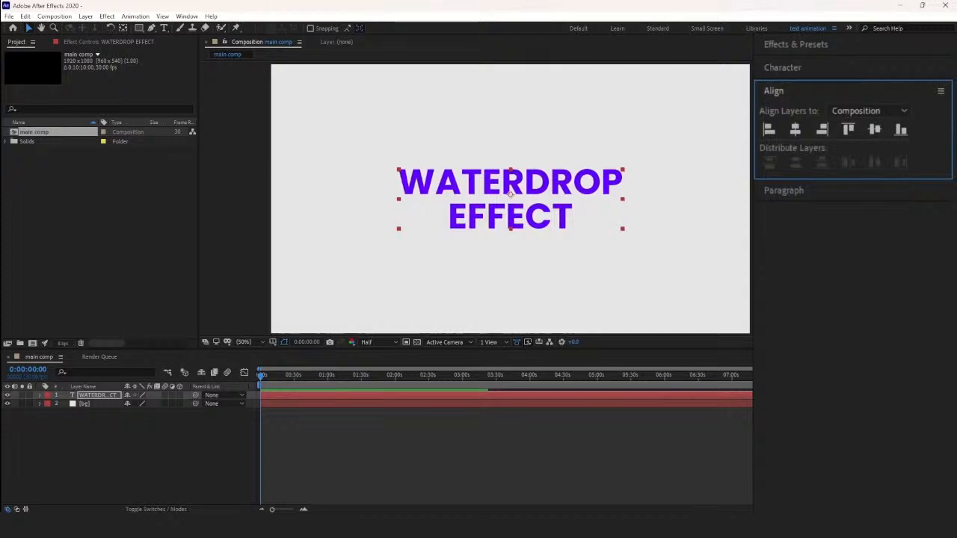
# Set the font size of the WATERDROP EFFECT text to 170 px
pyautogui.click(797, 69)
pyautogui.moveTo(785, 132); pyautogui.dragTo(810, 133)
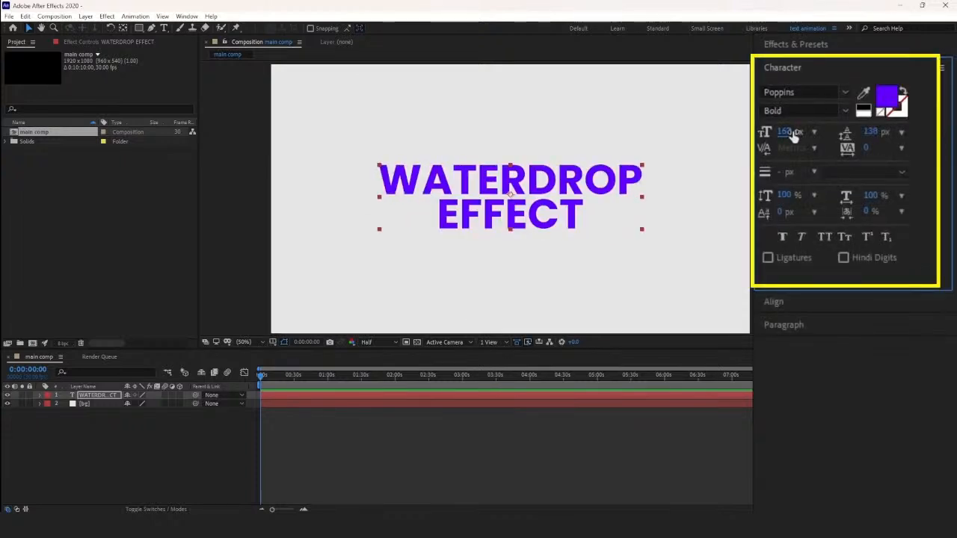
pyautogui.click(792, 131)
pyautogui.write('170')
pyautogui.press('Return')
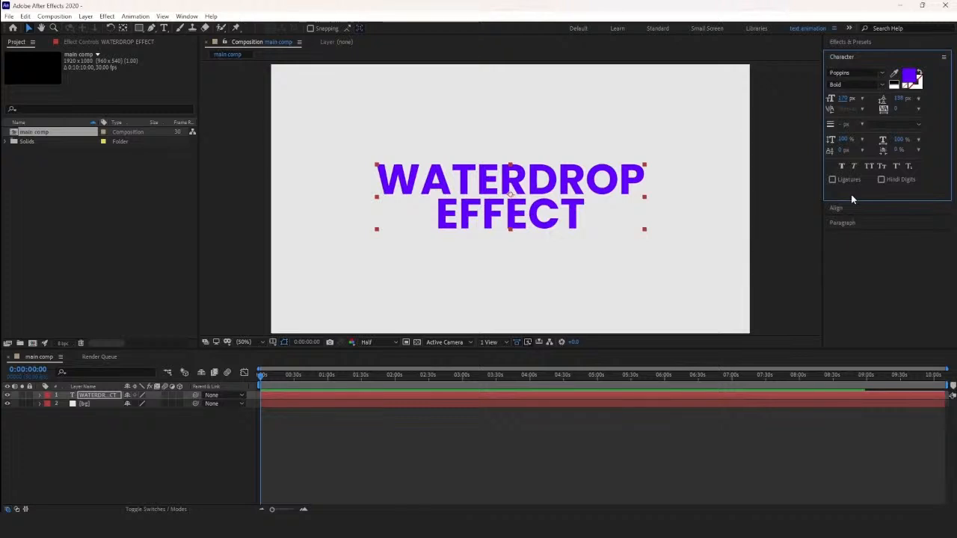
# Pre-compose the text and bg layers together into a composition named "bg comp", moving all attributes
pyautogui.click(91, 424)
pyautogui.moveTo(114, 401); pyautogui.dragTo(120, 361)
pyautogui.rightClick(120, 368)
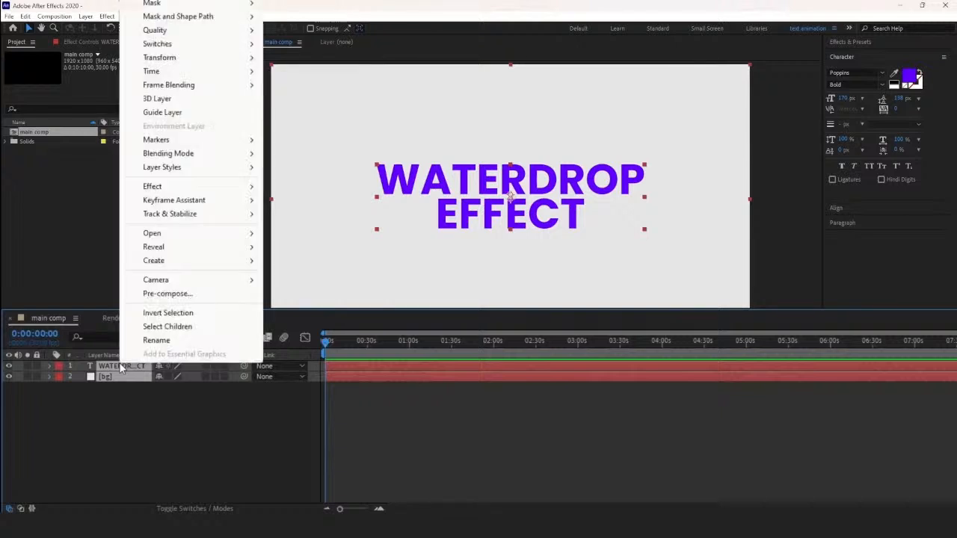
pyautogui.click(162, 294)
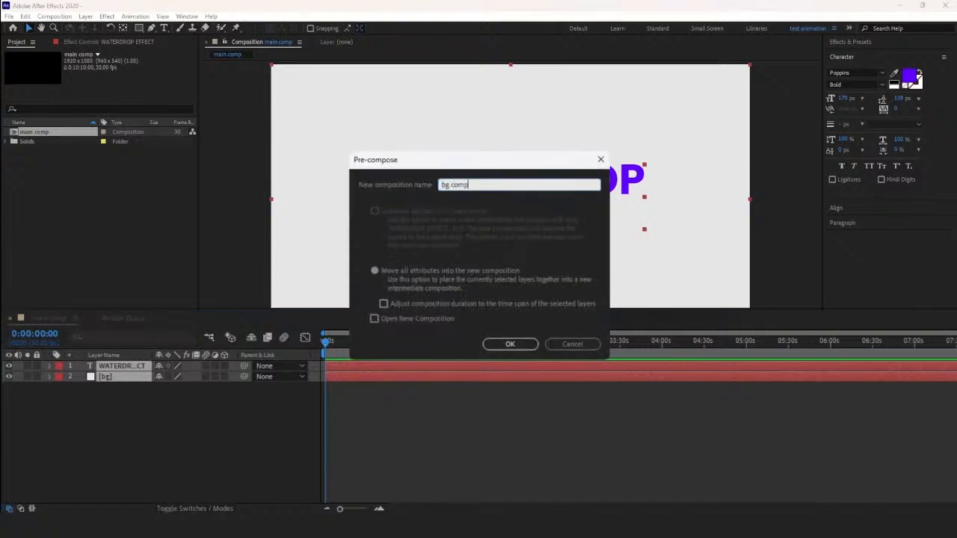
pyautogui.write('bg comp')
pyautogui.press('Return')
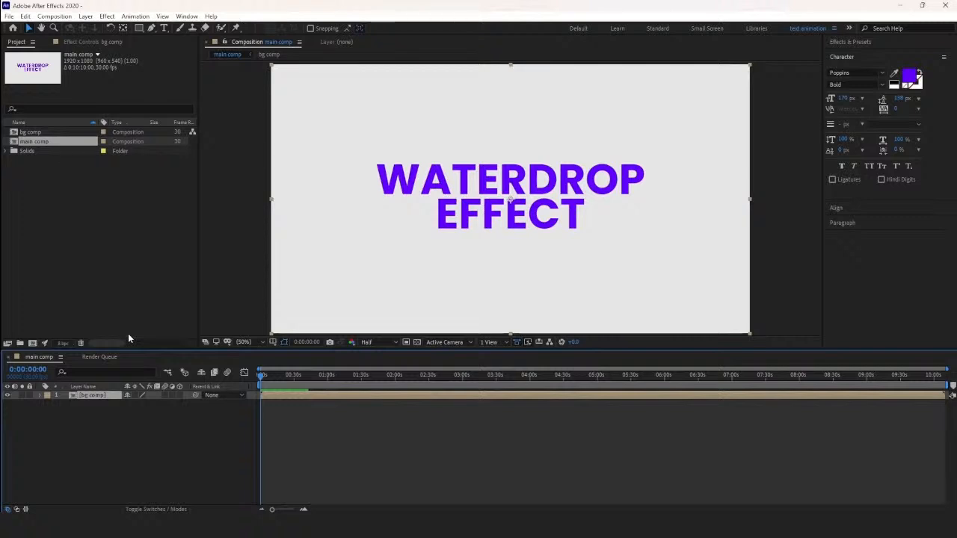
# Create another 1920 x 1080, 30 fps composition named "wave"
pyautogui.rightClick(121, 273)
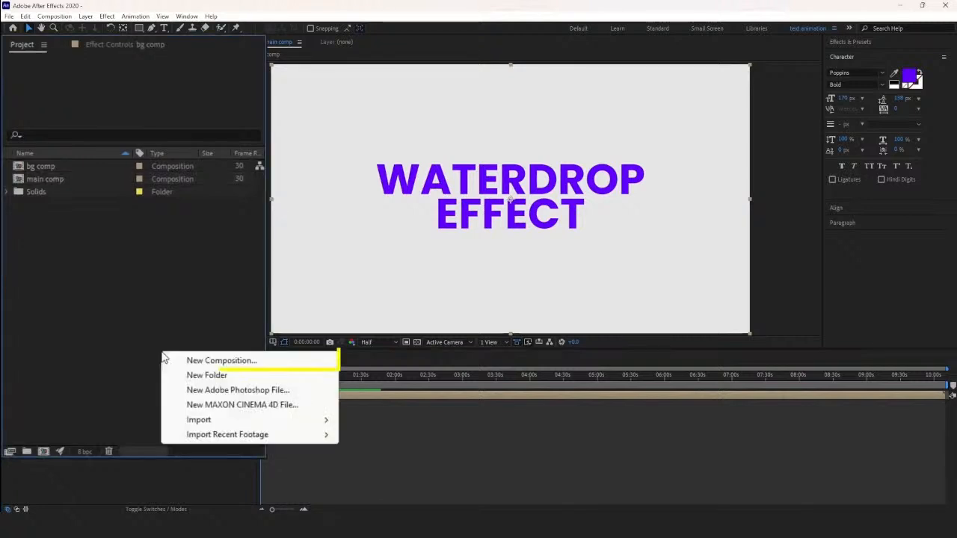
pyautogui.click(175, 362)
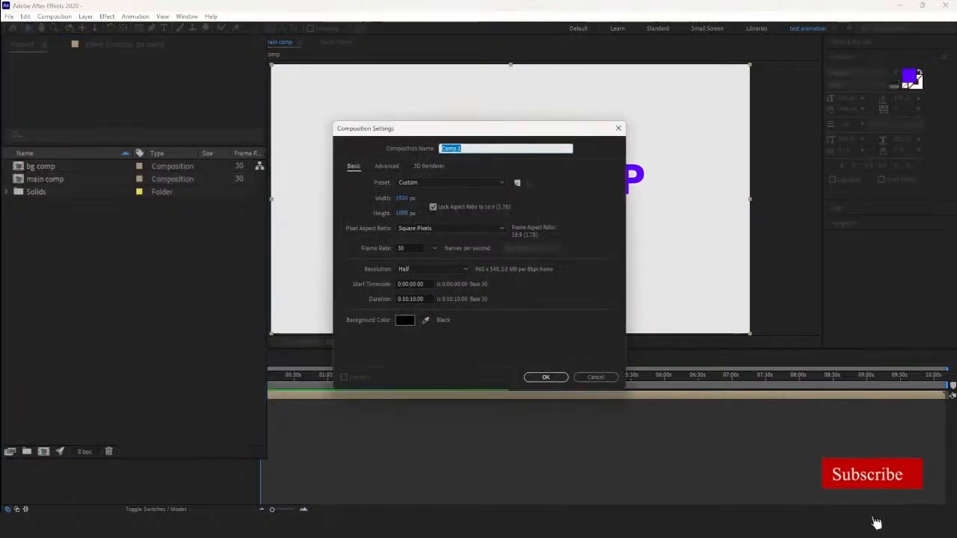
pyautogui.write('w')
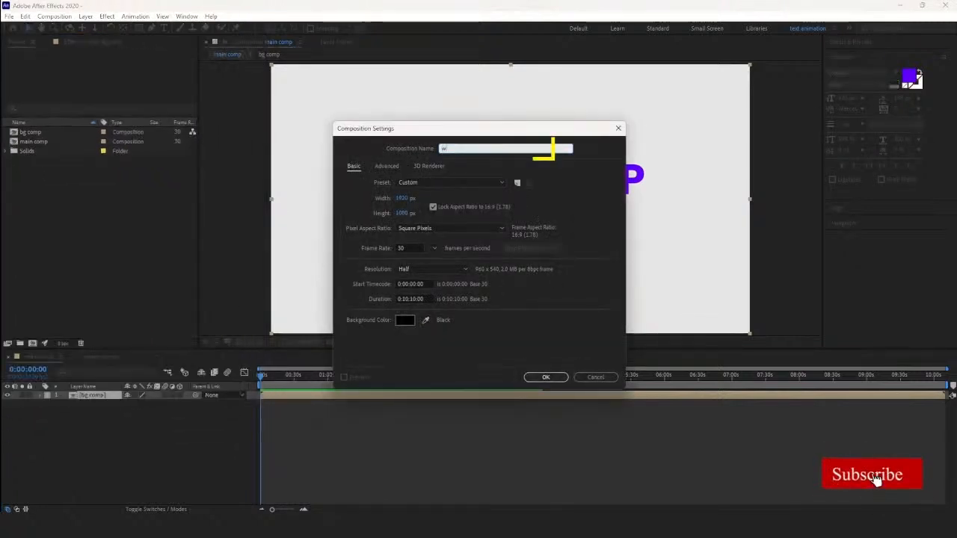
pyautogui.write('ave')
pyautogui.press('Return')
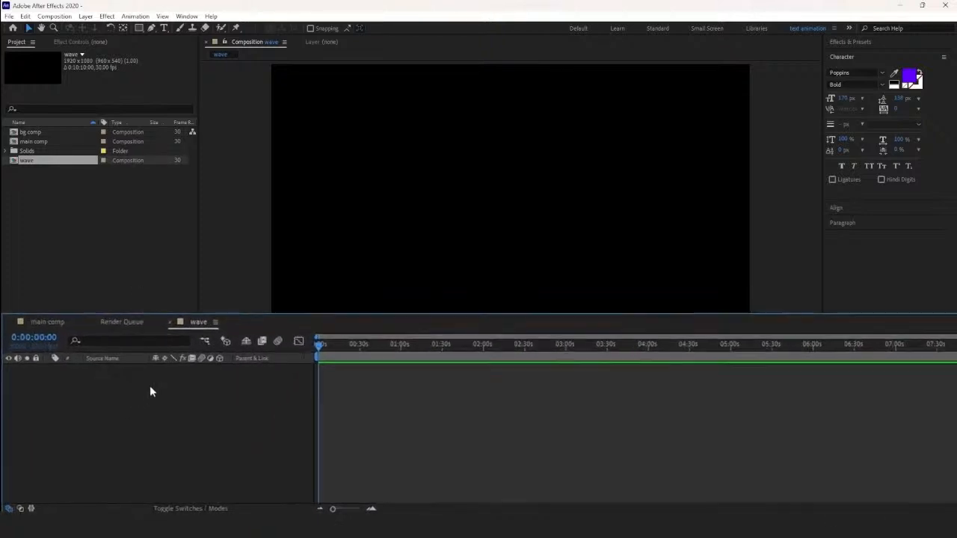
# Add a 1920 x 1080 white solid named "radio waves" to the wave composition
pyautogui.rightClick(153, 389)
pyautogui.moveTo(257, 244)
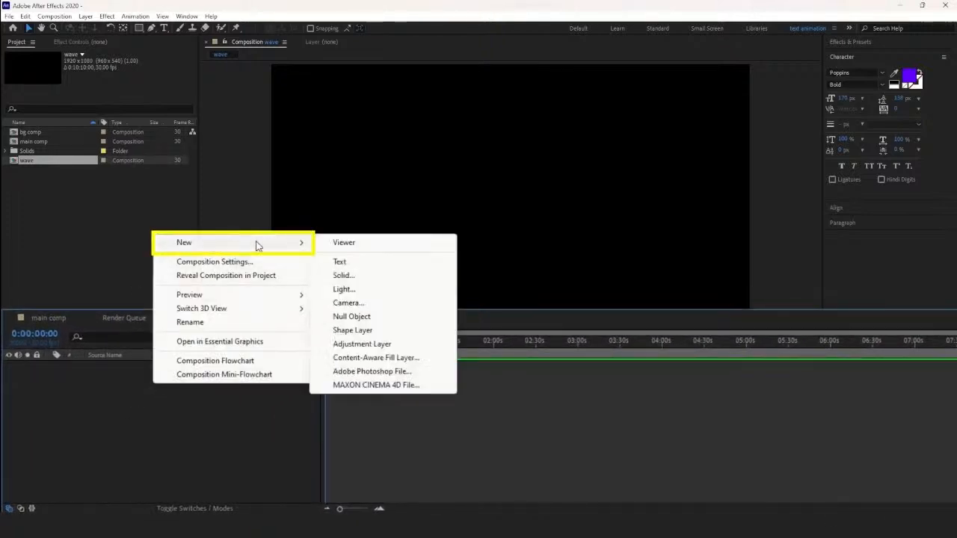
pyautogui.click(345, 275)
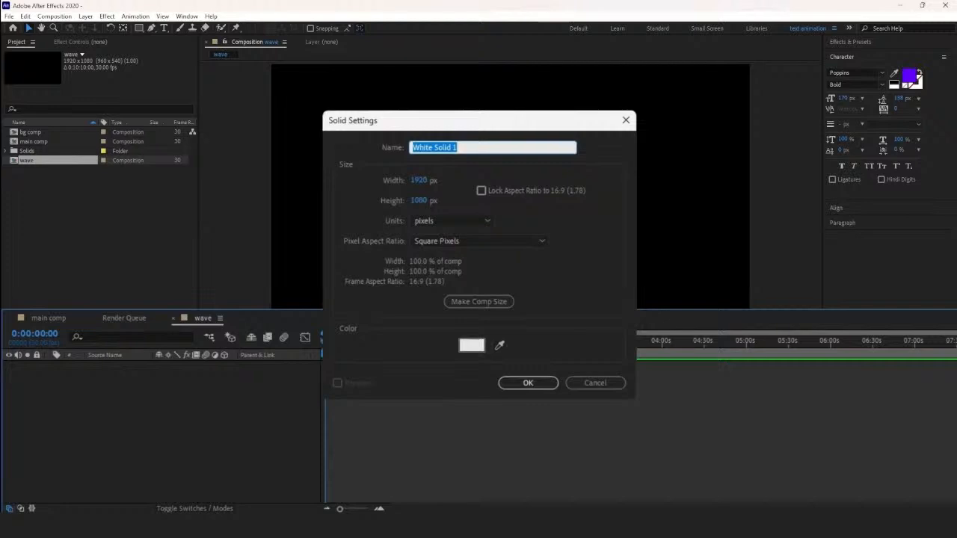
pyautogui.write('r')
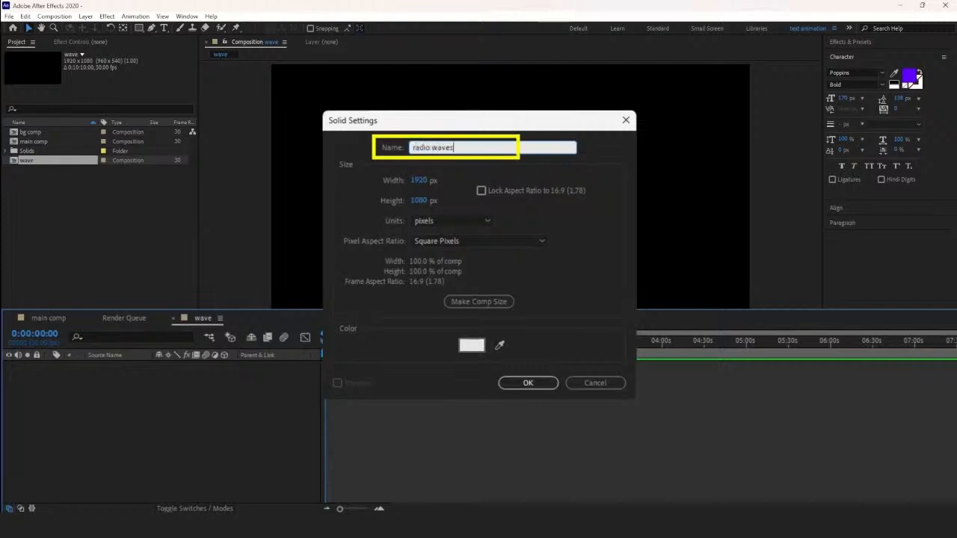
pyautogui.write('adio waves')
pyautogui.press('Return')
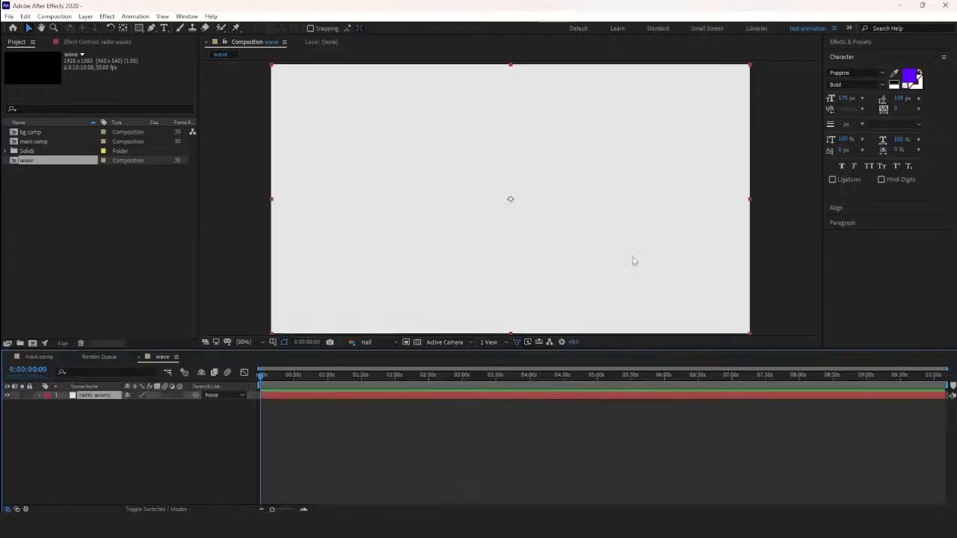
# Find the Radio Waves effect and apply it to the radio waves solid
pyautogui.click(845, 42)
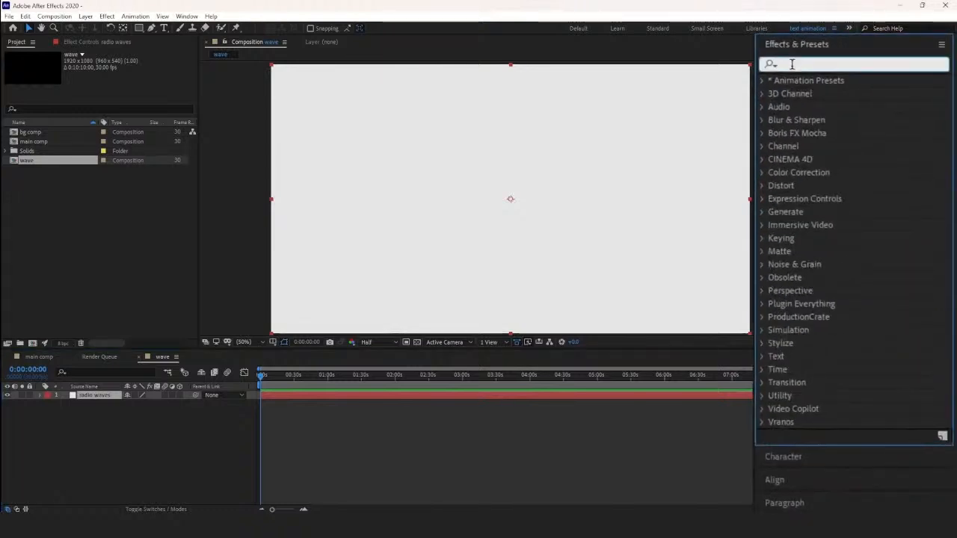
pyautogui.write('radio waves')
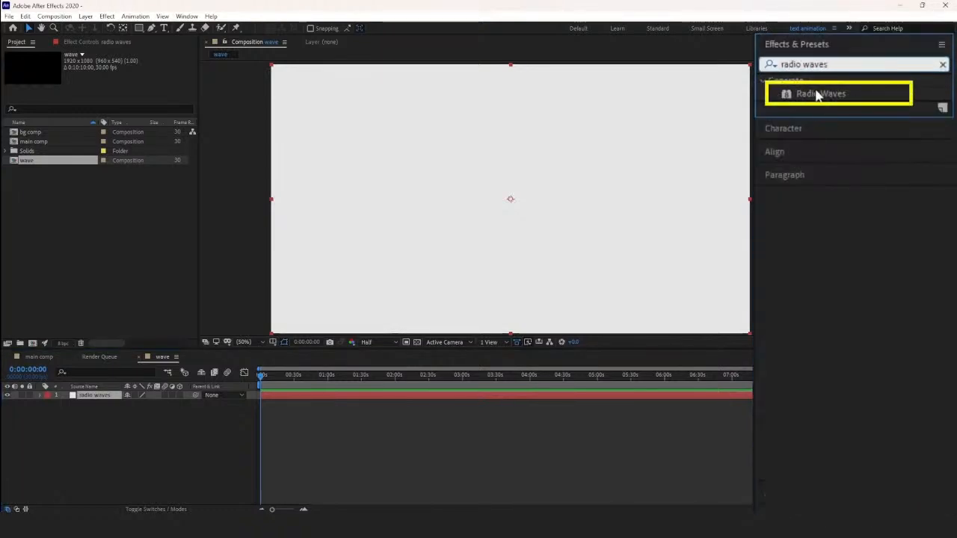
pyautogui.moveTo(818, 94); pyautogui.dragTo(81, 397)
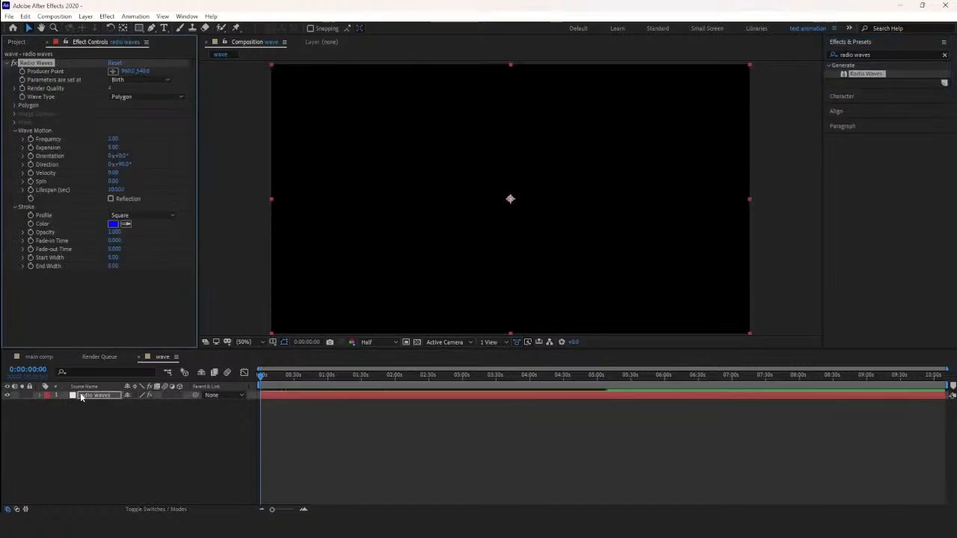
# Go to about 2 seconds in the wave composition and set the Radio Waves stroke color to white FFFFFF
pyautogui.click(329, 373)
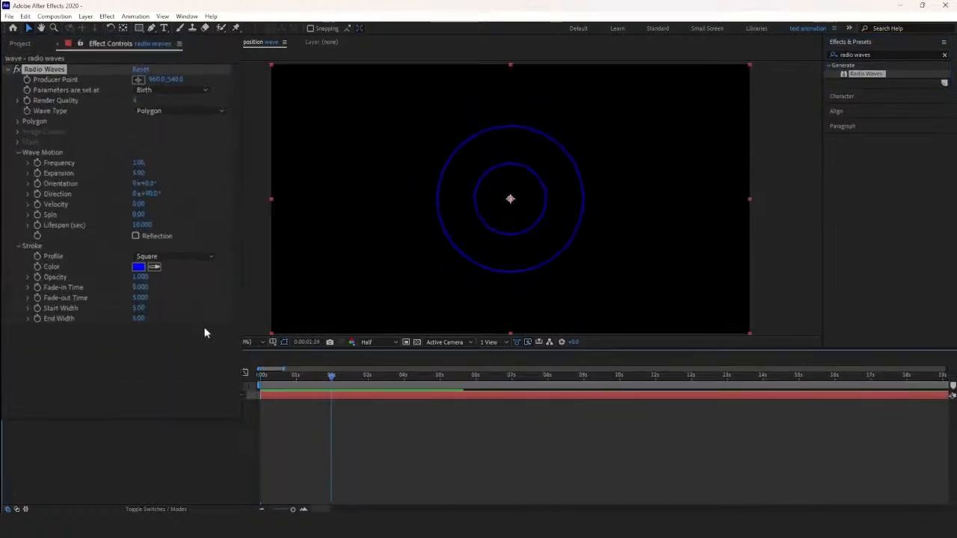
pyautogui.click(139, 267)
pyautogui.click(146, 241)
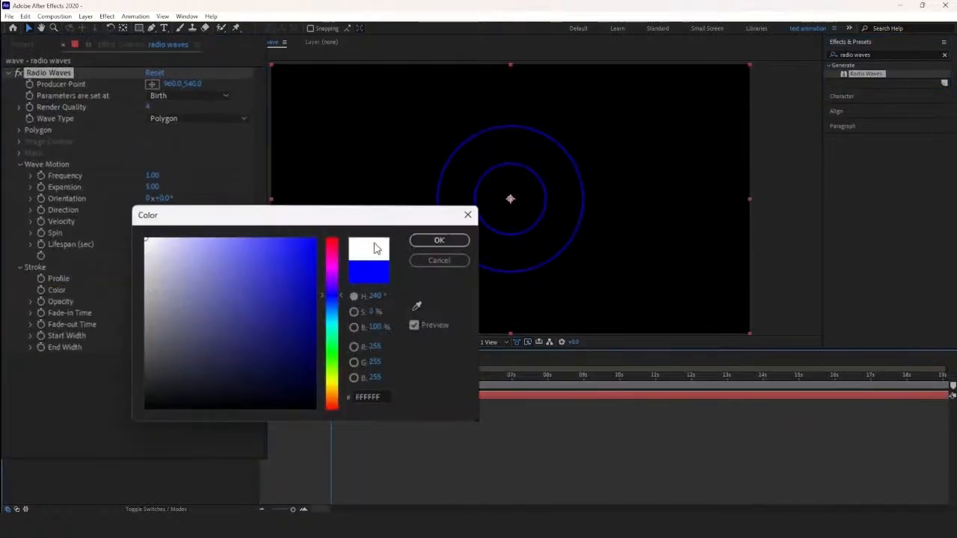
pyautogui.click(438, 240)
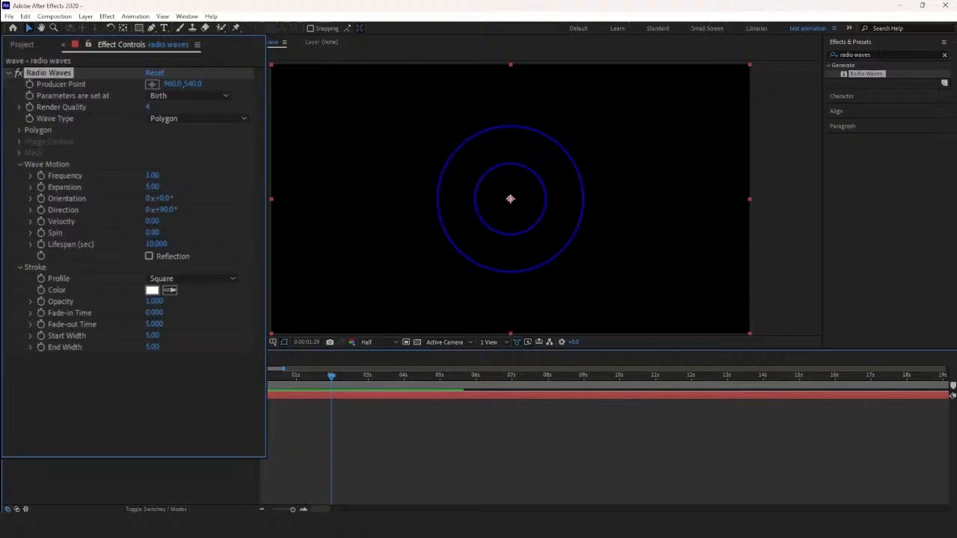
# Set the Radio Waves wave motion Frequency to 0
pyautogui.click(160, 178)
pyautogui.write('0')
pyautogui.press('Return')
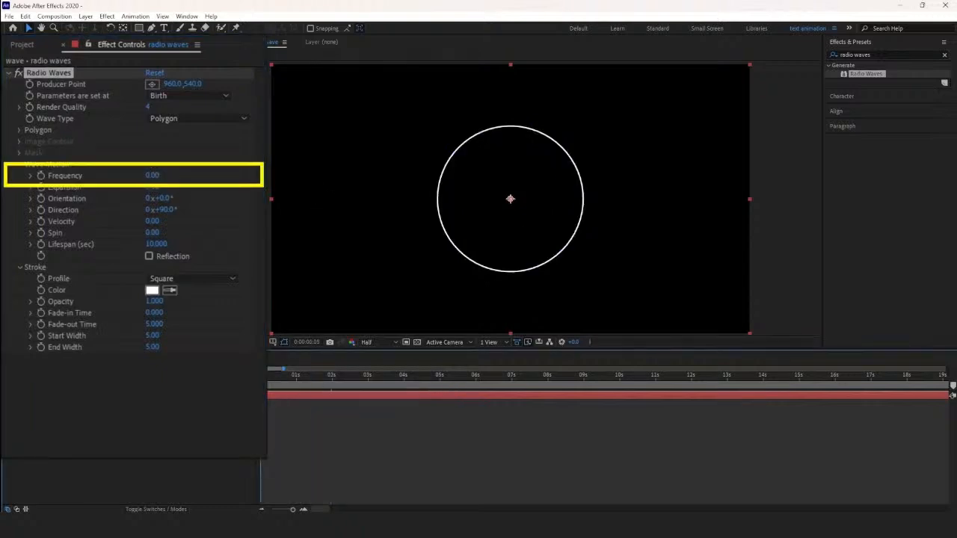
# Preview the wave, return to just before the 2-second mark and raise the Radio Waves Expansion to 9.10
pyautogui.press('space')
pyautogui.click(332, 380)
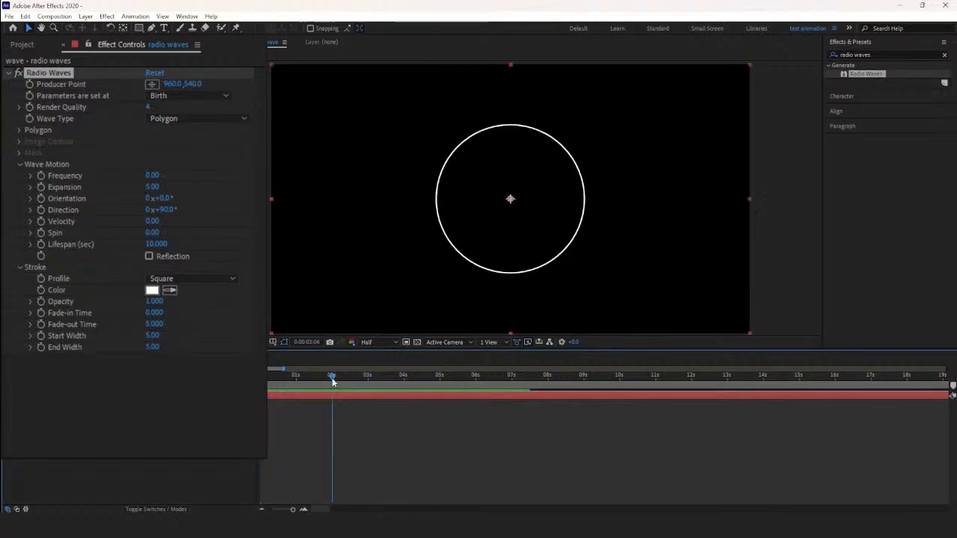
pyautogui.moveTo(334, 379); pyautogui.dragTo(327, 380)
pyautogui.moveTo(153, 188)
pyautogui.mouseDown()
pyautogui.moveTo(173, 195)
pyautogui.moveTo(155, 188)
pyautogui.mouseUp()
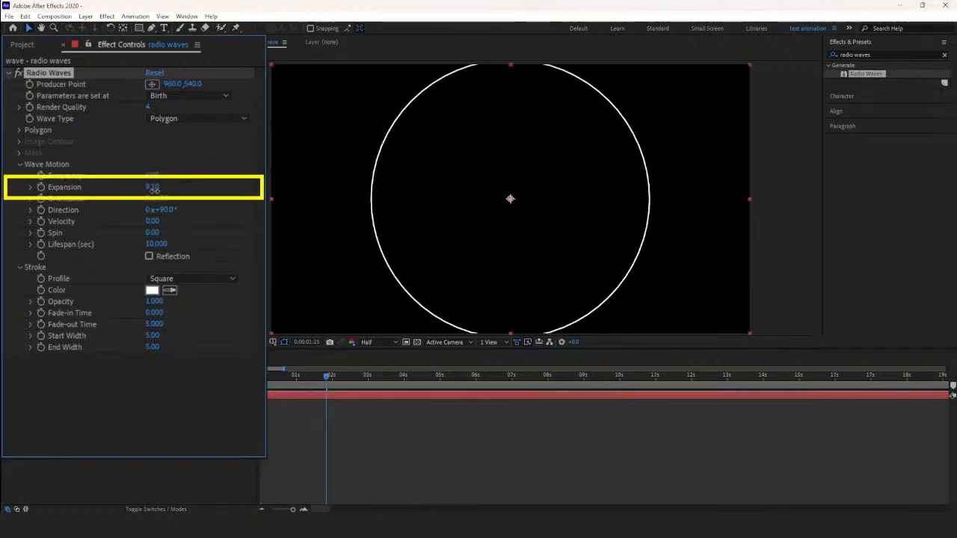
# Go to the 2-second mark of the wave composition and set the Radio Waves Expansion to 10
pyautogui.click(327, 379)
pyautogui.moveTo(328, 380); pyautogui.dragTo(332, 380)
pyautogui.click(152, 187)
pyautogui.write('10')
pyautogui.press('Return')
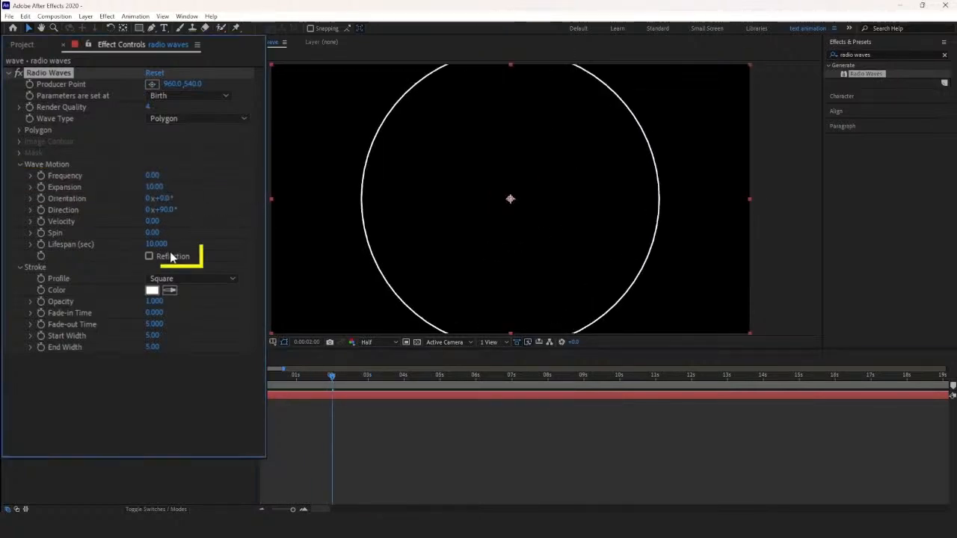
# Enable Radio Waves Reflection, set the Lifespan to 2.5 seconds, and preview the wave from the start
pyautogui.click(176, 259)
pyautogui.moveTo(332, 379); pyautogui.dragTo(344, 382)
pyautogui.moveTo(170, 244)
pyautogui.mouseDown()
pyautogui.moveTo(153, 246)
pyautogui.moveTo(183, 251)
pyautogui.moveTo(138, 247)
pyautogui.moveTo(159, 249)
pyautogui.mouseUp()
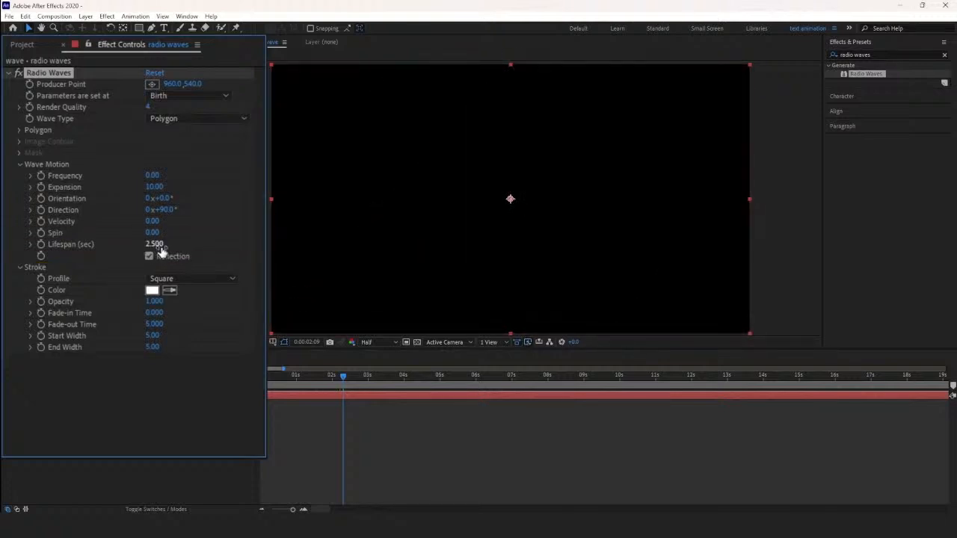
pyautogui.moveTo(343, 379); pyautogui.dragTo(267, 383)
pyautogui.press('space')
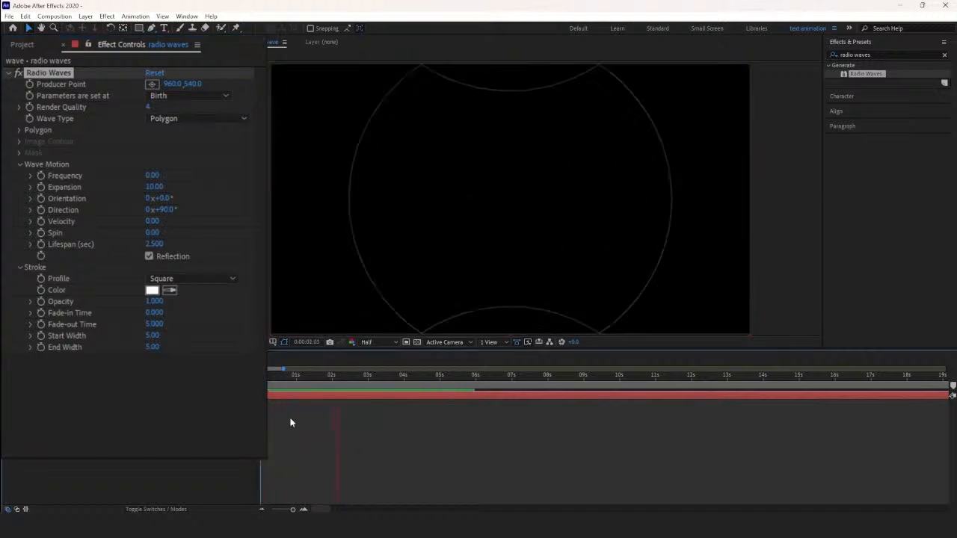
# Set the Radio Waves stroke Start Width to 100 and preview the thicker wave
pyautogui.click(333, 376)
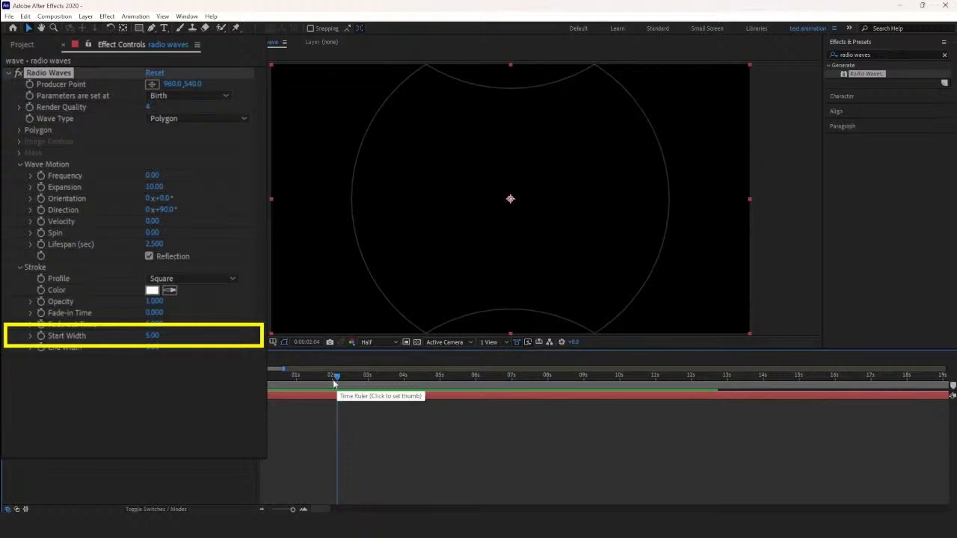
pyautogui.click(154, 335)
pyautogui.press('Return')
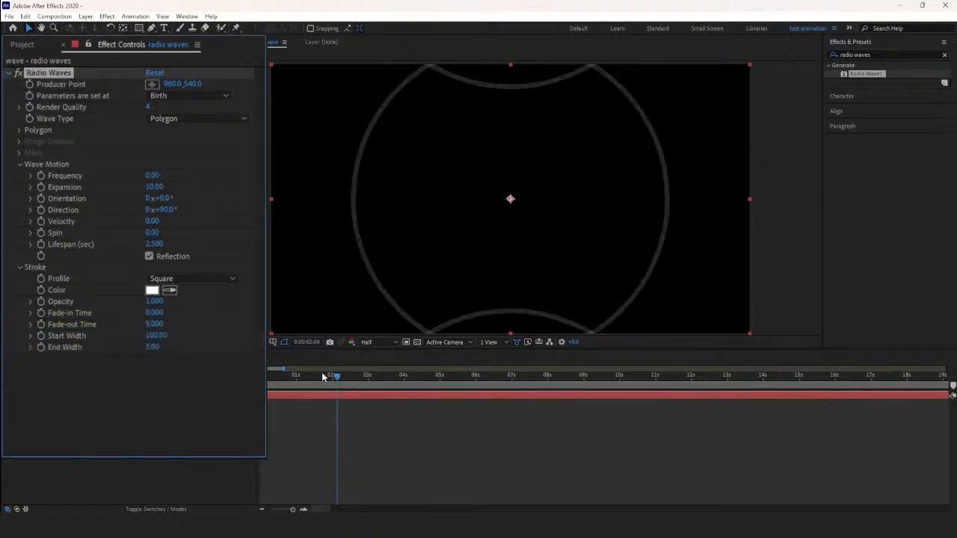
pyautogui.press('space')
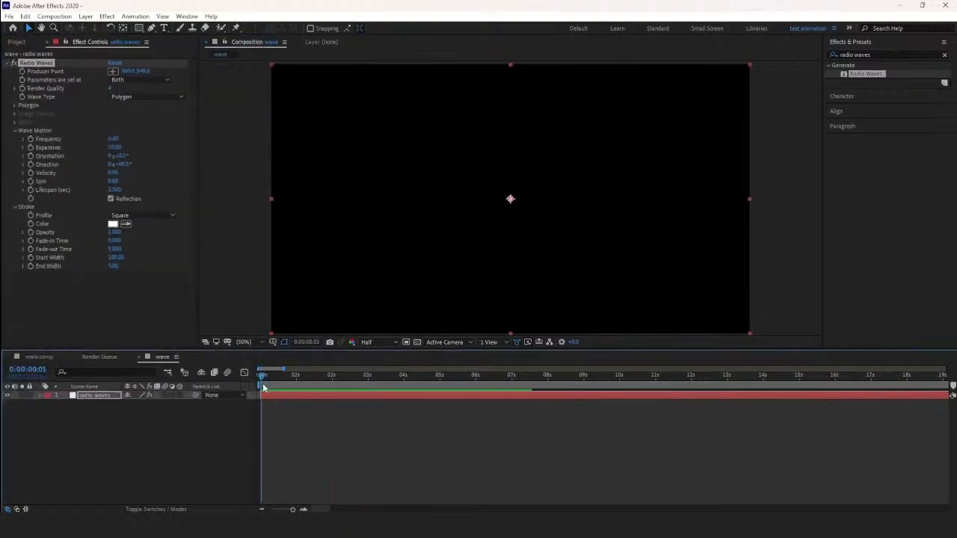
# Find the Turbulent Displace effect and apply it to the radio waves layer
pyautogui.click(860, 52)
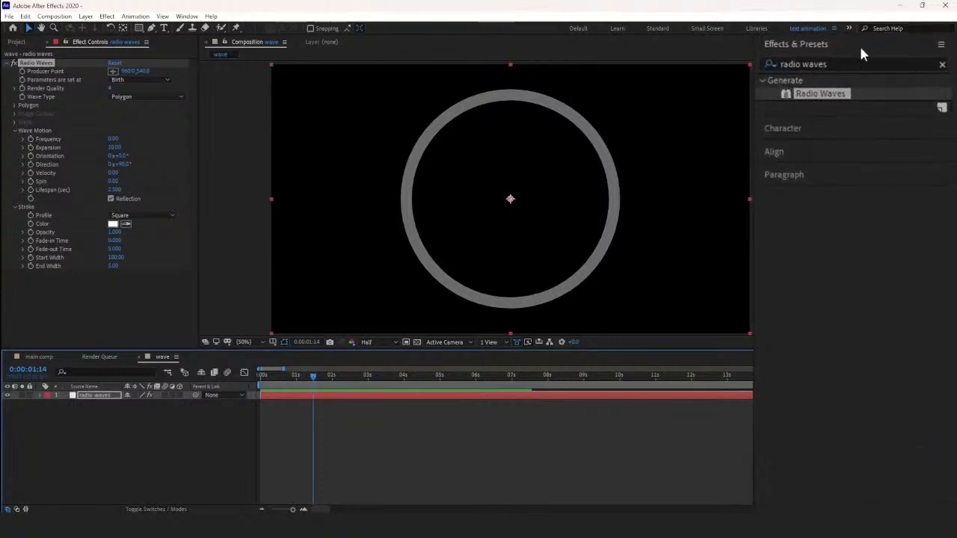
pyautogui.doubleClick(855, 63)
pyautogui.write('turbu')
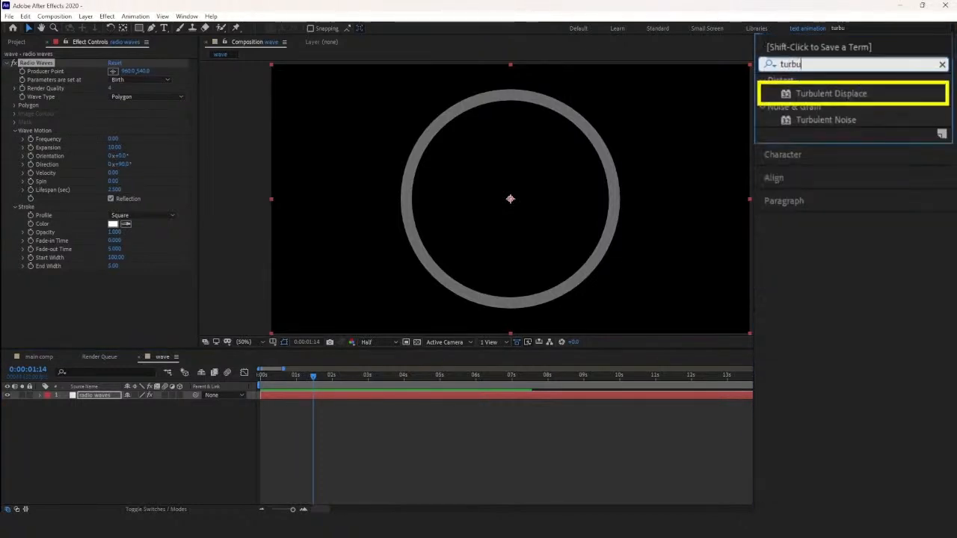
pyautogui.click(889, 98)
pyautogui.moveTo(869, 101); pyautogui.dragTo(314, 394)
# Set the Turbulent Displace Amount to 30 and Size to 69, and preview the distorted ring
pyautogui.moveTo(152, 330)
pyautogui.mouseDown()
pyautogui.moveTo(142, 347)
pyautogui.moveTo(153, 344)
pyautogui.mouseUp()
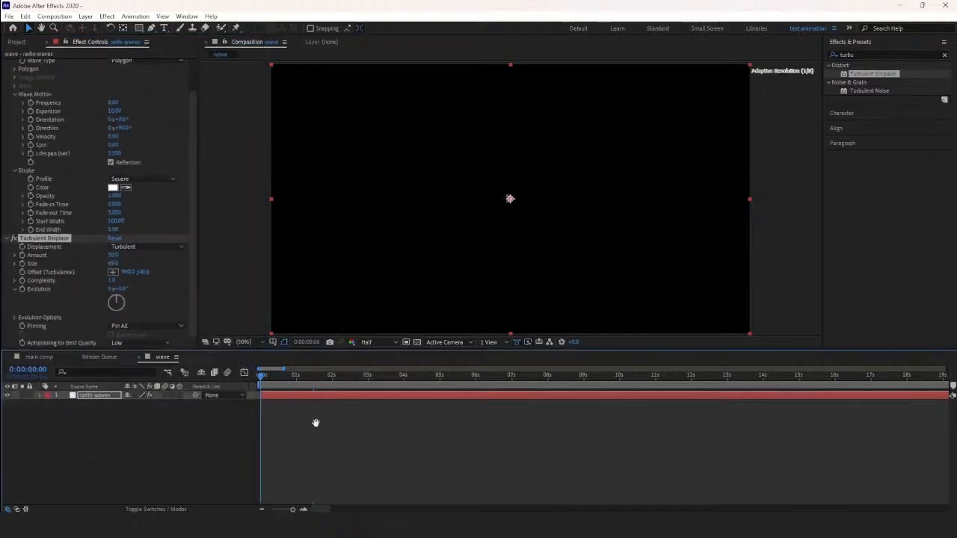
pyautogui.press('space')
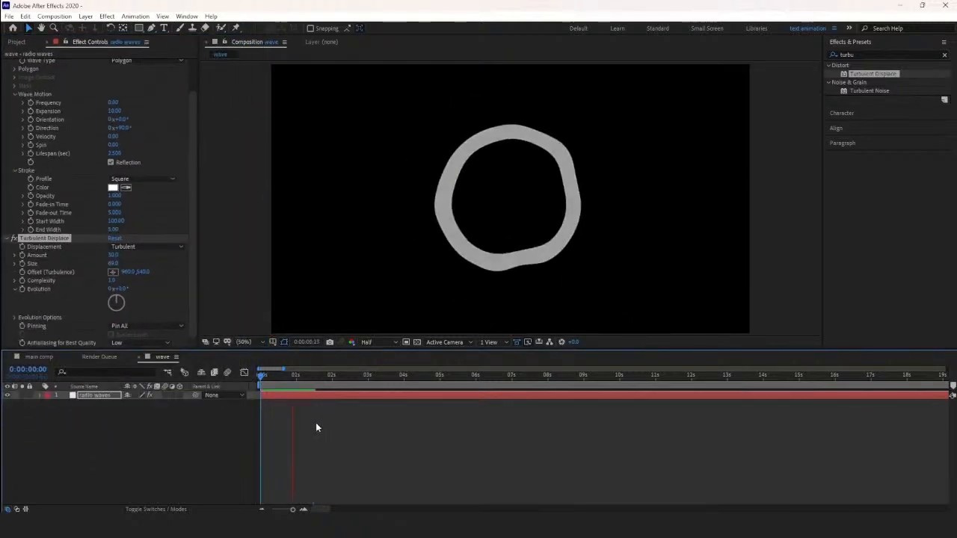
pyautogui.moveTo(321, 378)
pyautogui.mouseDown()
pyautogui.moveTo(370, 379)
pyautogui.moveTo(316, 385)
pyautogui.mouseUp()
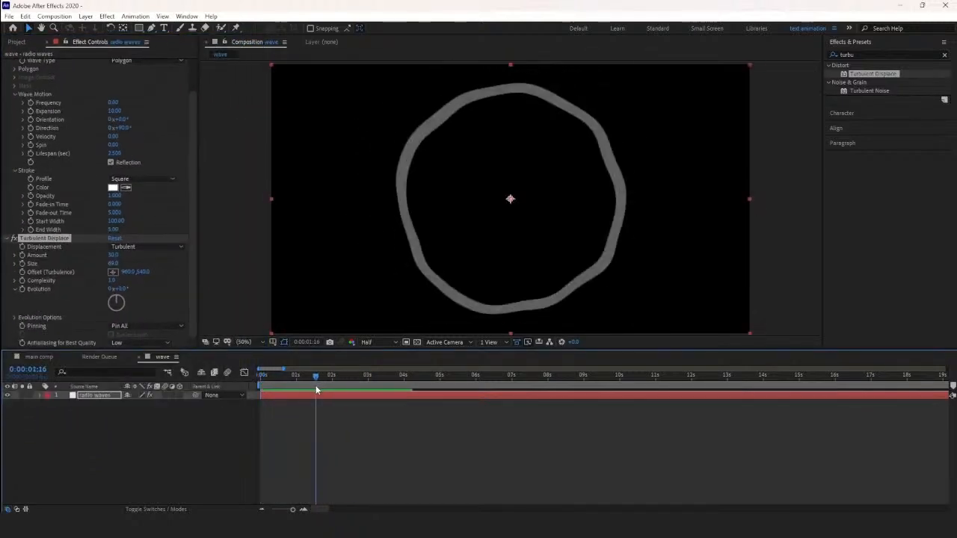
# Collapse the two existing effects and apply Fast Box Blur to the radio waves layer
pyautogui.click(7, 239)
pyautogui.click(7, 63)
pyautogui.click(848, 55)
pyautogui.write('fast')
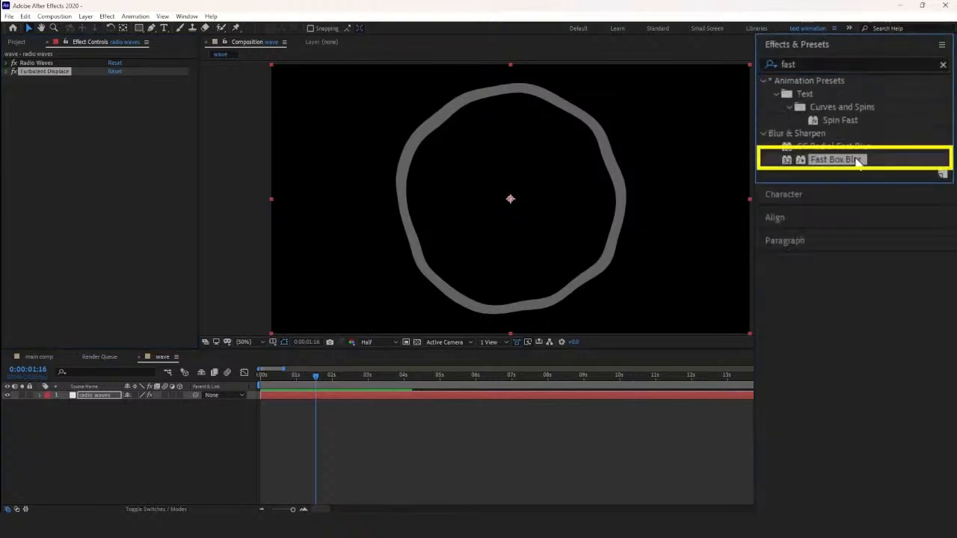
pyautogui.moveTo(835, 159); pyautogui.dragTo(649, 263)
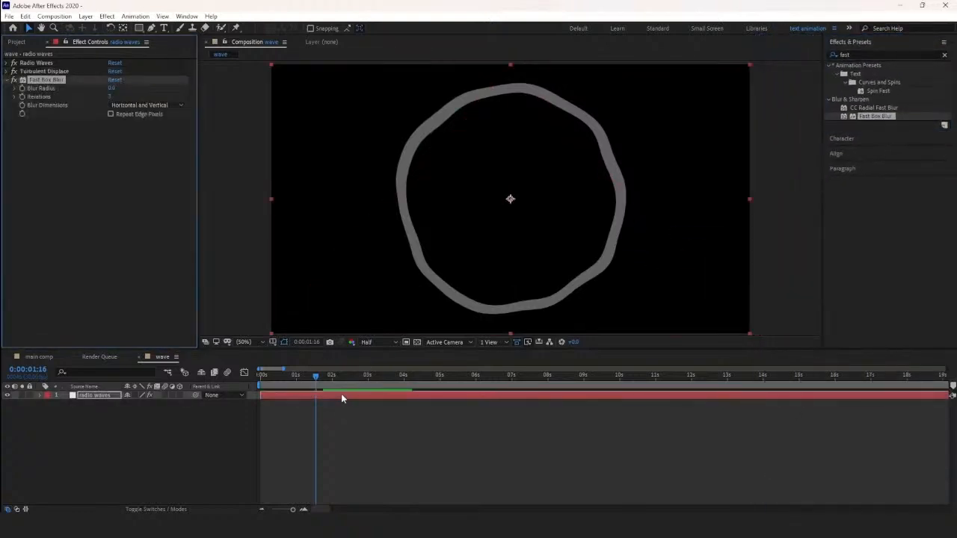
# Set the Fast Box Blur radius to 25 and preview the softened wave up to about 2 seconds
pyautogui.moveTo(119, 92); pyautogui.dragTo(136, 98)
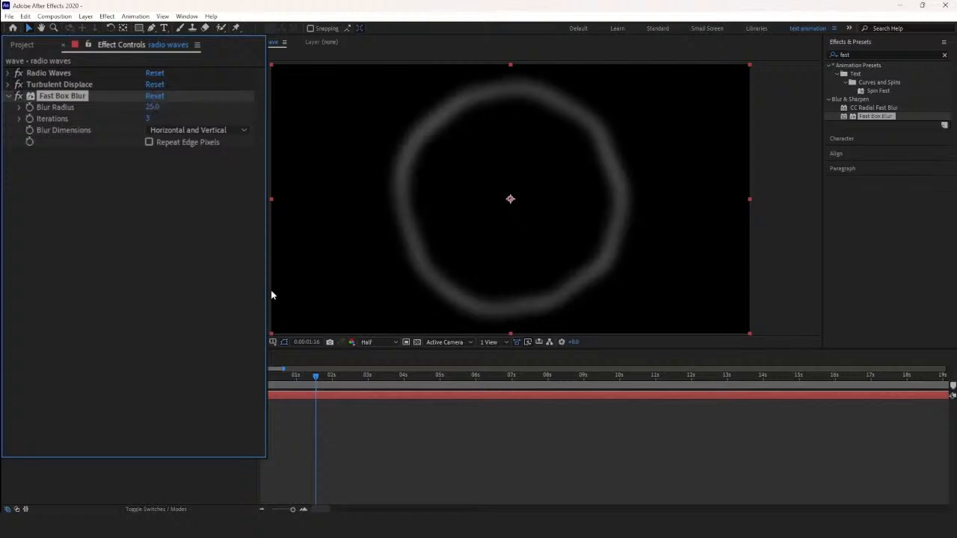
pyautogui.moveTo(325, 378); pyautogui.dragTo(271, 376)
pyautogui.press('space')
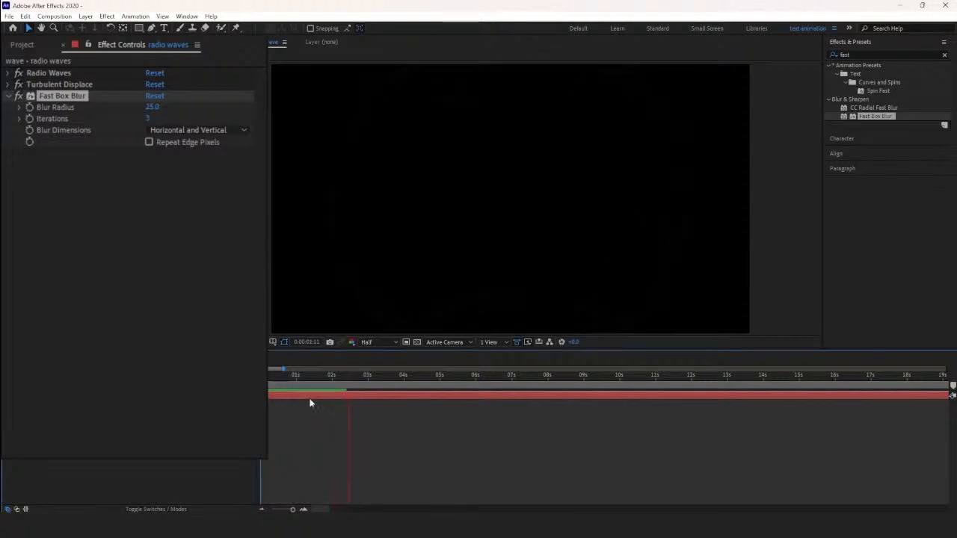
pyautogui.press('space')
pyautogui.moveTo(326, 381); pyautogui.dragTo(335, 382)
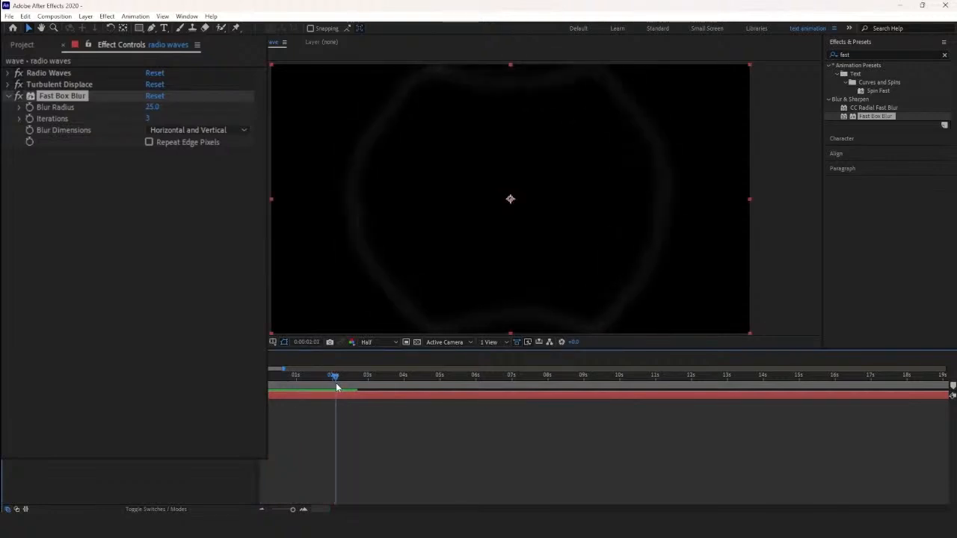
# Raise the Radio Waves Lifespan to 3.1 seconds, previewing how the ripple fades
pyautogui.click(9, 73)
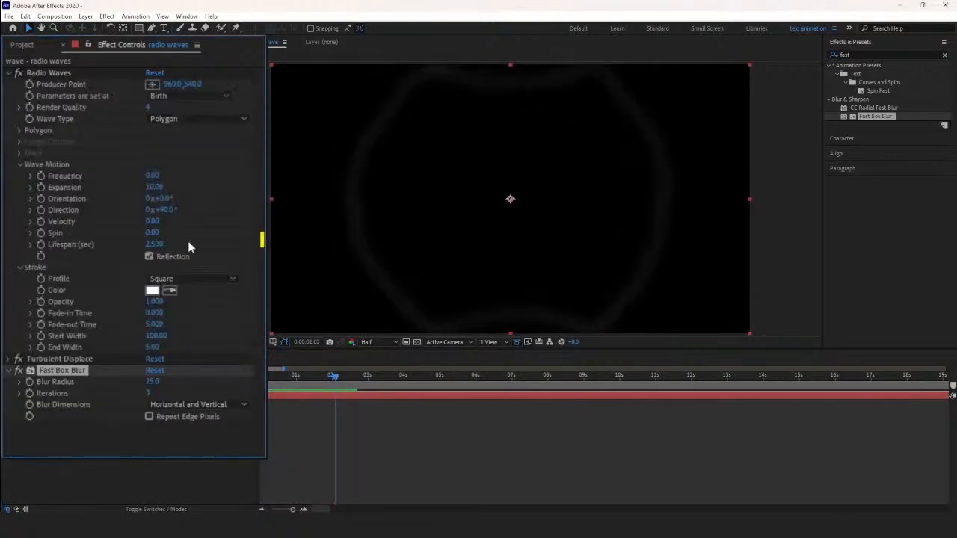
pyautogui.press('space')
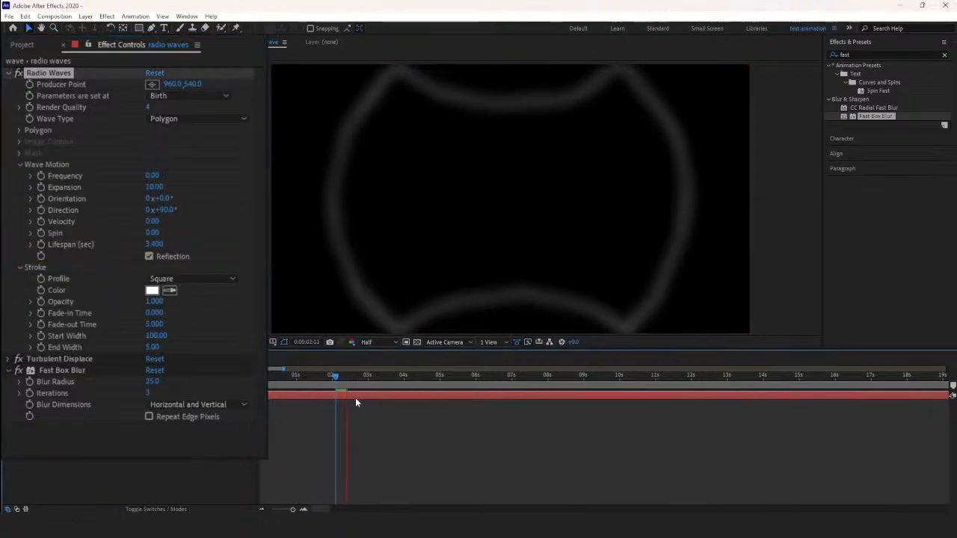
pyautogui.press('space')
pyautogui.moveTo(156, 245); pyautogui.dragTo(154, 245)
pyautogui.moveTo(351, 377); pyautogui.dragTo(270, 376)
pyautogui.press('space')
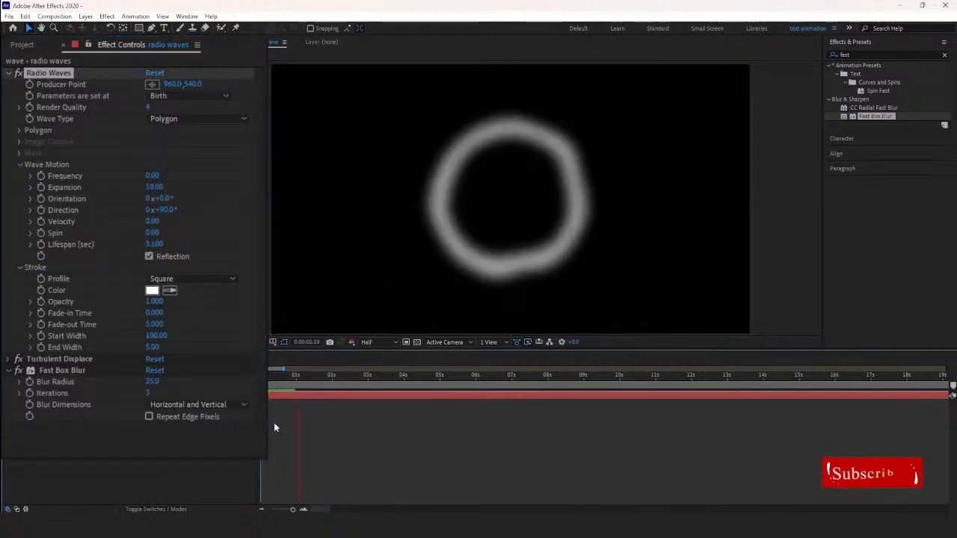
# Go to frame 8 and move the Radio Waves Producer Point to the lower-left area of the composition, about 384, 774
pyautogui.moveTo(335, 378); pyautogui.dragTo(270, 386)
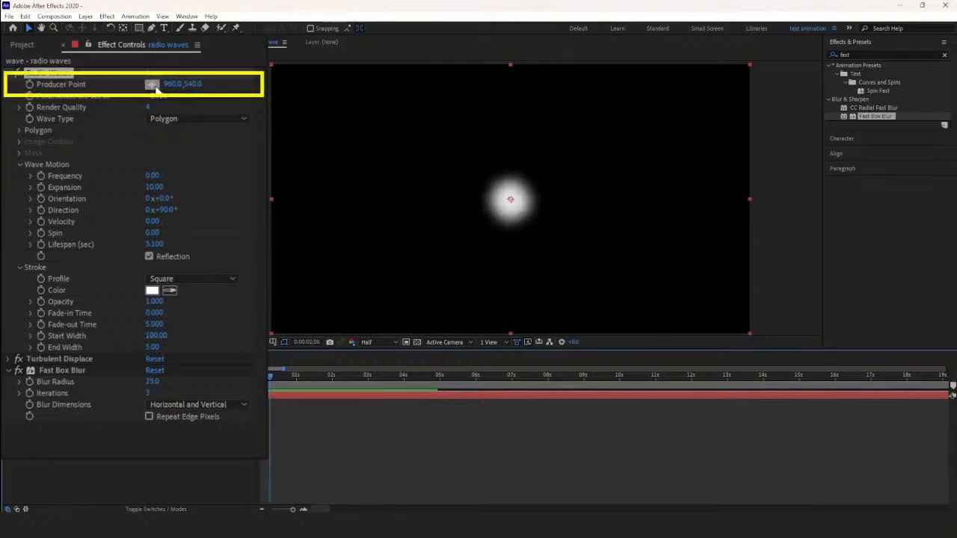
pyautogui.click(152, 86)
pyautogui.click(366, 259)
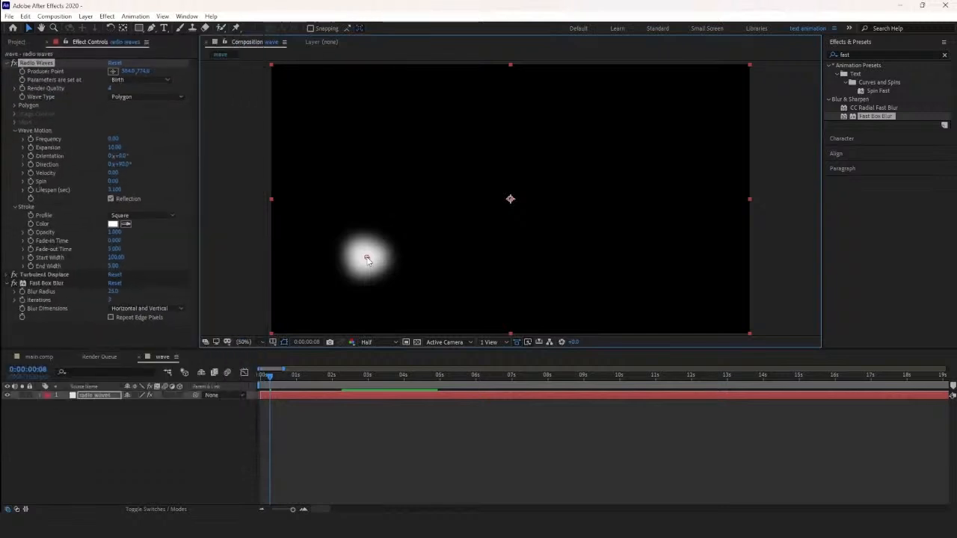
# Duplicate the radio waves layer and rename the copy radio waves 2
pyautogui.click(108, 396)
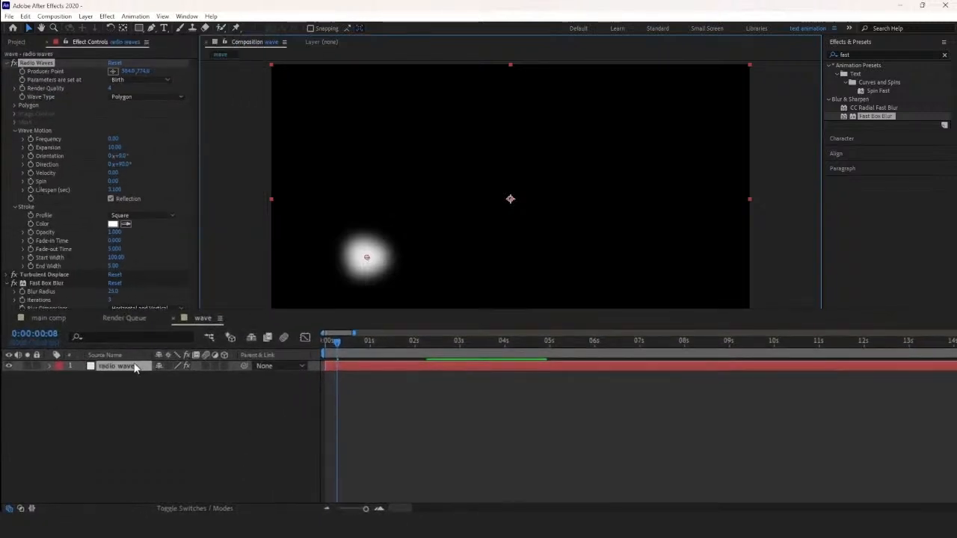
pyautogui.hotkey('ctrl', 'd')
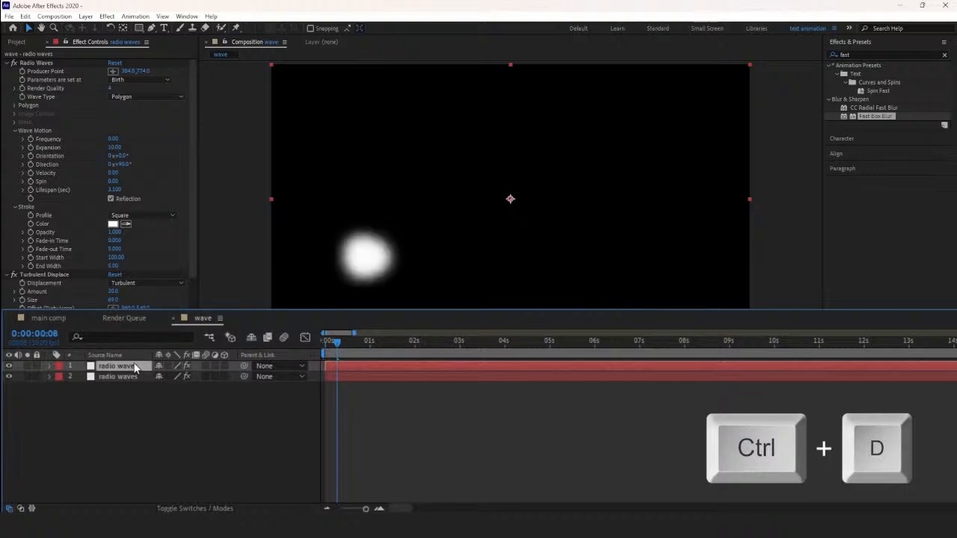
pyautogui.press('Return')
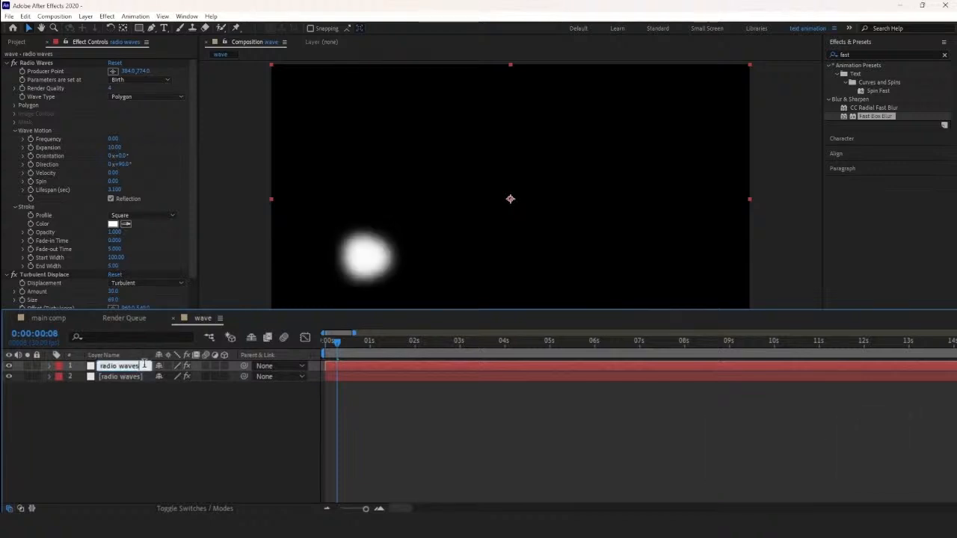
pyautogui.write('2')
pyautogui.press('Return')
# Move the Producer Point of radio waves 2 to the upper-right area, about 1496, 284, and start that layer at 2 seconds
pyautogui.click(113, 70)
pyautogui.click(643, 135)
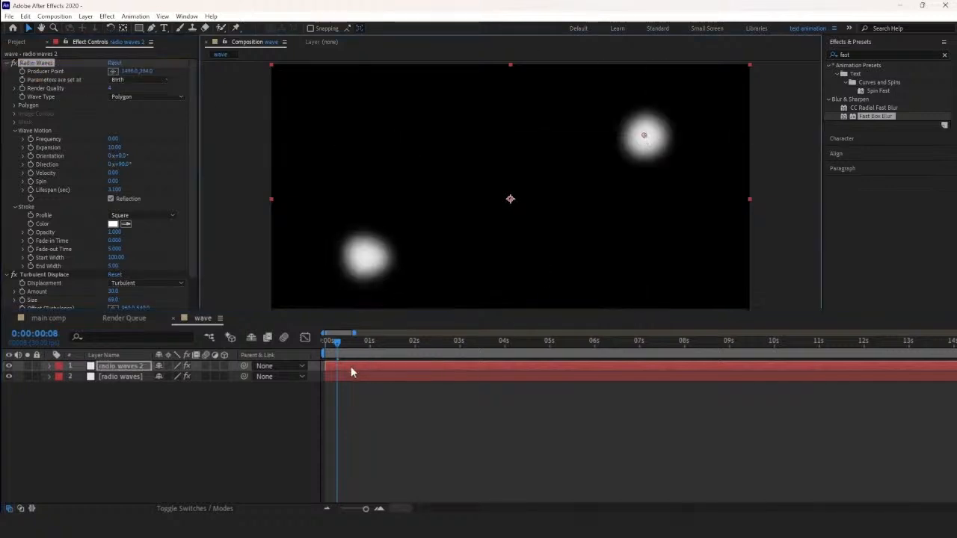
pyautogui.moveTo(352, 372); pyautogui.dragTo(430, 379)
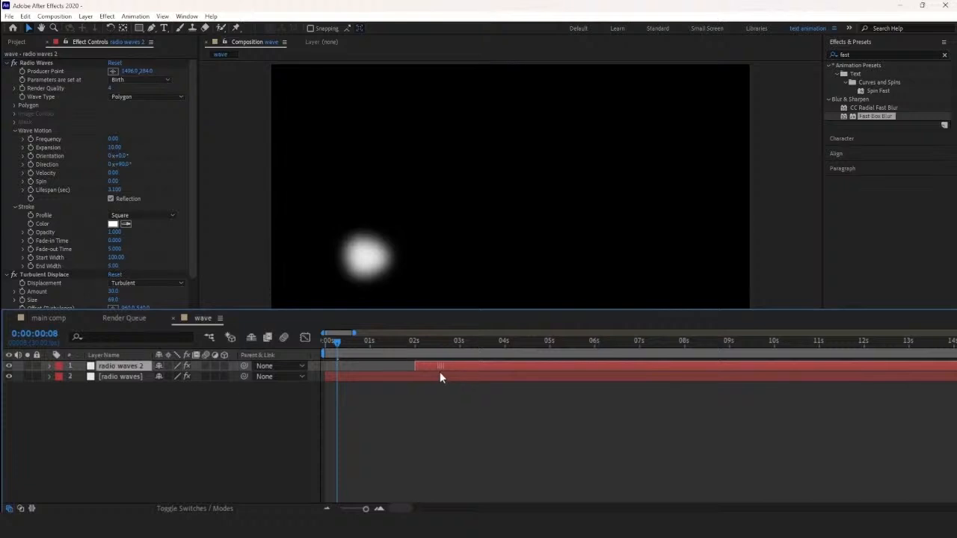
pyautogui.press('space')
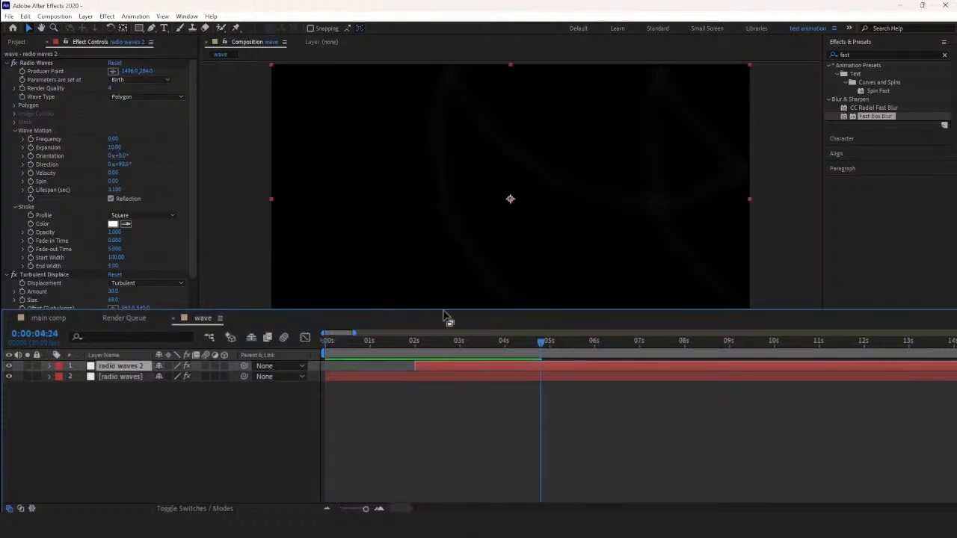
# Duplicate the original radio waves layer, start the copy at 1 second, and preview the overlapping ripples
pyautogui.click(356, 380)
pyautogui.hotkey('ctrl', 'd')
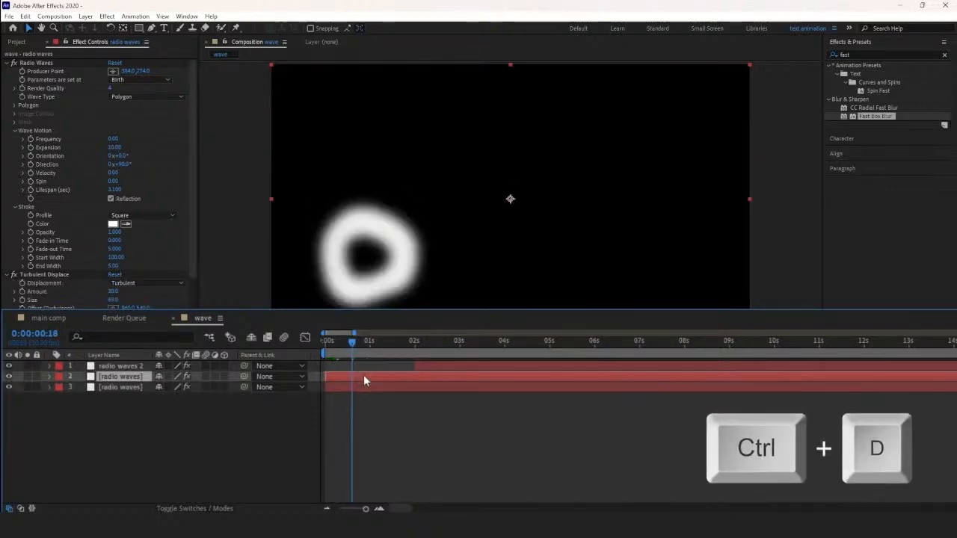
pyautogui.moveTo(364, 374); pyautogui.dragTo(410, 379)
pyautogui.click(360, 346)
pyautogui.moveTo(360, 347)
pyautogui.mouseDown()
pyautogui.moveTo(379, 346)
pyautogui.moveTo(368, 355)
pyautogui.mouseUp()
pyautogui.press('space')
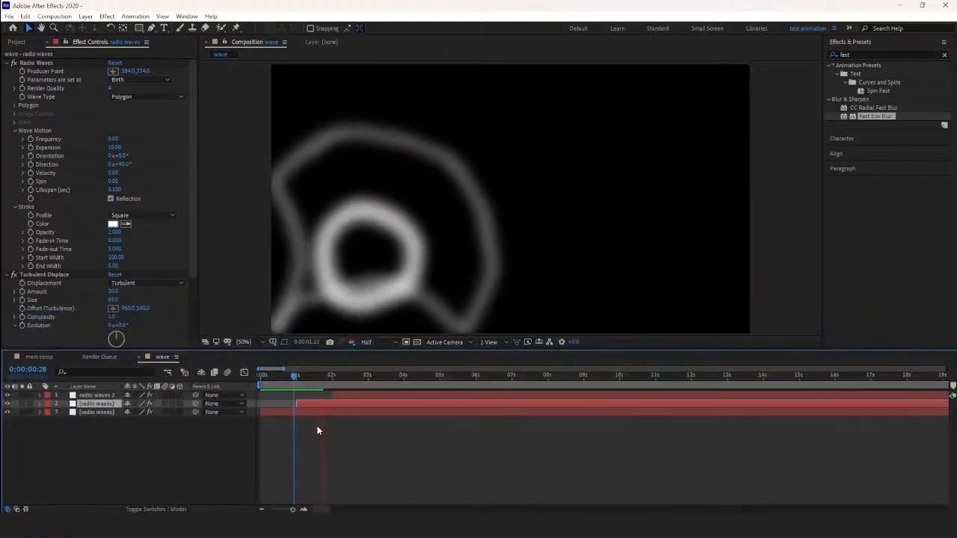
# Reduce the Radio Waves Lifespan of the layer starting at 1 second to 1.2 seconds, previewing the fade
pyautogui.press('space')
pyautogui.click(315, 377)
pyautogui.moveTo(121, 191); pyautogui.dragTo(116, 191)
pyautogui.click(294, 376)
pyautogui.press('space')
pyautogui.moveTo(158, 250); pyautogui.dragTo(152, 253)
pyautogui.click(320, 377)
pyautogui.moveTo(320, 377); pyautogui.dragTo(293, 378)
pyautogui.press('space')
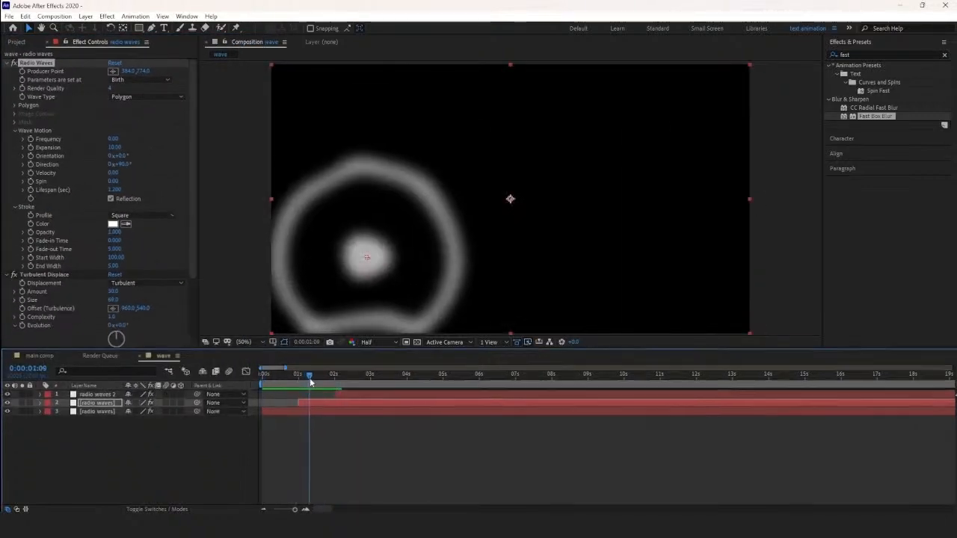
# Duplicate the radio waves layer that starts at 1 second and place the copy above radio waves 2, starting at 3 seconds
pyautogui.click(309, 376)
pyautogui.hotkey('ctrl', 'd')
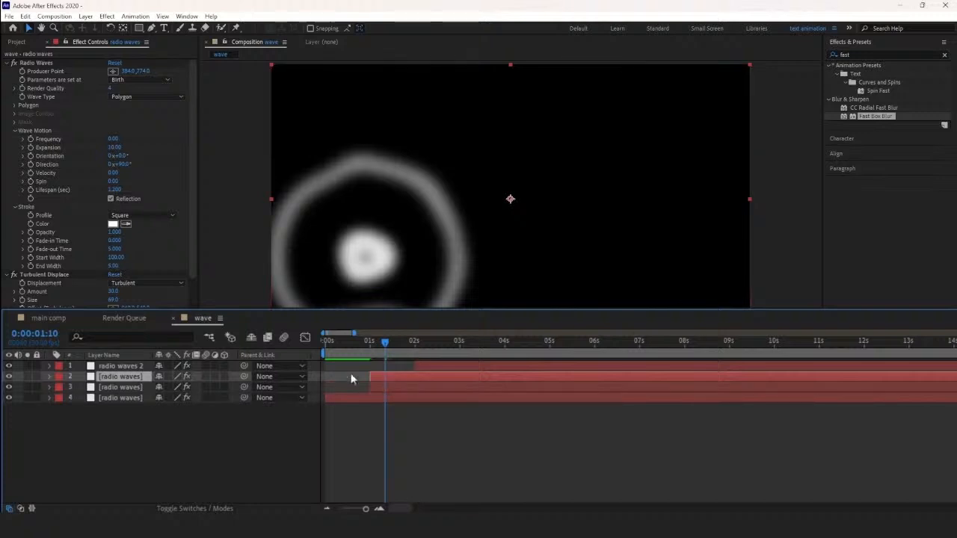
pyautogui.hotkey('ctrl', ']')
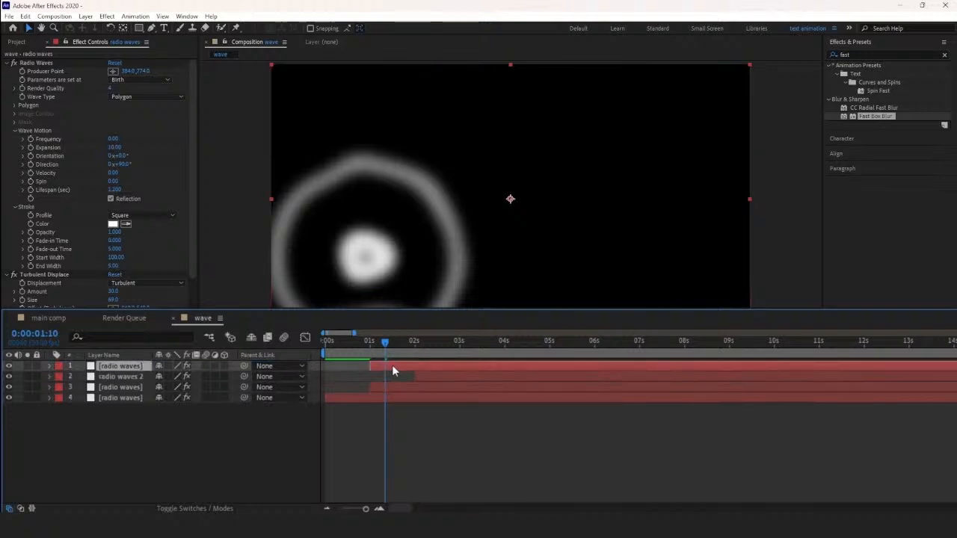
pyautogui.moveTo(392, 366); pyautogui.dragTo(324, 344)
# Move the topmost layer's Radio Waves Producer Point to the upper-right area, about 1512, 306, and preview the ripples
pyautogui.click(113, 71)
pyautogui.click(649, 140)
pyautogui.press('space')
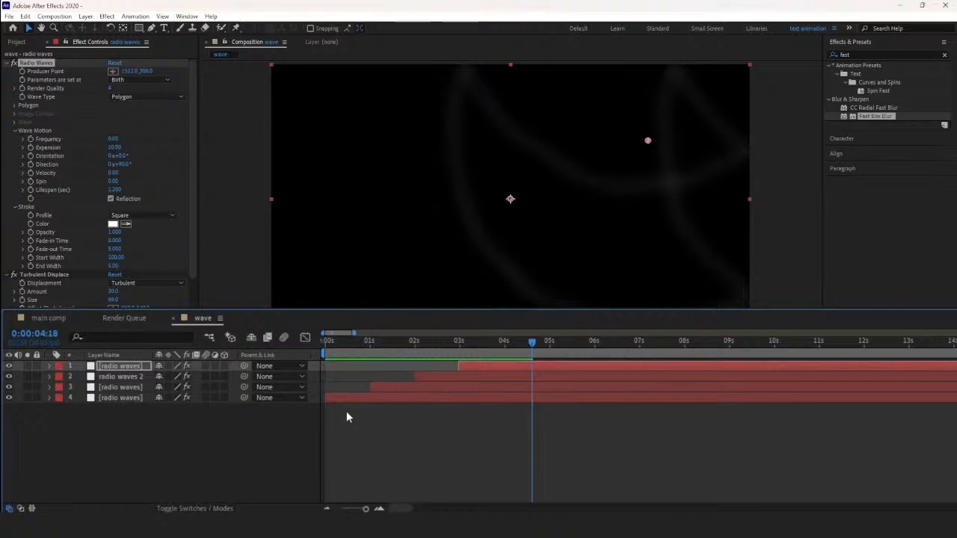
# Return to the main comp composition and deselect the bg comp layer
pyautogui.click(346, 411)
pyautogui.click(65, 317)
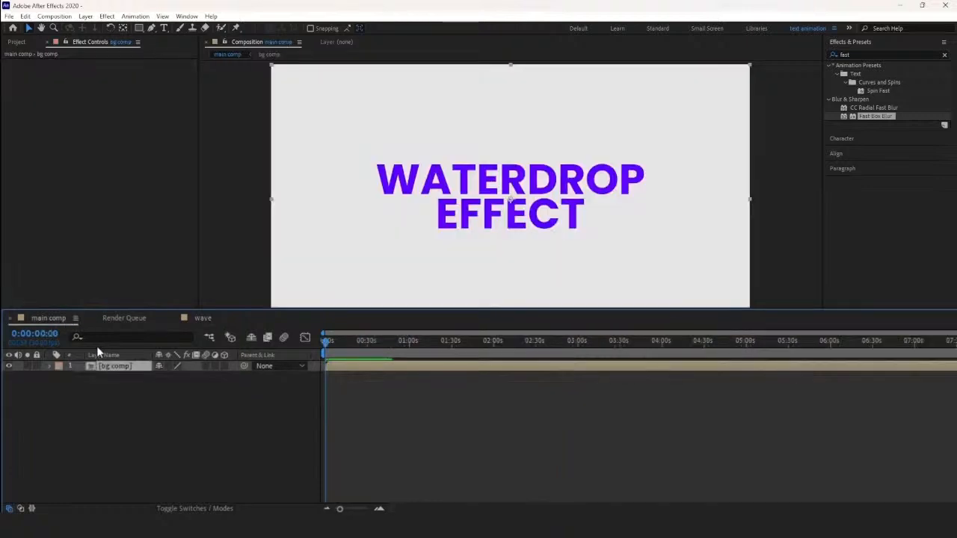
pyautogui.click(131, 396)
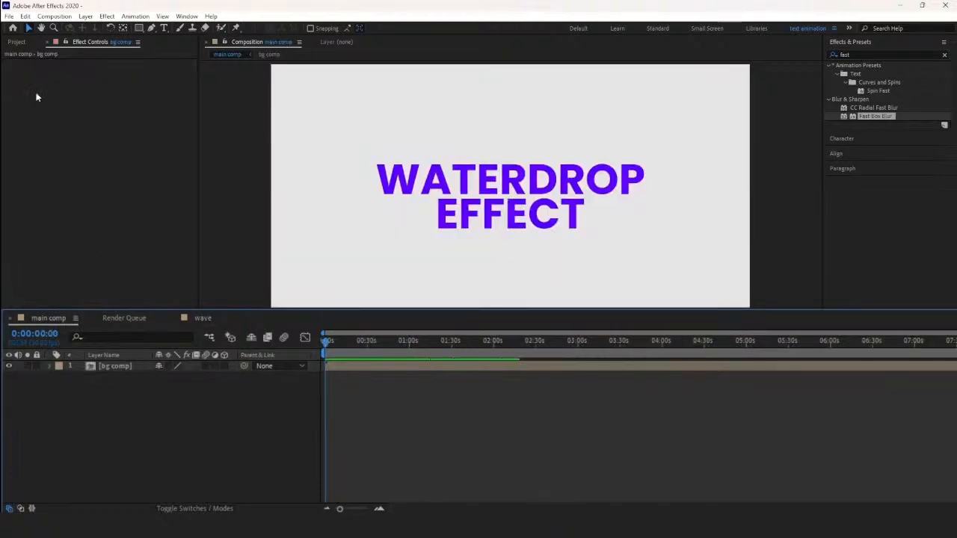
# Add the wave composition to main comp as a layer beneath bg comp, leaving no layer selected
pyautogui.click(16, 41)
pyautogui.click(47, 160)
pyautogui.moveTo(128, 340); pyautogui.dragTo(142, 393)
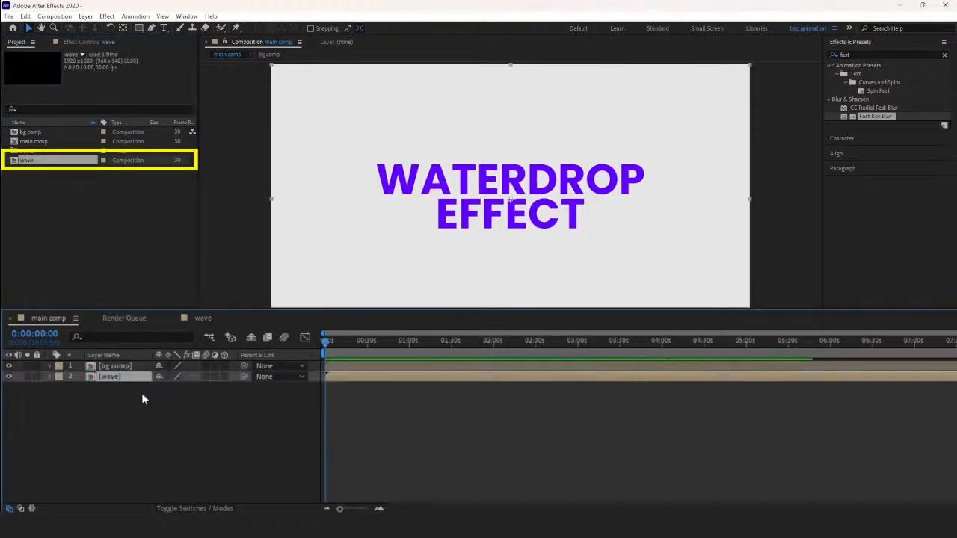
pyautogui.click(145, 405)
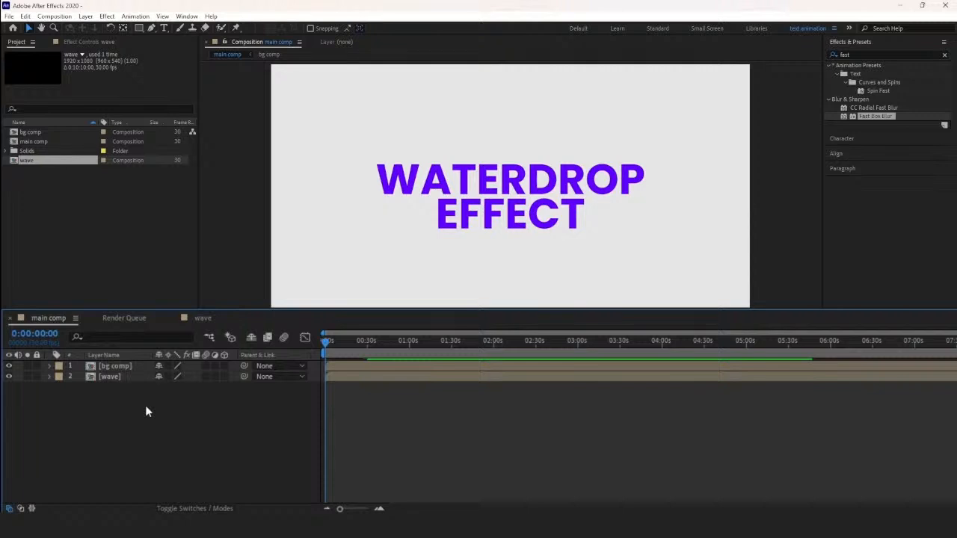
# Create a new adjustment layer above bg comp and wave in main comp
pyautogui.rightClick(146, 407)
pyautogui.moveTo(228, 267)
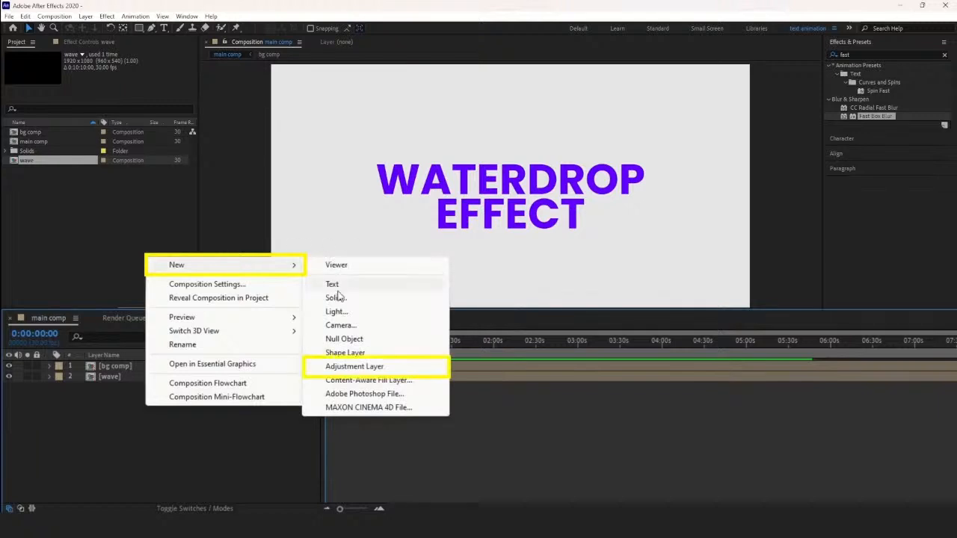
pyautogui.click(353, 365)
pyautogui.press('=')
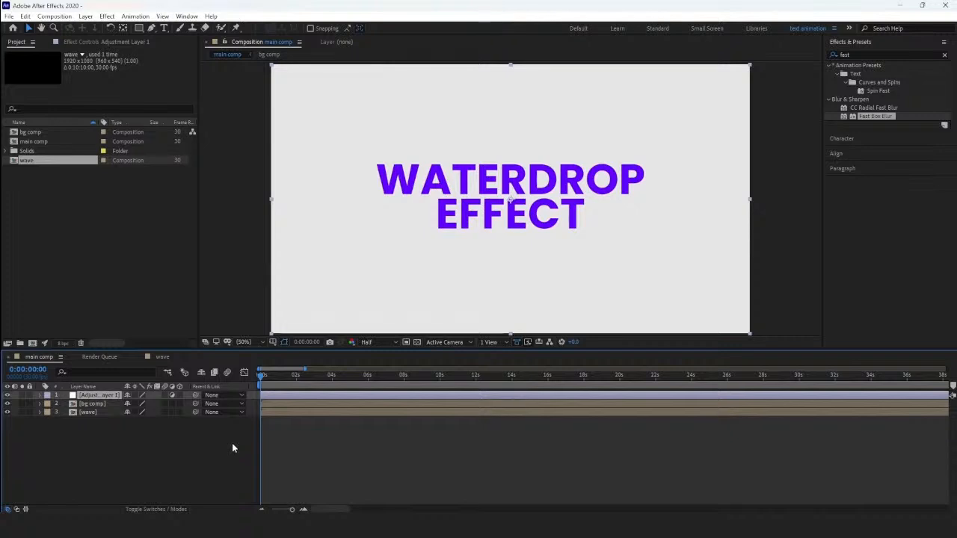
# Apply the Caustics effect to the adjustment layer and preview its effect on the text
pyautogui.click(899, 54)
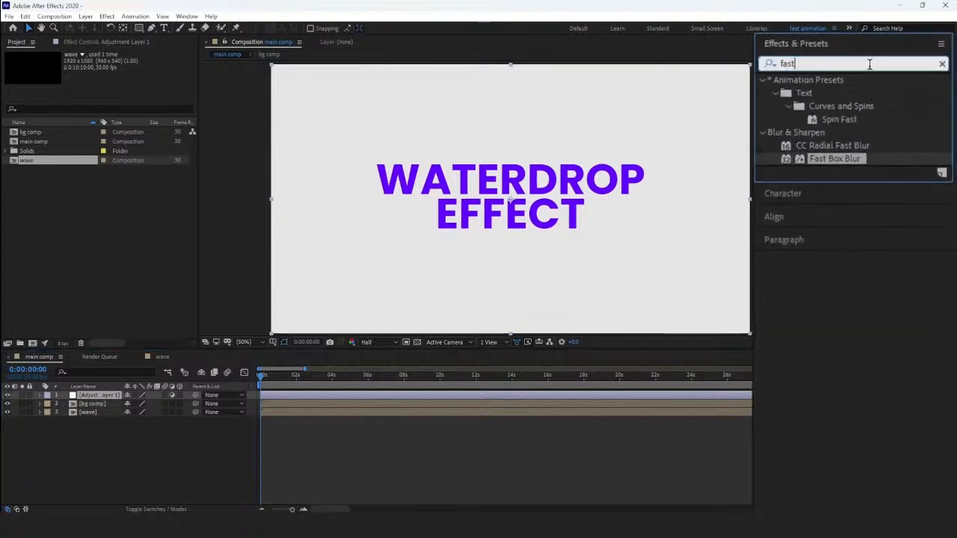
pyautogui.write('causti')
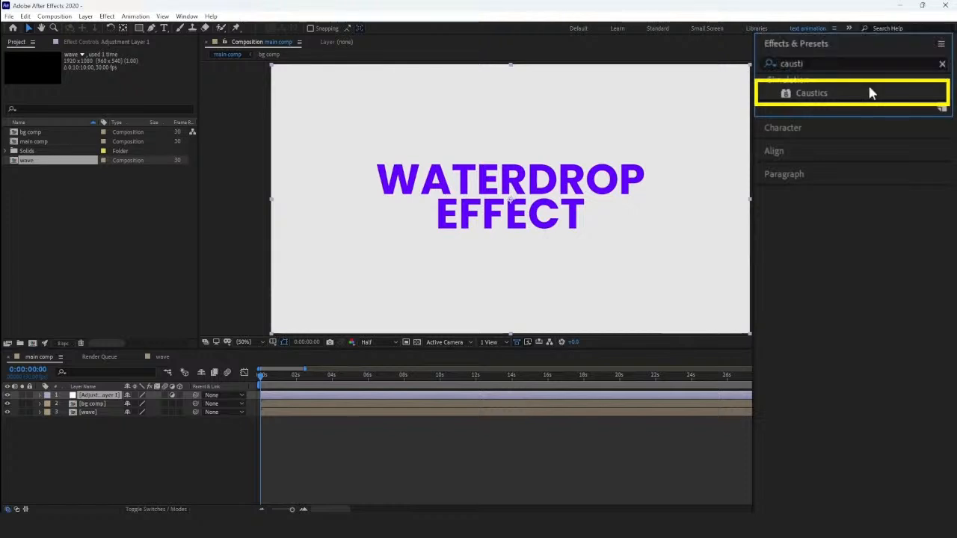
pyautogui.moveTo(858, 75); pyautogui.dragTo(315, 394)
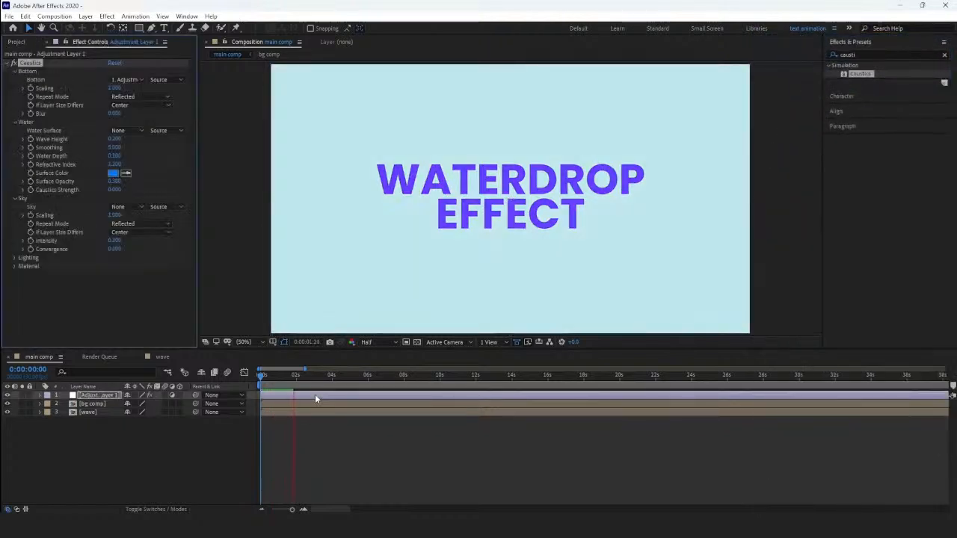
pyautogui.press('space')
pyautogui.moveTo(296, 379); pyautogui.dragTo(258, 383)
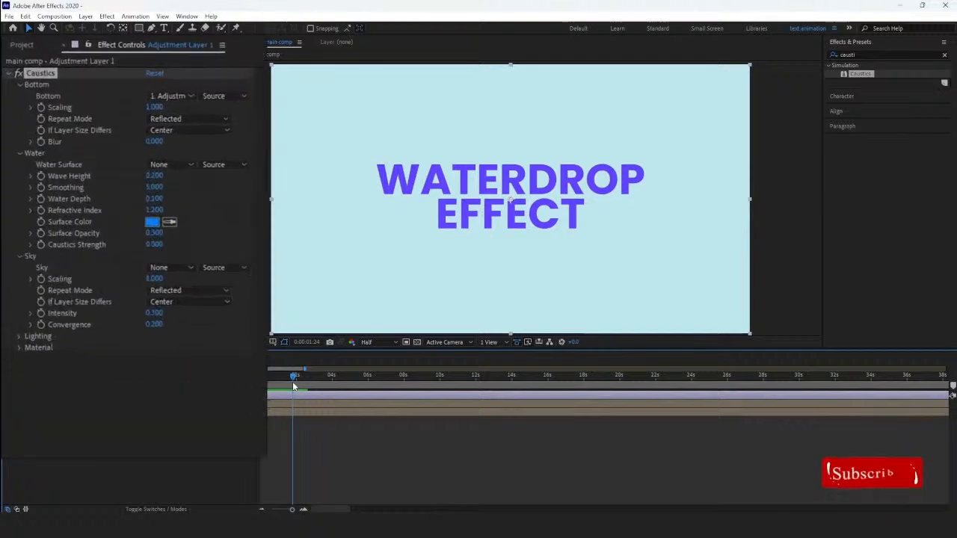
# Set the Caustics Water Surface to the wave layer and its Surface Color to white, FFFFFF
pyautogui.click(181, 168)
pyautogui.click(196, 230)
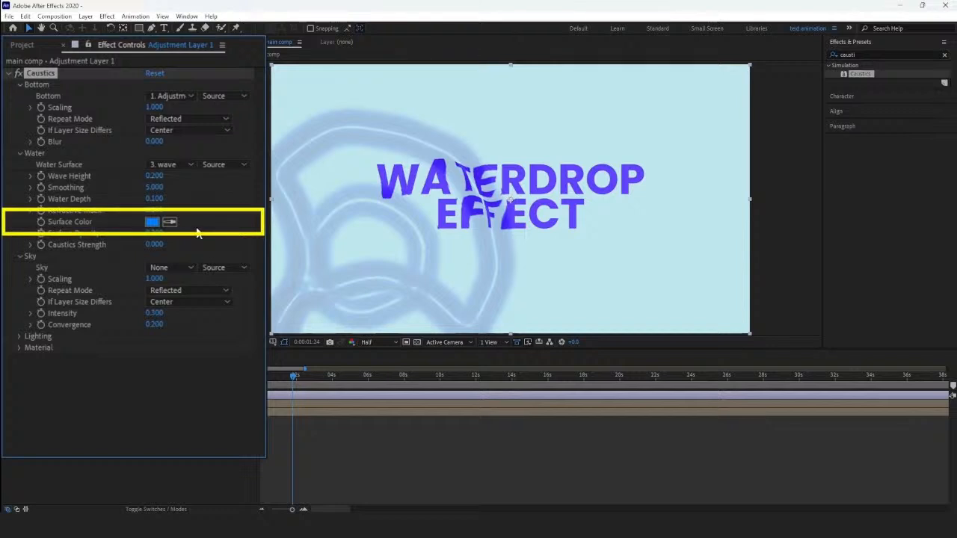
pyautogui.click(151, 223)
pyautogui.click(169, 246)
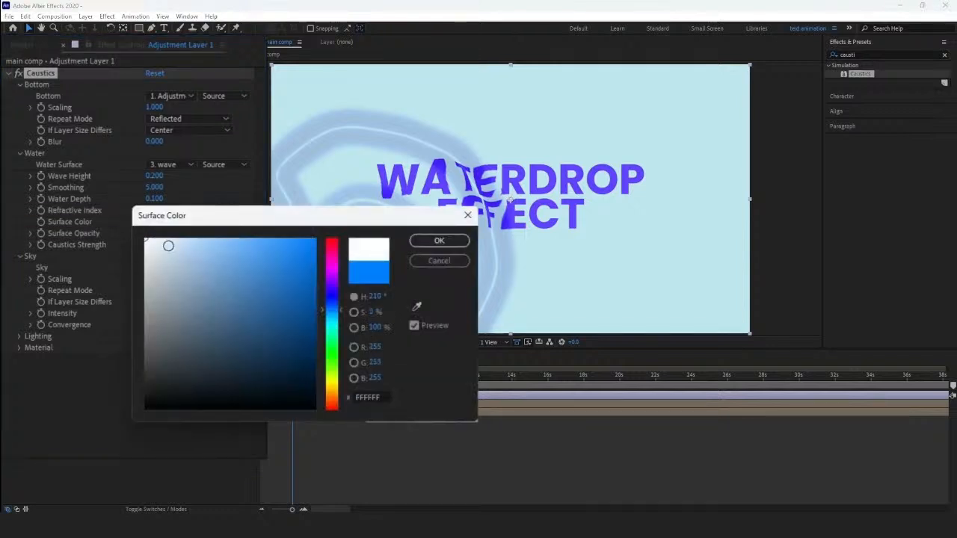
pyautogui.click(441, 240)
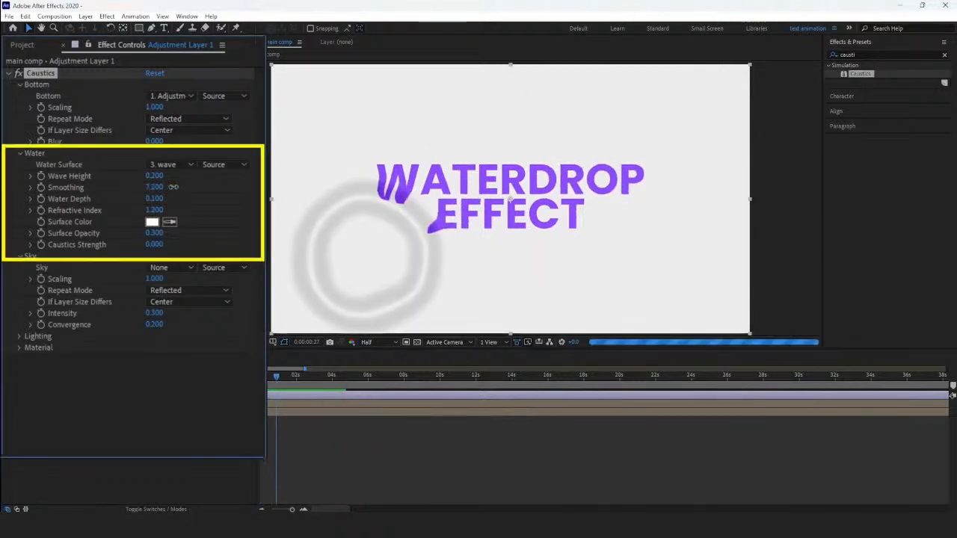
# Set Caustics Wave Height to 0.25, Smoothing 11.9, Water Depth 0.27, Refractive Index 1.04 and Surface Opacity 0.29, raise Caustics Strength, and preview
pyautogui.moveTo(154, 187); pyautogui.dragTo(196, 191)
pyautogui.moveTo(156, 244); pyautogui.dragTo(168, 254)
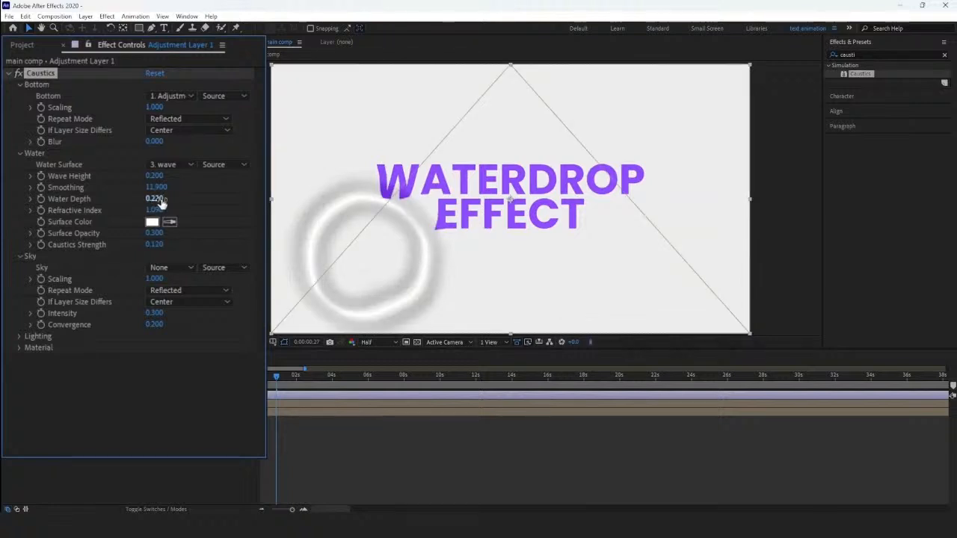
pyautogui.moveTo(154, 199); pyautogui.dragTo(168, 178)
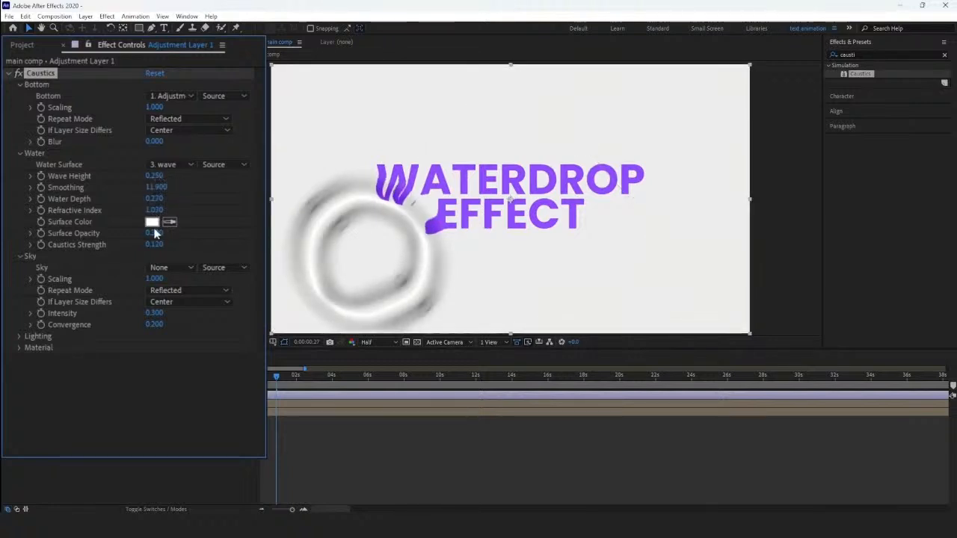
pyautogui.moveTo(155, 233); pyautogui.dragTo(163, 214)
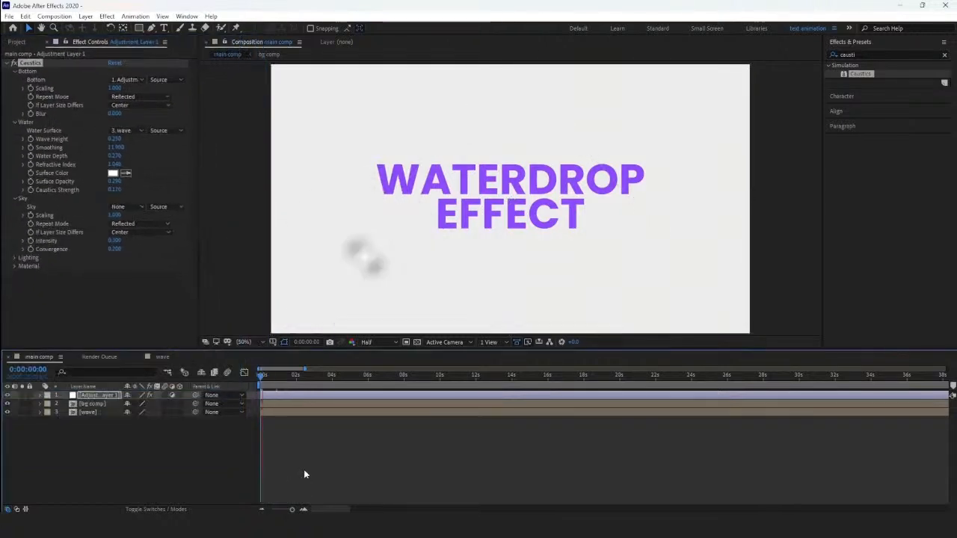
pyautogui.press('space')
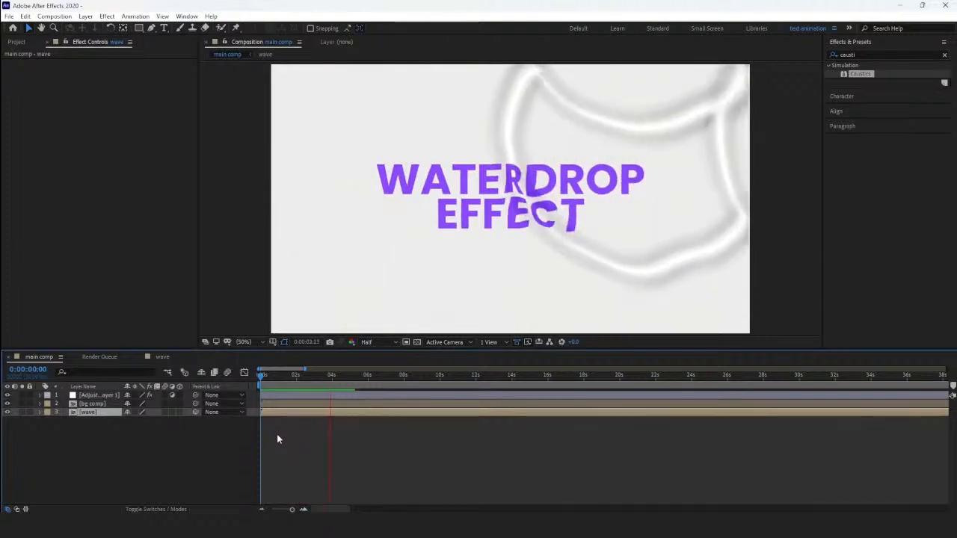
pyautogui.press('space')
pyautogui.press('space')
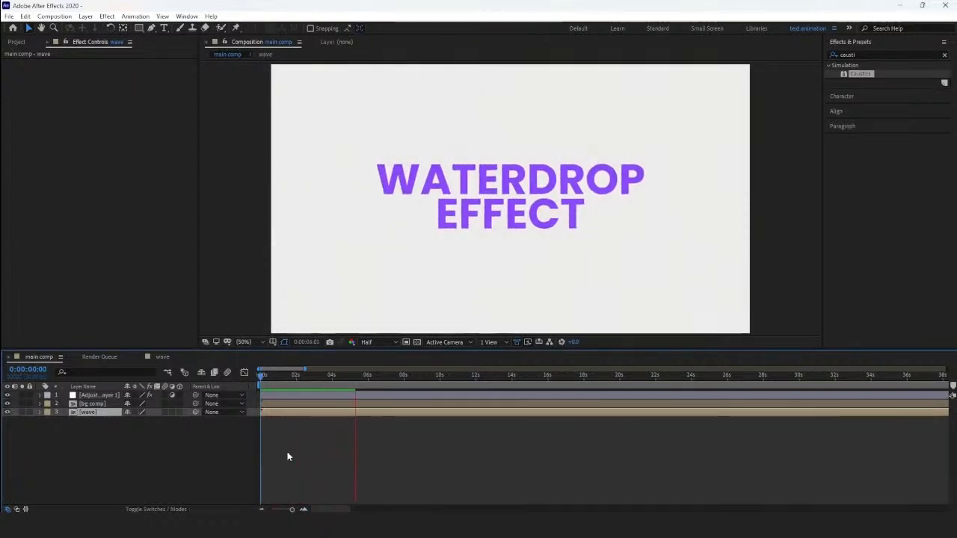
pyautogui.press('space')
pyautogui.press('space')
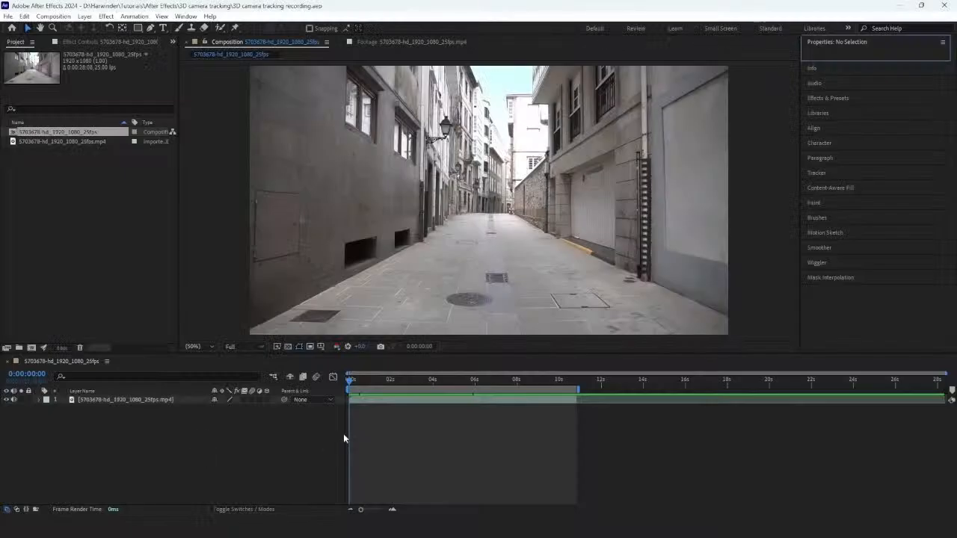
# Apply the 3D Camera Tracker effect to the alley street footage layer
pyautogui.click(814, 100)
pyautogui.click(821, 98)
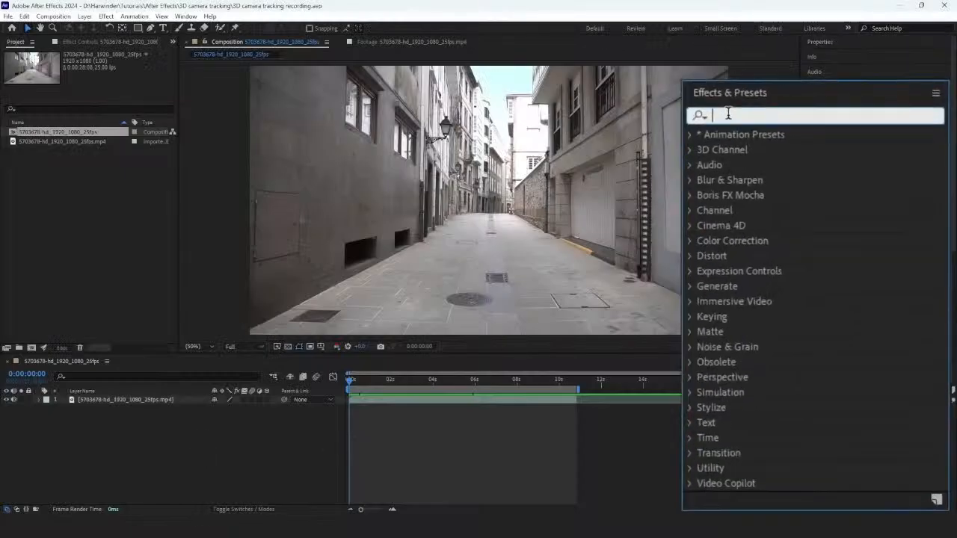
pyautogui.write('3d camera')
pyautogui.moveTo(815, 150); pyautogui.dragTo(142, 404)
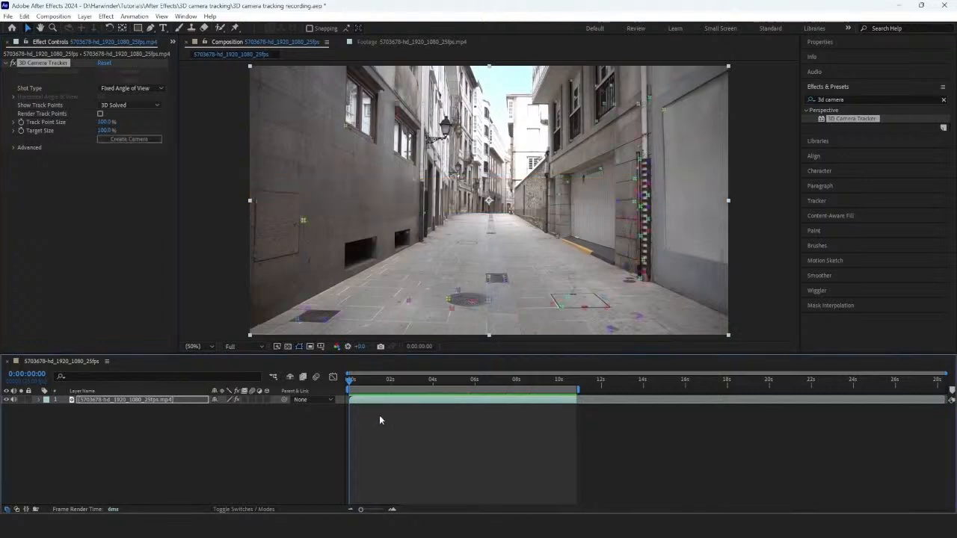
# Review the tracked points over time, set Track Point Size to 157%, and adjust Target Size
pyautogui.moveTo(351, 381); pyautogui.dragTo(435, 423)
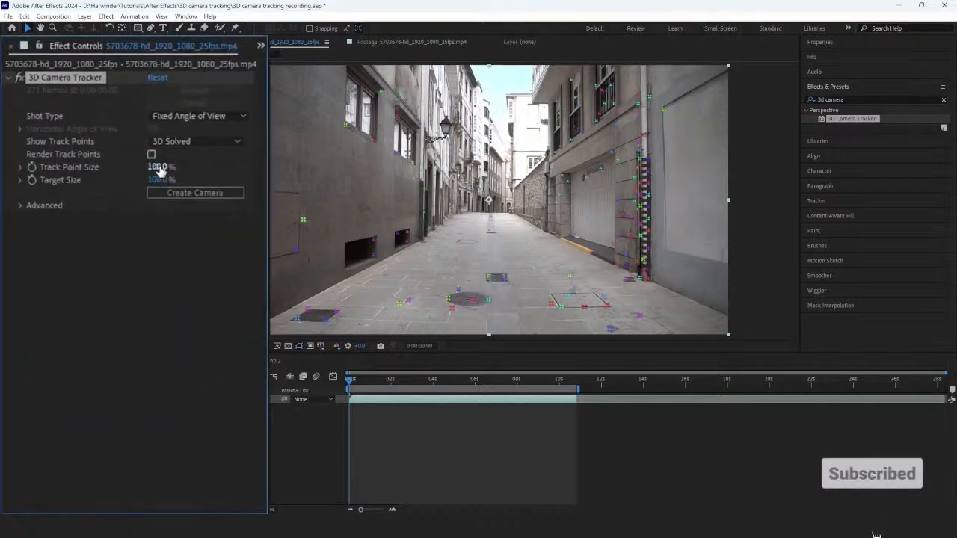
pyautogui.moveTo(160, 166); pyautogui.dragTo(186, 168)
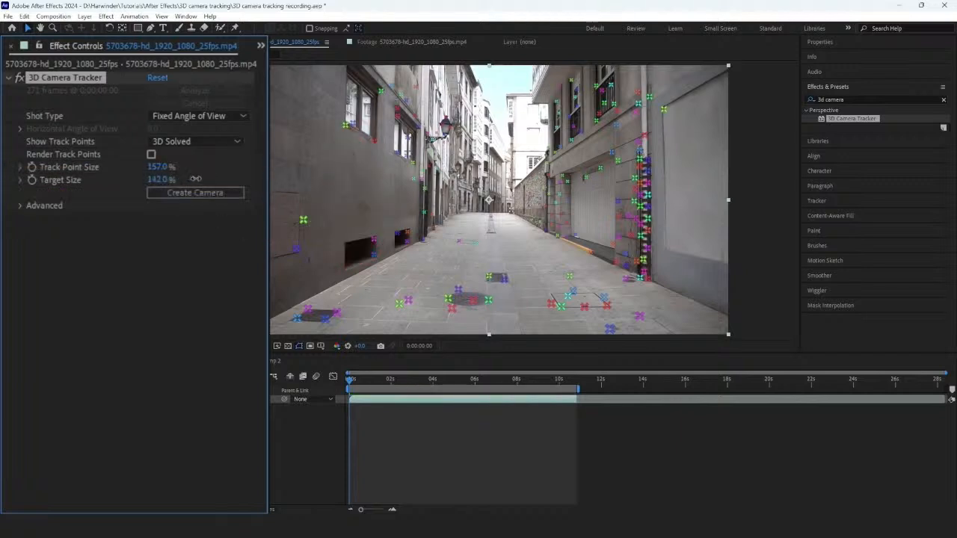
pyautogui.moveTo(195, 179); pyautogui.dragTo(204, 178)
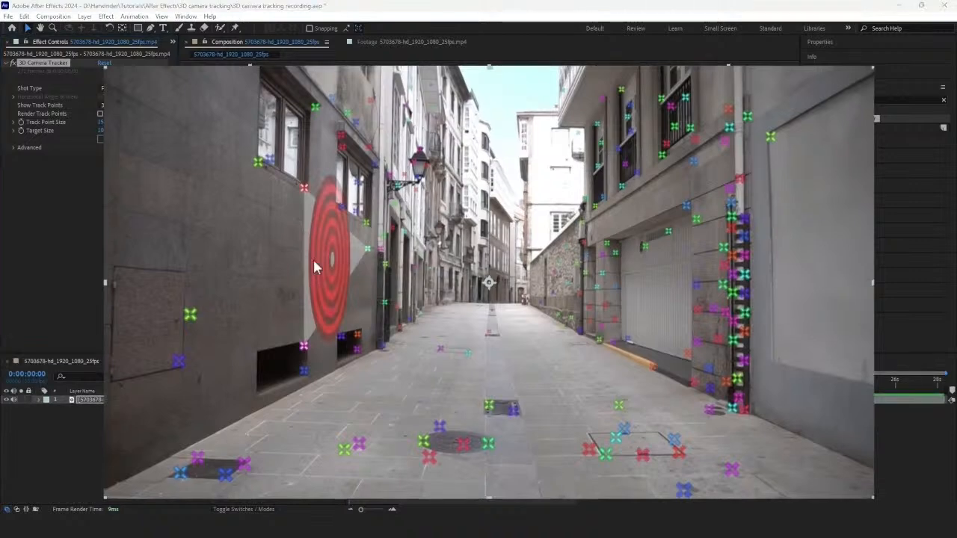
# Create a solid and camera from the track points on the alley's left wall, between the windows
pyautogui.click(314, 267)
pyautogui.rightClick(314, 267)
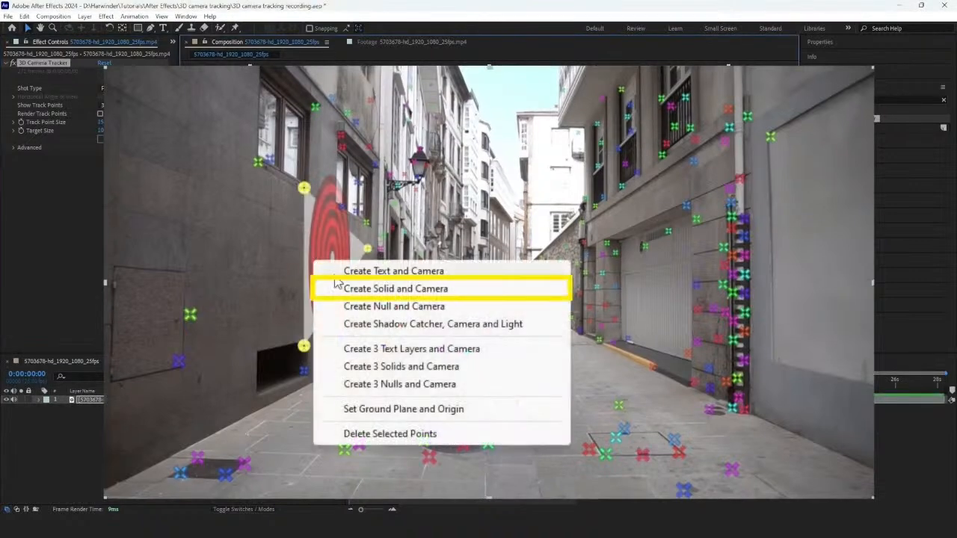
pyautogui.click(353, 294)
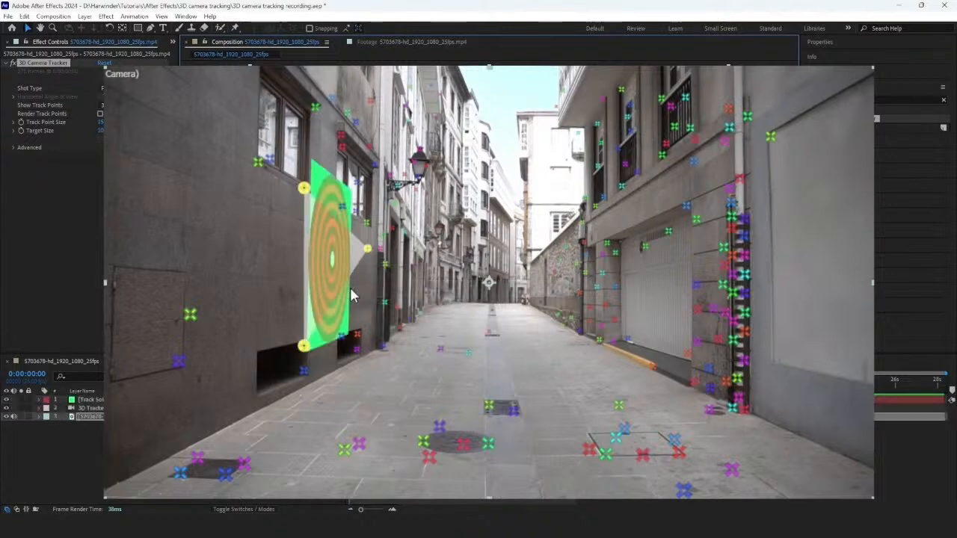
# Shrink Track Solid 1 and shift it slightly along the left wall towards the far windows
pyautogui.click(332, 279)
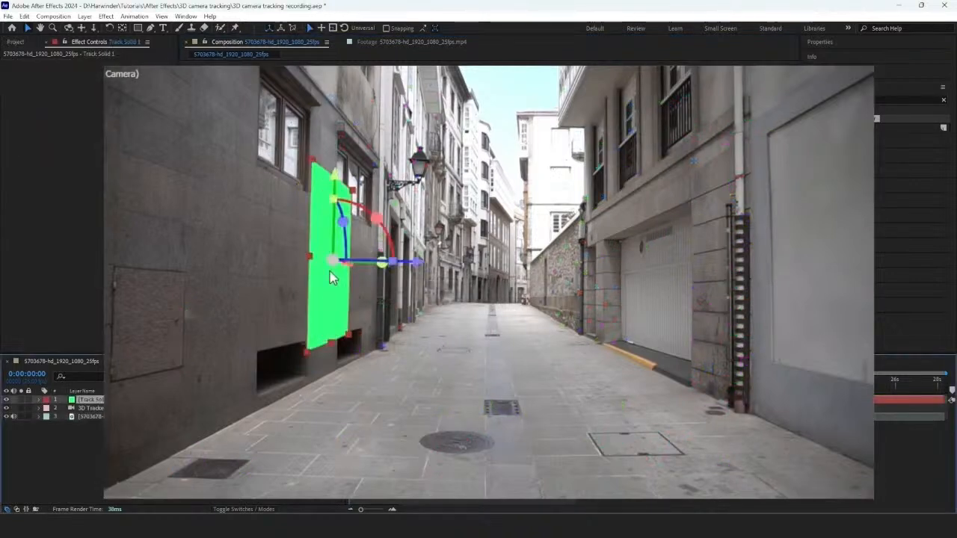
pyautogui.moveTo(307, 351); pyautogui.dragTo(306, 324)
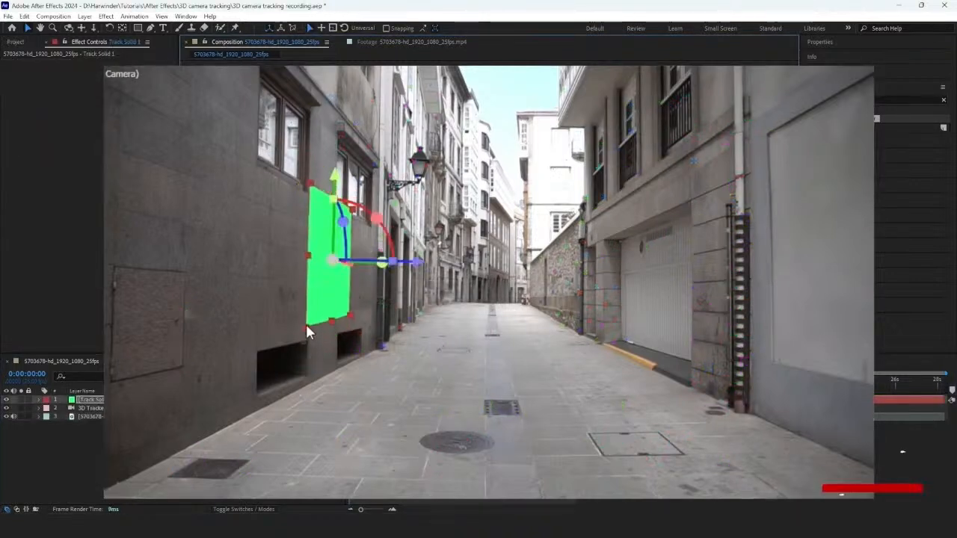
pyautogui.moveTo(332, 262); pyautogui.dragTo(347, 274)
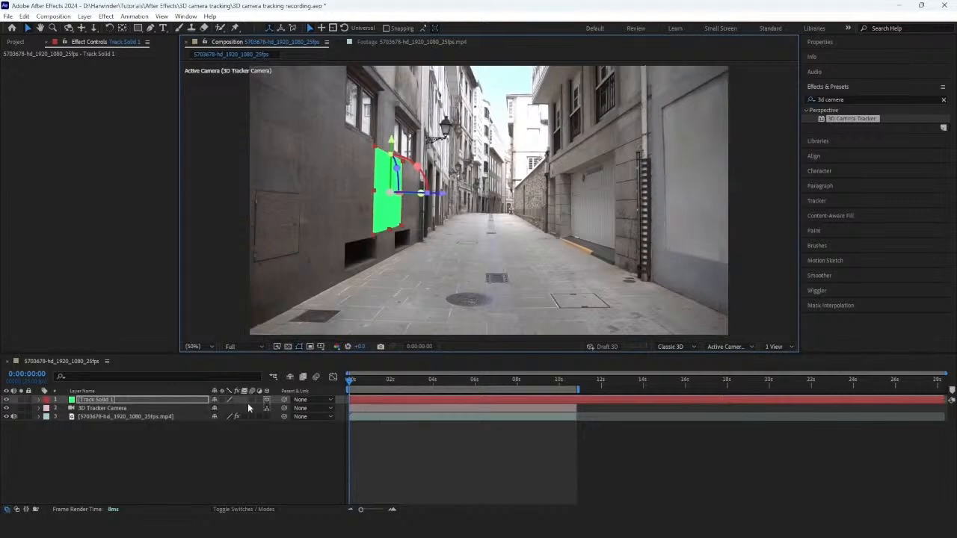
# Pre-compose Track Solid 1 as Track Solid 1 Comp 1, leaving all attributes in the street composition
pyautogui.rightClick(197, 400)
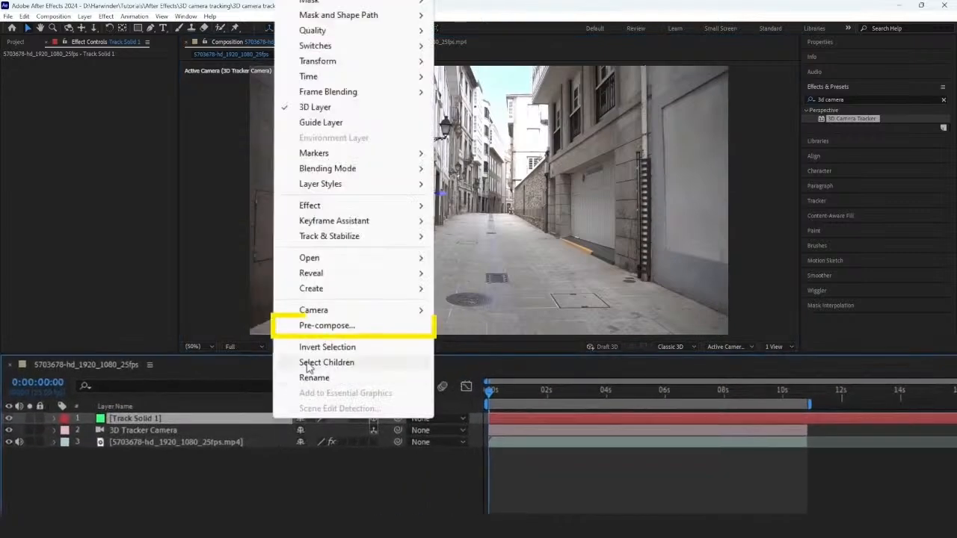
pyautogui.click(329, 326)
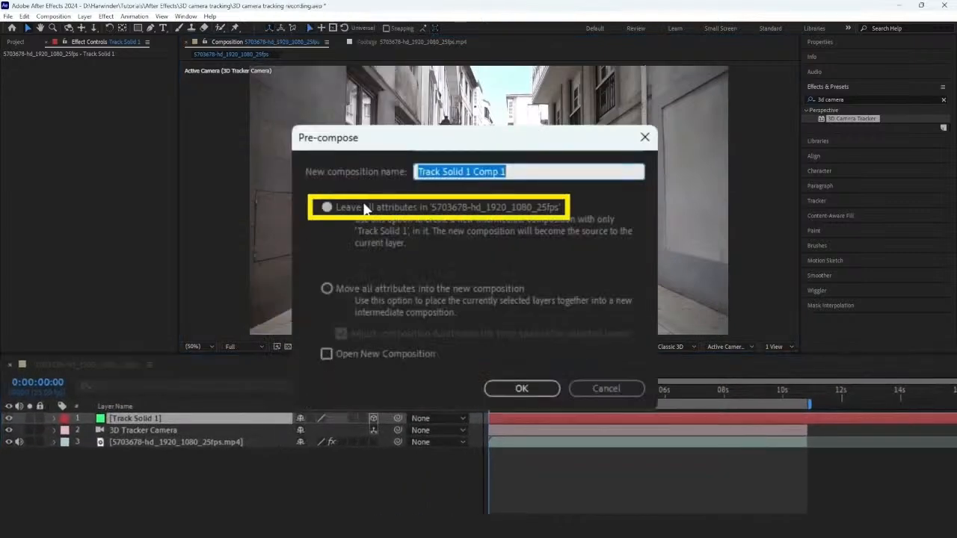
pyautogui.click(521, 390)
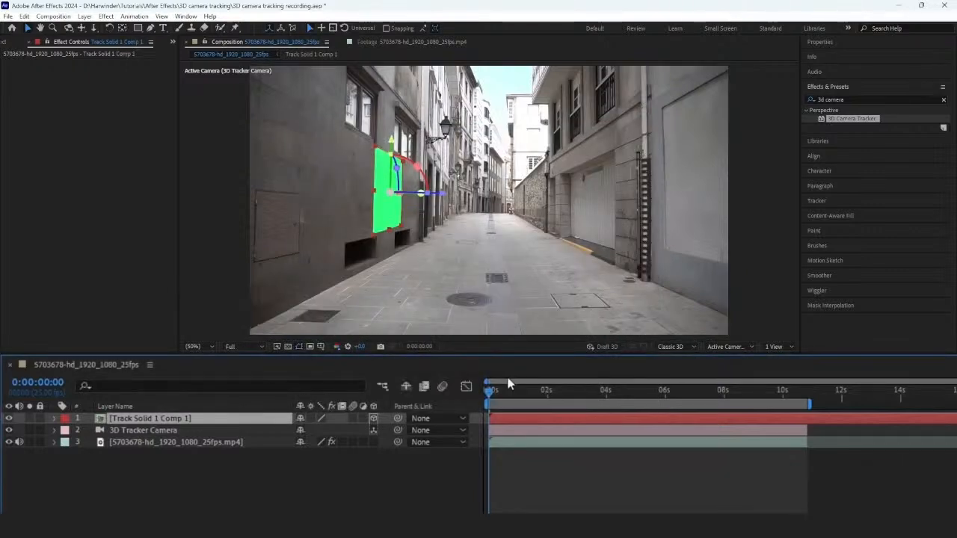
# Place the 3873059-hd_1920_1080_25fps.mp4 clip above Track Solid 1 inside Track Solid 1 Comp 1 and shift it left so all three dancers are framed
pyautogui.doubleClick(252, 418)
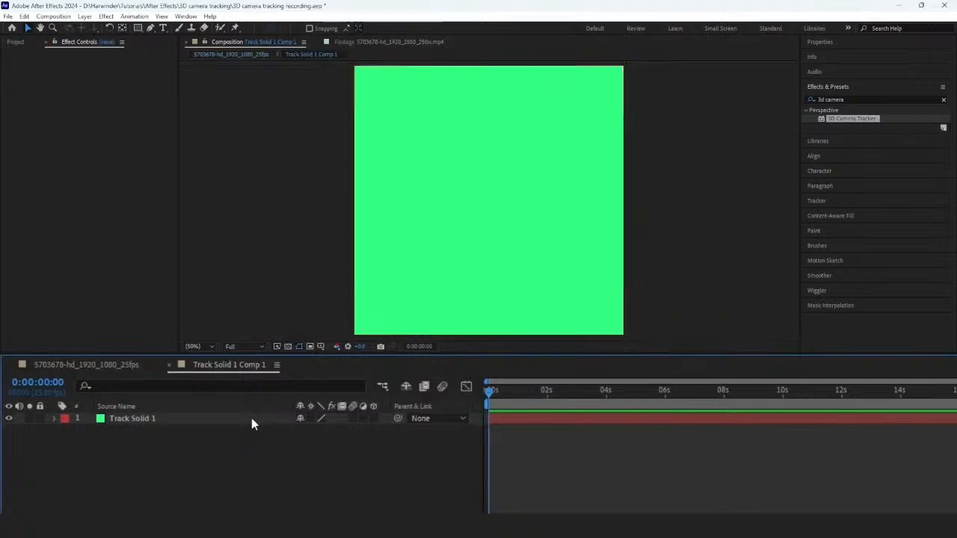
pyautogui.click(15, 42)
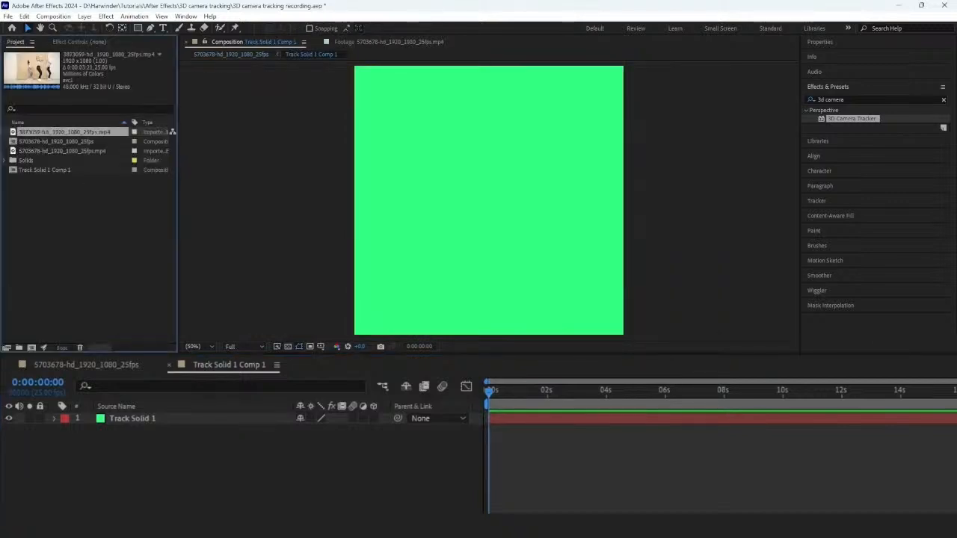
pyautogui.moveTo(63, 132); pyautogui.dragTo(151, 419)
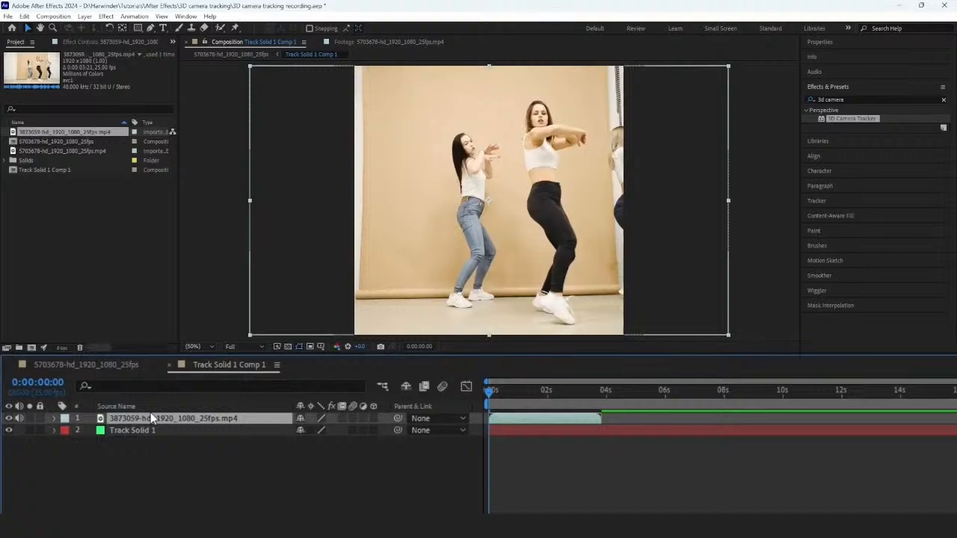
pyautogui.moveTo(489, 272); pyautogui.dragTo(435, 272)
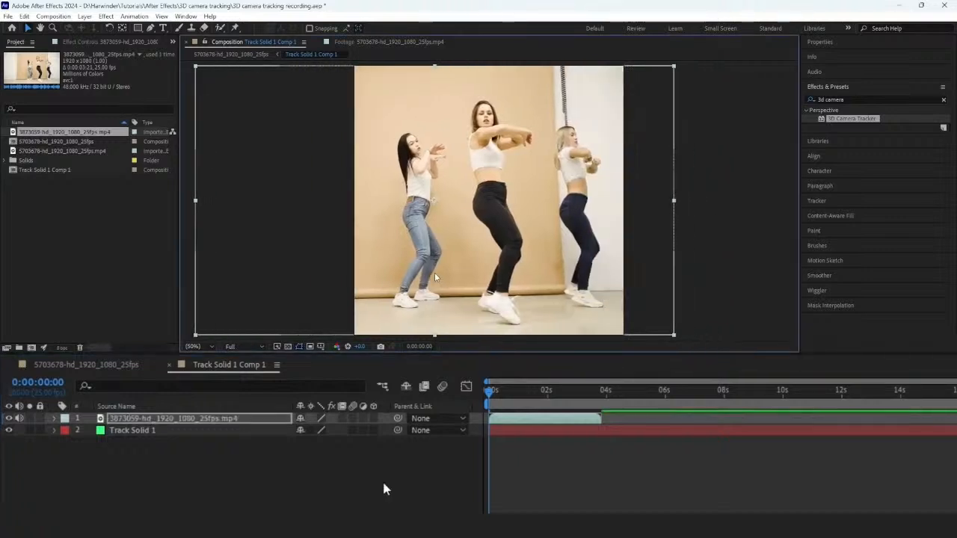
# Scale the three-dancer clip to 103% in Track Solid 1 Comp 1 and preview the result in the street composition
pyautogui.click(419, 468)
pyautogui.click(238, 420)
pyautogui.press('s')
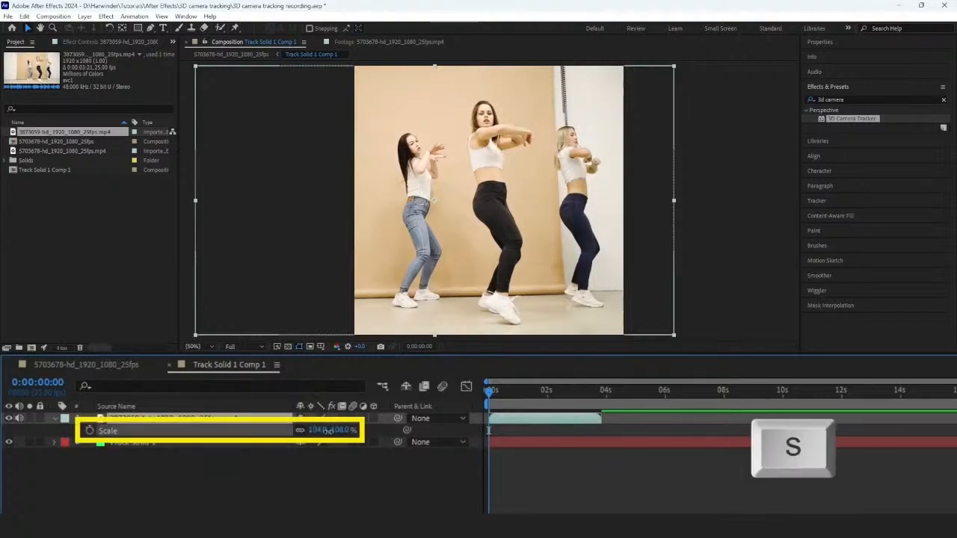
pyautogui.moveTo(322, 431); pyautogui.dragTo(326, 432)
pyautogui.moveTo(451, 316); pyautogui.dragTo(452, 314)
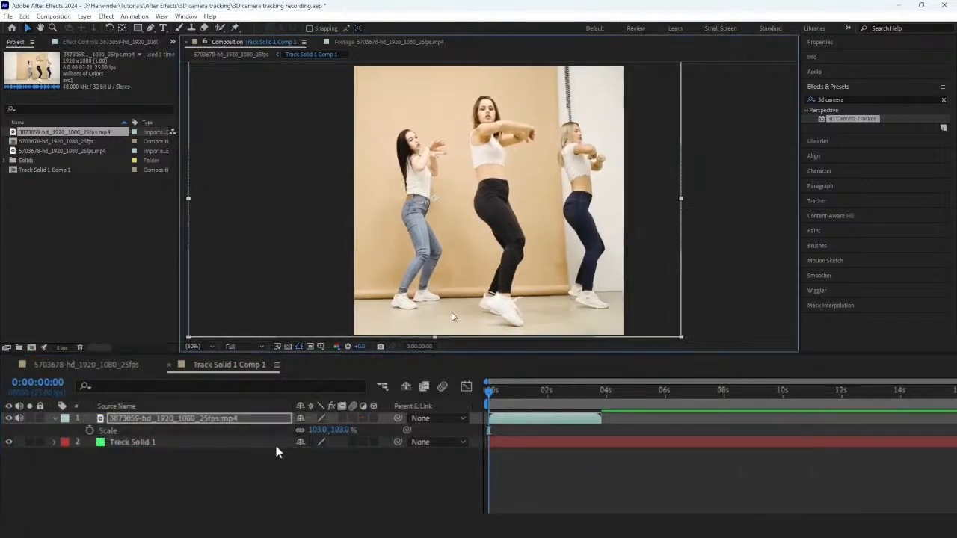
pyautogui.click(135, 373)
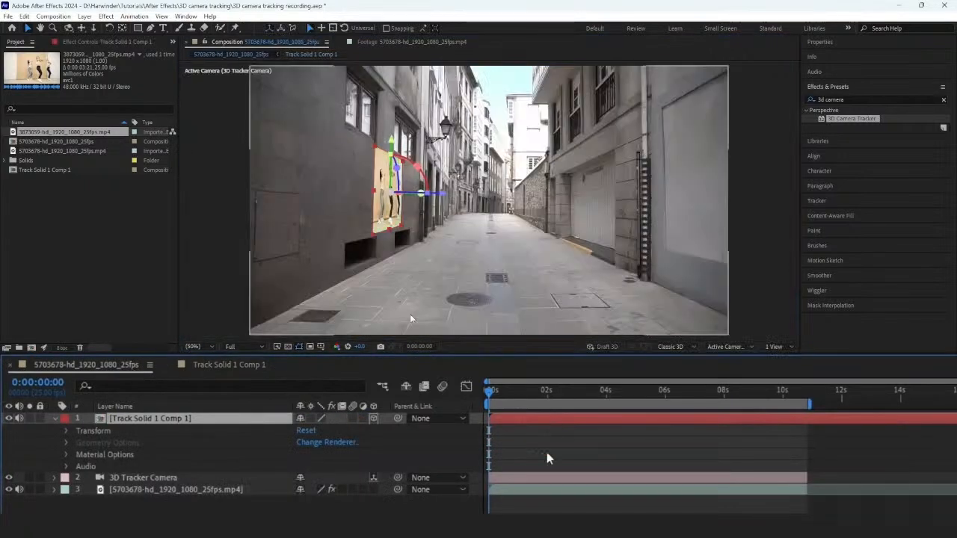
pyautogui.press('space')
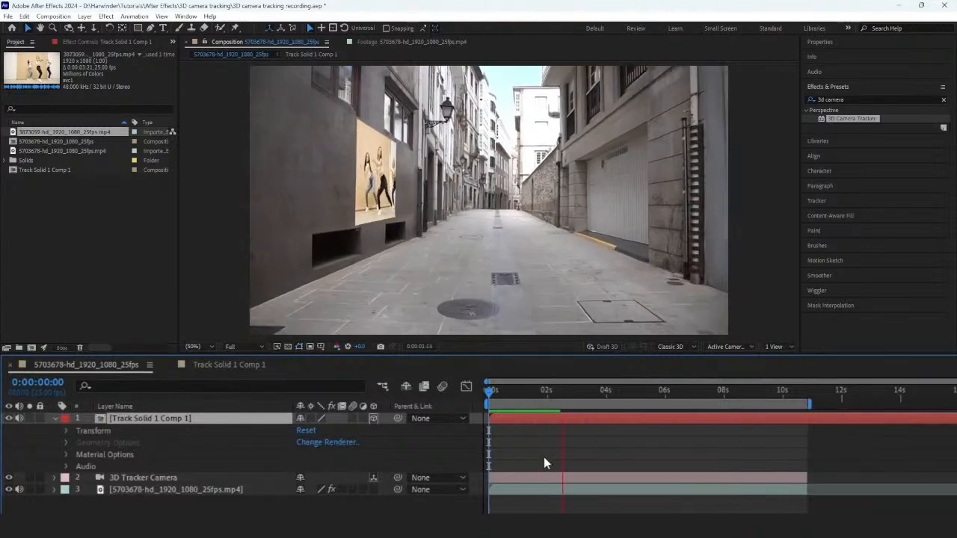
# Create a solid from the track points around the manhole cover on the alley's ground
pyautogui.click(224, 490)
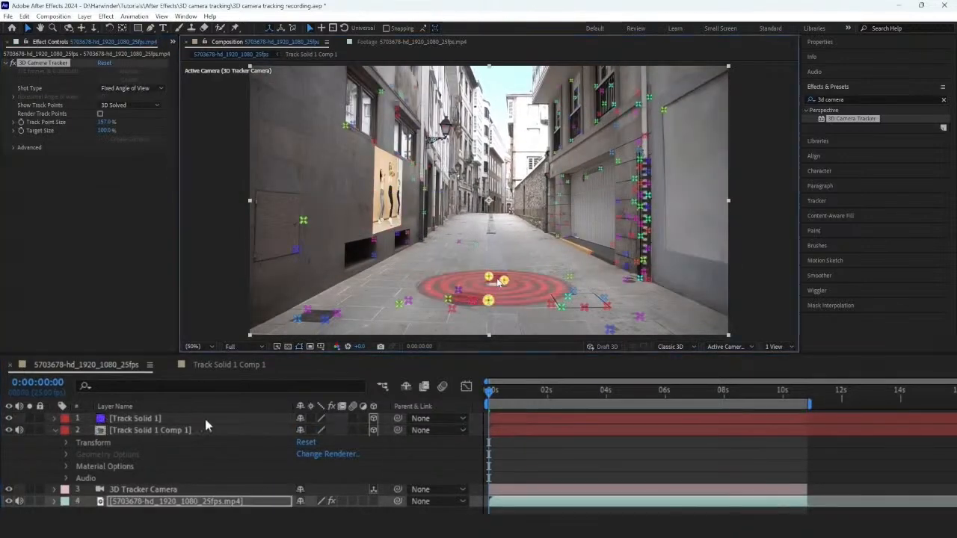
pyautogui.rightClick(499, 275)
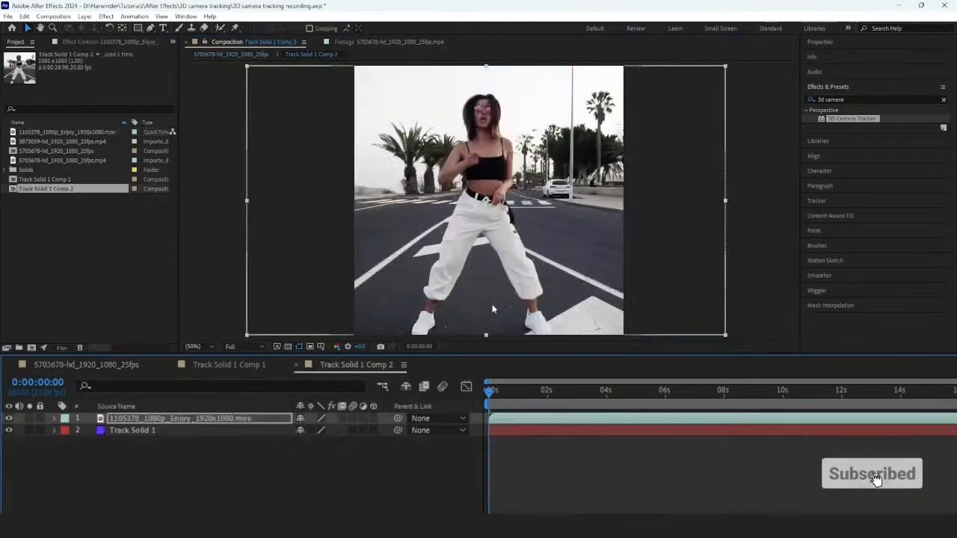
# Scale the 1105378_1080p_Enjoy_1920x1080.mov clip to 117% in Track Solid 1 Comp 2 and preview the street composition
pyautogui.press('s')
pyautogui.moveTo(317, 431); pyautogui.dragTo(330, 431)
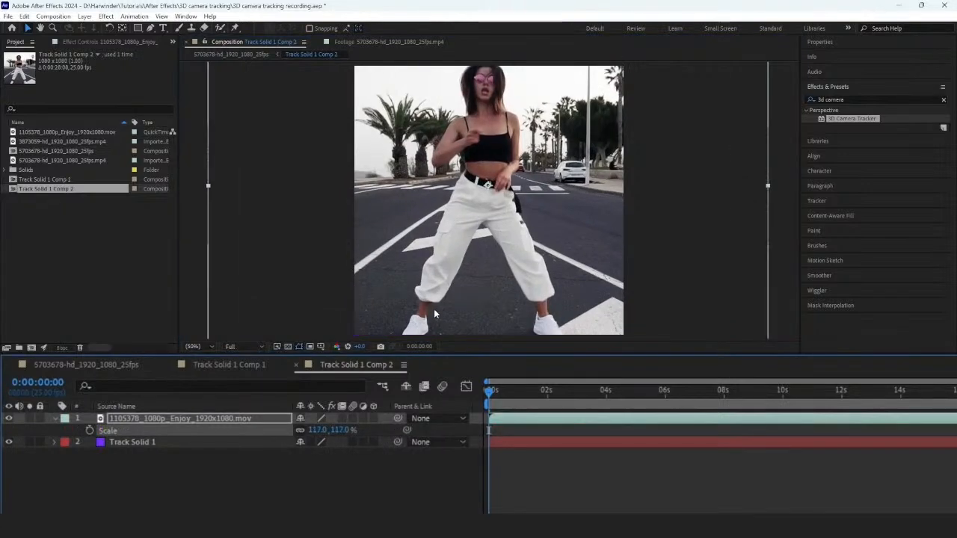
pyautogui.click(112, 364)
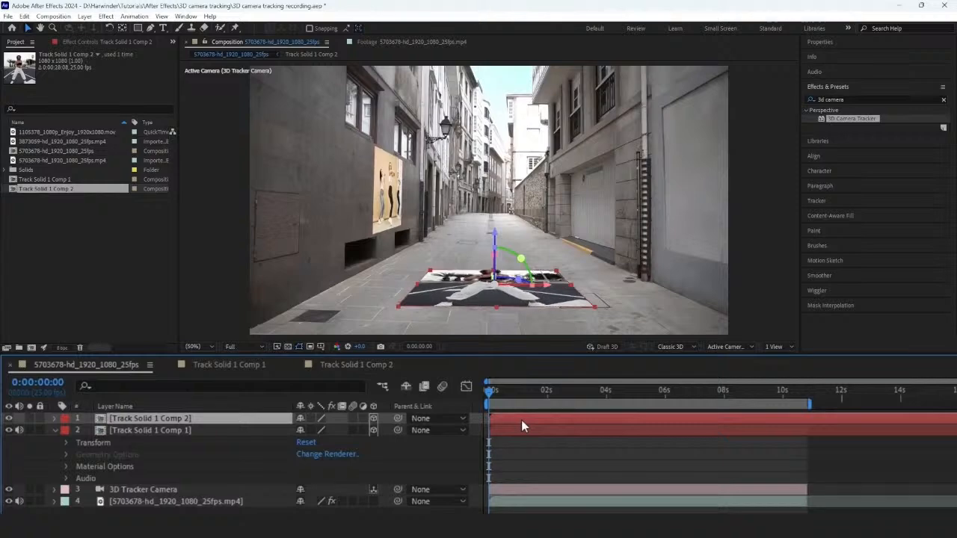
pyautogui.press('space')
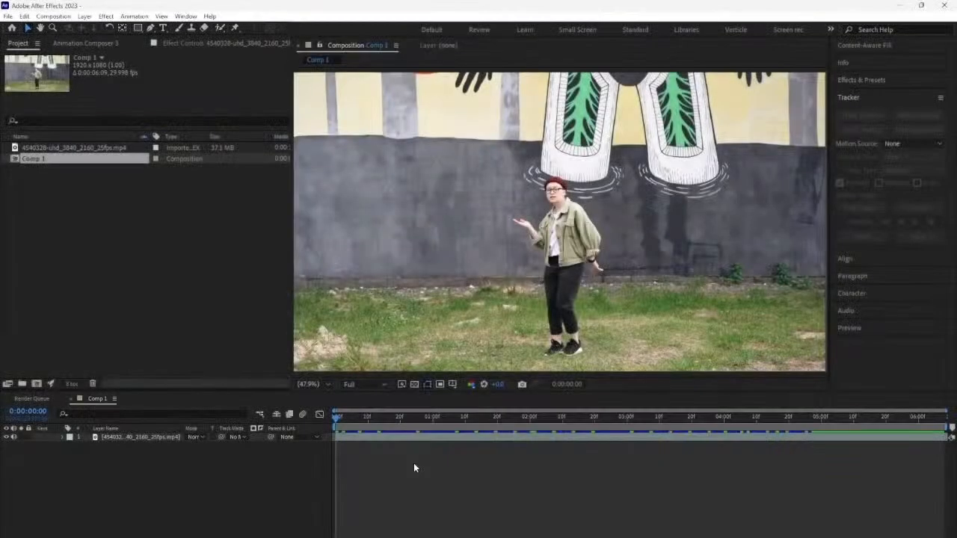
# Preview the dancer footage in Comp 1 and bring up the Tracker controls
pyautogui.click(413, 462)
pyautogui.press('space')
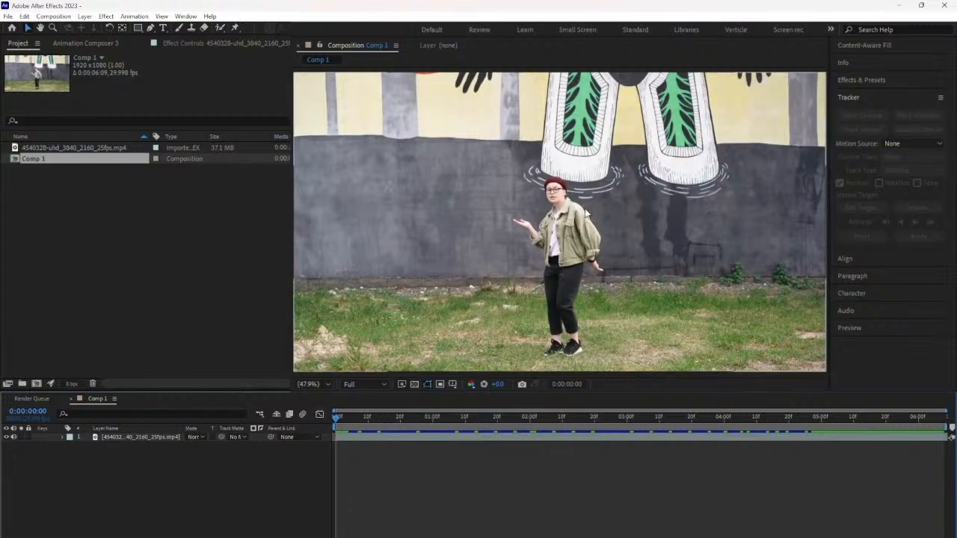
pyautogui.click(850, 98)
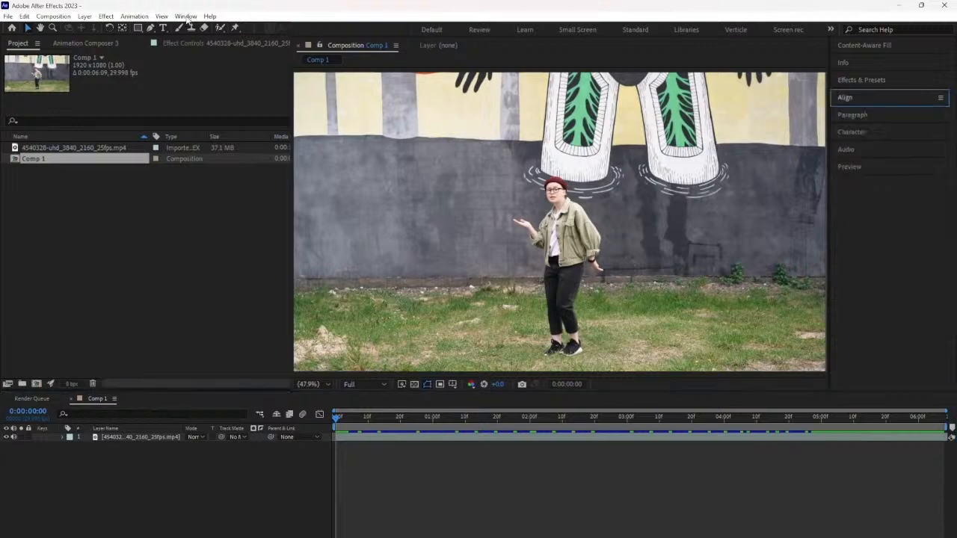
pyautogui.click(186, 17)
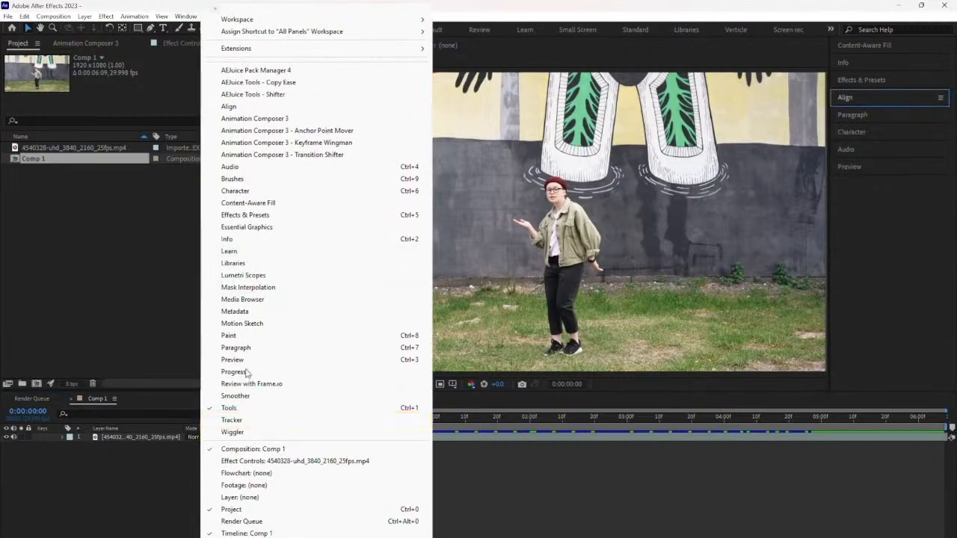
pyautogui.click(238, 420)
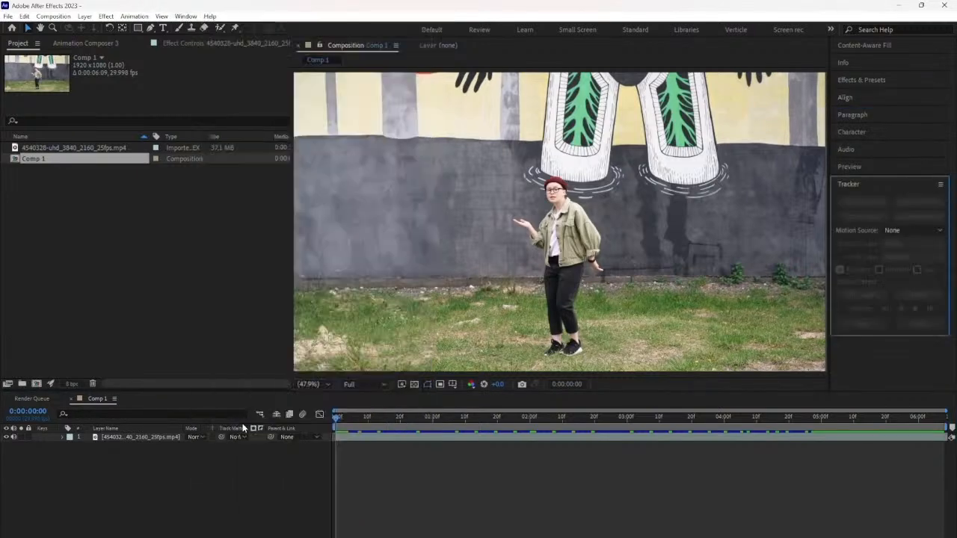
# Start Stabilize Motion on the dancer layer, place Track Point 1 on the bridge of the glasses and enlarge its search region
pyautogui.click(137, 439)
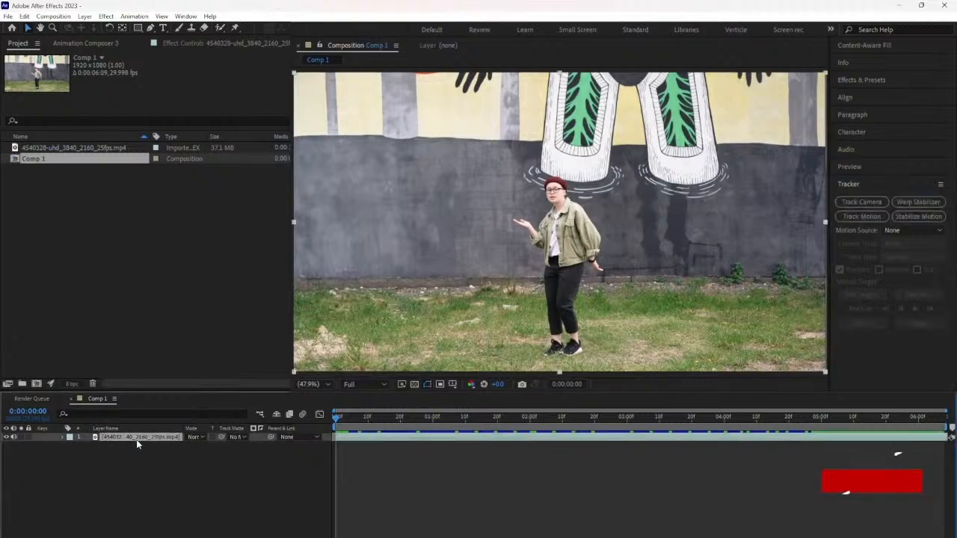
pyautogui.click(915, 232)
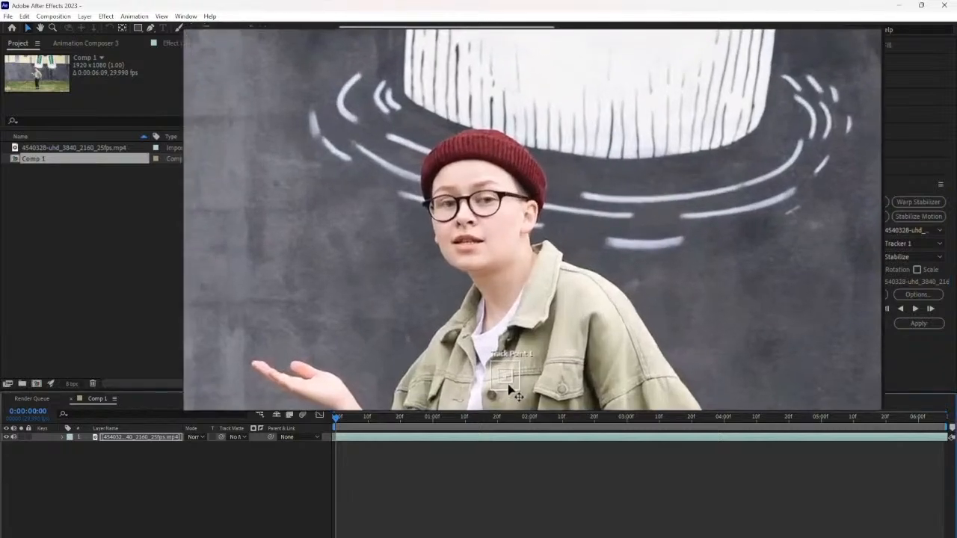
pyautogui.moveTo(510, 386); pyautogui.dragTo(468, 215)
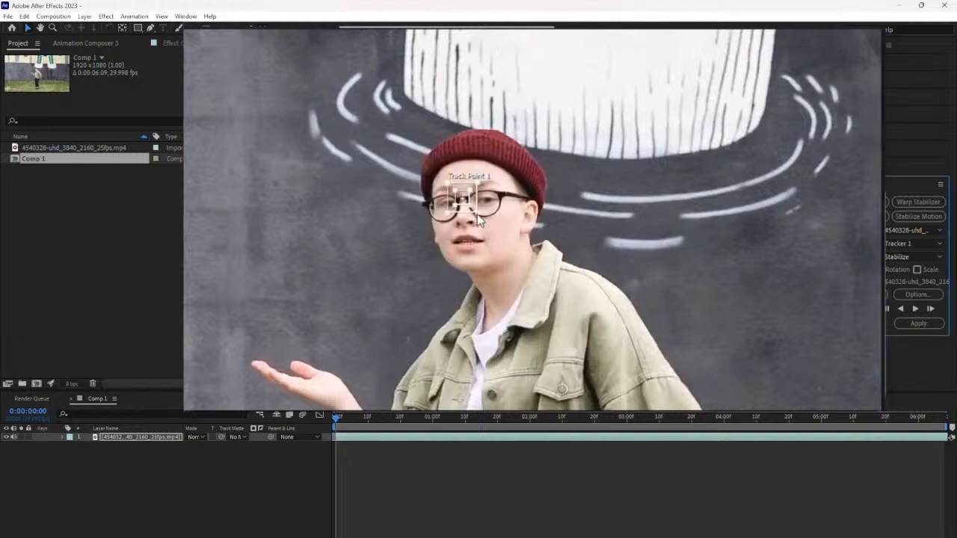
pyautogui.click(477, 215)
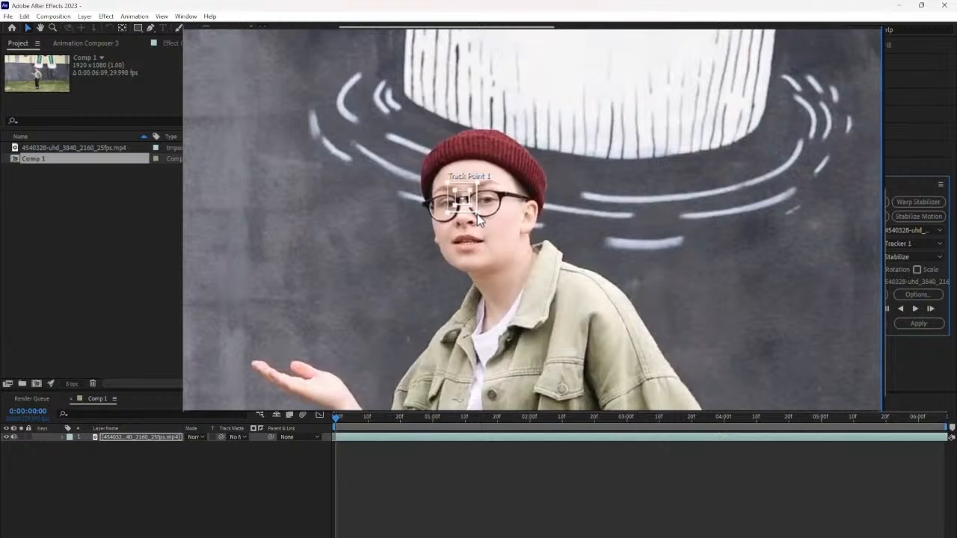
pyautogui.moveTo(477, 214); pyautogui.dragTo(486, 223)
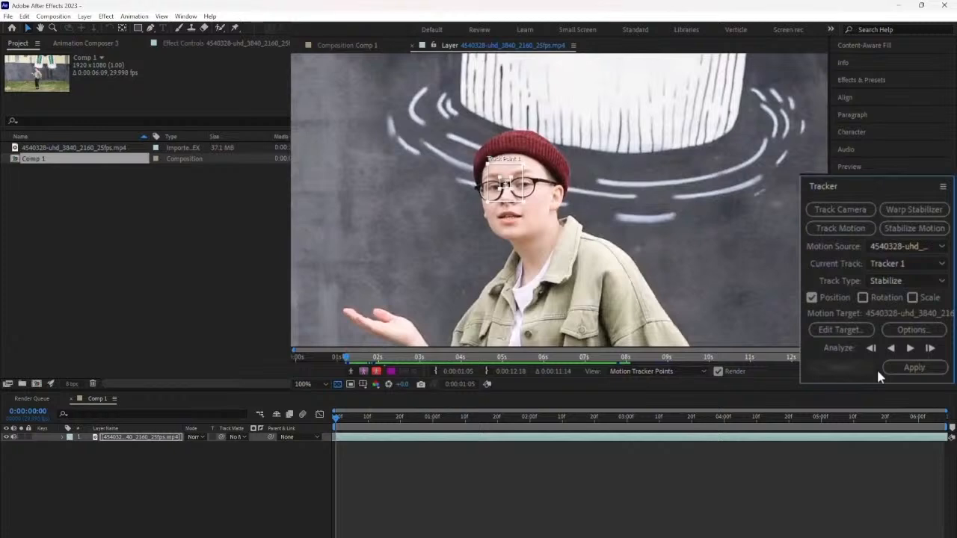
# Analyze the track point forward through the whole clip and return to the first frame
pyautogui.click(910, 347)
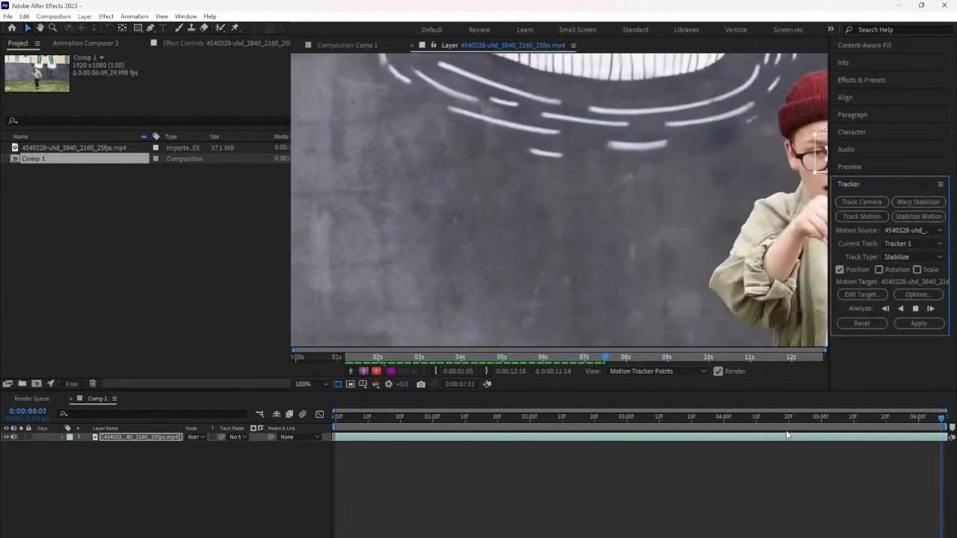
pyautogui.click(310, 387)
pyautogui.click(404, 402)
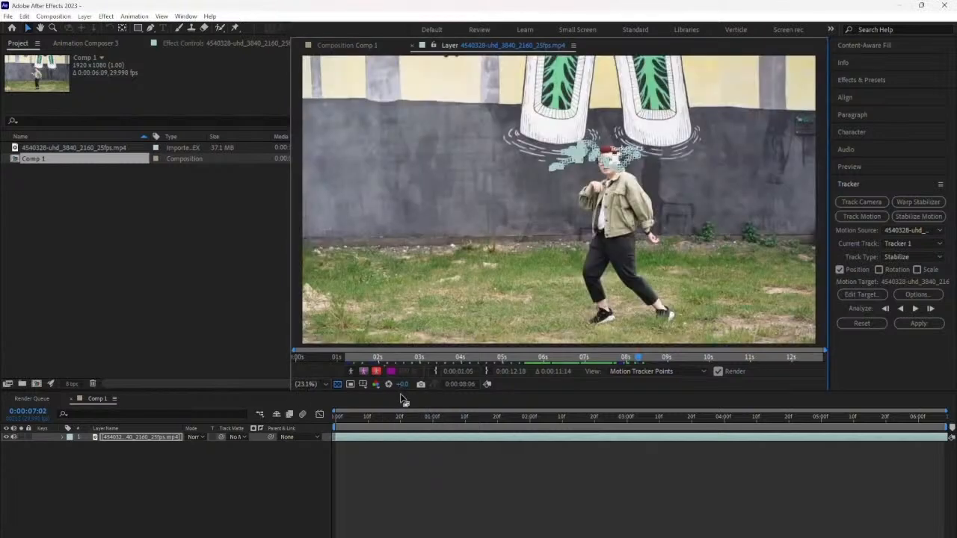
pyautogui.click(337, 420)
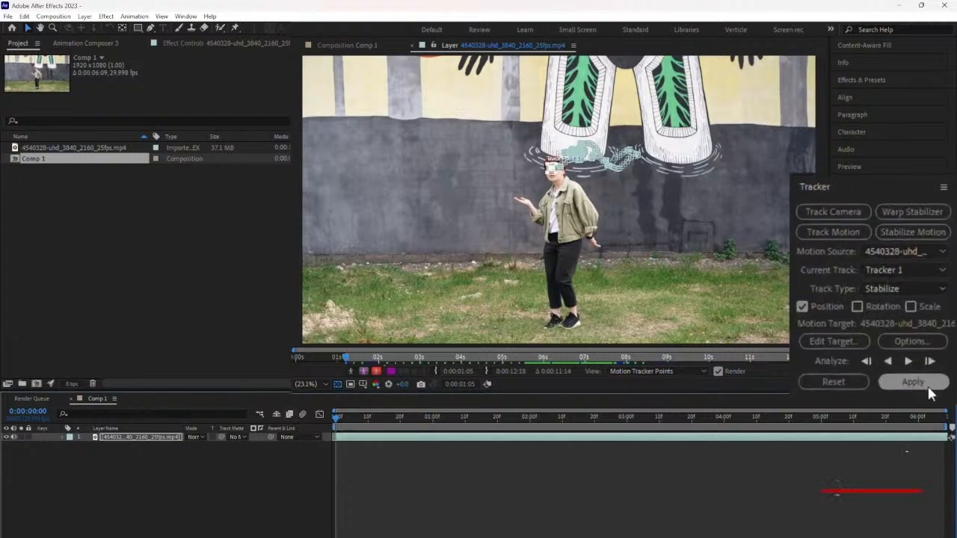
# Apply the stabilization to the X and Y dimensions and preview the stabilized dancer
pyautogui.click(930, 390)
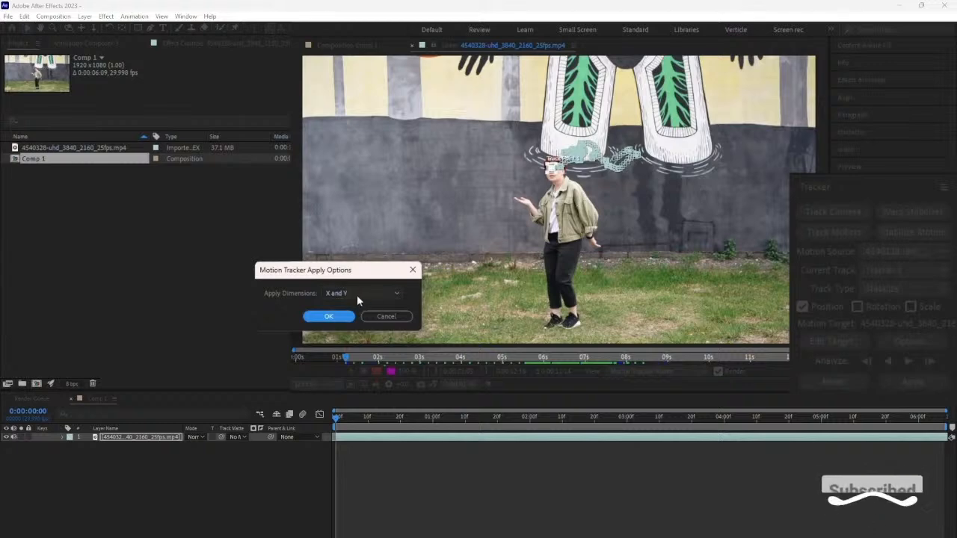
pyautogui.click(329, 316)
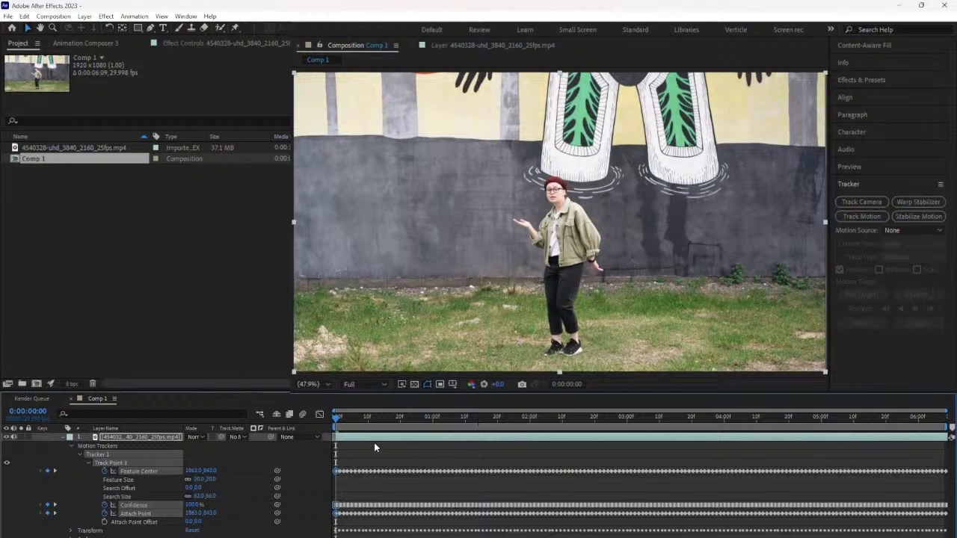
pyautogui.press('space')
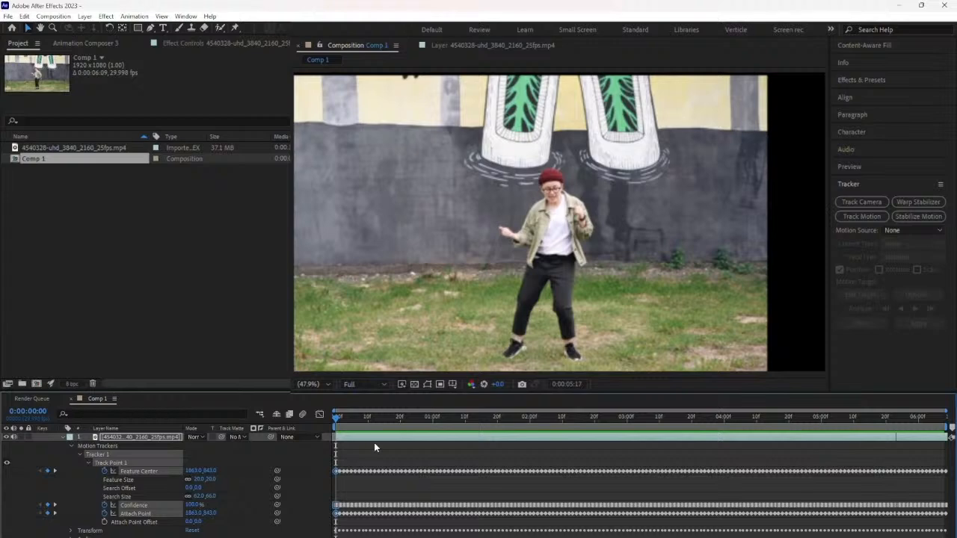
pyautogui.press('space')
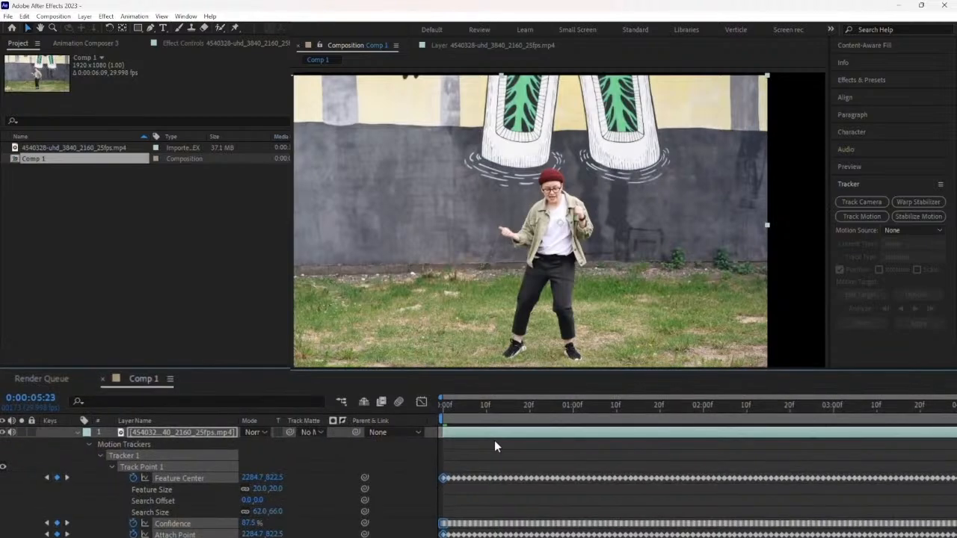
# Scale the stabilized clip to 73% so it covers the black edges, and preview it from the start
pyautogui.click(170, 432)
pyautogui.press('s')
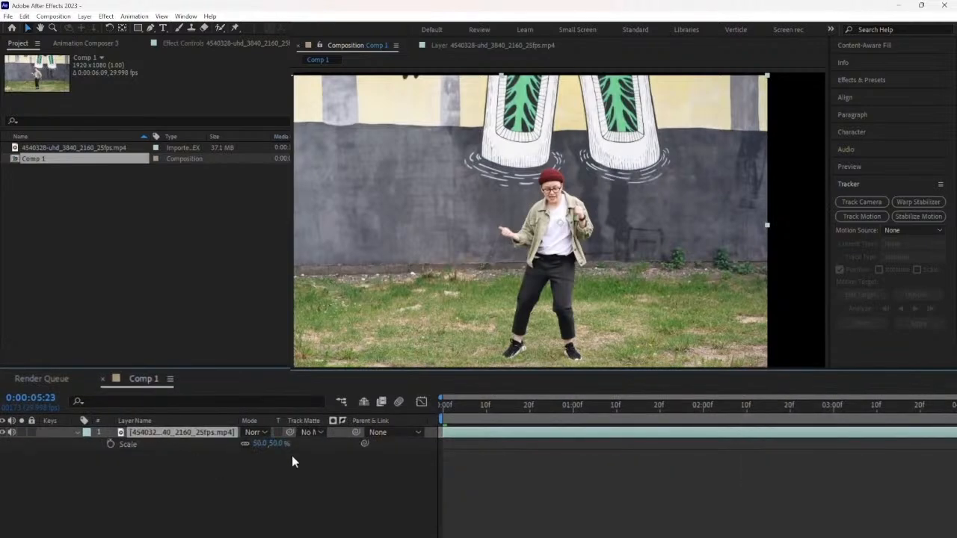
pyautogui.moveTo(281, 444); pyautogui.dragTo(297, 444)
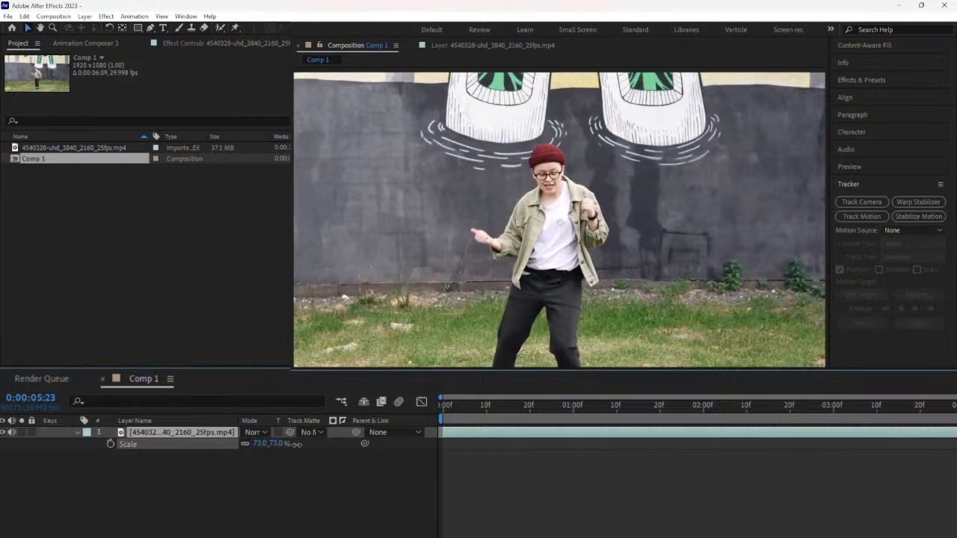
pyautogui.click(355, 486)
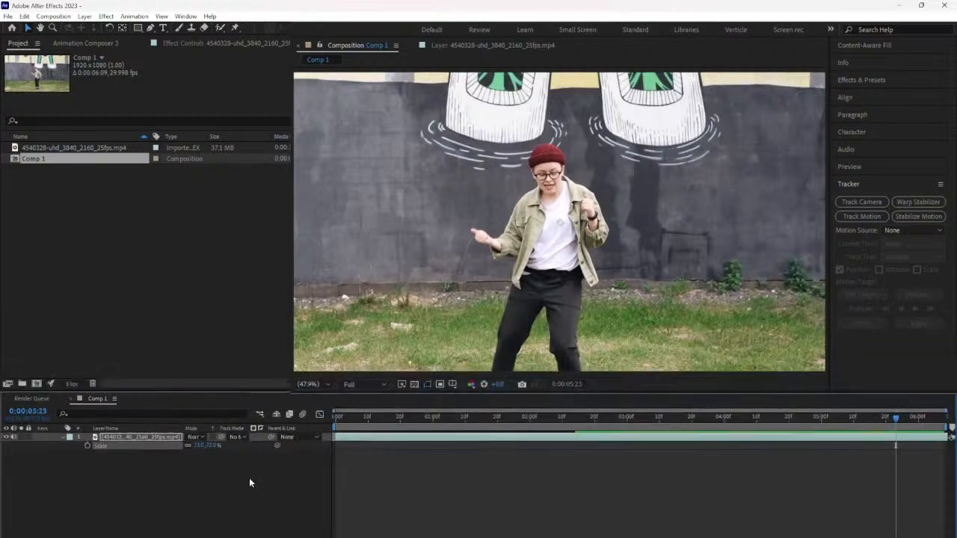
pyautogui.moveTo(342, 419); pyautogui.dragTo(304, 417)
pyautogui.press('space')
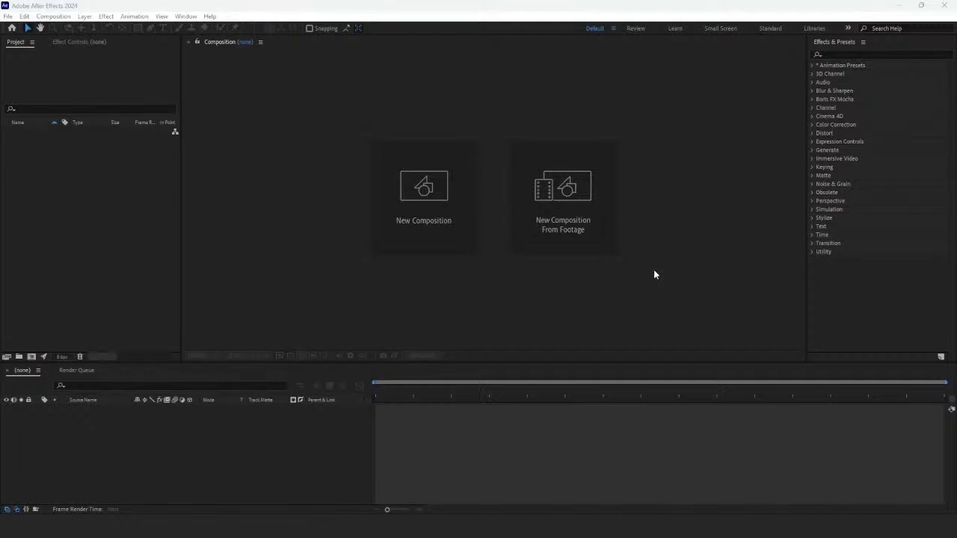
# Create a new composition named BAR, 2000 px wide, 400 px high and 10 seconds long
pyautogui.click(464, 220)
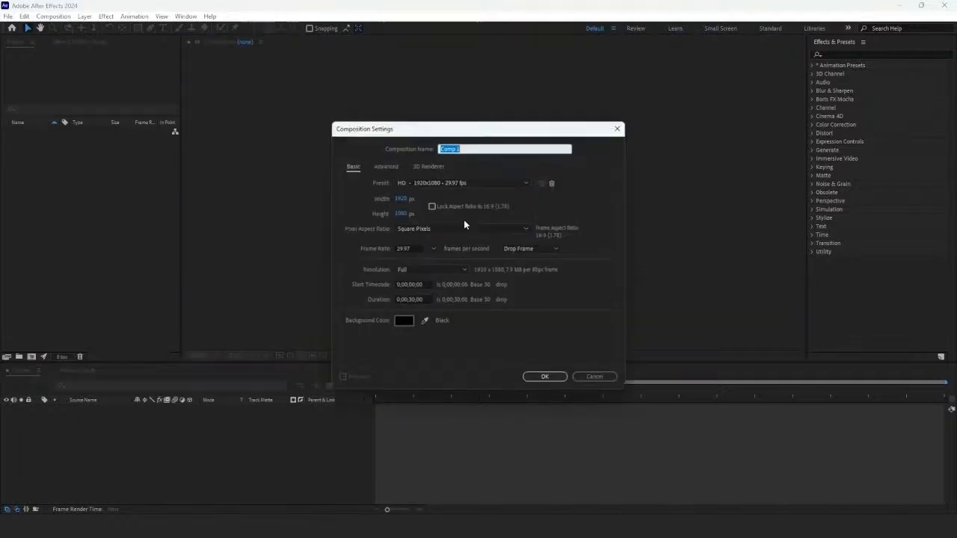
pyautogui.click(410, 200)
pyautogui.write('2000')
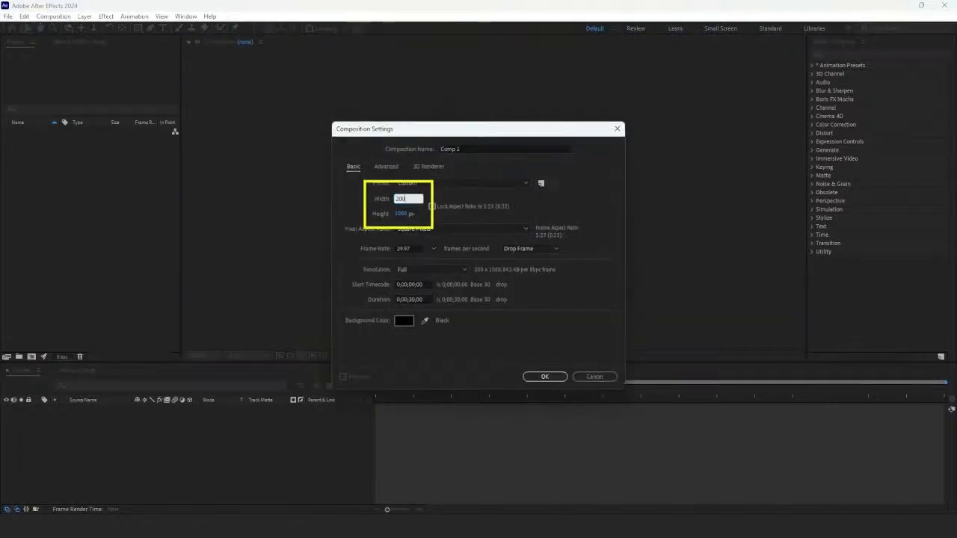
pyautogui.press('Tab')
pyautogui.write('400')
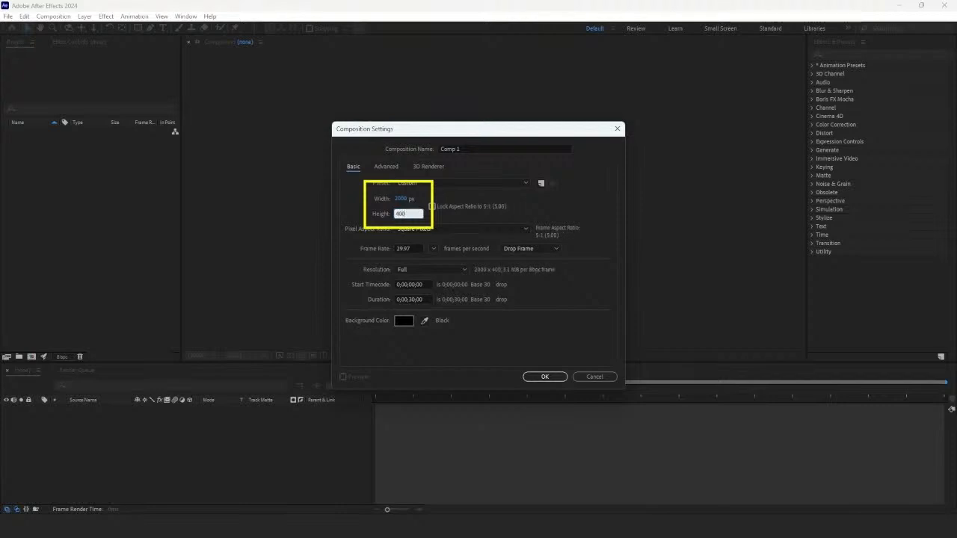
pyautogui.click(466, 148)
pyautogui.write('BAR')
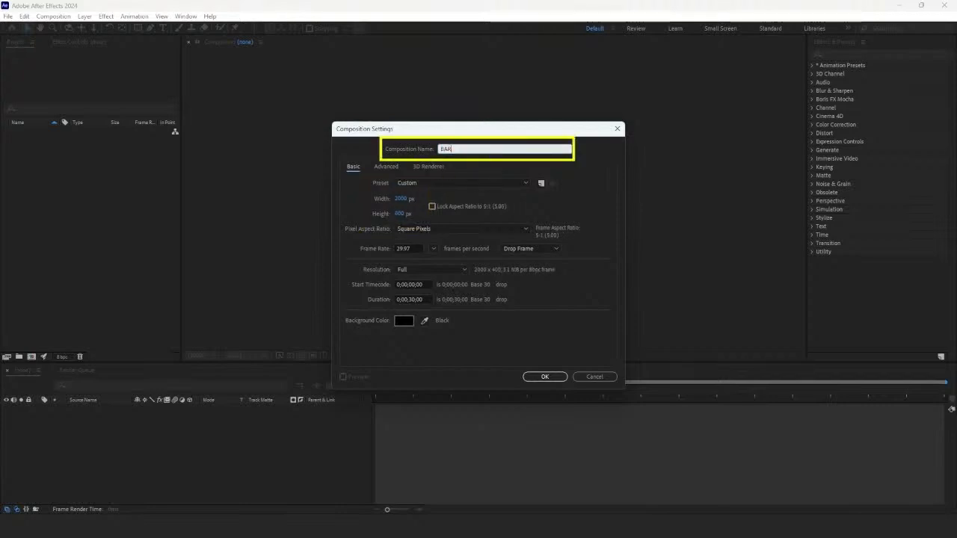
pyautogui.click(414, 299)
pyautogui.click(535, 376)
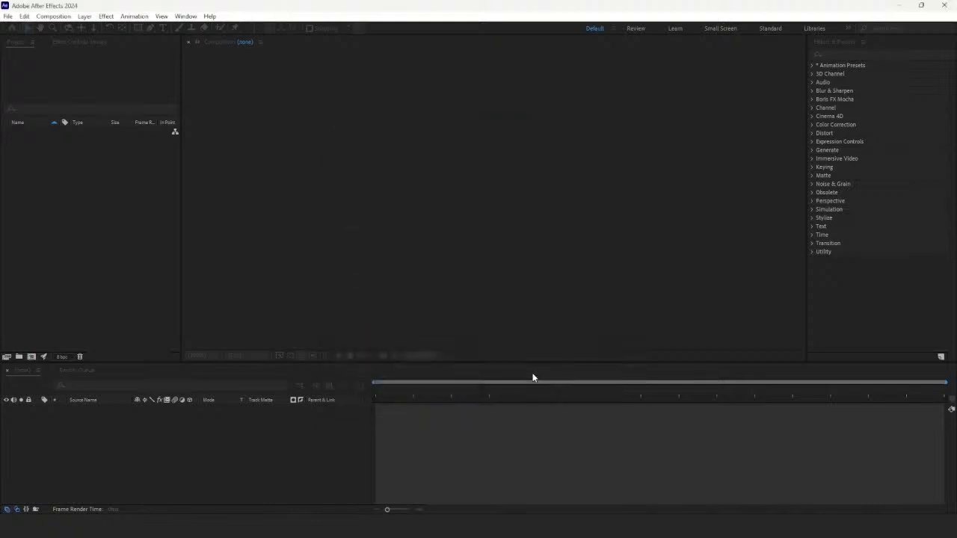
# Add a red solid layer sized 2000 × 400 px to the BAR composition
pyautogui.rightClick(378, 438)
pyautogui.moveTo(418, 295)
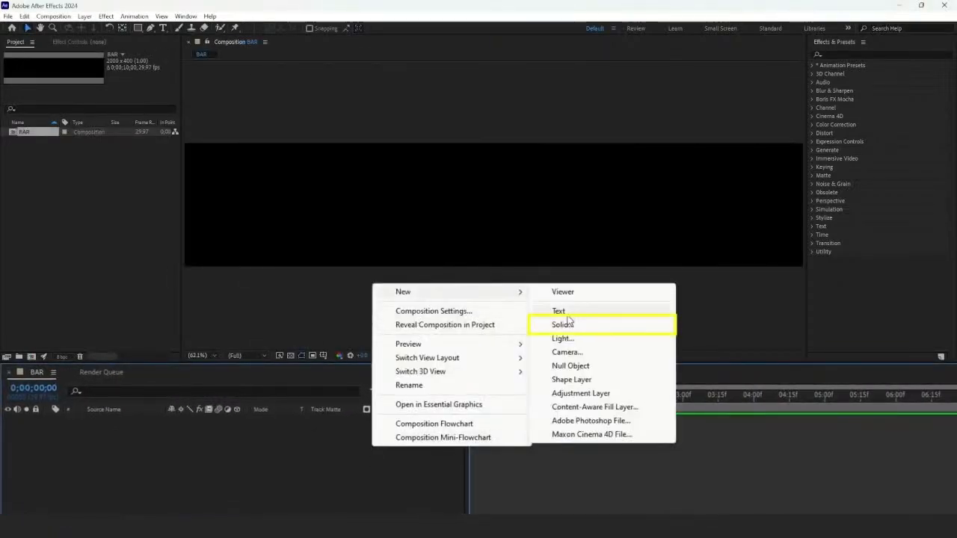
pyautogui.click(557, 323)
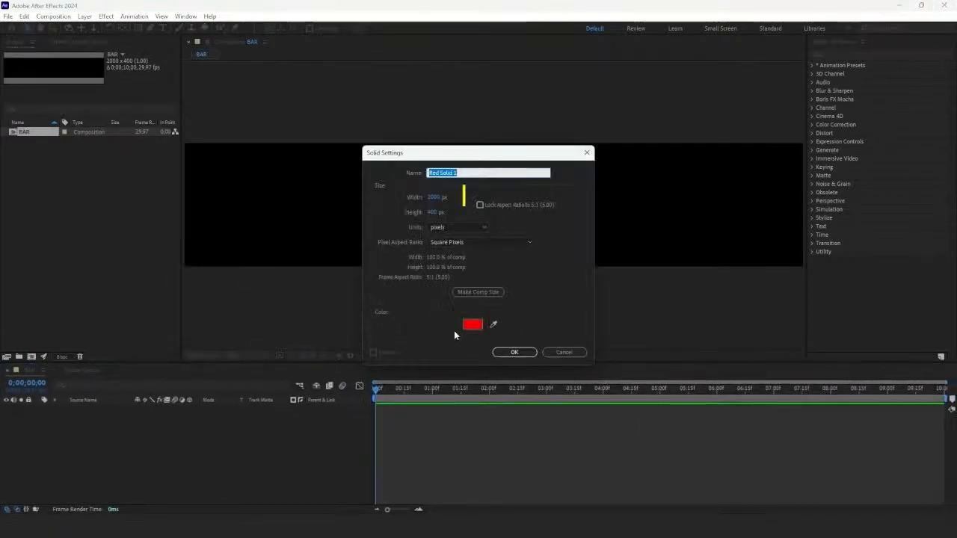
pyautogui.click(506, 353)
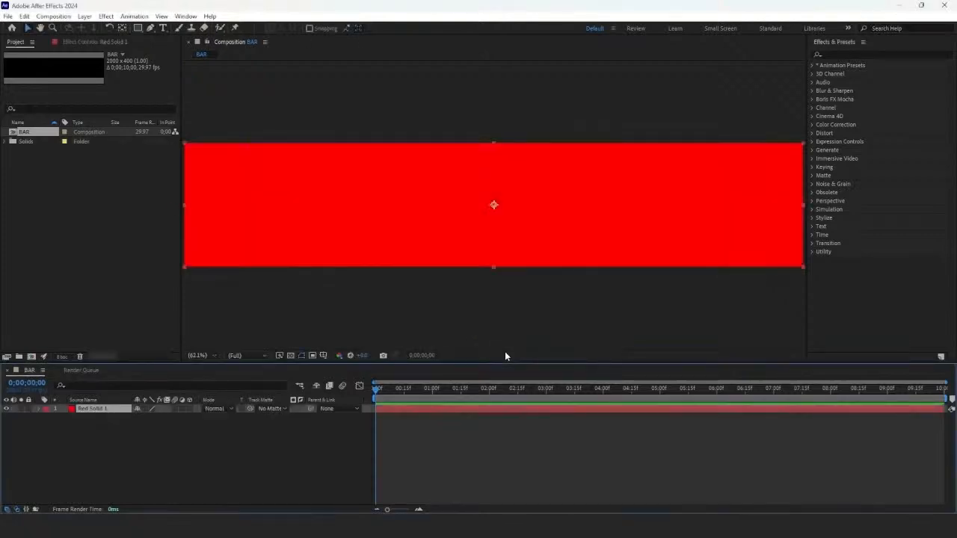
# Apply the Linear Wipe transition effect to the red solid and set its Wipe Angle to -90°
pyautogui.click(840, 54)
pyautogui.write('linear wipe')
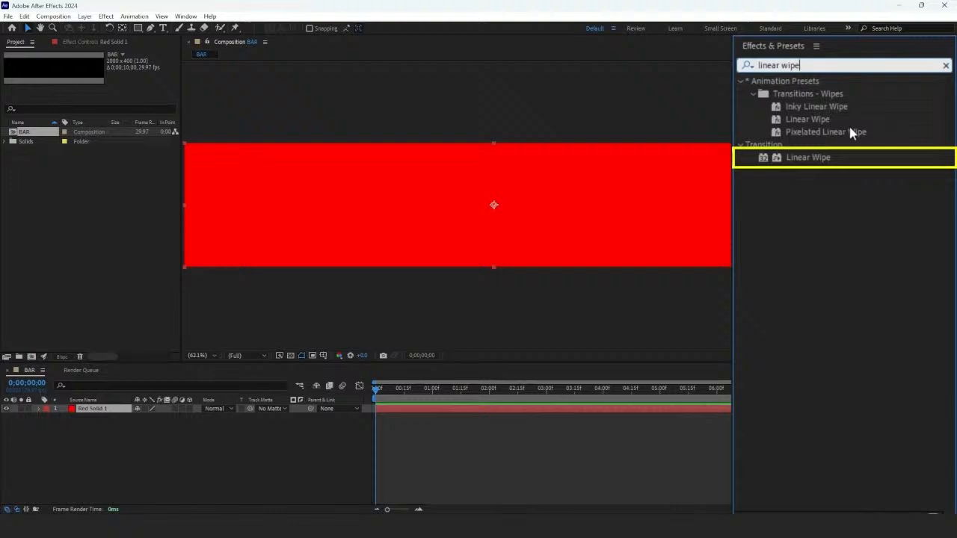
pyautogui.moveTo(818, 158); pyautogui.dragTo(429, 409)
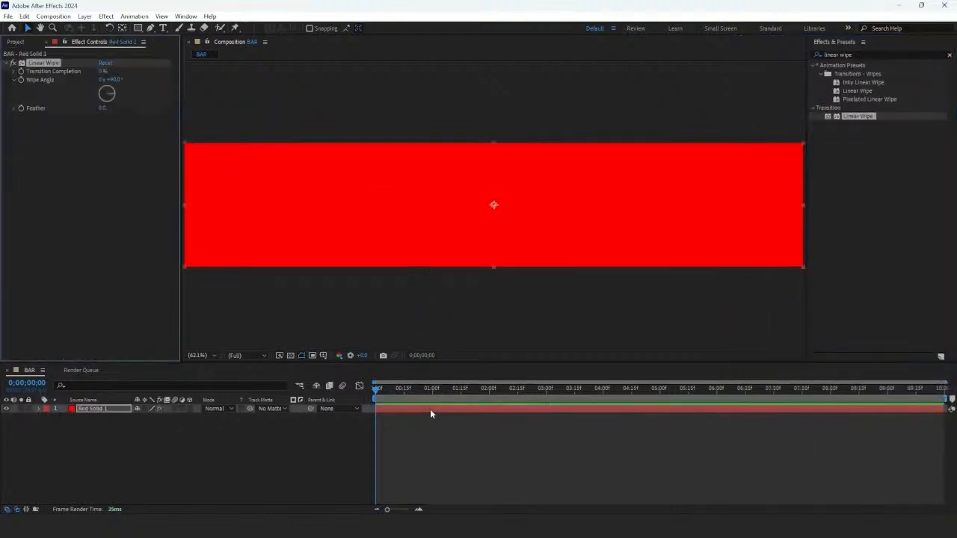
pyautogui.click(114, 79)
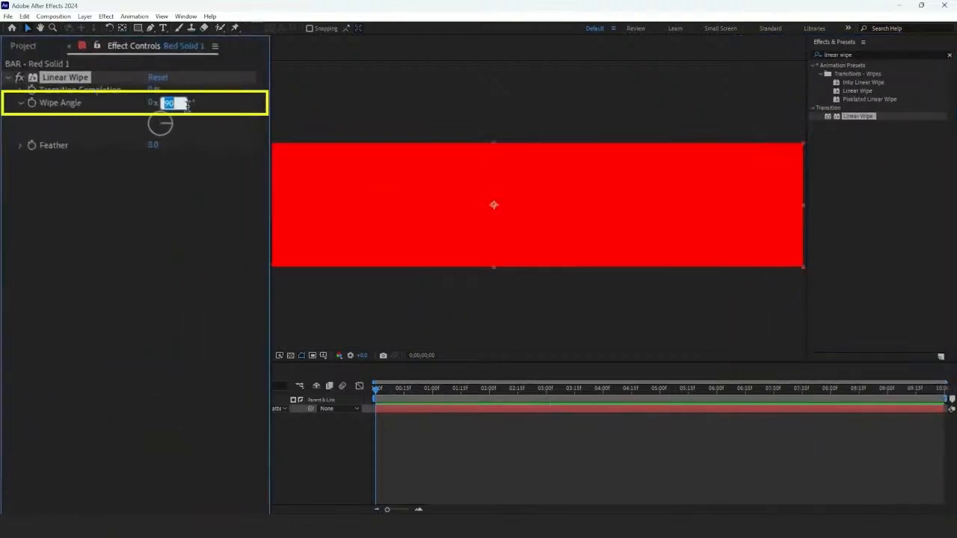
pyautogui.write('-90')
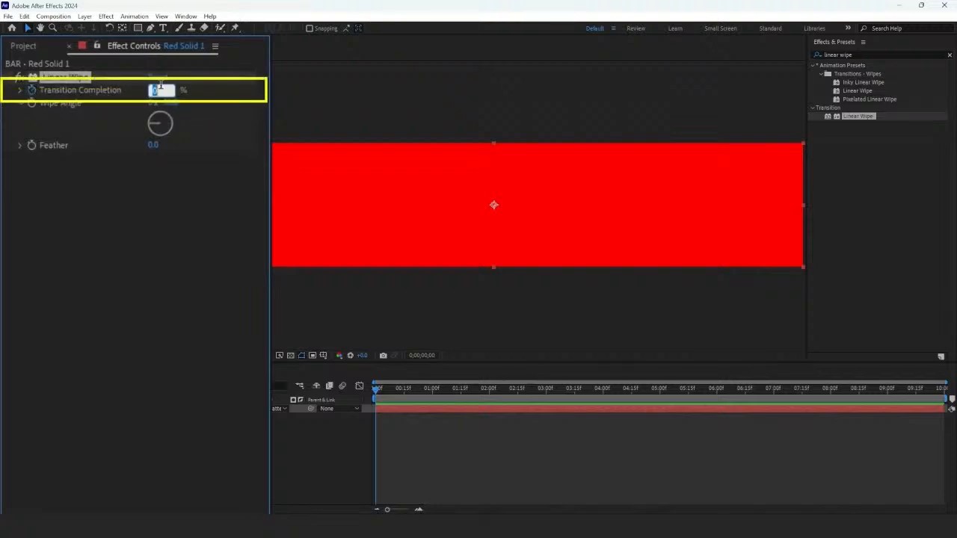
# Keyframe the Linear Wipe's Transition Completion from 100% at the first frame to 0% at 1 second
pyautogui.write('100')
pyautogui.press('Return')
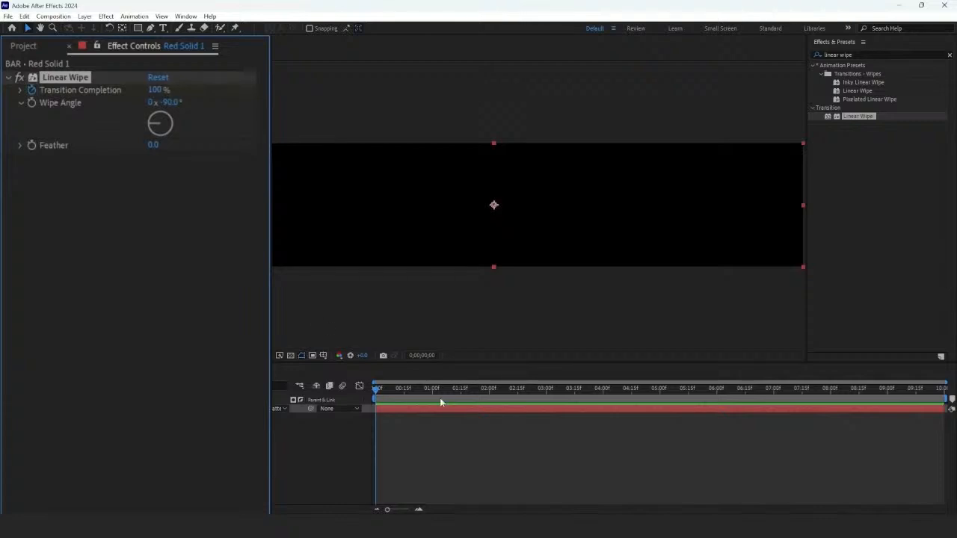
pyautogui.click(432, 389)
pyautogui.click(158, 90)
pyautogui.write('0')
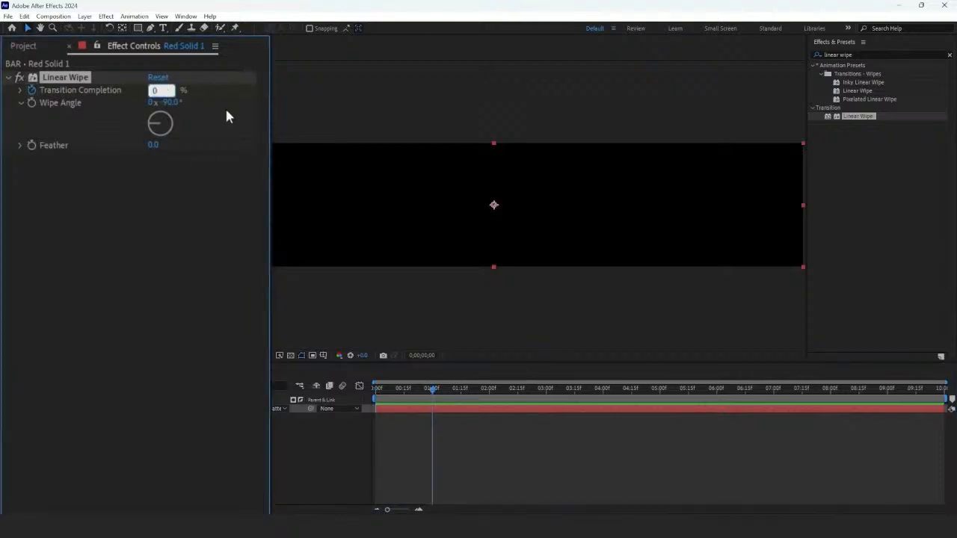
pyautogui.press('Return')
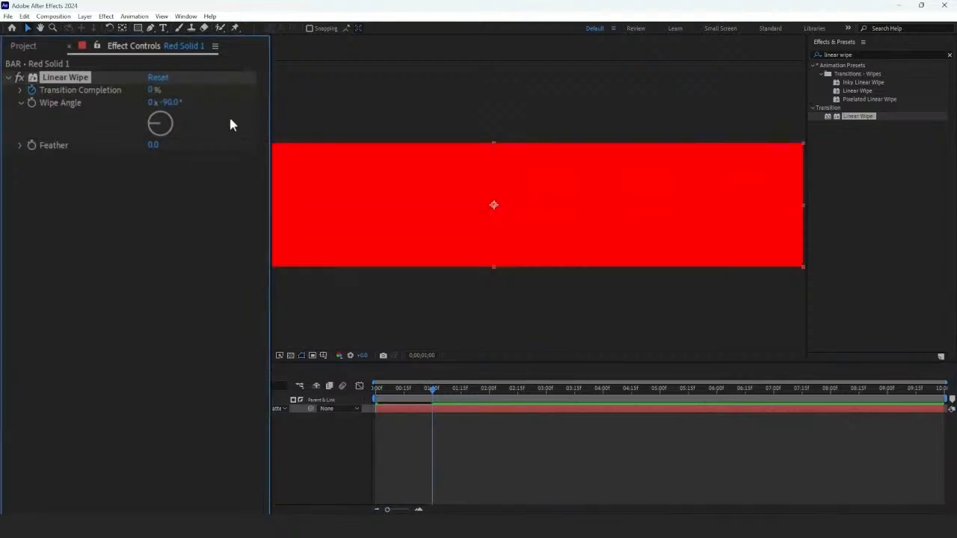
# Keyframe the Linear Wipe's Transition Completion at 0% at 5 seconds and 100% at 6 seconds
pyautogui.click(658, 391)
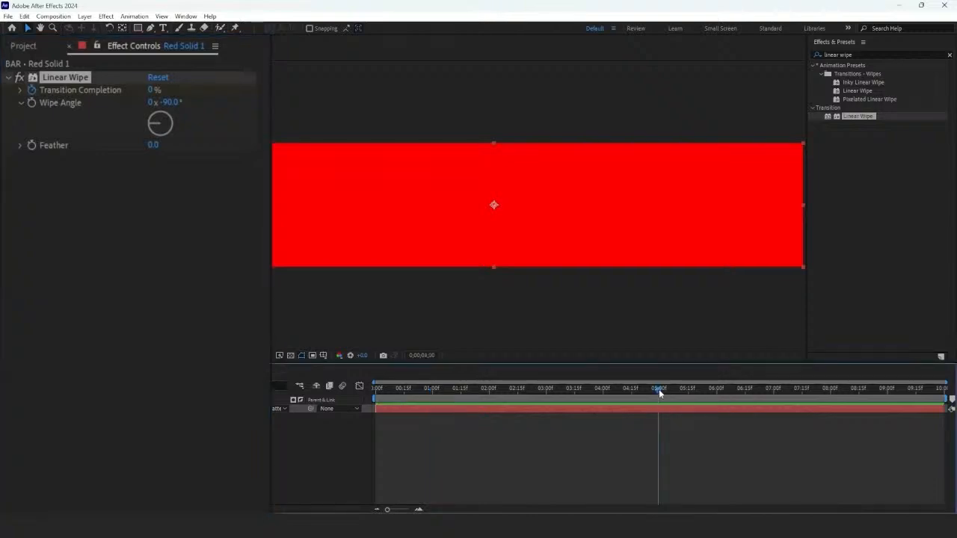
pyautogui.moveTo(152, 89); pyautogui.dragTo(210, 152)
pyautogui.click(716, 388)
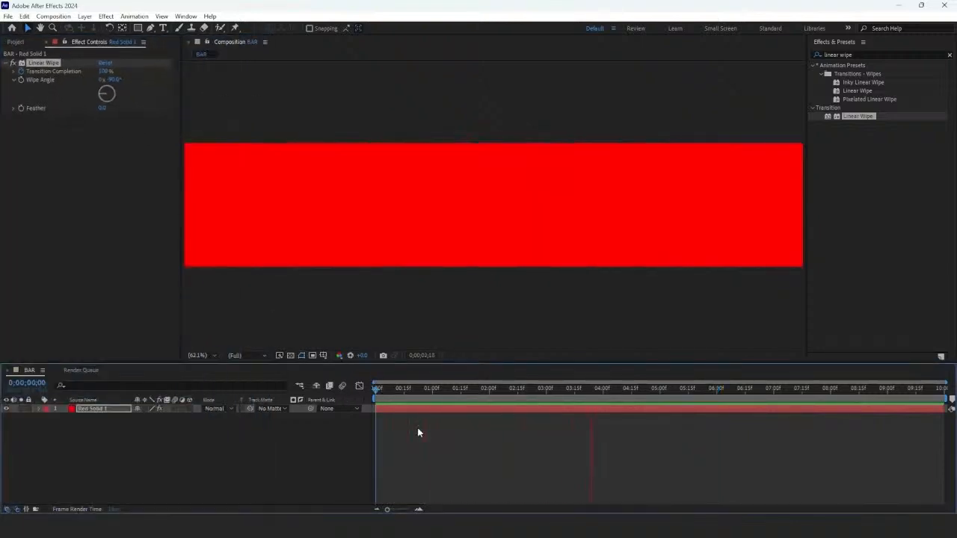
# Set the Linear Wipe's Feather to 681 with keyframing enabled, and scrub through the softened wipe
pyautogui.moveTo(765, 389); pyautogui.dragTo(684, 392)
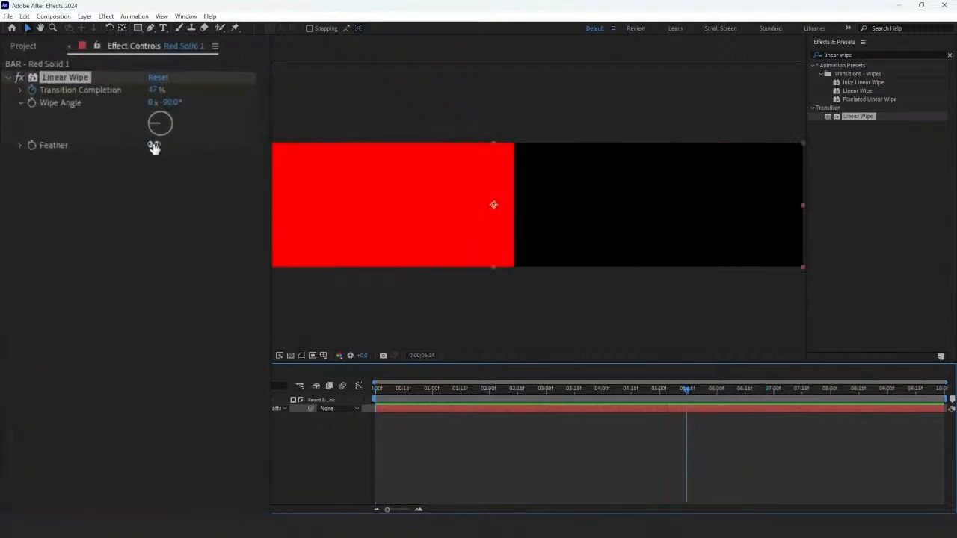
pyautogui.moveTo(153, 146); pyautogui.dragTo(442, 107)
pyautogui.moveTo(686, 388); pyautogui.dragTo(549, 389)
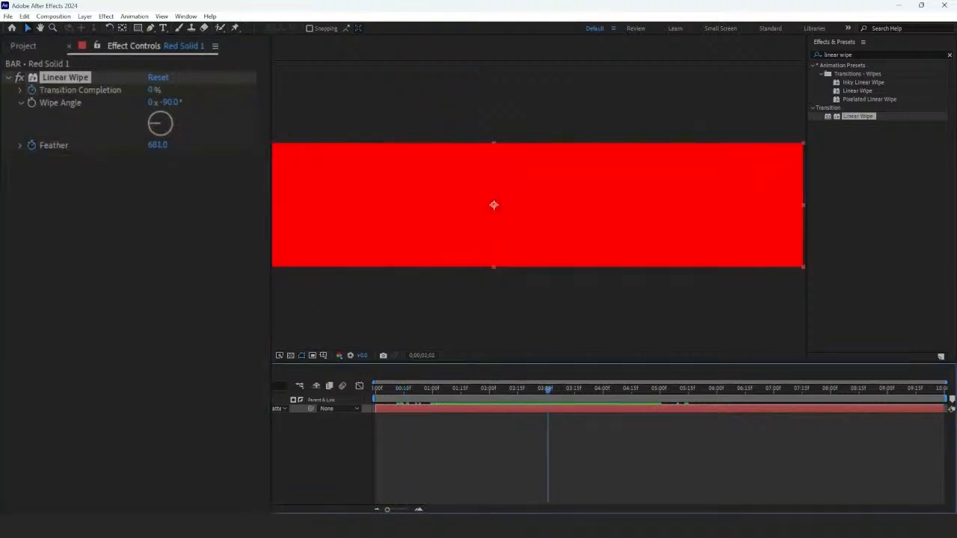
pyautogui.click(160, 145)
pyautogui.moveTo(469, 391); pyautogui.dragTo(688, 402)
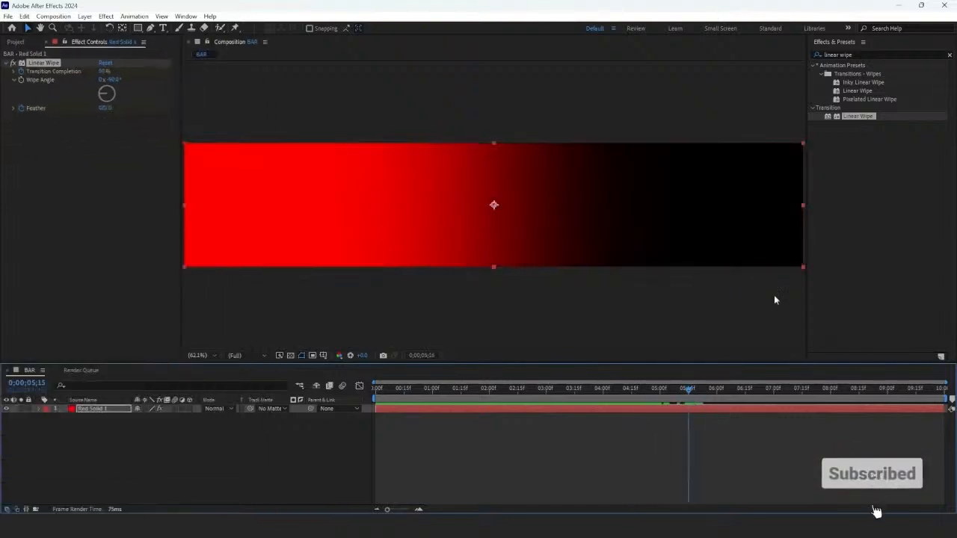
# Apply the Block Dissolve transition effect to the red solid and set its Transition Completion to 75%
pyautogui.click(866, 54)
pyautogui.write('block diss')
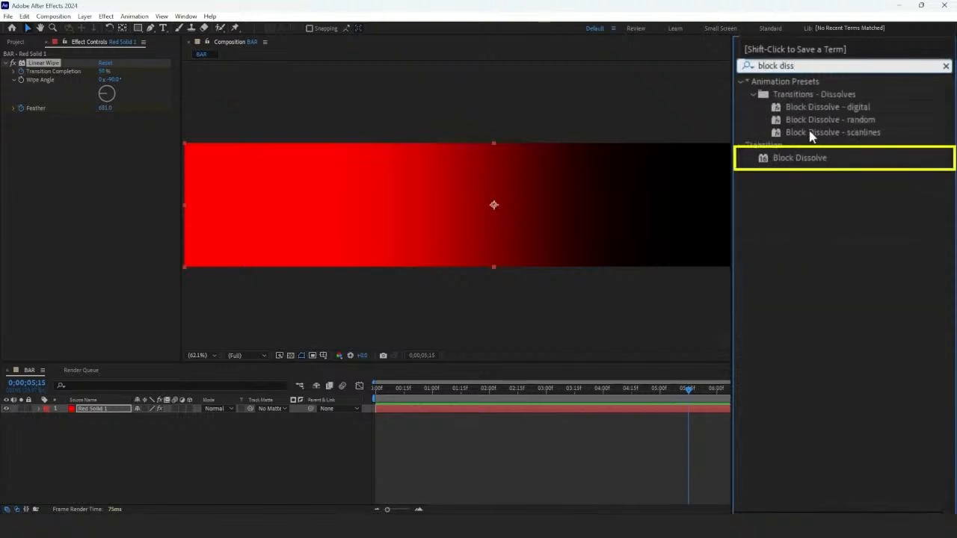
pyautogui.moveTo(799, 158); pyautogui.dragTo(485, 407)
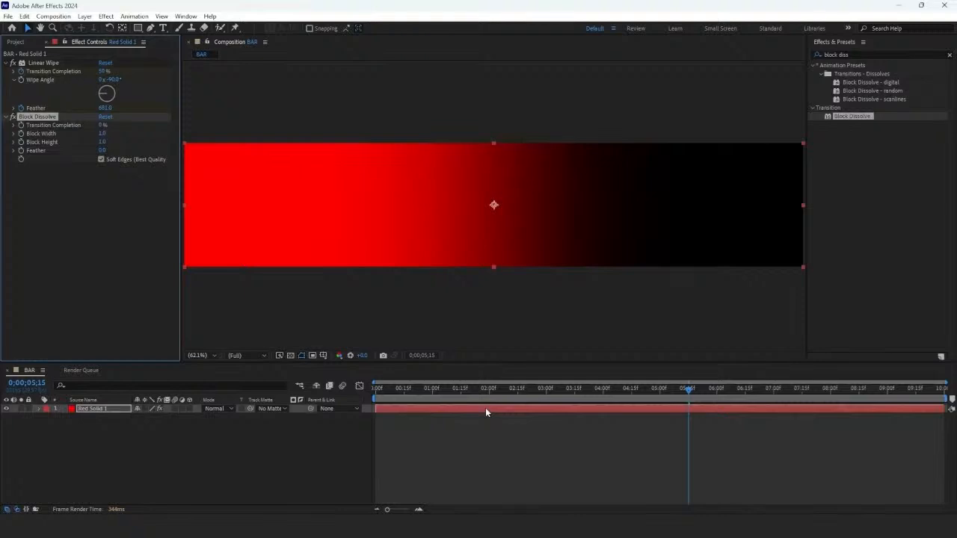
pyautogui.click(103, 125)
pyautogui.write('75')
pyautogui.press('Return')
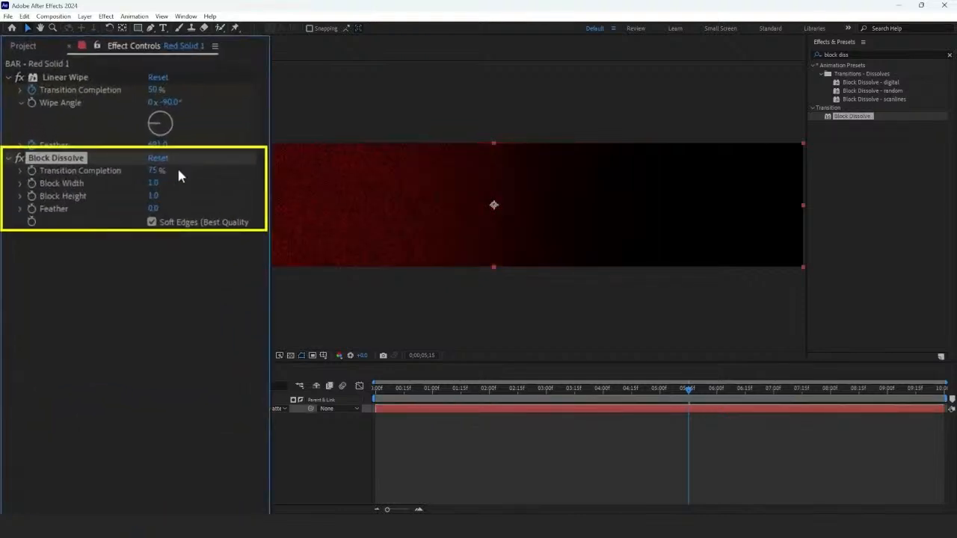
# Set the Block Dissolve's Block Width to 2500 and its Block Height to 5
pyautogui.click(154, 183)
pyautogui.write('2500')
pyautogui.press('Return')
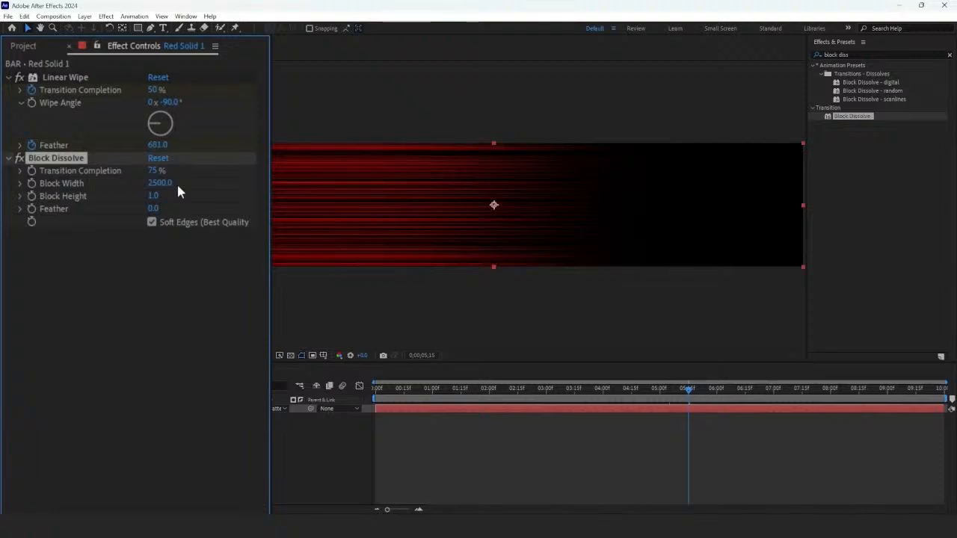
pyautogui.click(154, 196)
pyautogui.write('5')
pyautogui.press('Return')
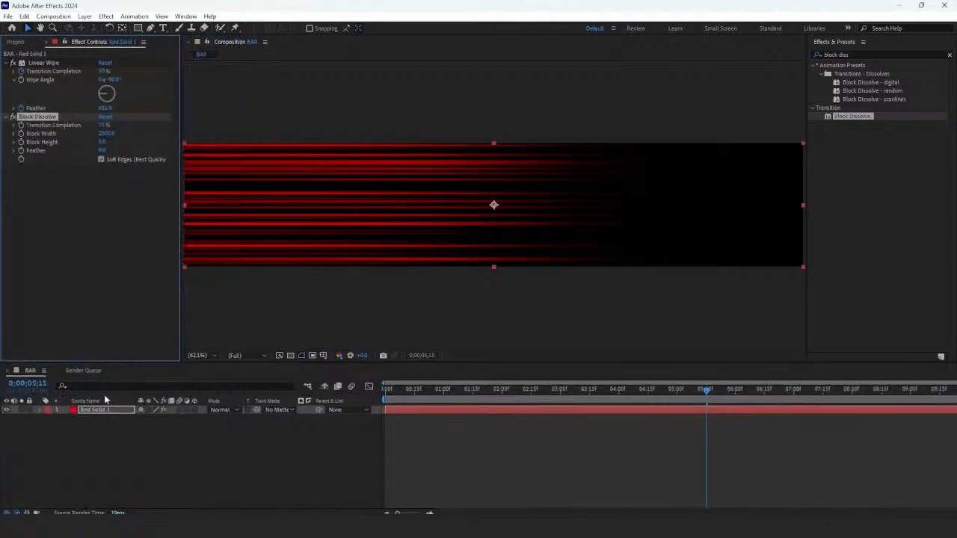
# Duplicate the red solid layer and colour the upper copy orange (FF6F00) with a Fill effect
pyautogui.hotkey('ctrl', 'd')
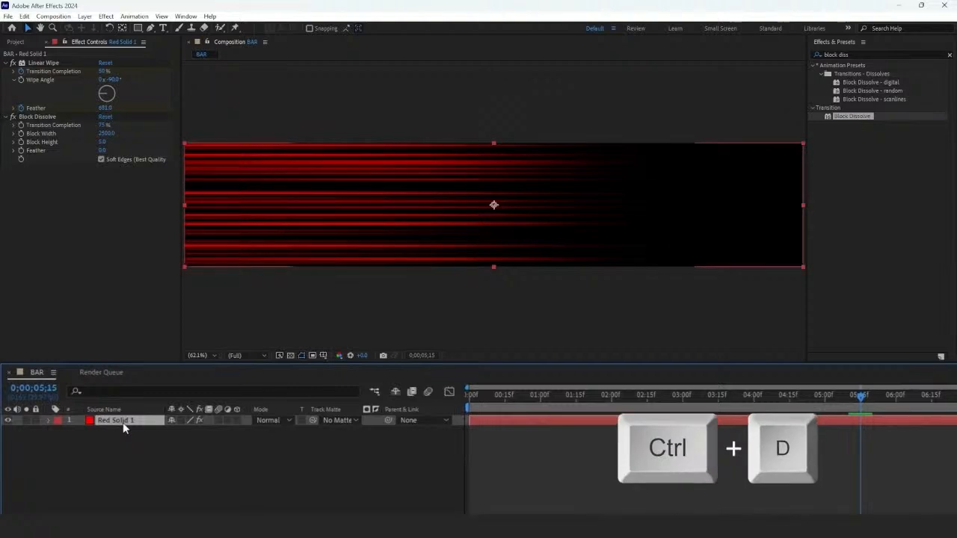
pyautogui.tripleClick(854, 54)
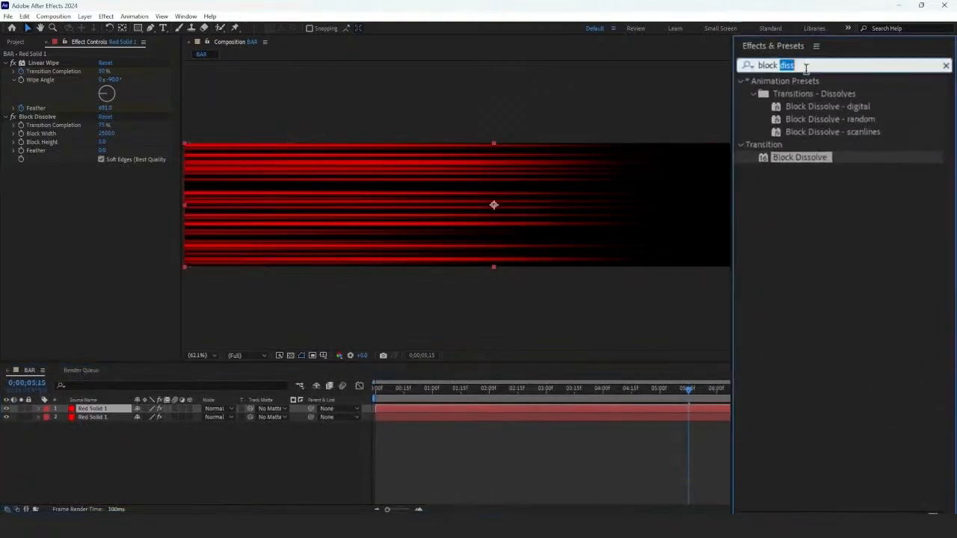
pyautogui.write('fill')
pyautogui.moveTo(792, 171); pyautogui.dragTo(115, 410)
pyautogui.click(152, 274)
pyautogui.write('FF7200')
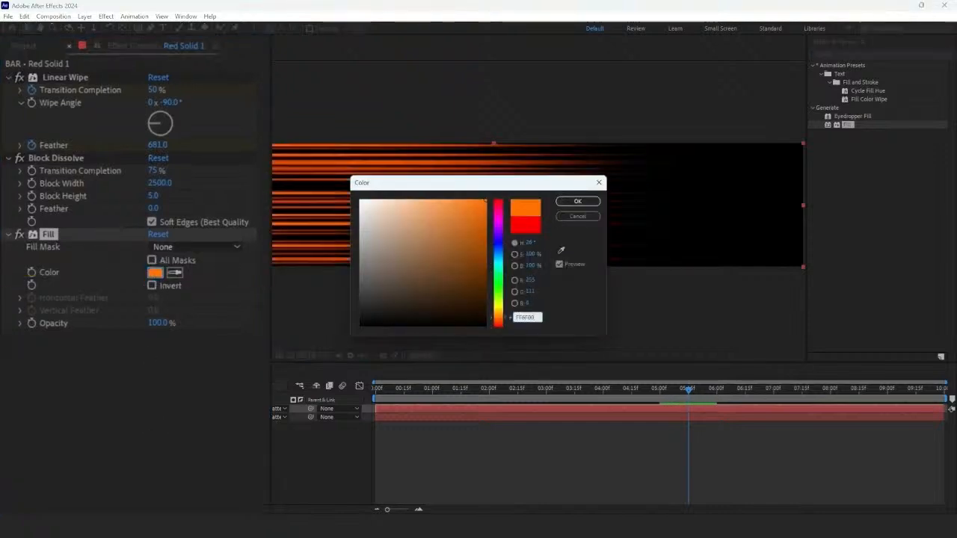
pyautogui.click(558, 203)
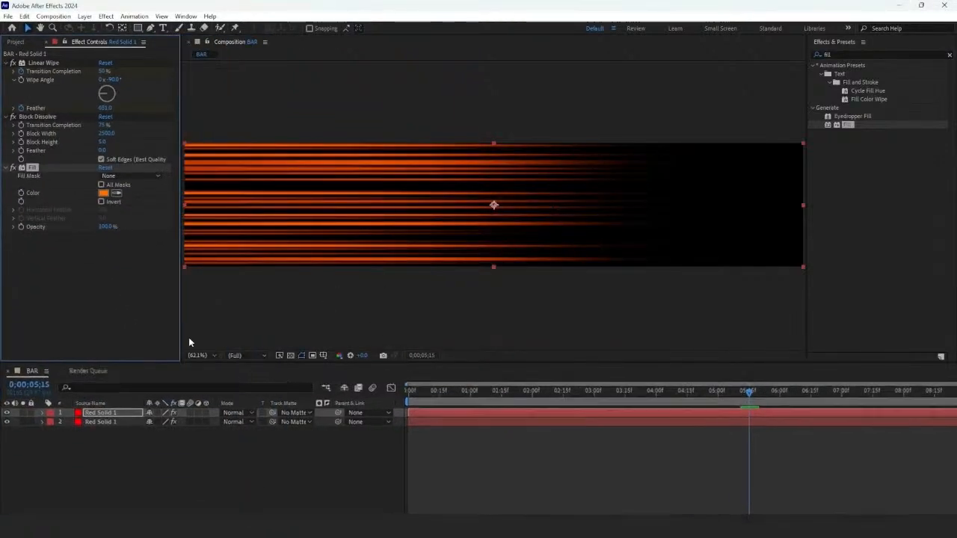
# Solo the orange copy and set its Block Dissolve to 90% completion, Block Height 3 and Soft Edges off
pyautogui.click(26, 420)
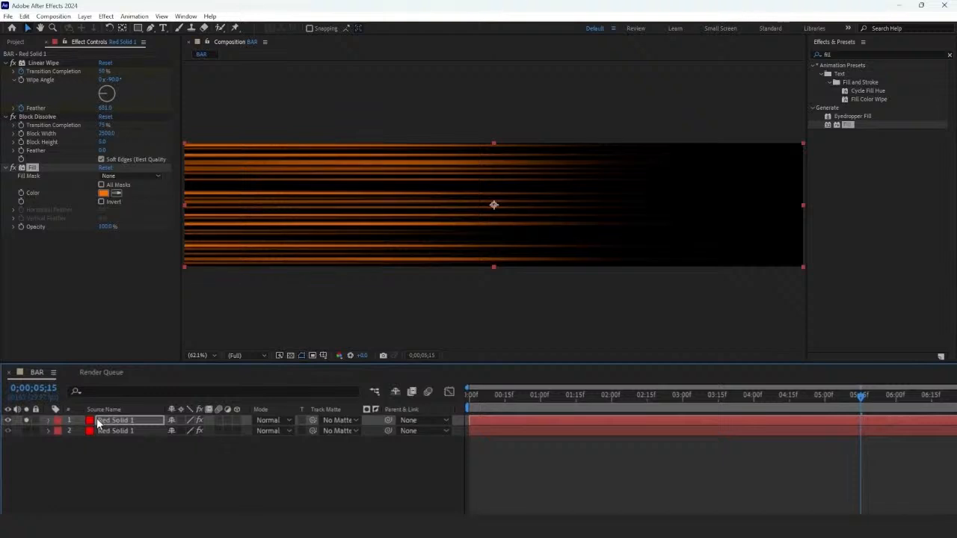
pyautogui.click(98, 422)
pyautogui.click(43, 118)
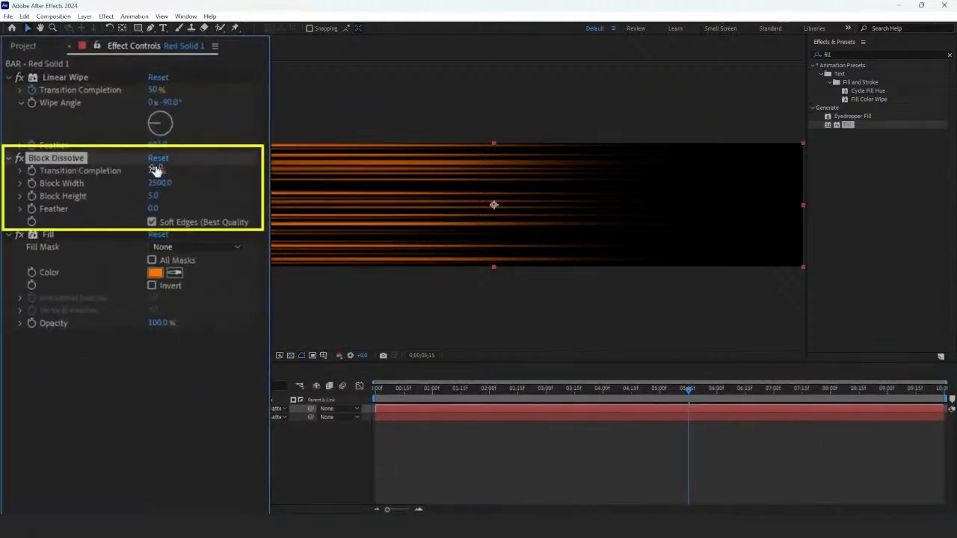
pyautogui.moveTo(156, 170); pyautogui.dragTo(205, 179)
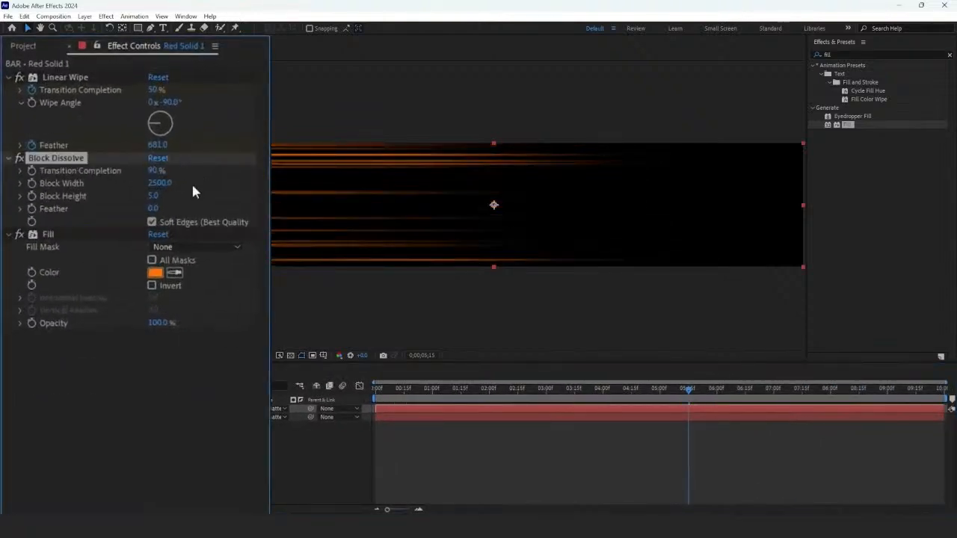
pyautogui.write('3')
pyautogui.press('Return')
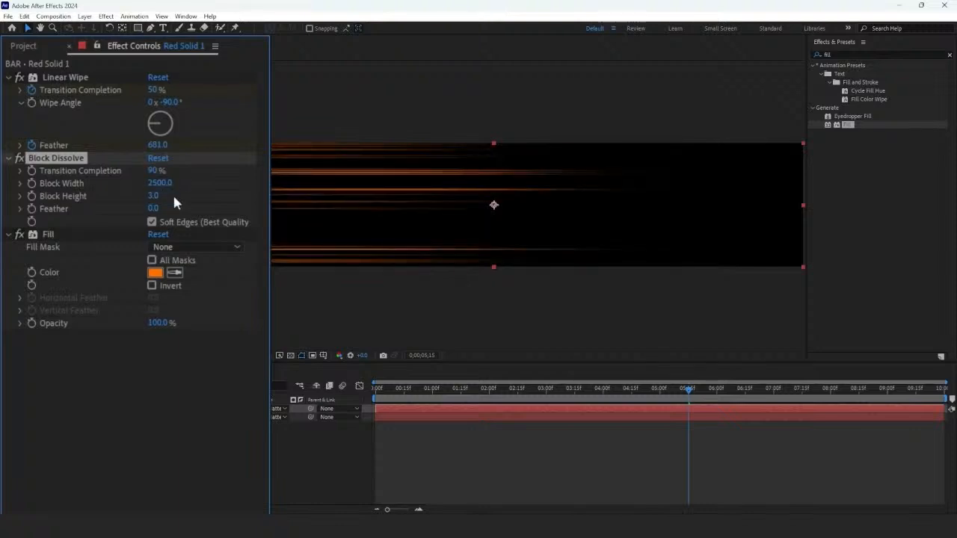
pyautogui.click(152, 222)
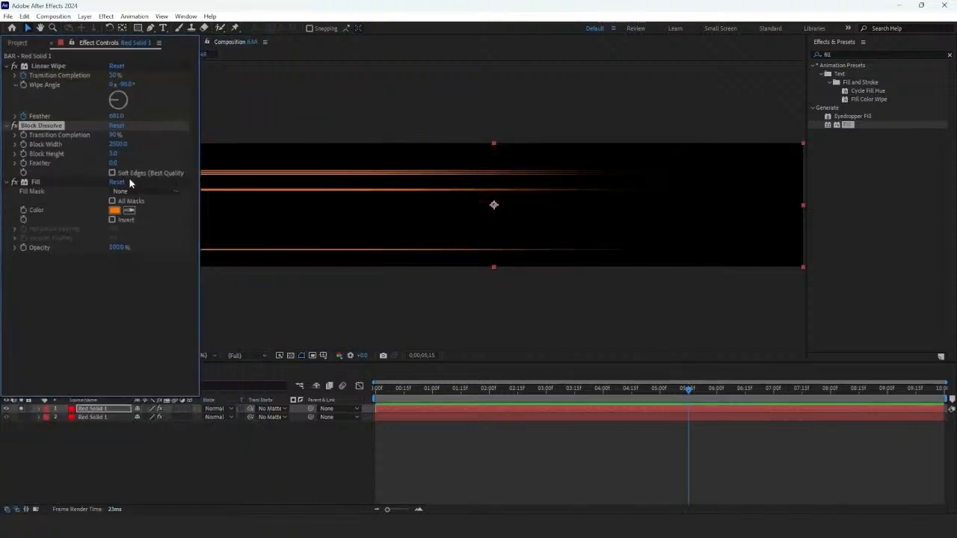
# Turn off the solo on the orange copy and shift its start a few frames after the lower layer
pyautogui.click(21, 409)
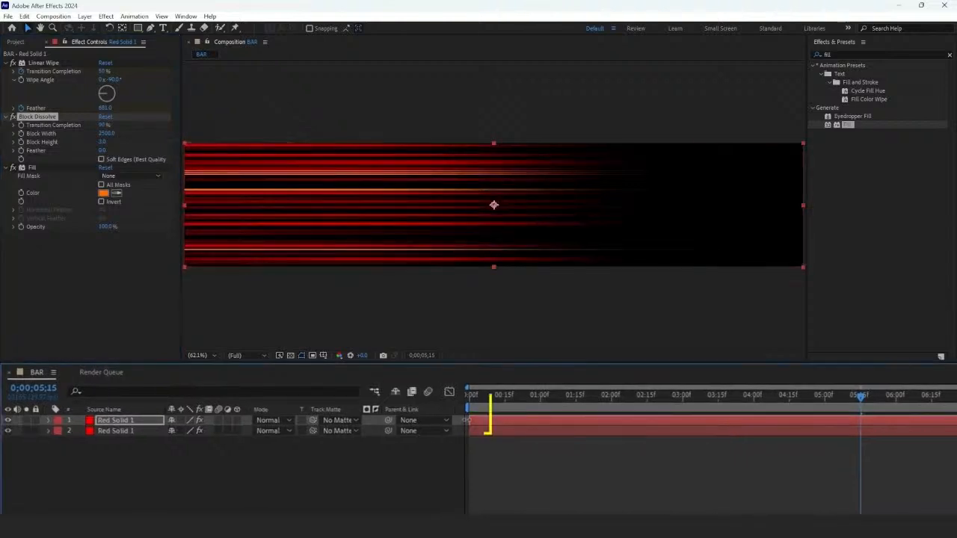
pyautogui.moveTo(384, 409); pyautogui.dragTo(396, 409)
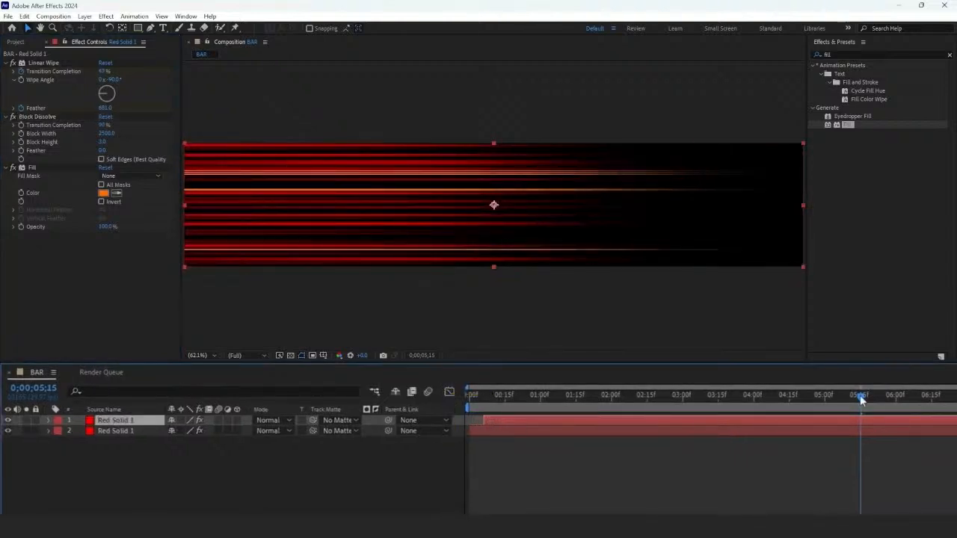
# Keyframe the orange copy's Fill colour from red at 0;00;04;11 to orange at 0;00;05;00
pyautogui.moveTo(862, 400); pyautogui.dragTo(823, 400)
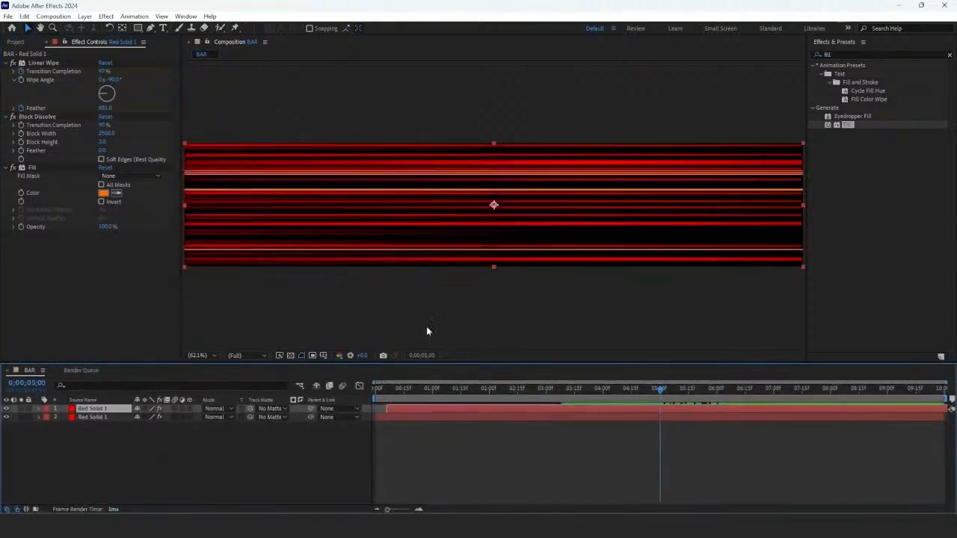
pyautogui.click(44, 284)
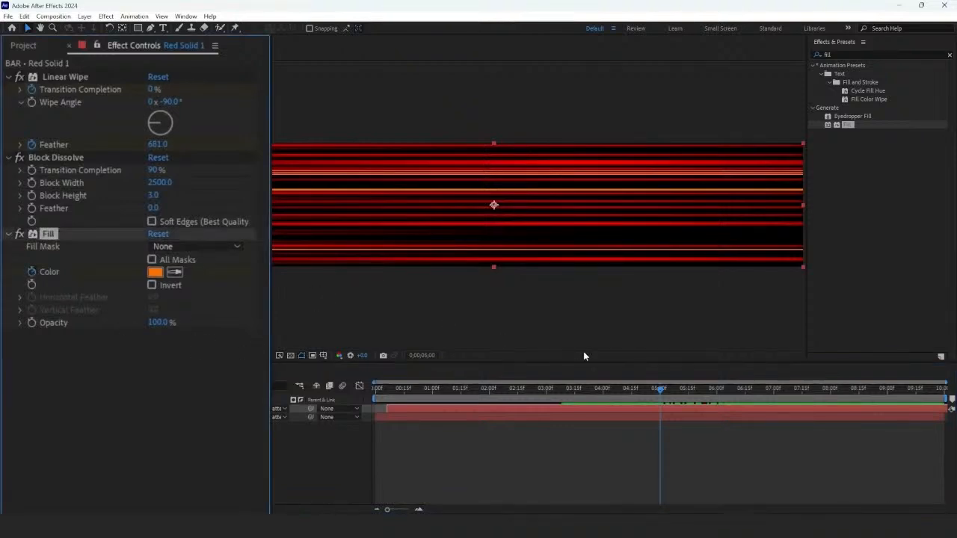
pyautogui.click(658, 388)
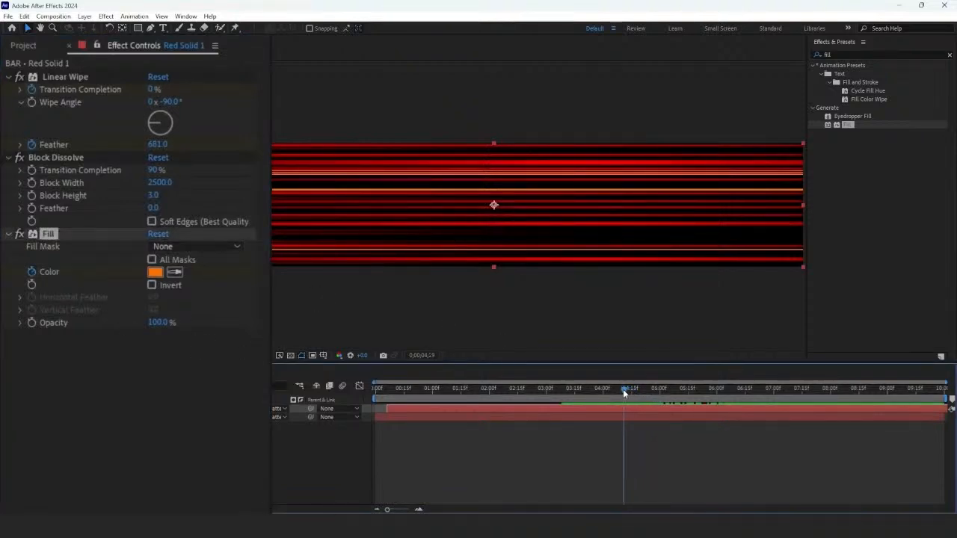
pyautogui.click(155, 272)
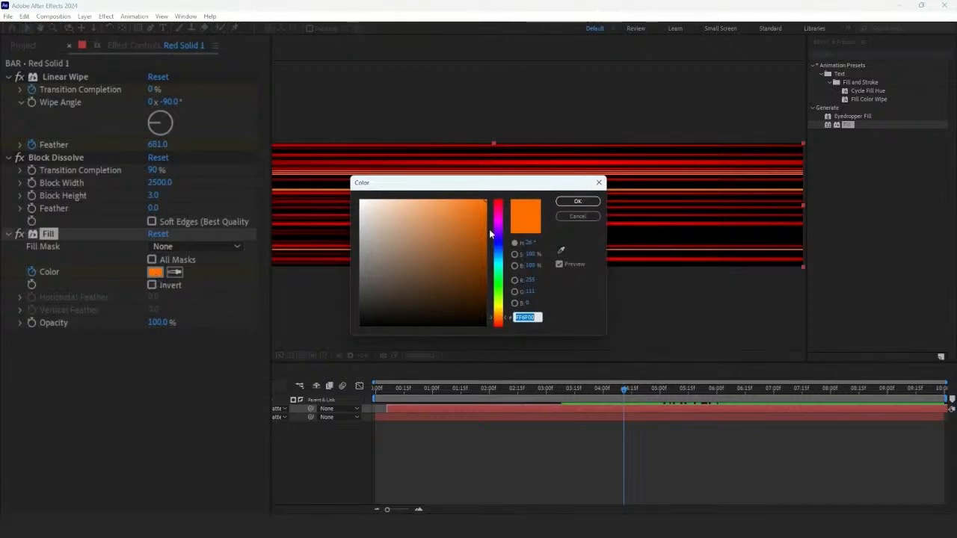
pyautogui.moveTo(498, 314); pyautogui.dragTo(519, 192)
pyautogui.click(563, 203)
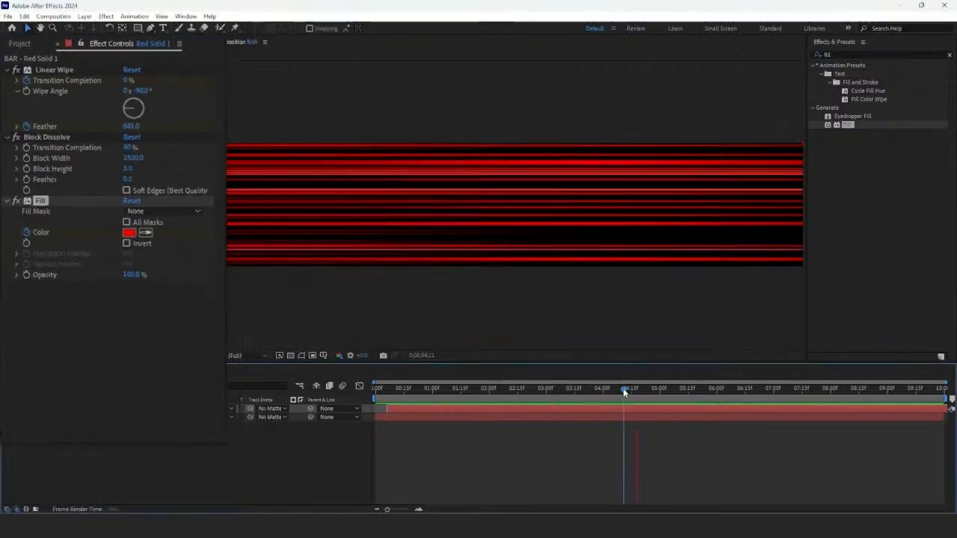
pyautogui.click(884, 405)
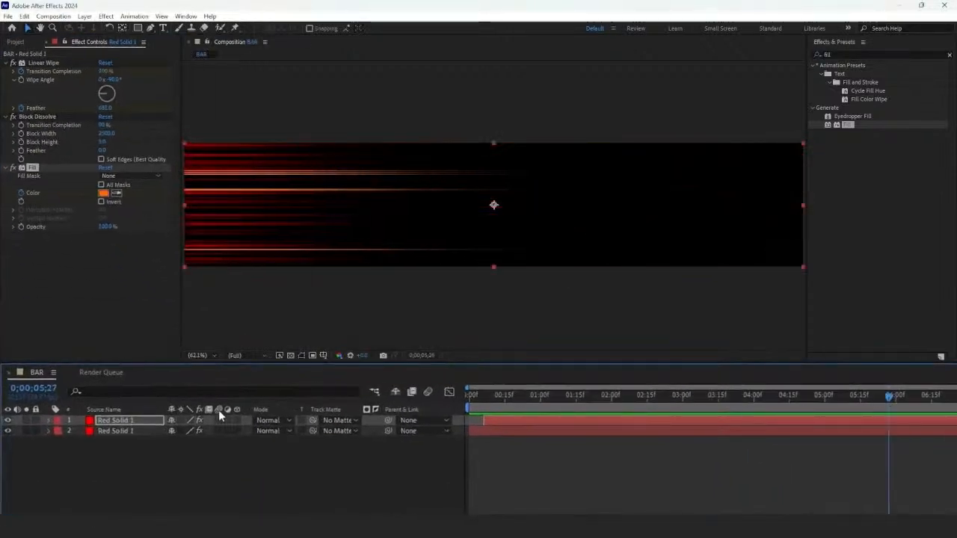
# Duplicate the lower red solid layer and place one copy at the top of the layer stack
pyautogui.click(148, 432)
pyautogui.hotkey('ctrl', 'd')
pyautogui.click(142, 441)
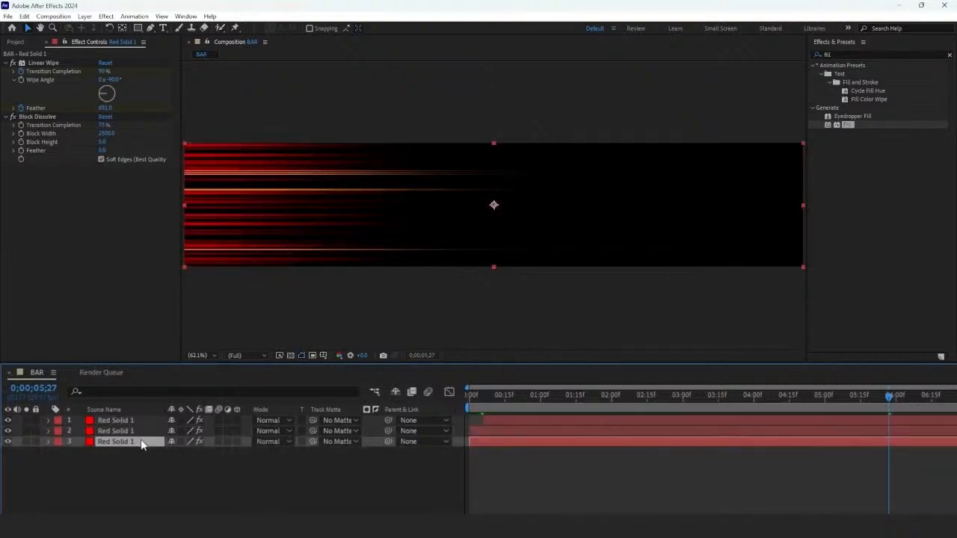
pyautogui.moveTo(142, 440); pyautogui.dragTo(149, 416)
# Delete the Block Dissolve effect from the topmost red solid so only its Linear Wipe remains
pyautogui.click(34, 118)
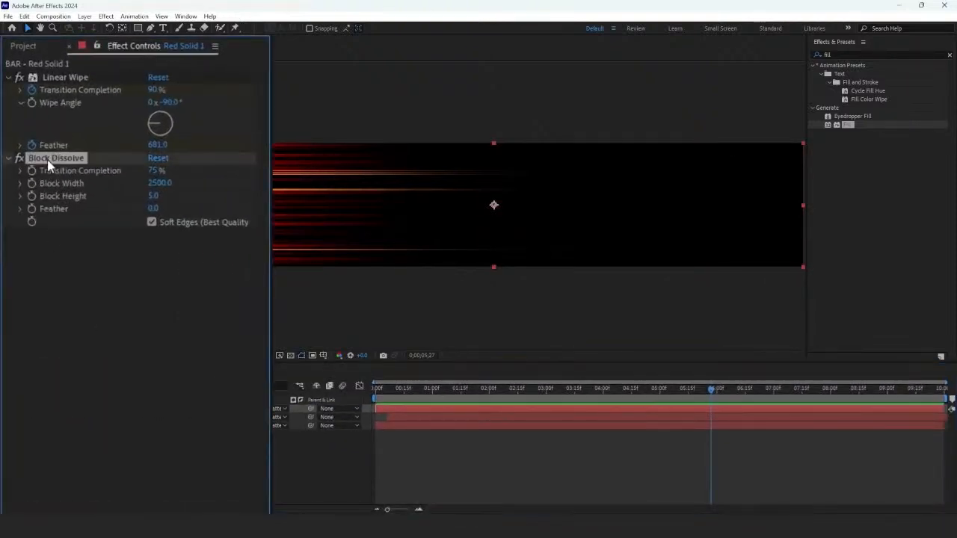
pyautogui.press('Delete')
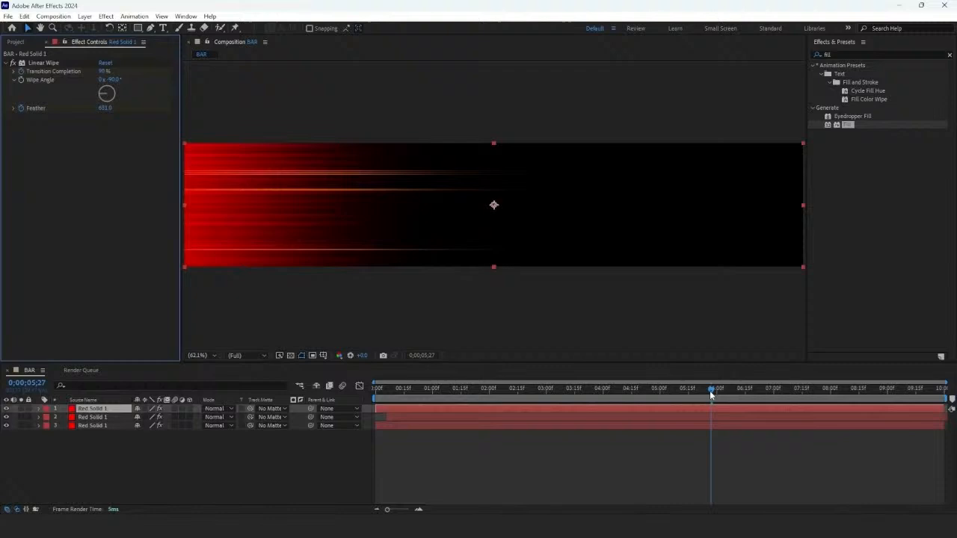
pyautogui.moveTo(711, 395)
pyautogui.mouseDown()
pyautogui.moveTo(381, 396)
pyautogui.moveTo(682, 400)
pyautogui.mouseUp()
# Create a new composition with the HD 1920x1080 29.97 fps preset and a 10-second duration
pyautogui.click(25, 48)
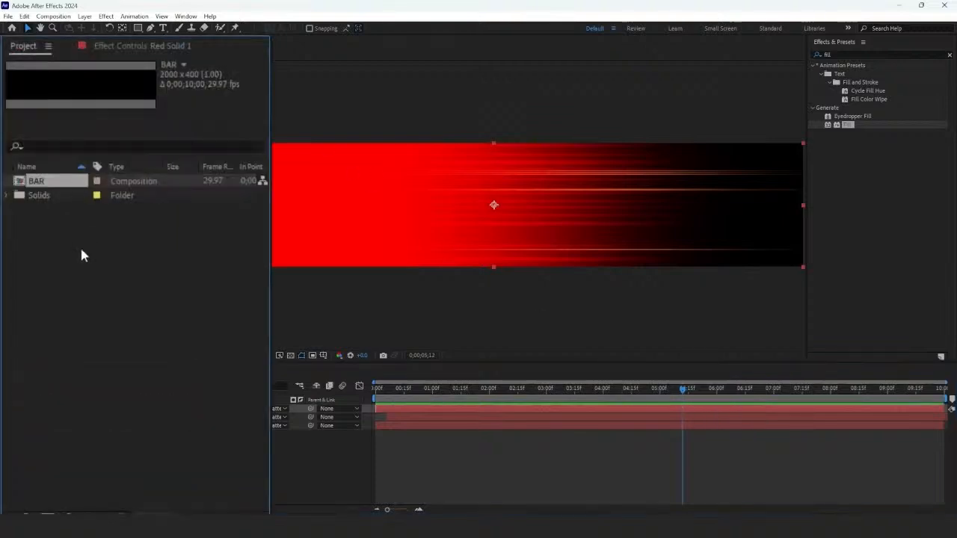
pyautogui.rightClick(81, 251)
pyautogui.click(102, 259)
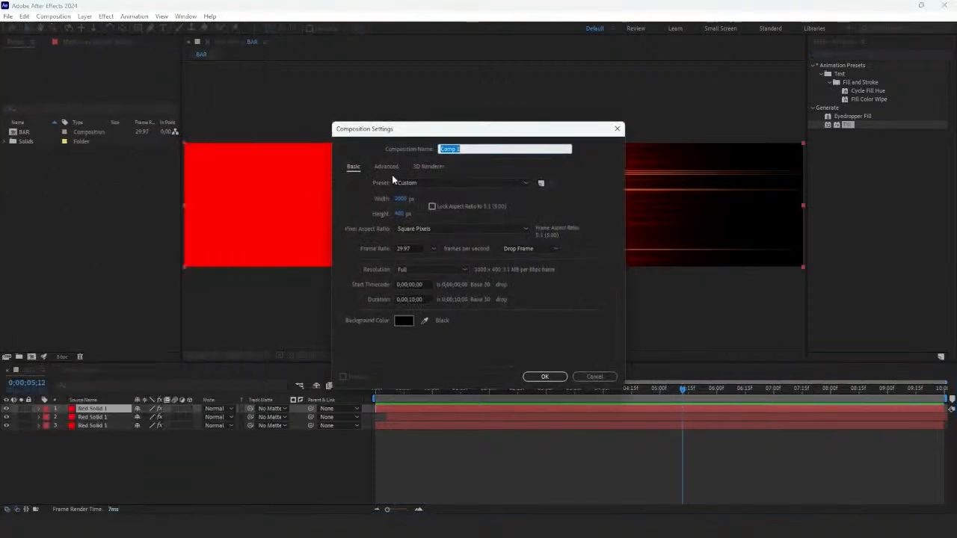
pyautogui.click(464, 182)
pyautogui.click(443, 230)
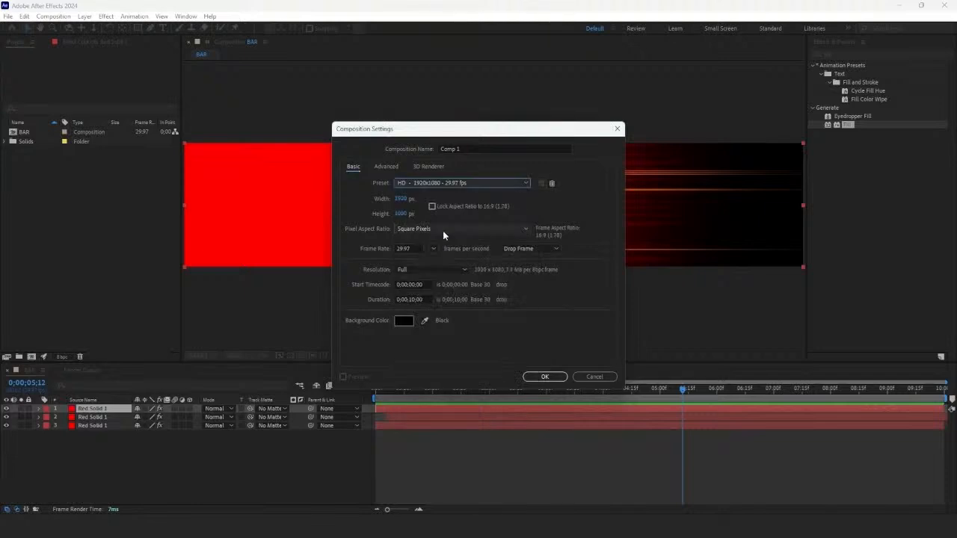
pyautogui.click(528, 376)
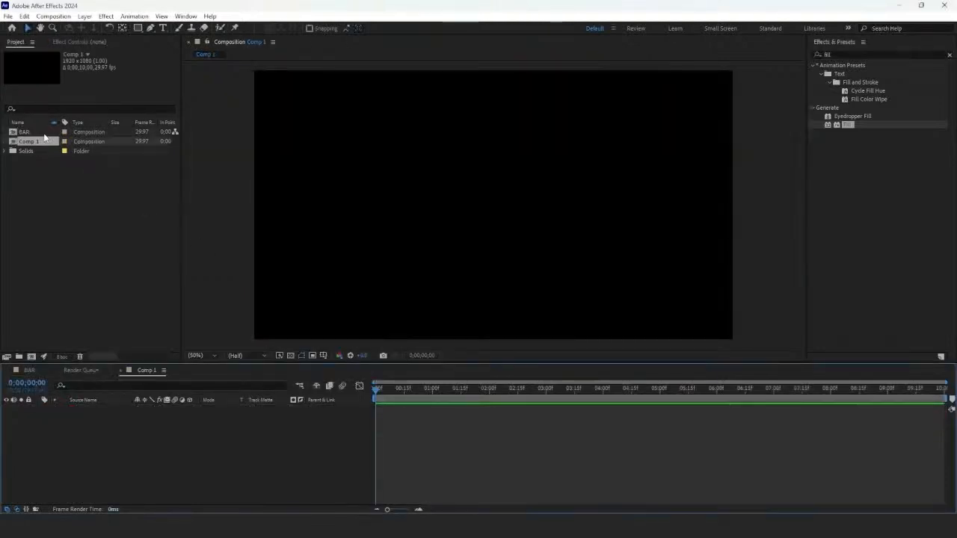
# Add the BAR composition as a layer in the new HD composition and set its Scale to 28%
pyautogui.moveTo(43, 135); pyautogui.dragTo(112, 430)
pyautogui.moveTo(475, 404); pyautogui.dragTo(572, 406)
pyautogui.press('s')
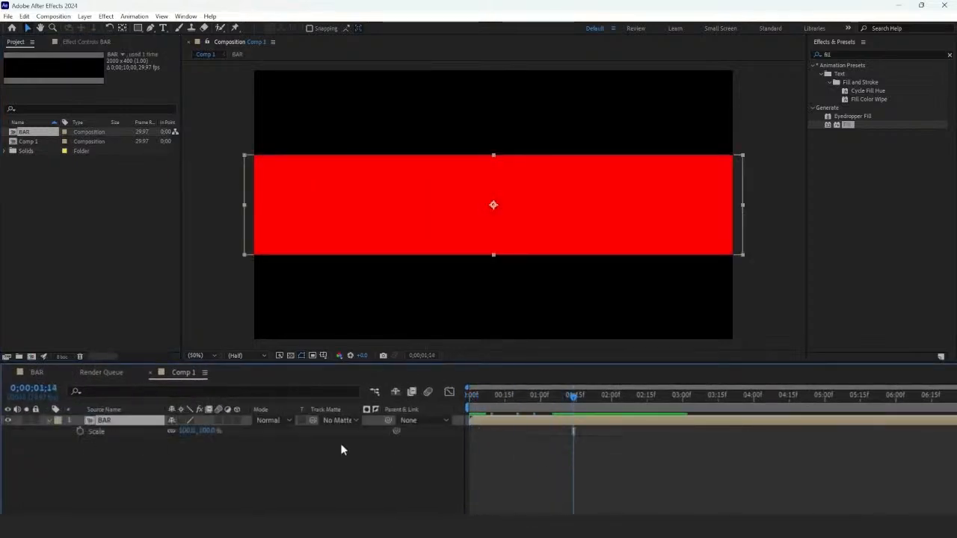
pyautogui.click(209, 431)
pyautogui.write('28')
pyautogui.press('Return')
# Set the BAR layer's Rotation to -90° so the bar stands upright
pyautogui.hotkey('shift', 'r')
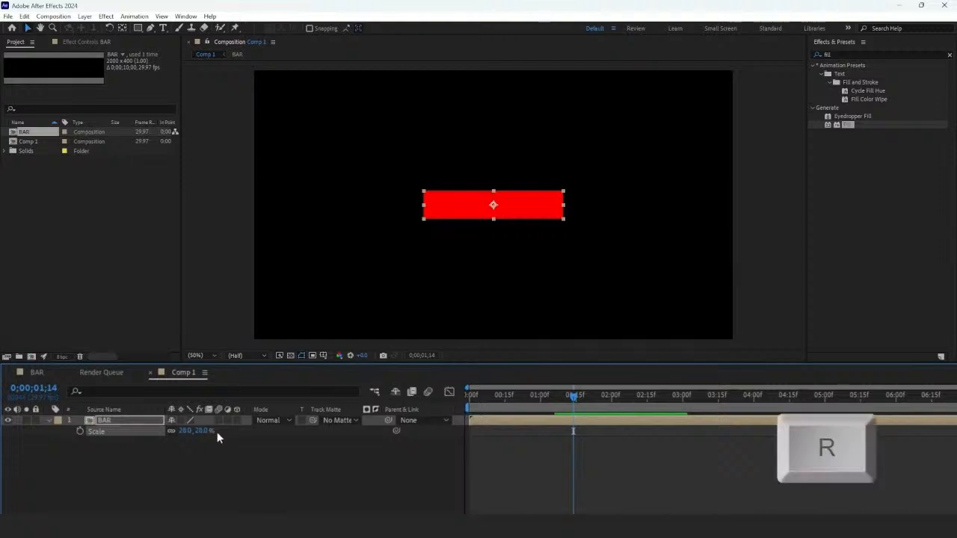
pyautogui.click(187, 441)
pyautogui.write('90')
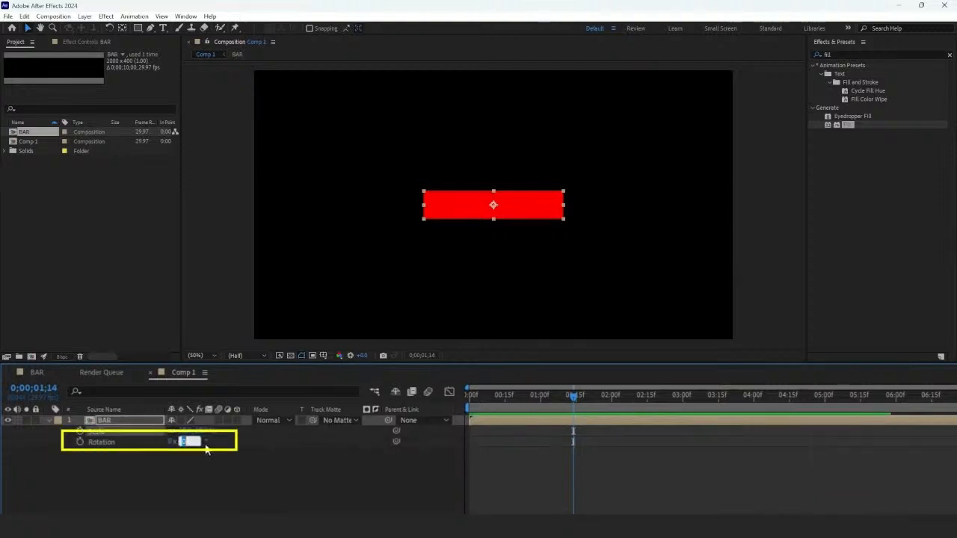
pyautogui.press('Return')
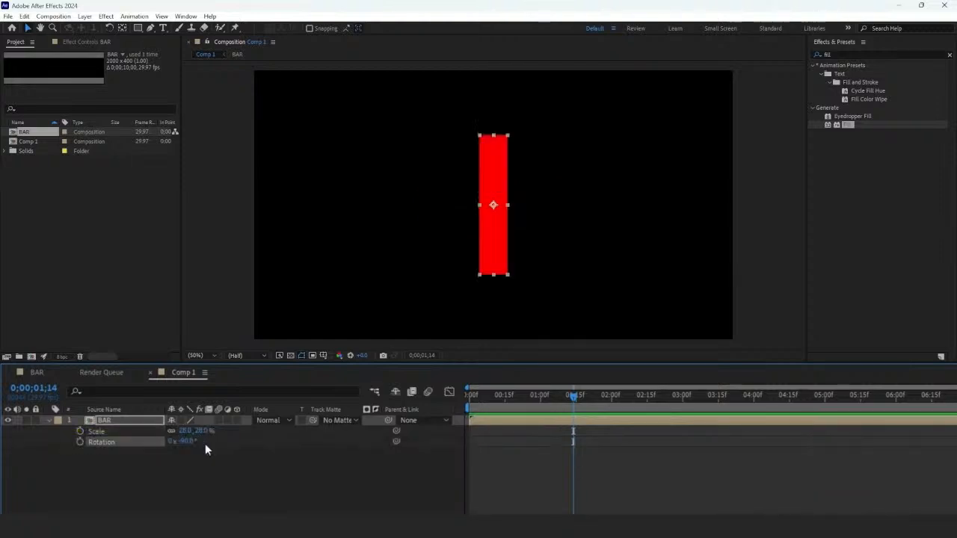
# Duplicate the upright BAR layer twice to make three bars
pyautogui.click(115, 421)
pyautogui.hotkey('ctrl', 'd')
pyautogui.hotkey('ctrl', 'd')
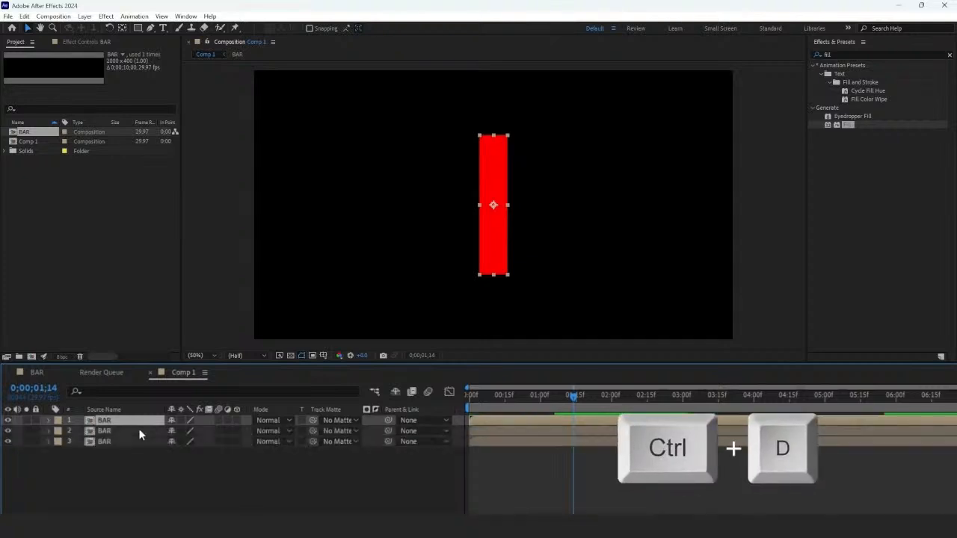
# Move the bottom BAR layer flush against the centre bar's left edge and the middle layer flush against its right edge
pyautogui.click(453, 443)
pyautogui.scroll(4, 491, 204)
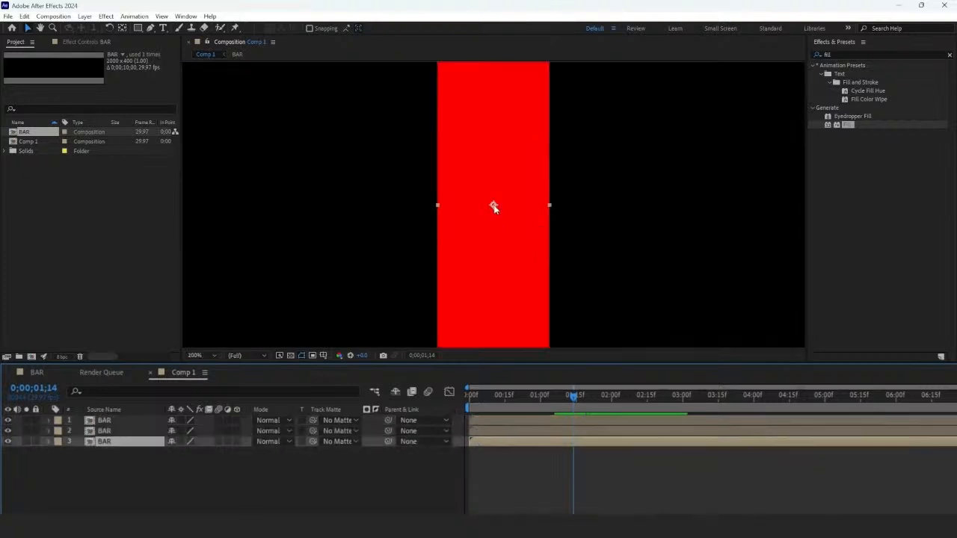
pyautogui.moveTo(491, 205); pyautogui.dragTo(382, 207)
pyautogui.press('Return')
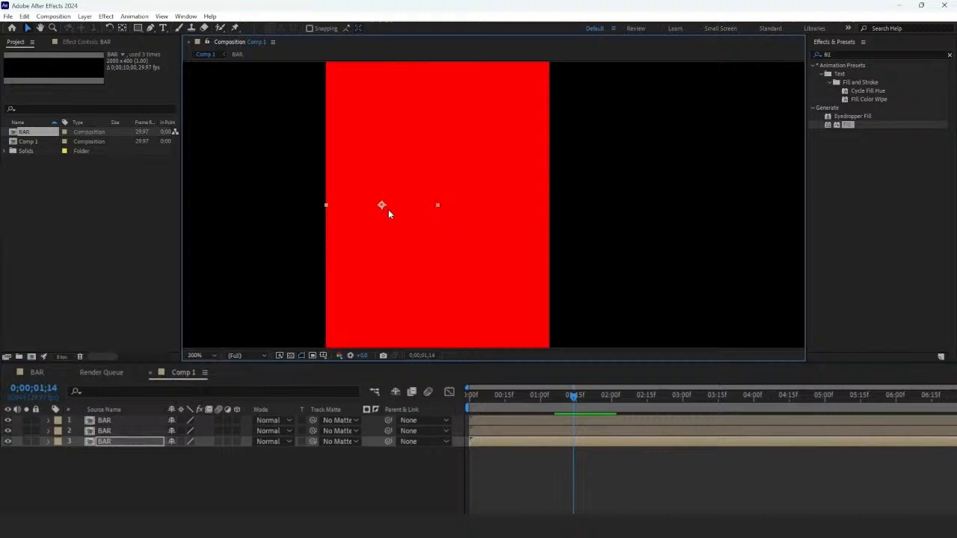
pyautogui.click(603, 432)
pyautogui.moveTo(474, 224); pyautogui.dragTo(583, 236)
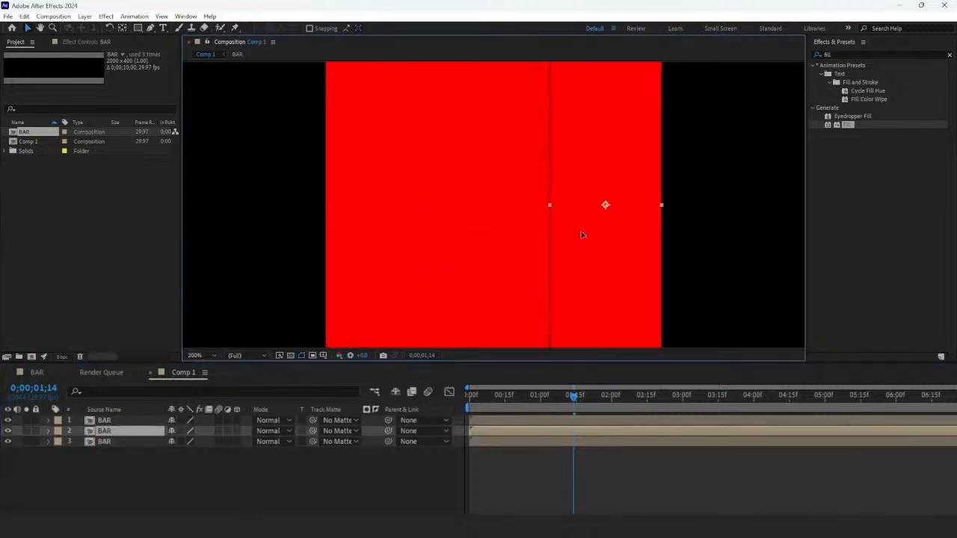
pyautogui.click(198, 355)
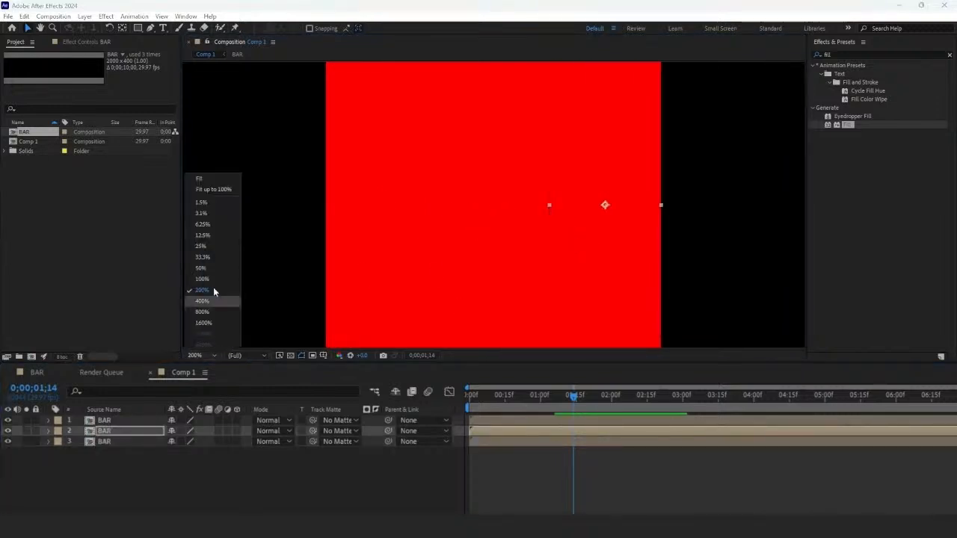
pyautogui.click(207, 192)
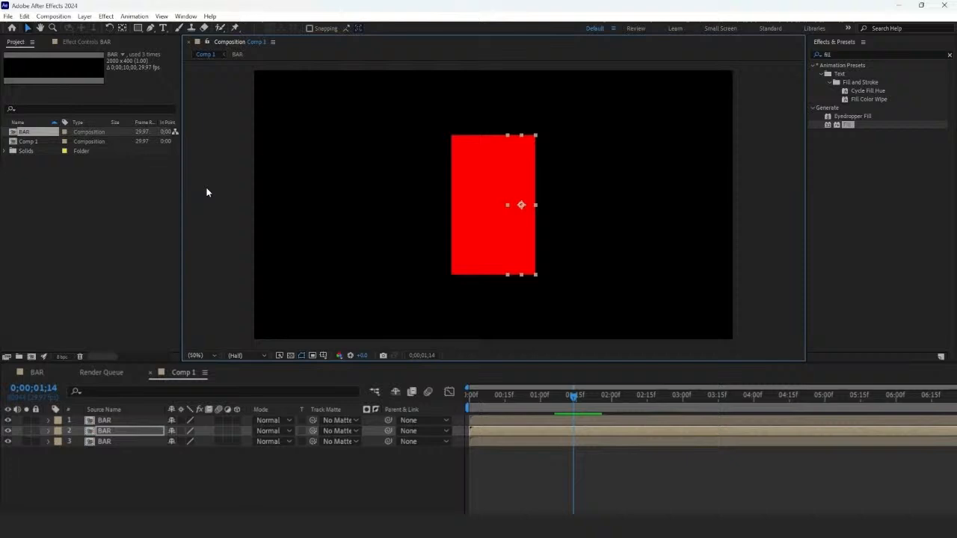
# Set the top BAR layer's Rotation to +90°
pyautogui.click(159, 420)
pyautogui.press('r')
pyautogui.click(193, 433)
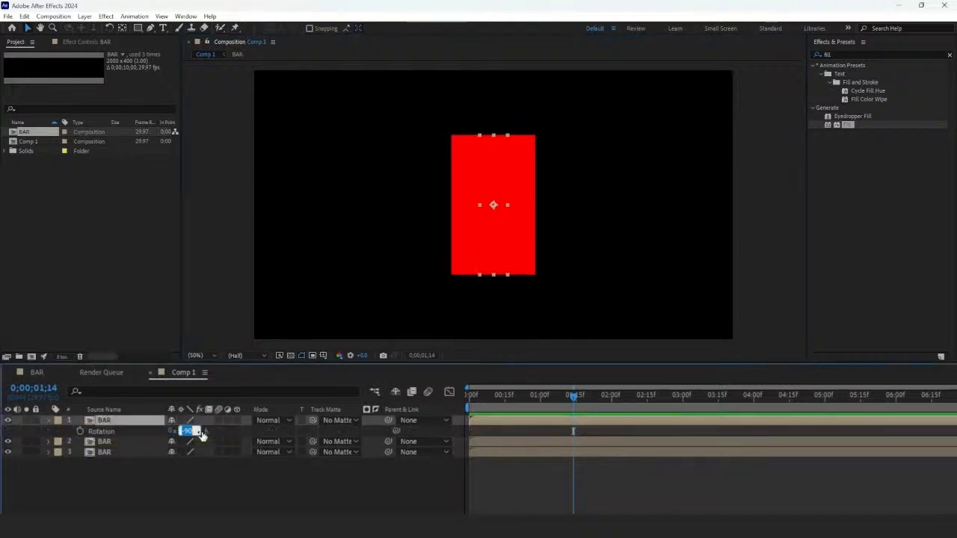
pyautogui.write('90')
pyautogui.press('Return')
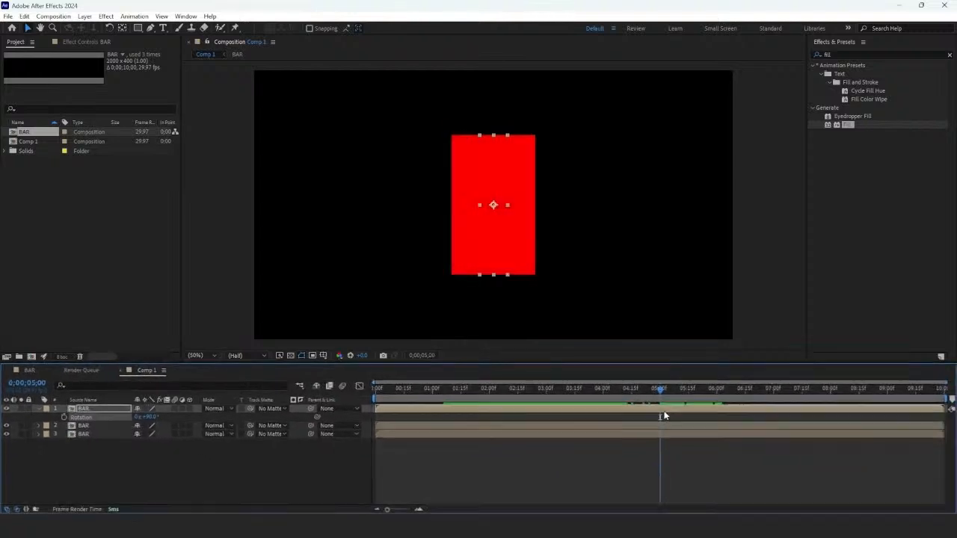
# Apply the Corner Pin effect to the top BAR layer
pyautogui.click(808, 68)
pyautogui.write('corner')
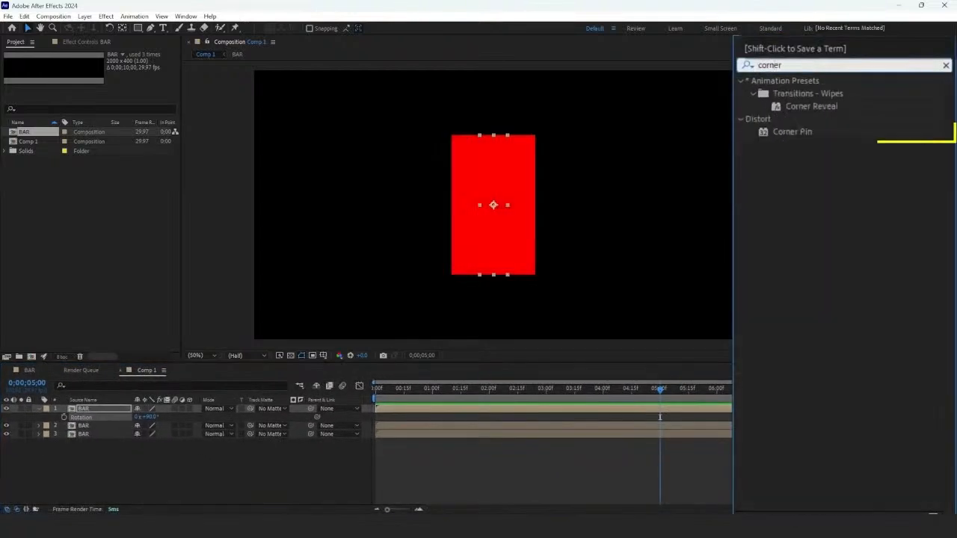
pyautogui.moveTo(812, 133); pyautogui.dragTo(616, 409)
# Shift the centre bar's upper end one bar width left, with Corner Pin Upper Left about 0, 400 and Lower Left about 0, 800
pyautogui.scroll(6, 461, 148)
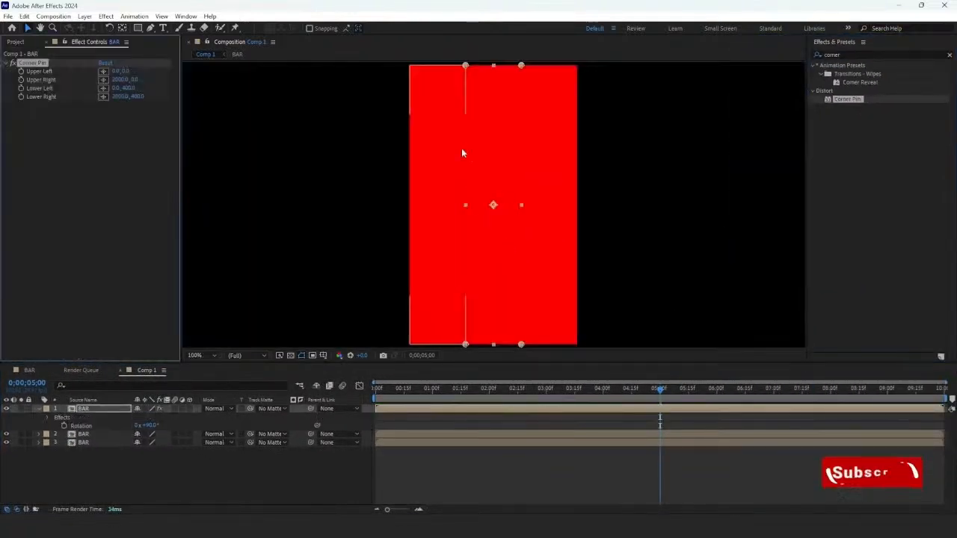
pyautogui.moveTo(607, 127); pyautogui.dragTo(495, 125)
pyautogui.scroll(1, 497, 128)
pyautogui.moveTo(419, 158); pyautogui.dragTo(778, 237)
pyautogui.scroll(-1, 416, 207)
pyautogui.moveTo(463, 226); pyautogui.dragTo(520, 223)
pyautogui.scroll(-3, 520, 224)
pyautogui.scroll(3, 495, 265)
# Shift the centre bar's lower end one bar width right, with Corner Pin Upper Right about 2000, -400 and Lower Right about 2000, 0
pyautogui.moveTo(508, 345); pyautogui.dragTo(455, 207)
pyautogui.moveTo(554, 207); pyautogui.dragTo(774, 209)
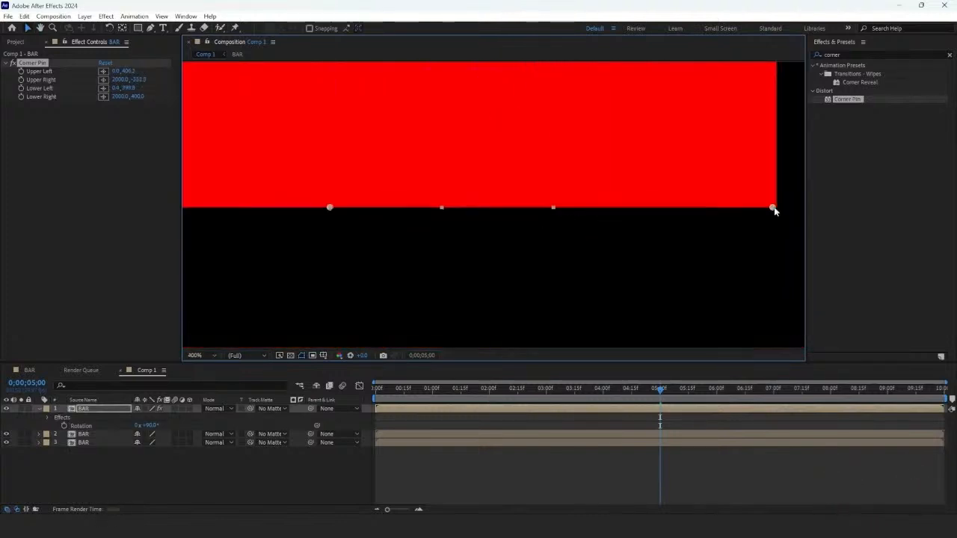
pyautogui.moveTo(329, 207); pyautogui.dragTo(552, 209)
pyautogui.scroll(2, 549, 208)
pyautogui.moveTo(644, 220); pyautogui.dragTo(352, 246)
pyautogui.moveTo(748, 246); pyautogui.dragTo(359, 264)
pyautogui.moveTo(793, 264); pyautogui.dragTo(374, 265)
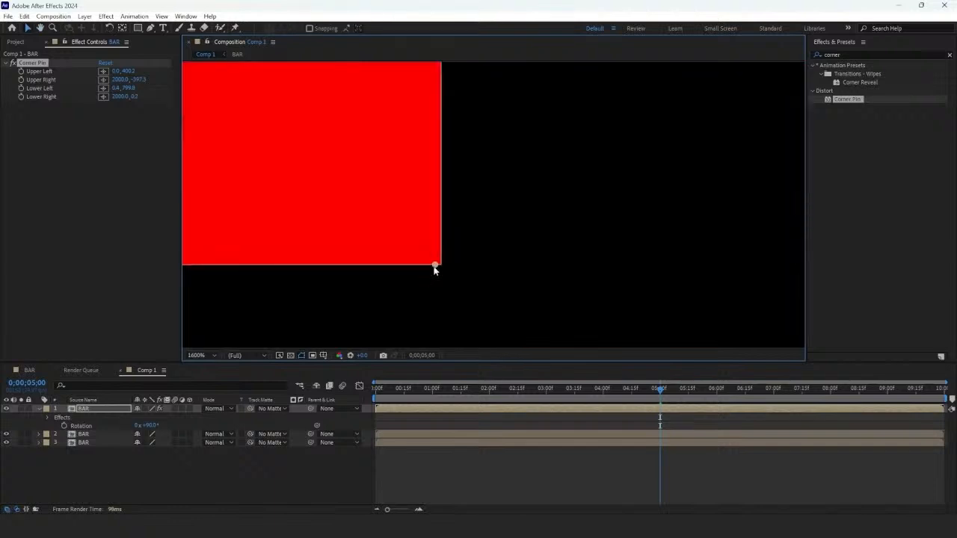
pyautogui.moveTo(433, 265); pyautogui.dragTo(440, 265)
pyautogui.scroll(-2, 437, 266)
pyautogui.click(198, 356)
pyautogui.click(217, 246)
pyautogui.click(217, 246)
# Apply an Exposure effect of -1.5 to the bottom BAR layer and copy it onto the middle BAR layer
pyautogui.click(118, 442)
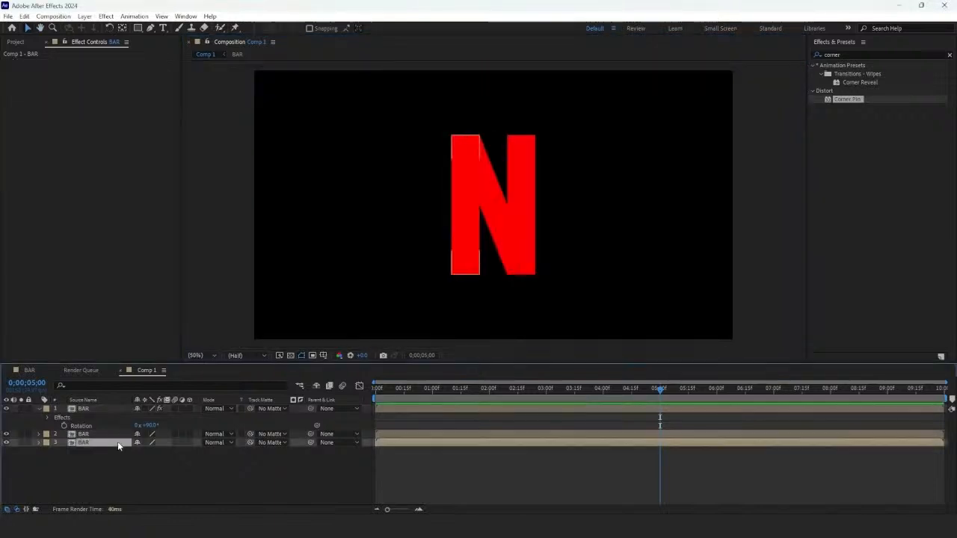
pyautogui.click(845, 54)
pyautogui.write('exposure')
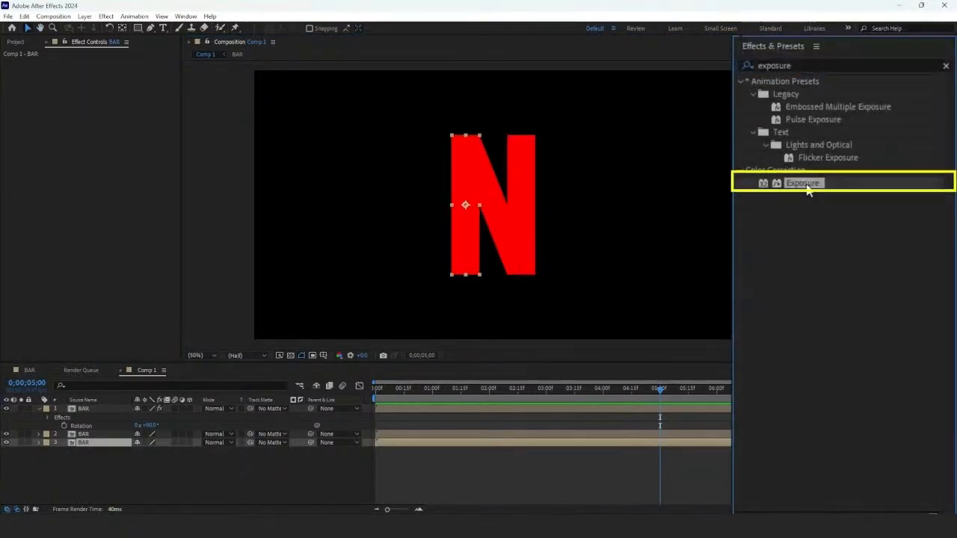
pyautogui.moveTo(755, 186); pyautogui.dragTo(128, 442)
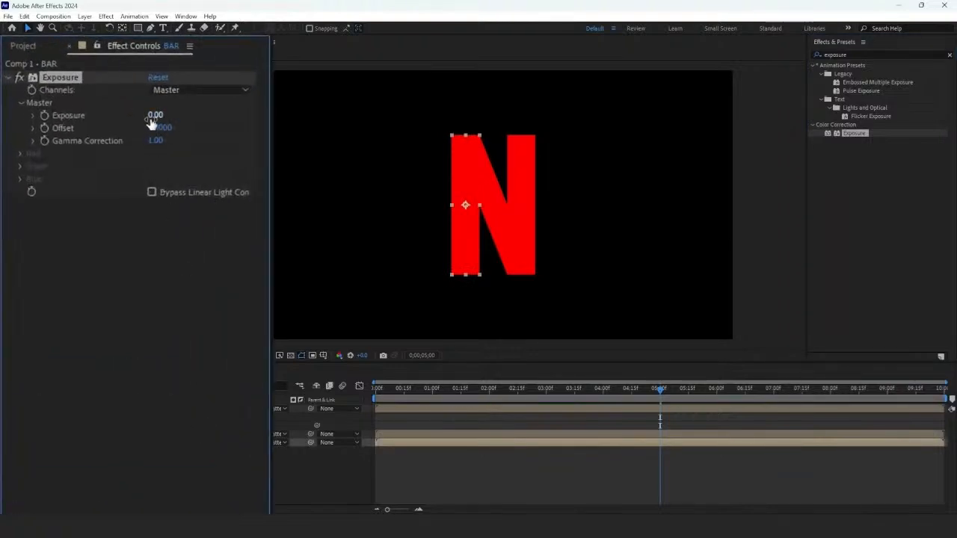
pyautogui.click(155, 116)
pyautogui.write('-1.5')
pyautogui.press('Return')
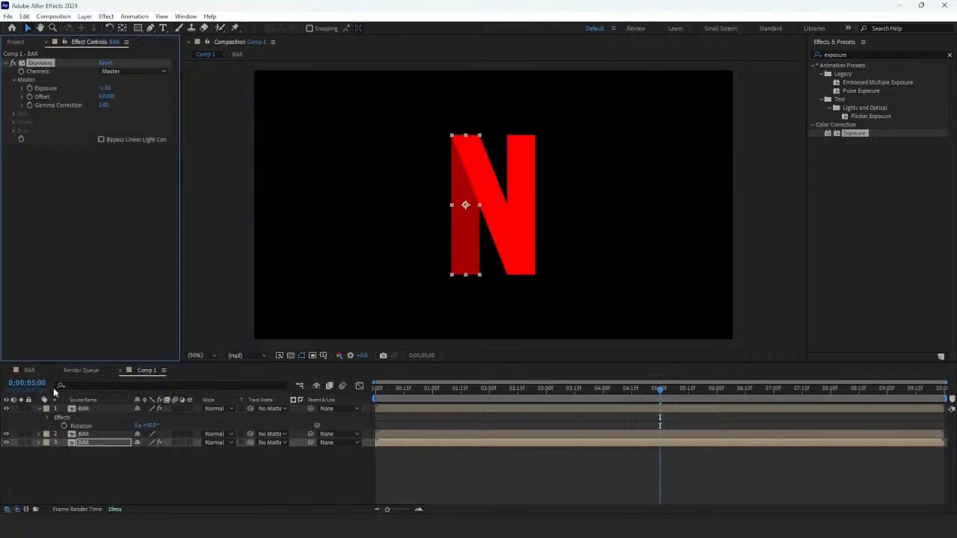
pyautogui.click(93, 434)
pyautogui.hotkey('ctrl', 'v')
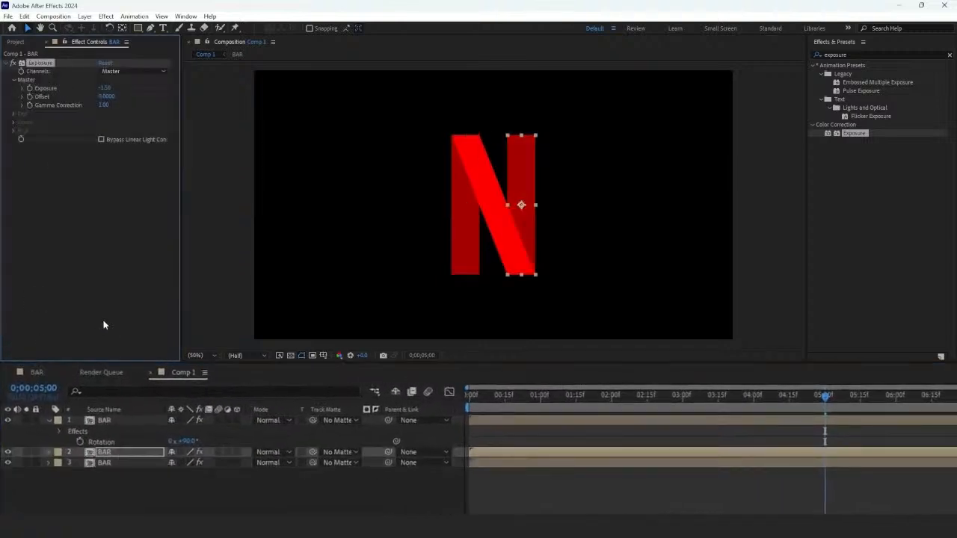
# Offset the top BAR layer's start to 1 second and the middle layer's to 2 seconds, and preview the animation
pyautogui.moveTo(523, 396); pyautogui.dragTo(545, 426)
pyautogui.moveTo(484, 420); pyautogui.dragTo(554, 426)
pyautogui.click(612, 394)
pyautogui.moveTo(512, 453); pyautogui.dragTo(653, 453)
pyautogui.press('space')
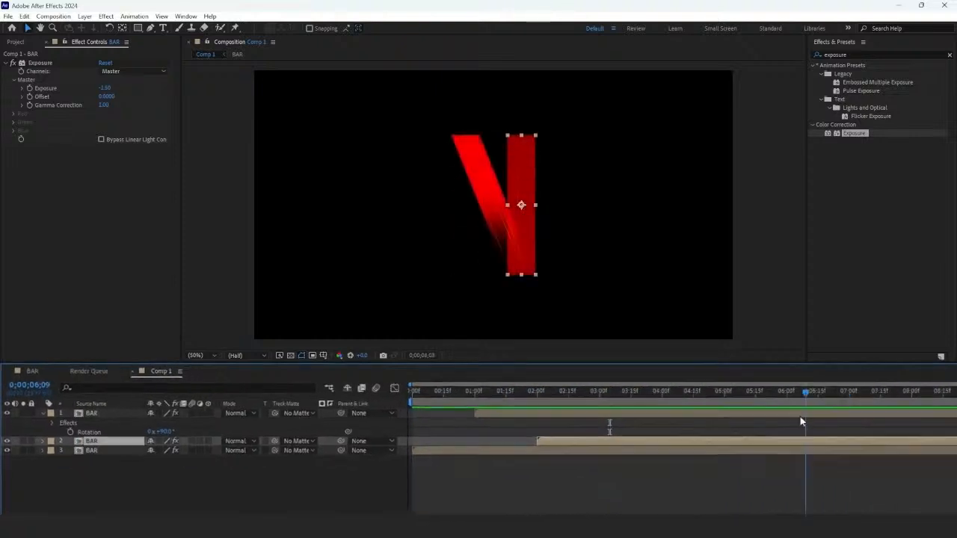
# Enable time remapping on the second BAR layer and add Time Remap keyframes at about 7 and 8.3 seconds
pyautogui.press('space')
pyautogui.rightClick(655, 436)
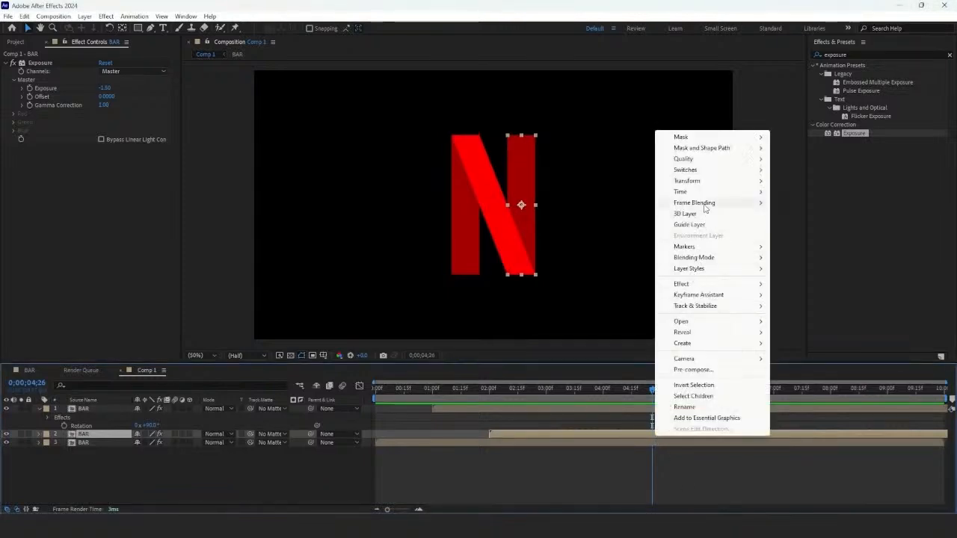
pyautogui.moveTo(682, 192)
pyautogui.click(800, 187)
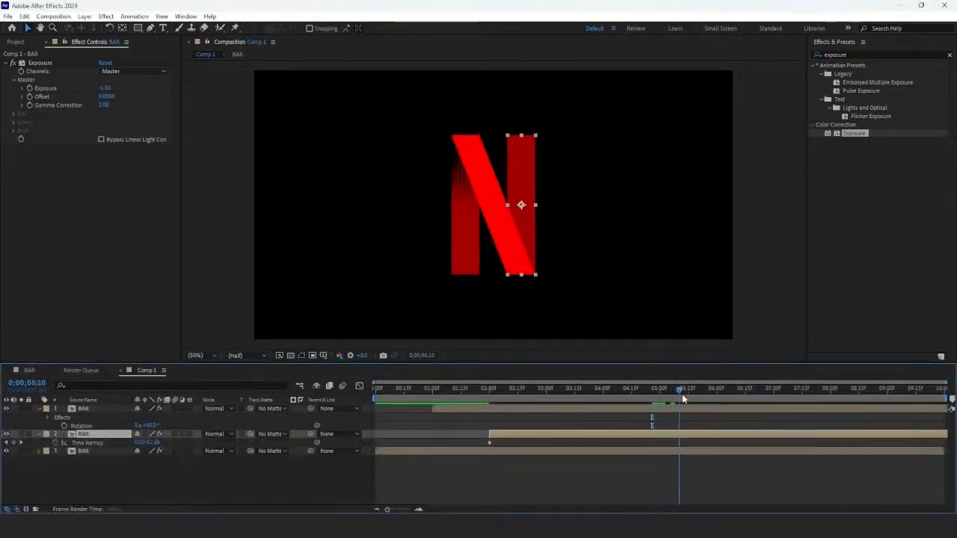
pyautogui.moveTo(682, 395); pyautogui.dragTo(828, 397)
pyautogui.click(14, 443)
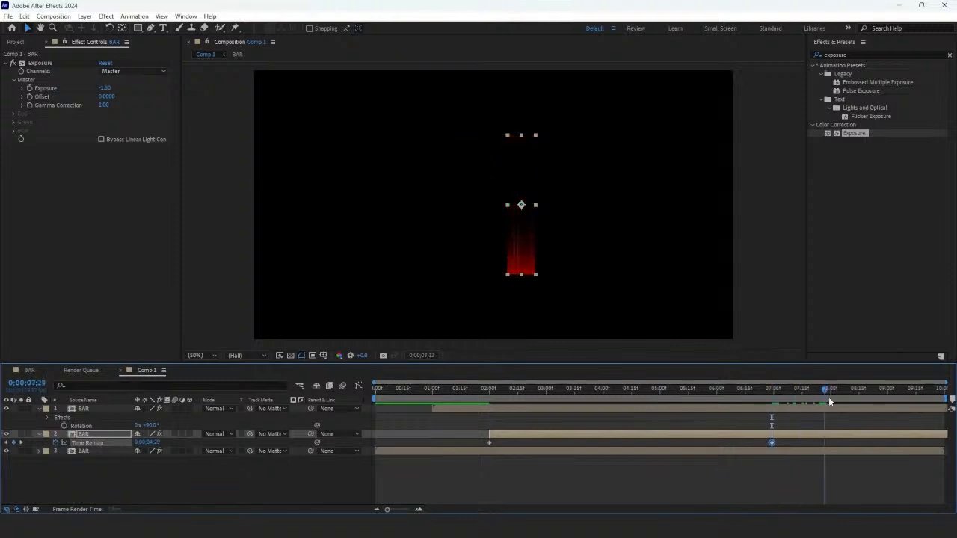
pyautogui.moveTo(714, 394); pyautogui.dragTo(550, 406)
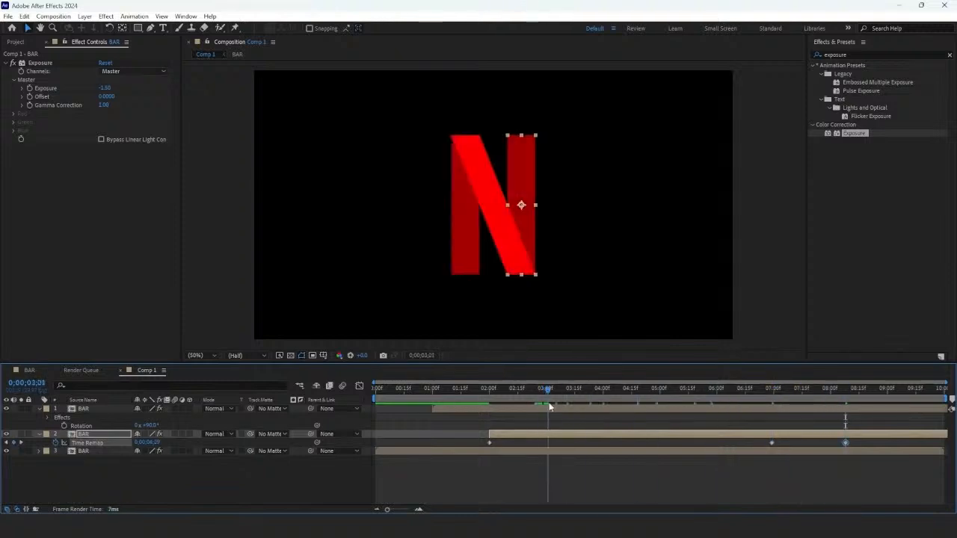
# Enable time remapping on the top BAR layer and add Time Remap keyframes at about 2 and 6 seconds
pyautogui.rightClick(502, 416)
pyautogui.moveTo(568, 134)
pyautogui.click(666, 143)
pyautogui.click(478, 390)
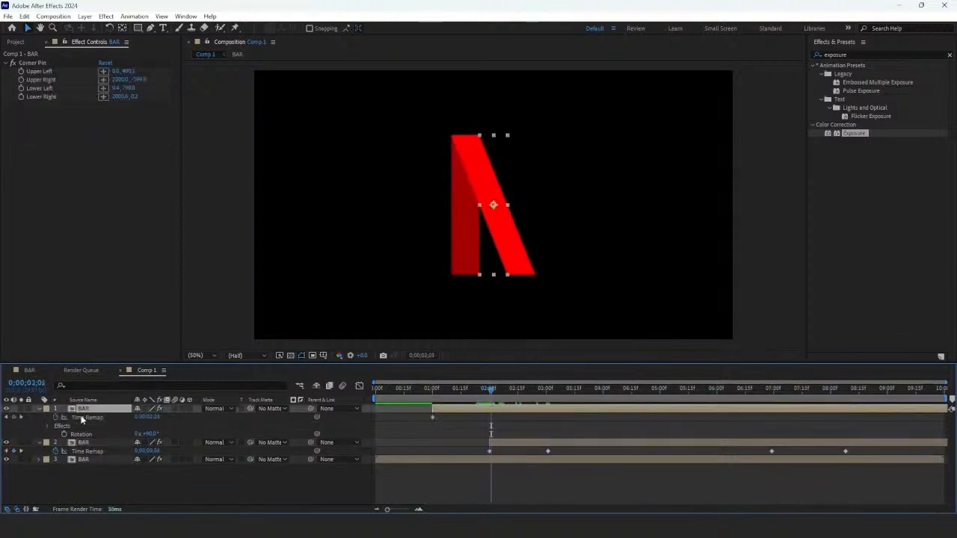
pyautogui.click(13, 417)
pyautogui.moveTo(658, 390); pyautogui.dragTo(719, 420)
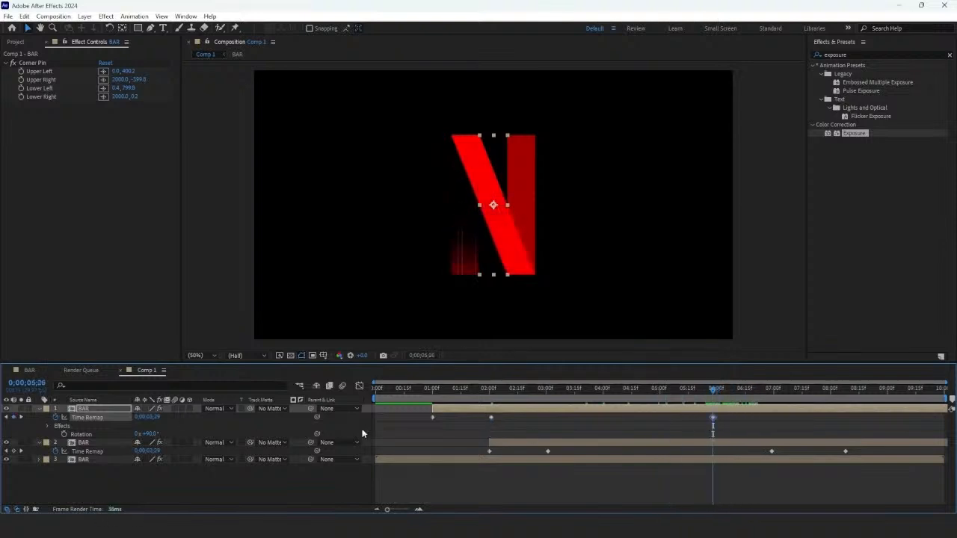
# Move the second BAR layer's last two Time Remap keyframes earlier, to about 4.6 and 5.9 seconds
pyautogui.moveTo(674, 390); pyautogui.dragTo(660, 408)
pyautogui.moveTo(697, 419); pyautogui.dragTo(856, 462)
pyautogui.moveTo(846, 452); pyautogui.dragTo(706, 447)
pyautogui.moveTo(715, 451); pyautogui.dragTo(632, 450)
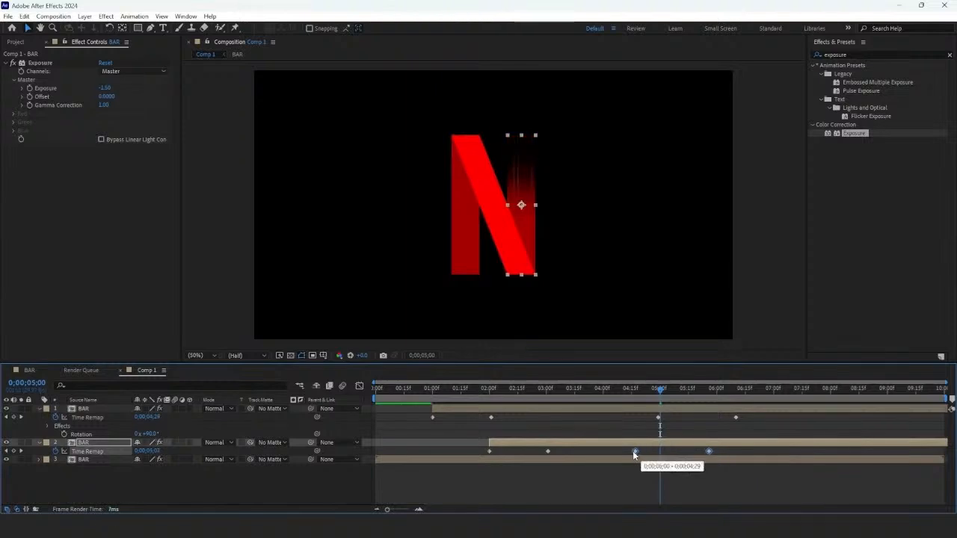
# Retime the closing Time Remap keyframe pairs to about 4.5 and 5.8 seconds on the top BAR layer and 4 and 5.3 on the second
pyautogui.moveTo(662, 388); pyautogui.dragTo(688, 388)
pyautogui.moveTo(748, 415); pyautogui.dragTo(625, 458)
pyautogui.moveTo(707, 452); pyautogui.dragTo(694, 452)
pyautogui.moveTo(605, 389); pyautogui.dragTo(676, 419)
pyautogui.moveTo(625, 452); pyautogui.dragTo(630, 451)
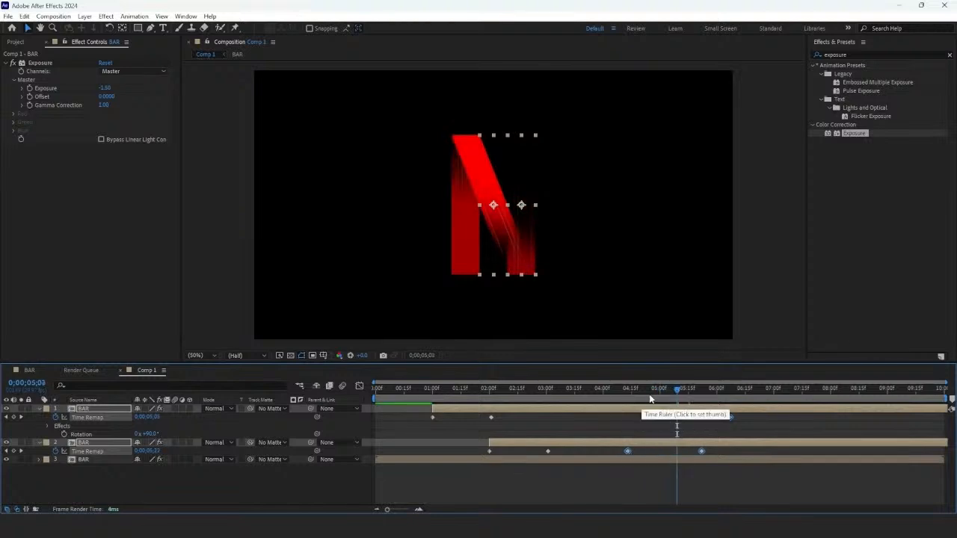
pyautogui.moveTo(650, 397); pyautogui.dragTo(640, 418)
pyautogui.moveTo(619, 397); pyautogui.dragTo(630, 435)
pyautogui.moveTo(631, 435); pyautogui.dragTo(593, 430)
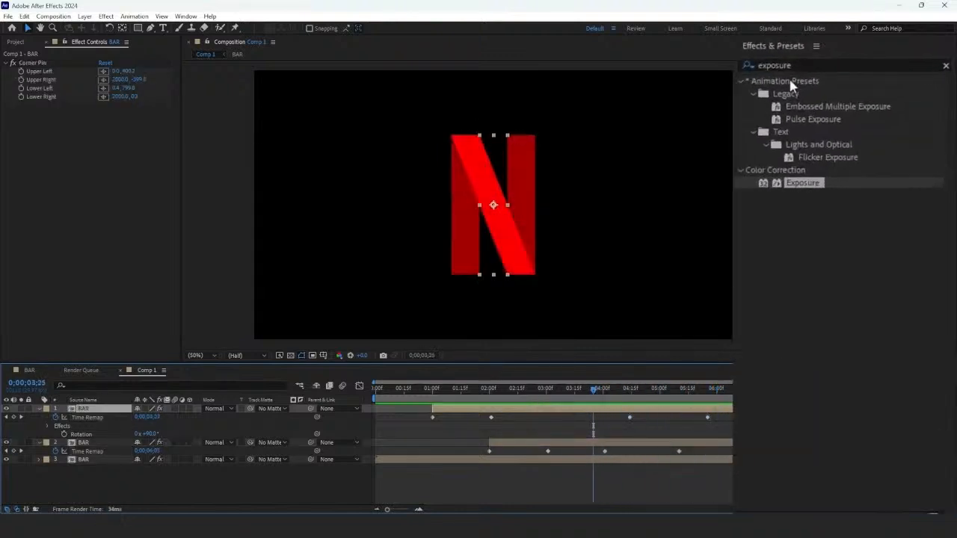
# Apply a Drop Shadow effect to the top BAR layer with a Softness of 120
pyautogui.doubleClick(773, 65)
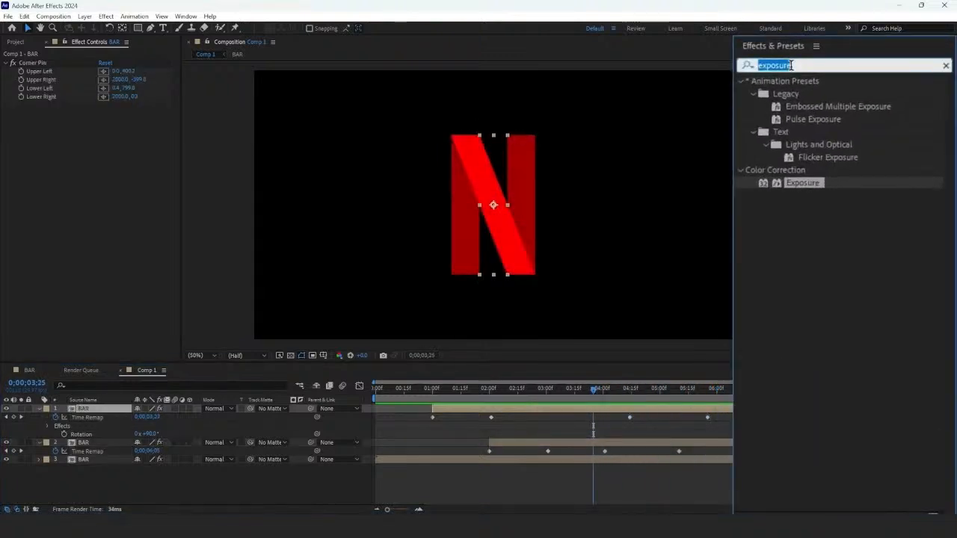
pyautogui.write('drop shadow')
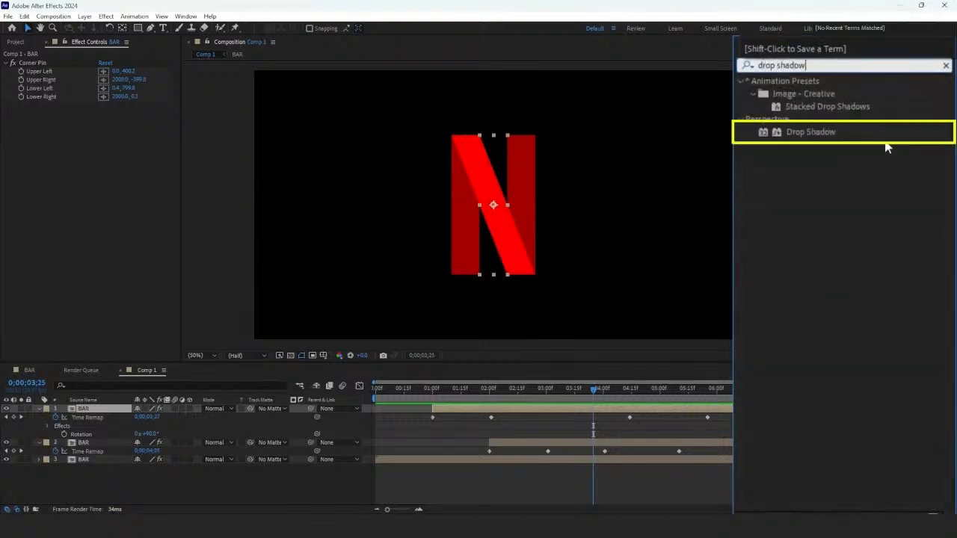
pyautogui.moveTo(860, 100); pyautogui.dragTo(599, 408)
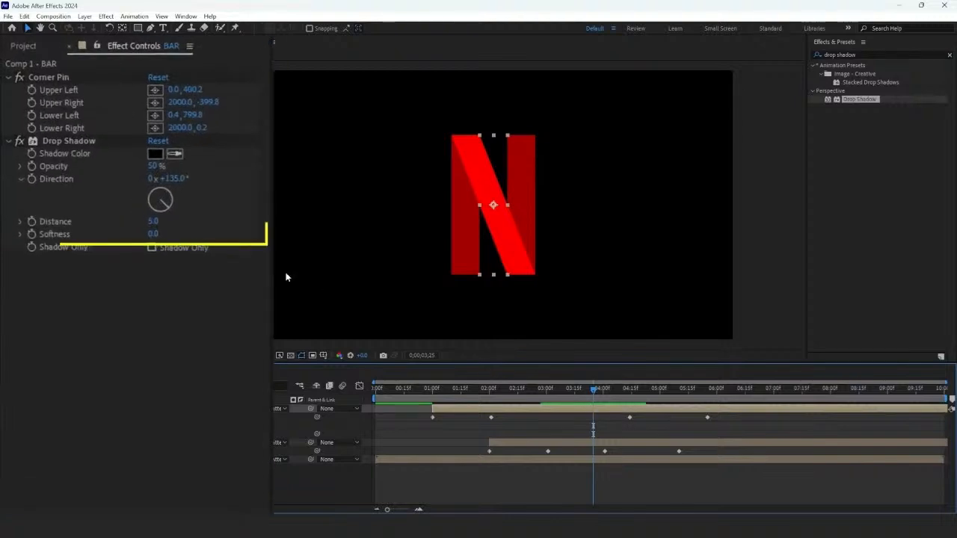
pyautogui.click(104, 168)
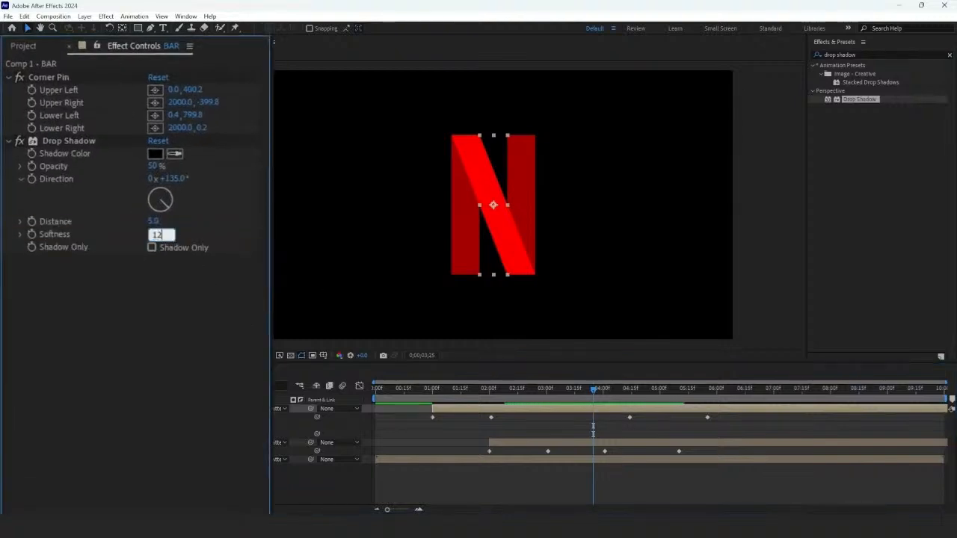
pyautogui.write('120')
pyautogui.press('Return')
# Duplicate the top BAR layer and raise the lower copy's Drop Shadow Softness to 199
pyautogui.click(441, 407)
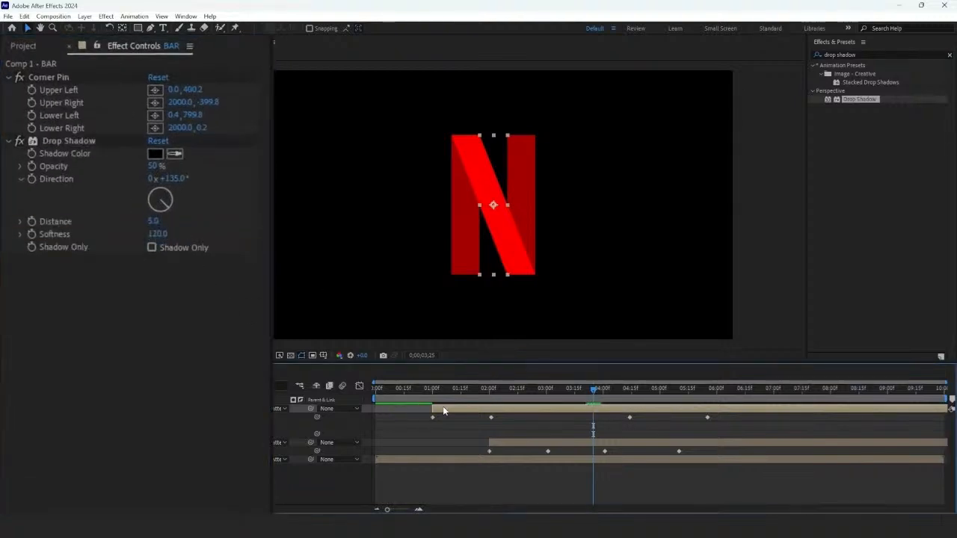
pyautogui.hotkey('ctrl', 'd')
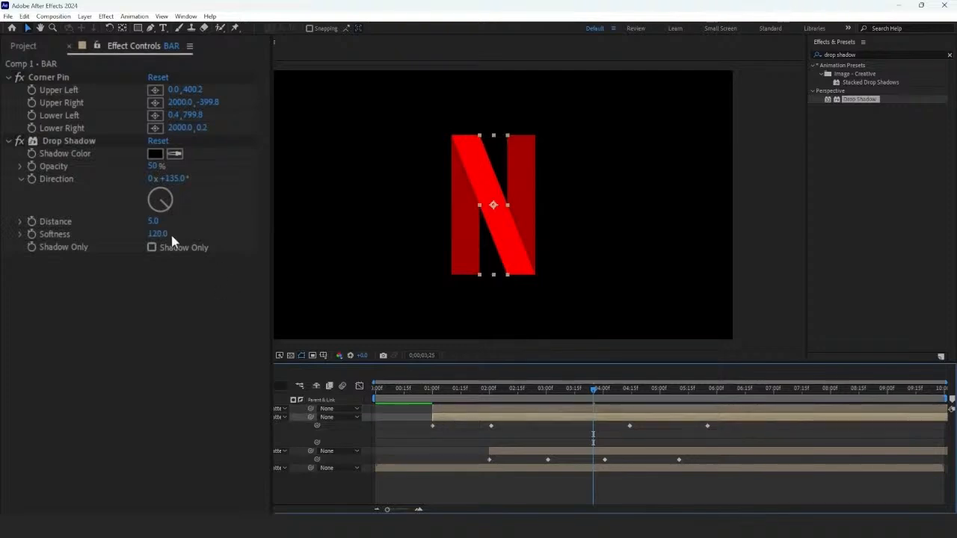
pyautogui.moveTo(166, 235); pyautogui.dragTo(180, 236)
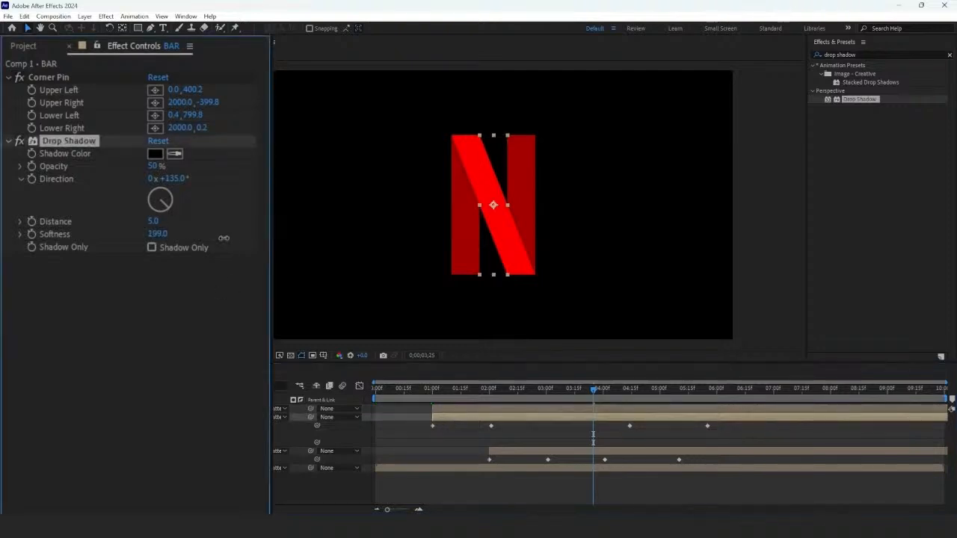
# Draw a wide elliptical mask over the middle of the N on the second BAR layer, feather it 19 pixels, and preview the animation
pyautogui.press('q')
pyautogui.press('q')
pyautogui.press('q')
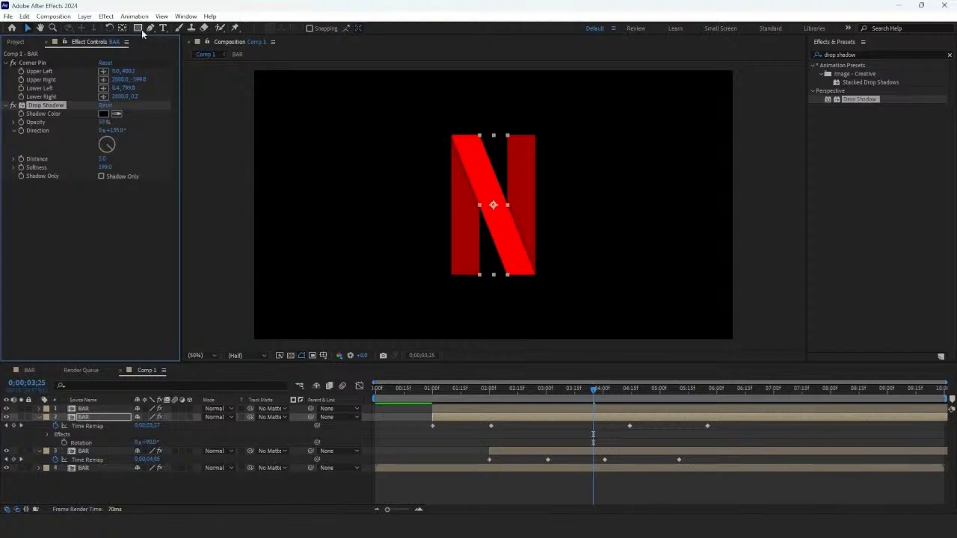
pyautogui.moveTo(398, 160); pyautogui.dragTo(586, 249)
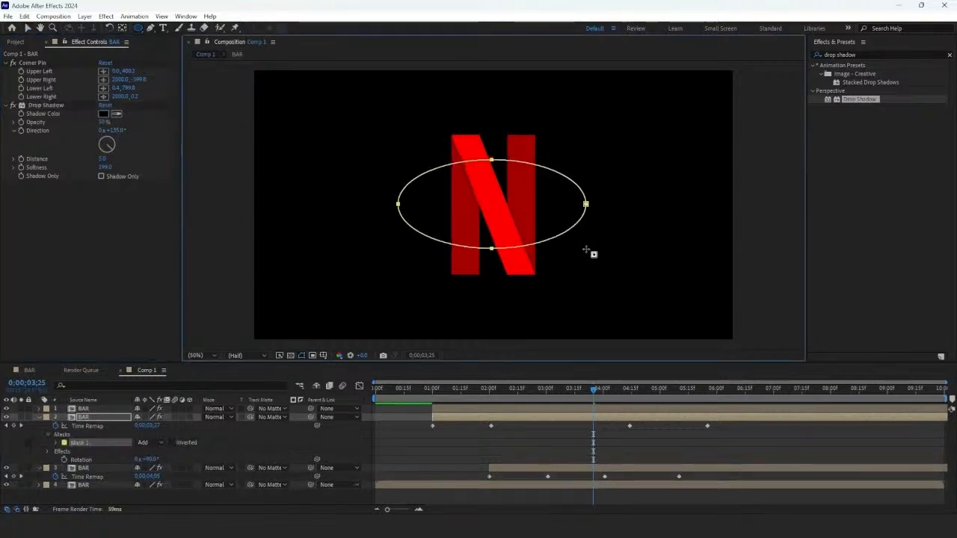
pyautogui.click(56, 443)
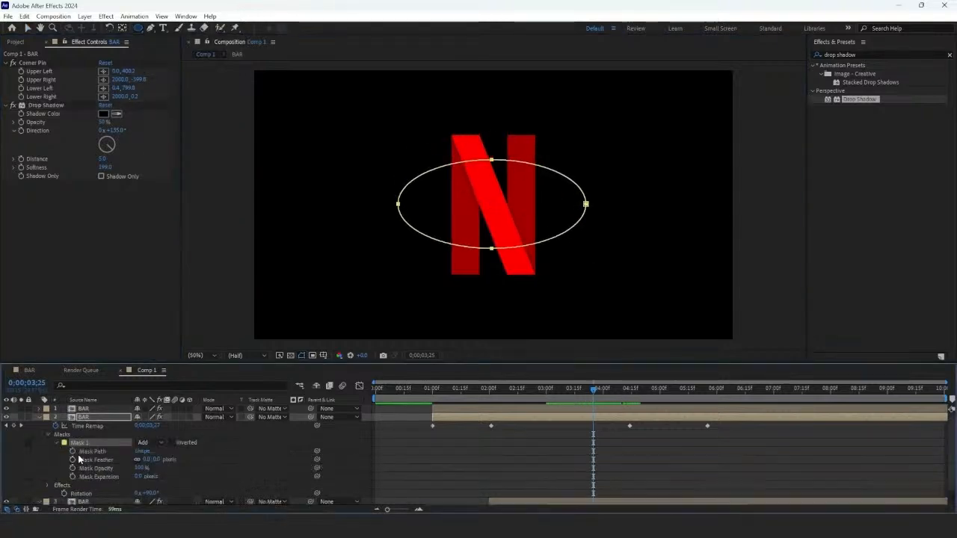
pyautogui.moveTo(158, 459); pyautogui.dragTo(172, 462)
pyautogui.click(577, 424)
pyautogui.moveTo(592, 390); pyautogui.dragTo(376, 390)
pyautogui.press('space')
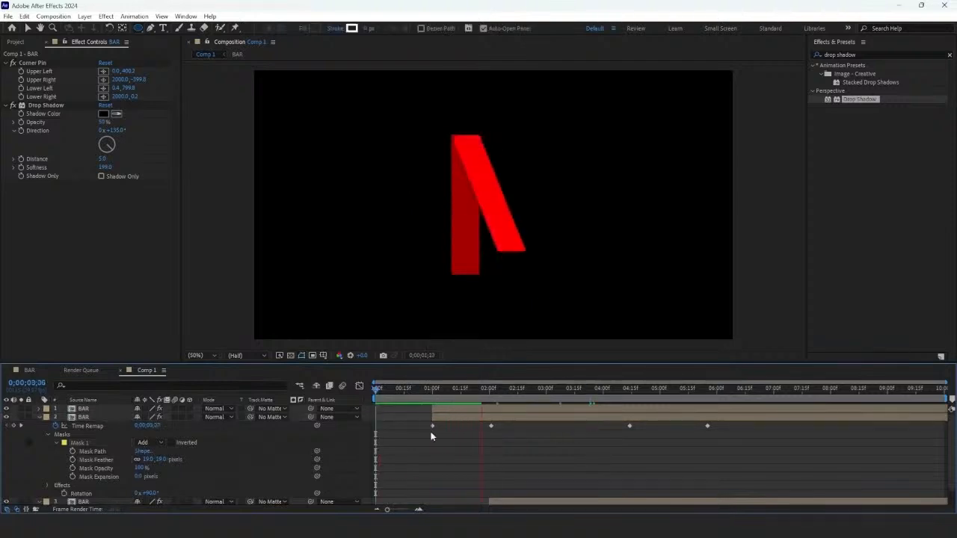
# At 4 seconds, create a full-frame ellipse shape layer and move it down until its upper edge slightly overlaps the base of the N
pyautogui.click(602, 390)
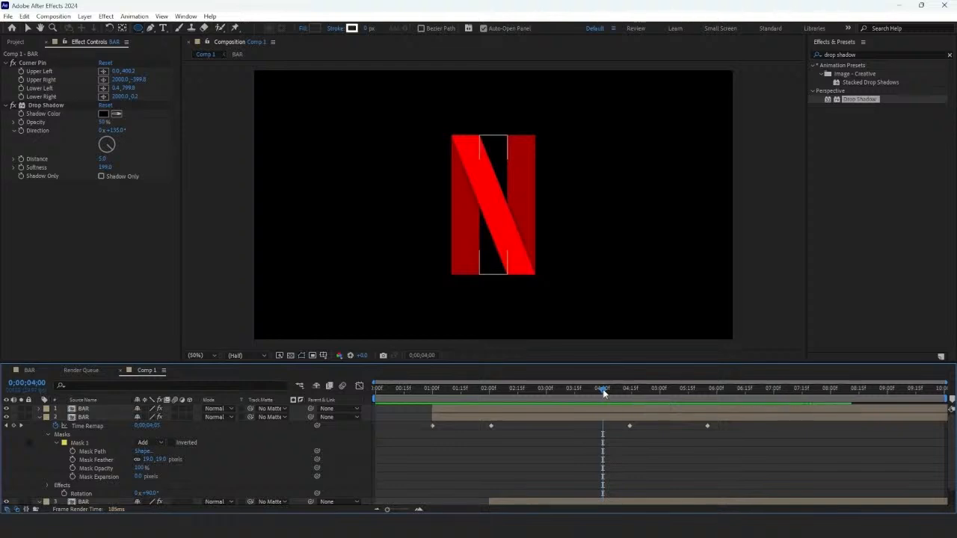
pyautogui.doubleClick(138, 27)
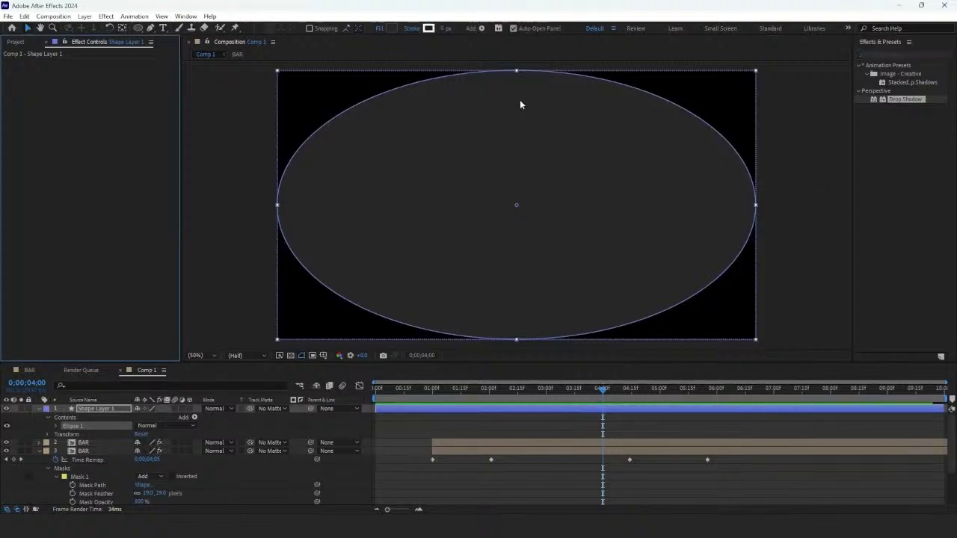
pyautogui.moveTo(520, 99); pyautogui.dragTo(519, 294)
pyautogui.scroll(2, 521, 287)
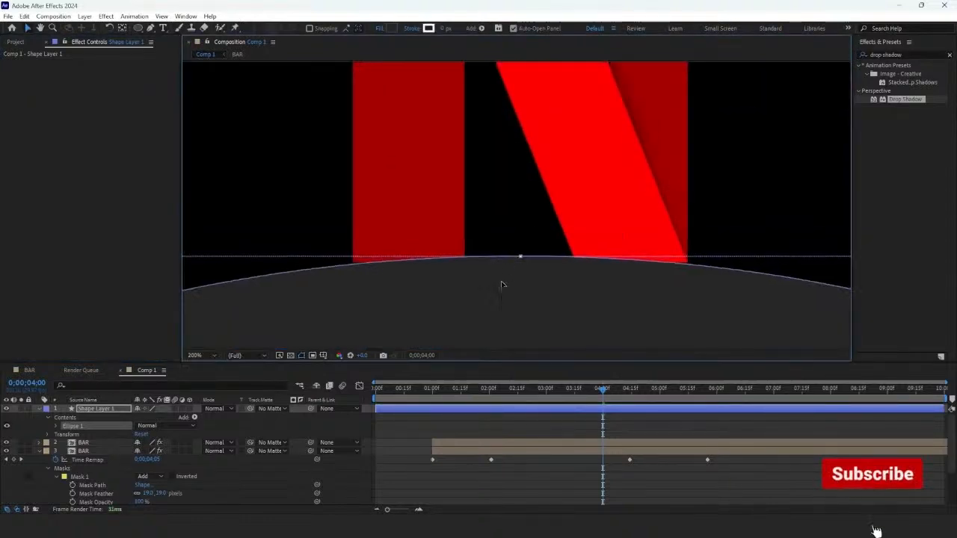
pyautogui.click(202, 355)
pyautogui.click(225, 257)
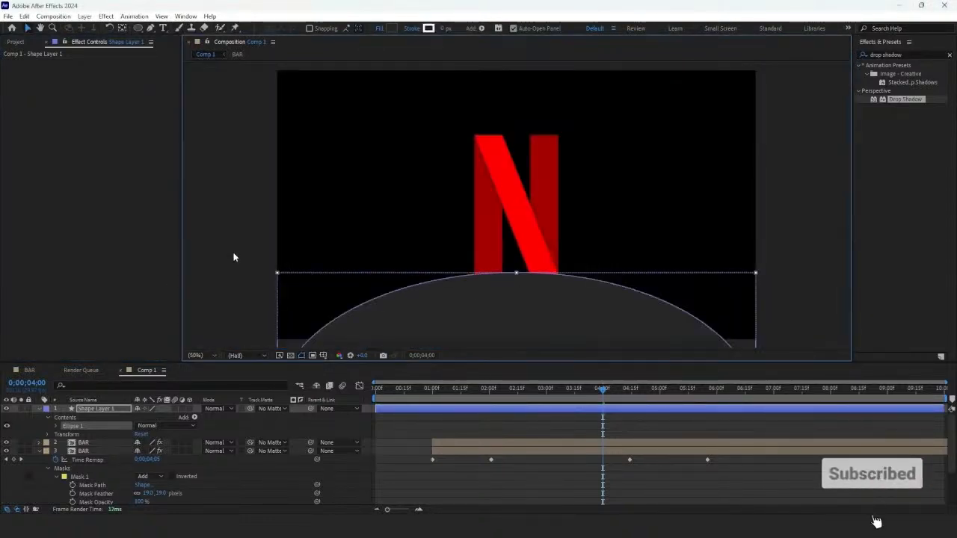
# Set the ellipse shape layer's blending mode to Silhouette Alpha and collapse the expanded layer properties
pyautogui.click(215, 409)
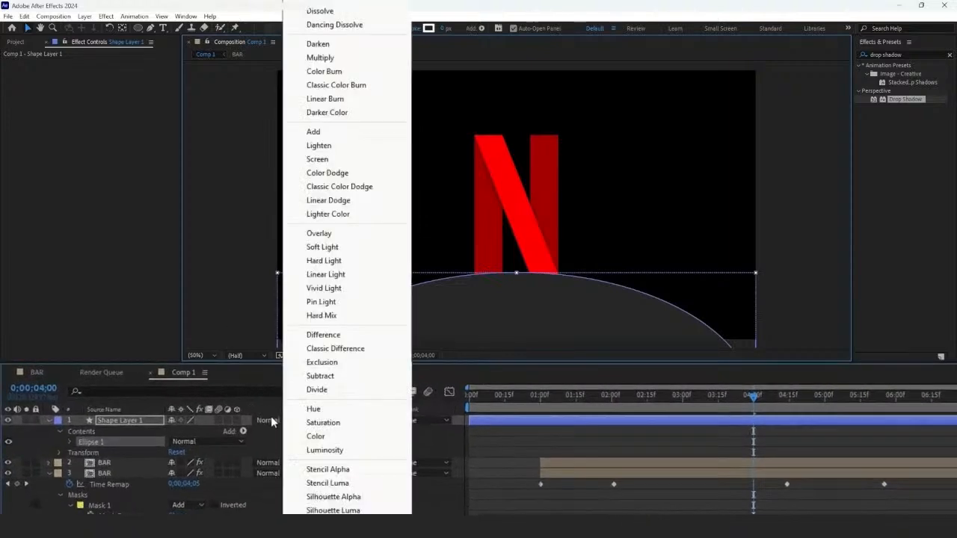
pyautogui.click(333, 497)
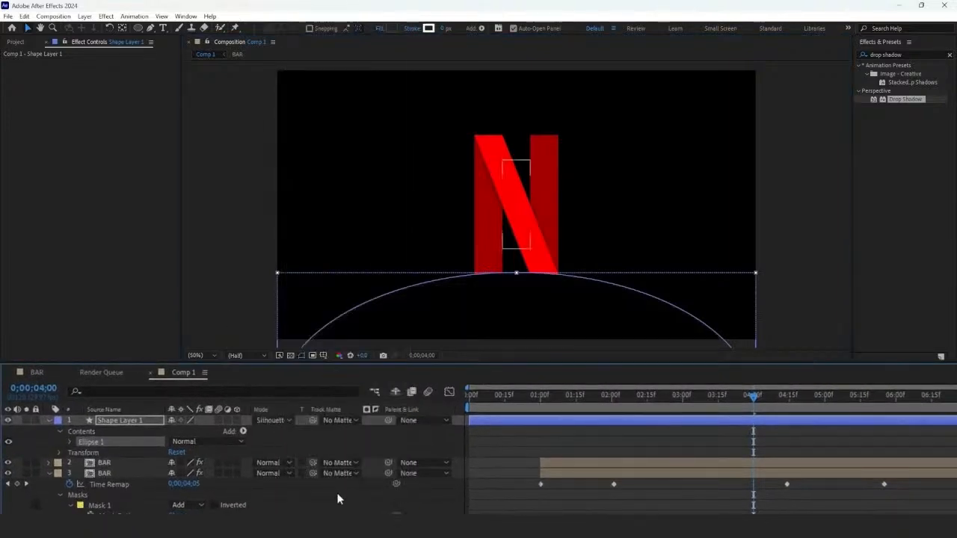
pyautogui.click(382, 430)
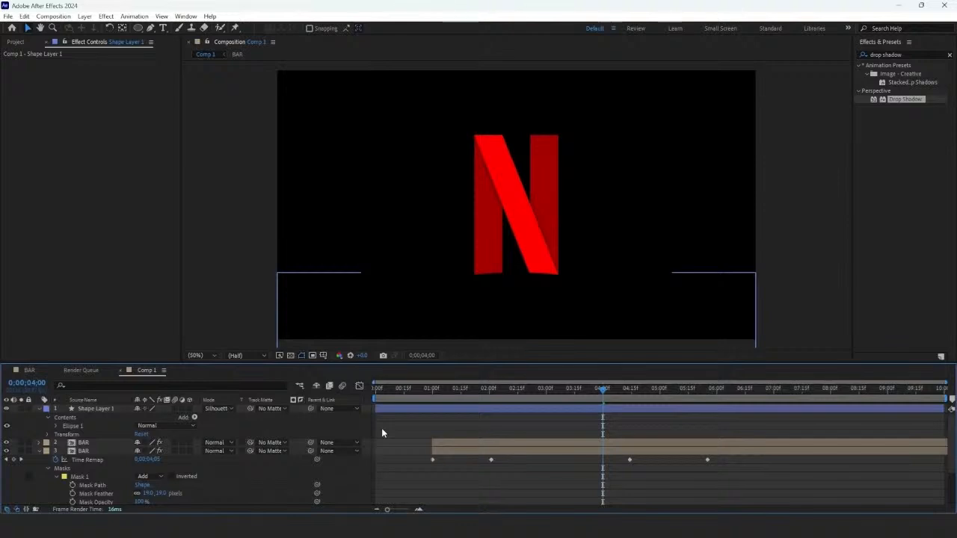
pyautogui.press('u')
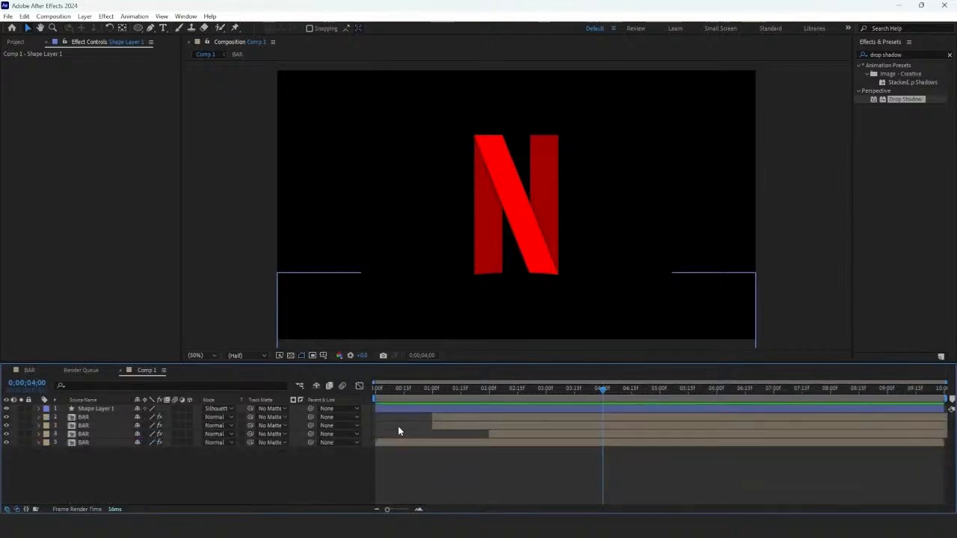
# Add a new camera to the composition and make the shape layer and all four BAR layers 3D
pyautogui.rightClick(320, 477)
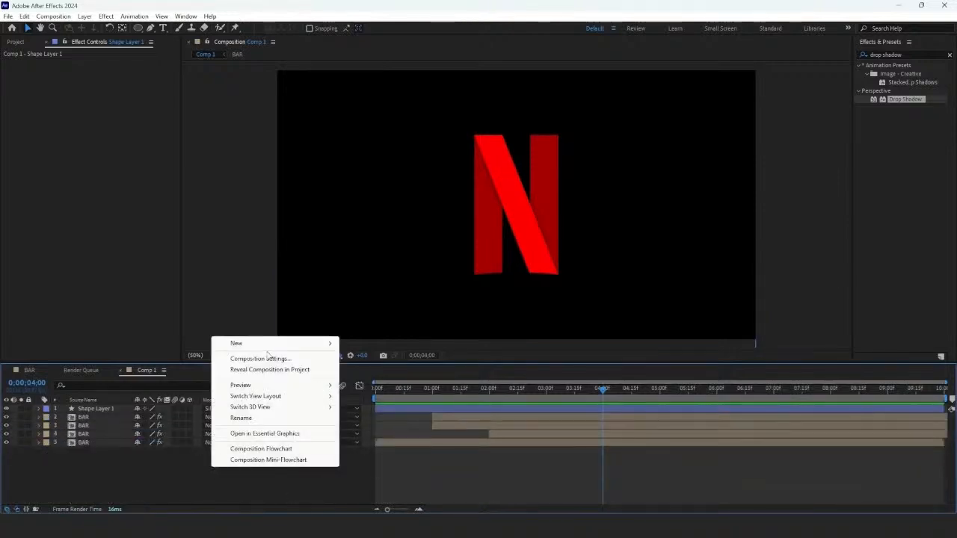
pyautogui.moveTo(269, 340)
pyautogui.click(371, 393)
pyautogui.click(579, 369)
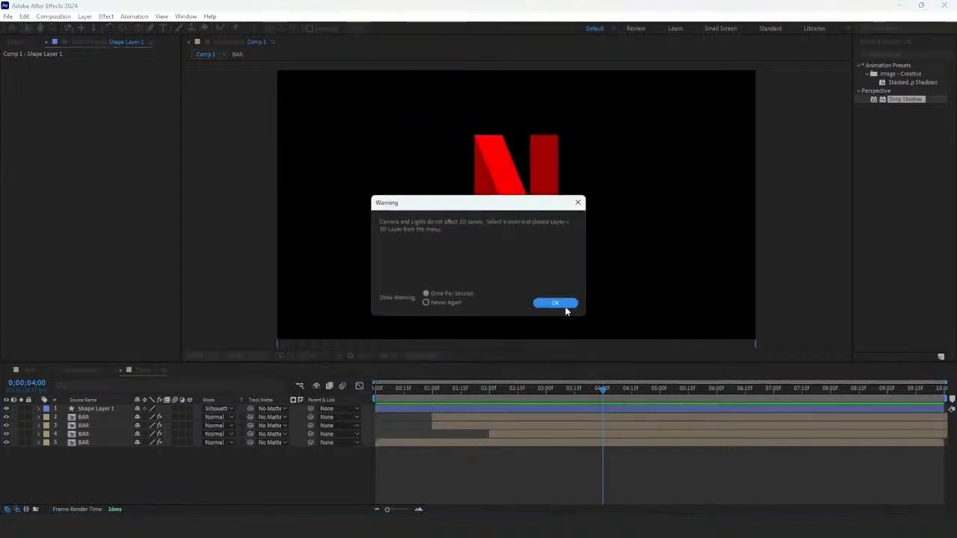
pyautogui.click(564, 306)
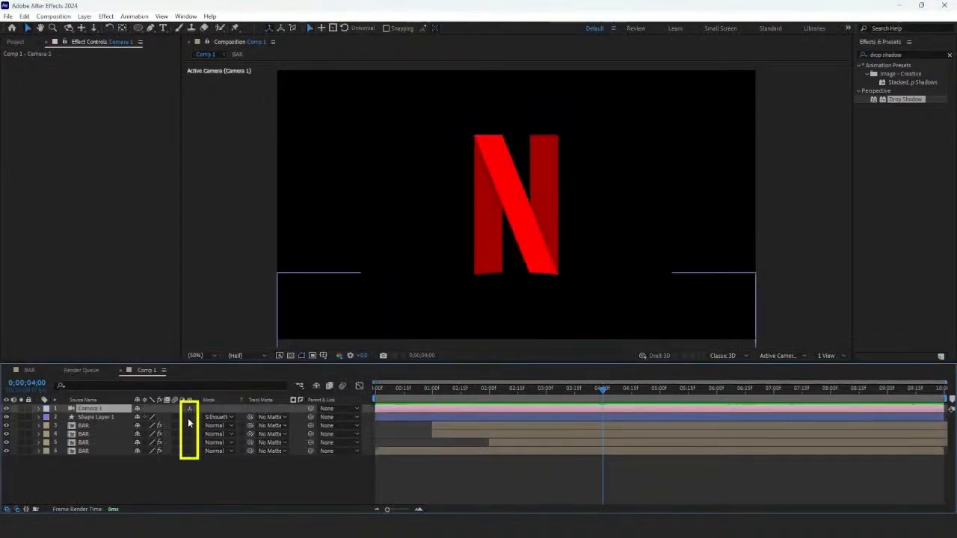
pyautogui.moveTo(189, 417); pyautogui.dragTo(189, 451)
pyautogui.click(336, 448)
# Keyframe all the camera's transform properties at about 4 seconds and dolly the camera back to a Z position of about -3070
pyautogui.moveTo(602, 390)
pyautogui.mouseDown()
pyautogui.moveTo(519, 397)
pyautogui.moveTo(604, 407)
pyautogui.mouseUp()
pyautogui.moveTo(64, 426); pyautogui.dragTo(64, 468)
pyautogui.click(93, 28)
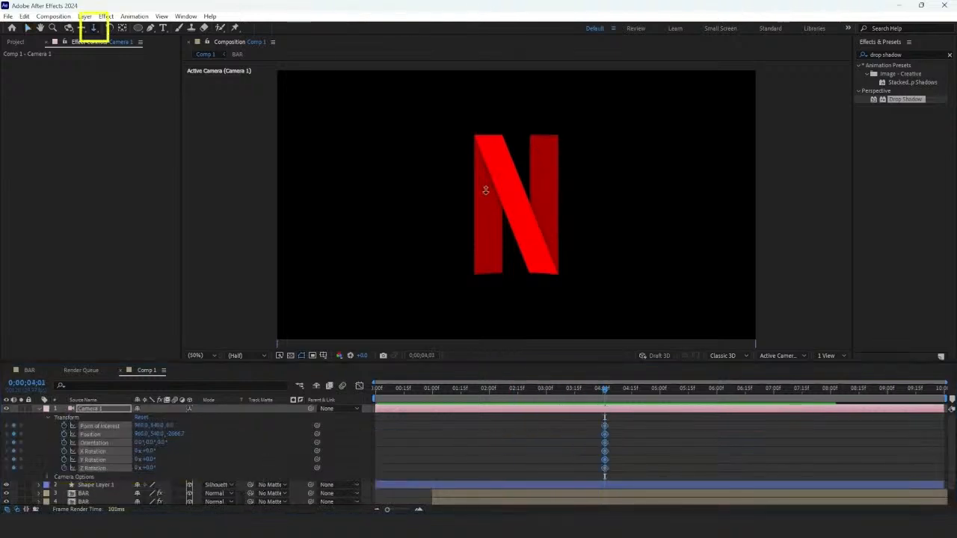
pyautogui.moveTo(485, 190); pyautogui.dragTo(479, 228)
# Animate the camera dollying in toward the N, placing the ending Point of Interest and Position keyframes at about 5.9 seconds
pyautogui.moveTo(607, 394); pyautogui.dragTo(680, 390)
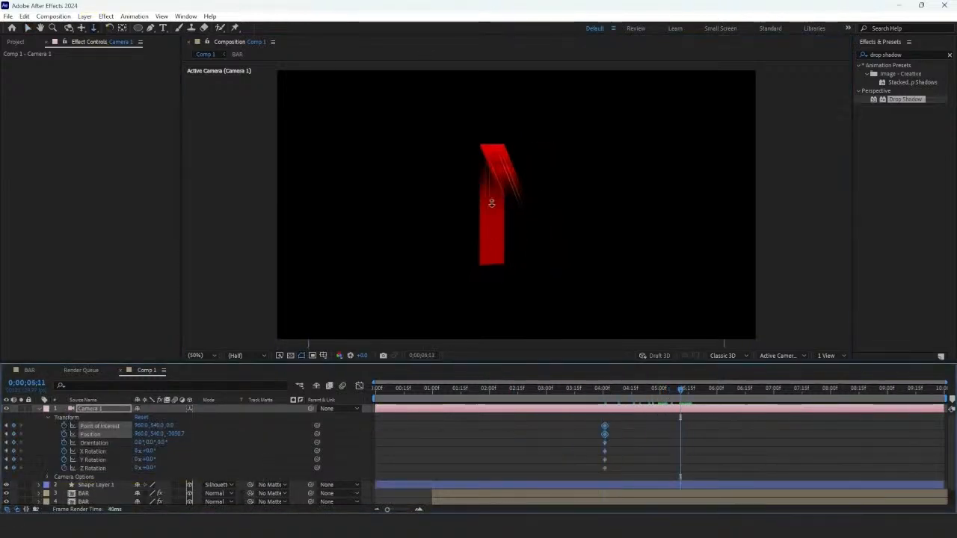
pyautogui.moveTo(487, 197); pyautogui.dragTo(491, 201)
pyautogui.moveTo(491, 3); pyautogui.dragTo(494, 145)
pyautogui.moveTo(680, 393); pyautogui.dragTo(634, 409)
pyautogui.moveTo(681, 437); pyautogui.dragTo(769, 435)
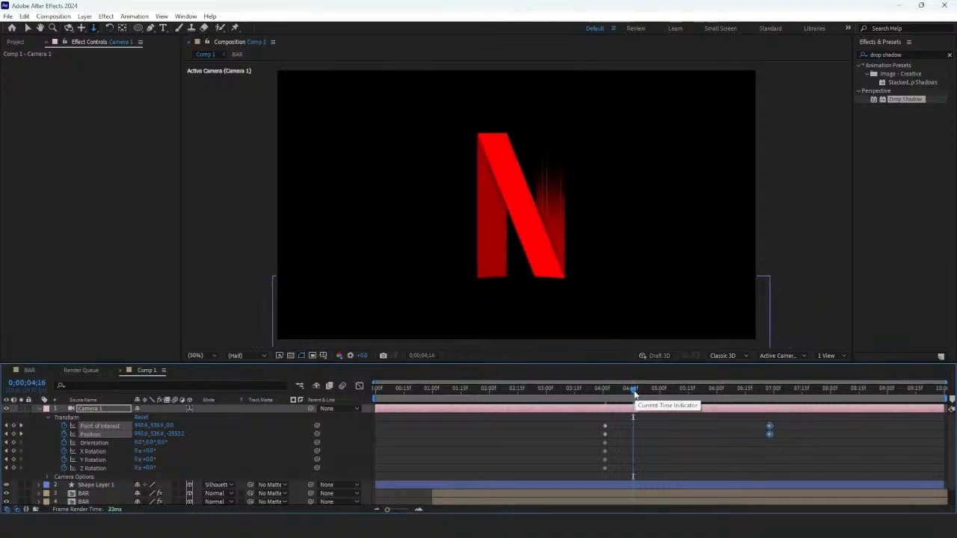
pyautogui.moveTo(633, 389); pyautogui.dragTo(675, 417)
pyautogui.moveTo(769, 435); pyautogui.dragTo(711, 436)
# Apply Easy Ease Out to all the camera's starting keyframes at about 4 seconds and check the move
pyautogui.moveTo(675, 390); pyautogui.dragTo(586, 477)
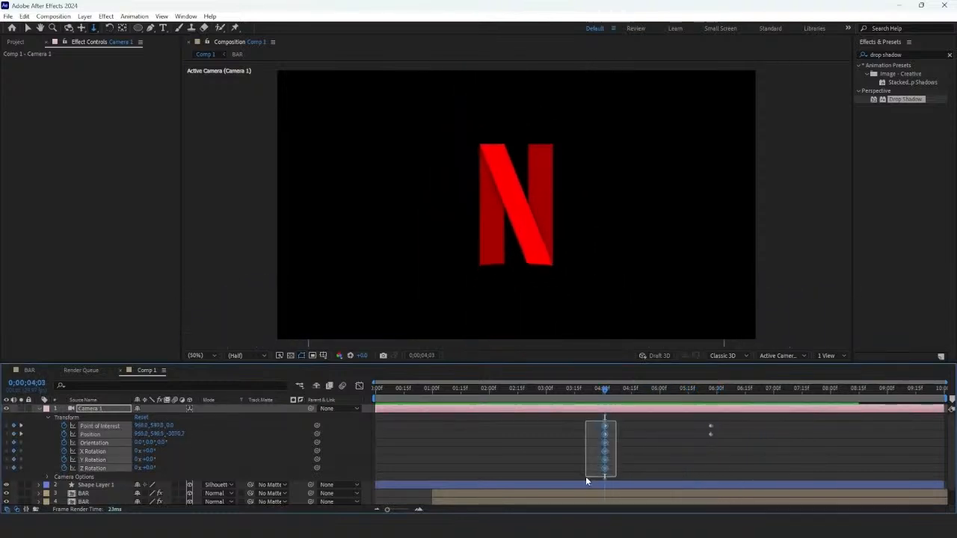
pyautogui.hotkey('ctrl', 'shift', 'F9')
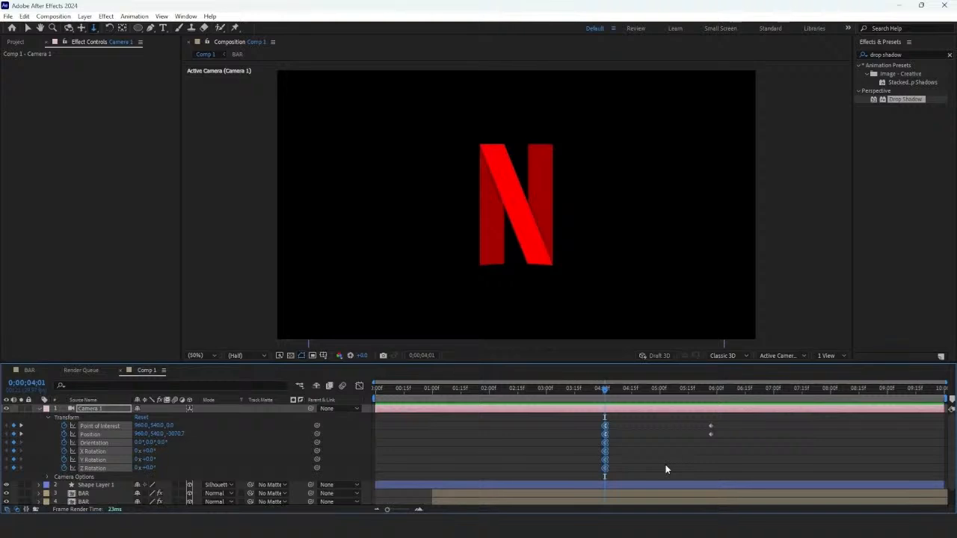
pyautogui.moveTo(608, 391); pyautogui.dragTo(672, 429)
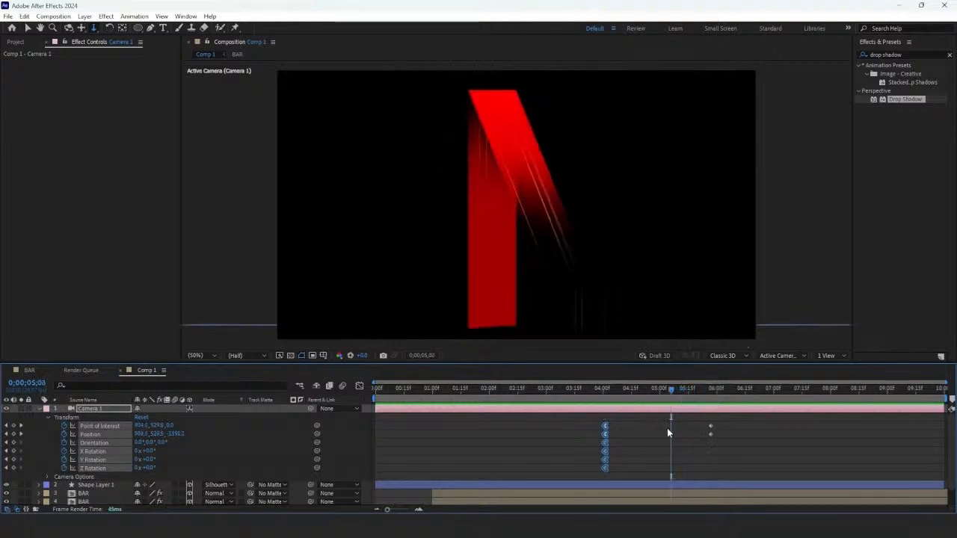
# Create a new 1500 x 1500 px composition named colors
pyautogui.click(28, 42)
pyautogui.click(139, 261)
pyautogui.rightClick(139, 261)
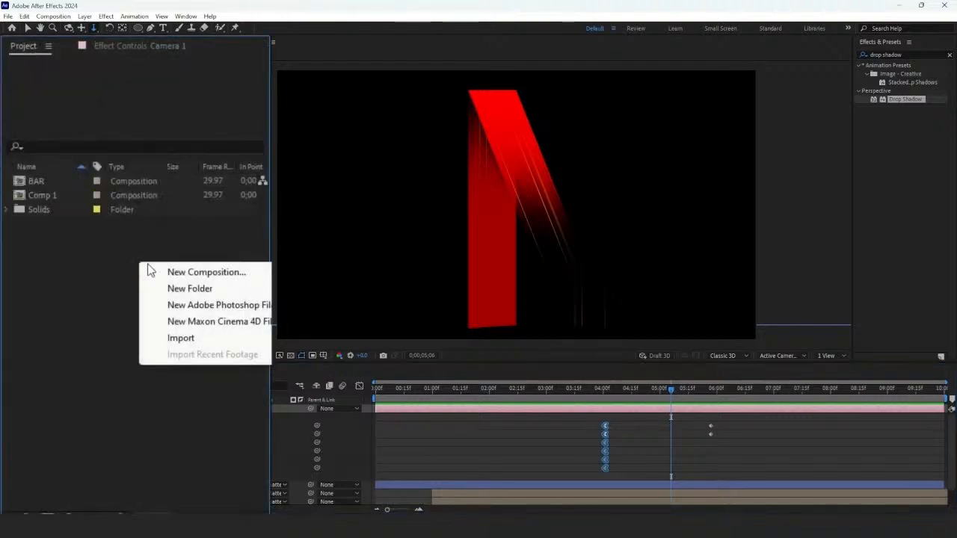
pyautogui.click(169, 271)
pyautogui.click(402, 198)
pyautogui.write('1500')
pyautogui.press('Tab')
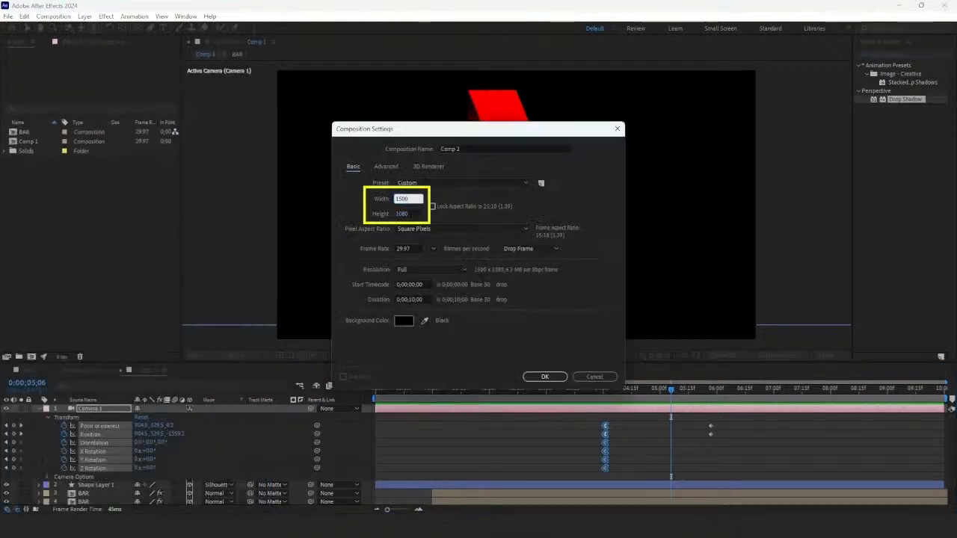
pyautogui.write('150')
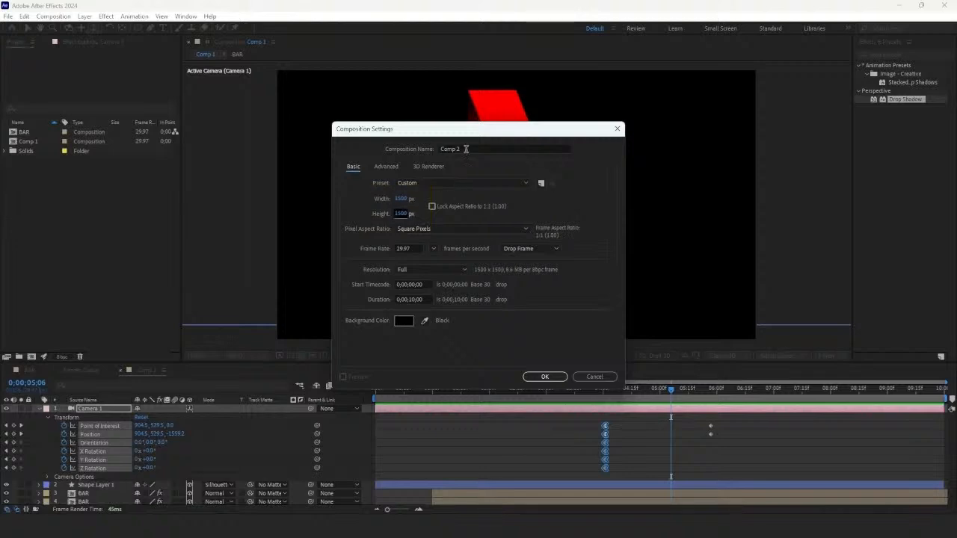
pyautogui.click(466, 149)
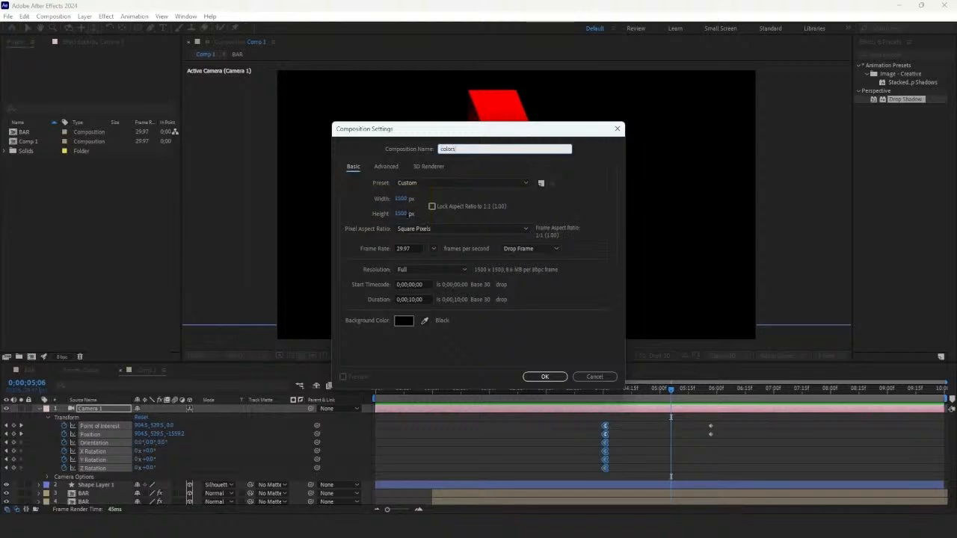
pyautogui.click(543, 376)
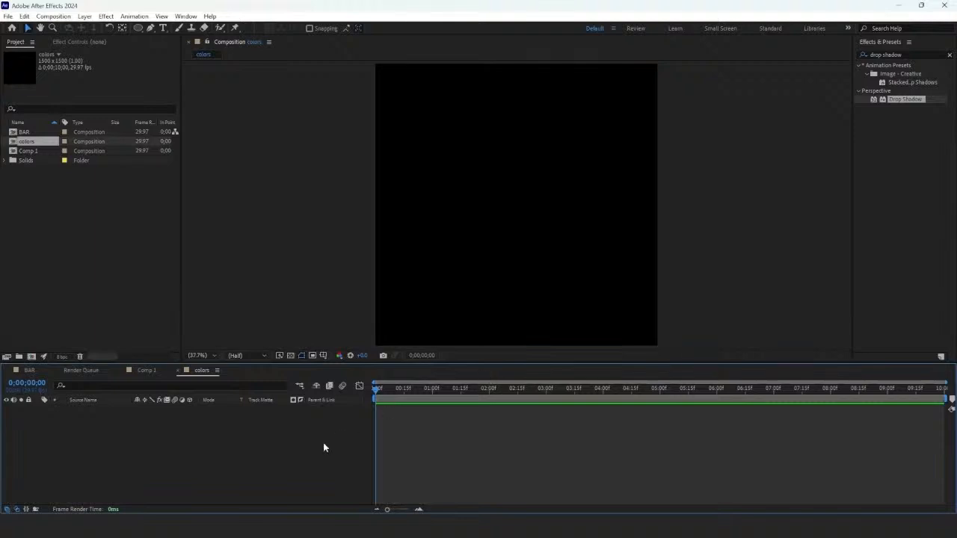
# Add a red solid to the colors composition and apply the 4-Color Gradient effect to it
pyautogui.rightClick(234, 442)
pyautogui.moveTo(298, 323)
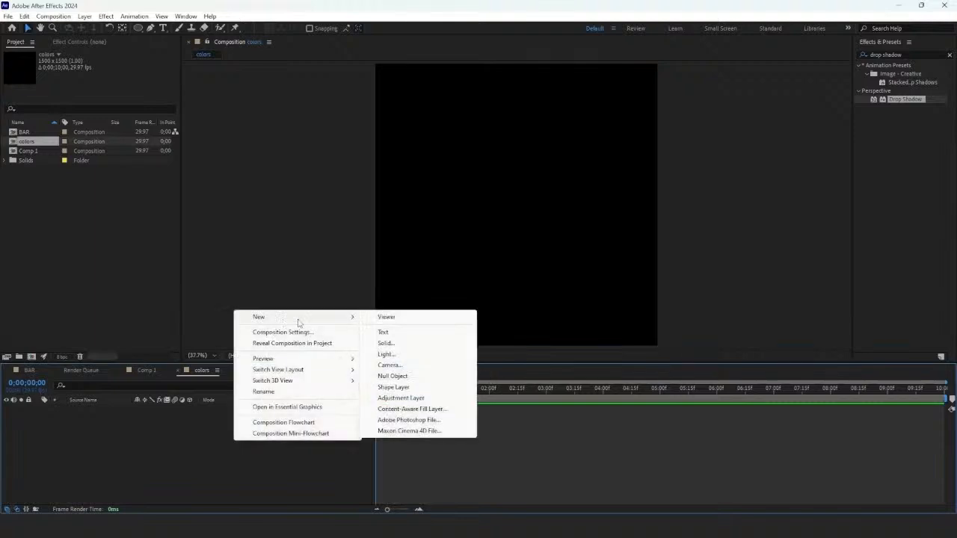
pyautogui.click(384, 343)
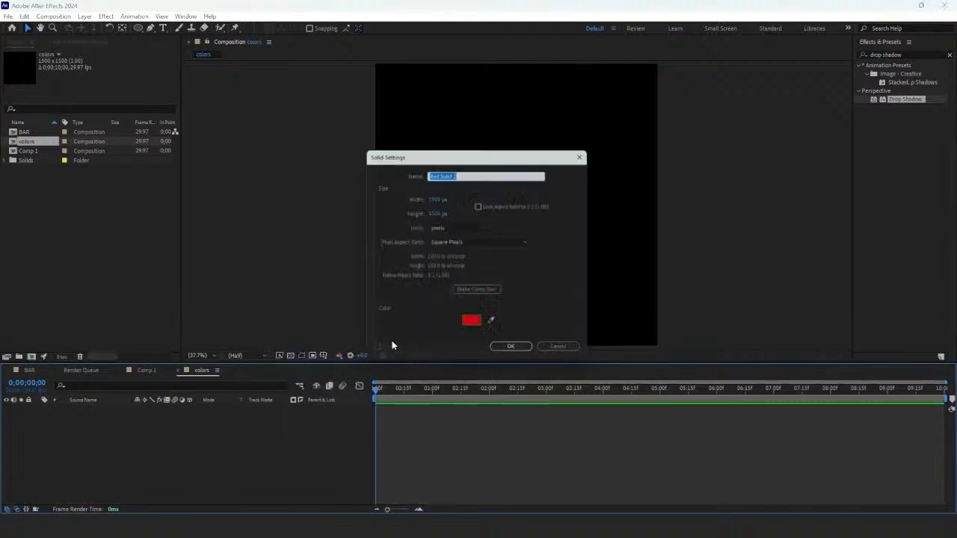
pyautogui.click(505, 354)
pyautogui.click(901, 55)
pyautogui.write('4-color')
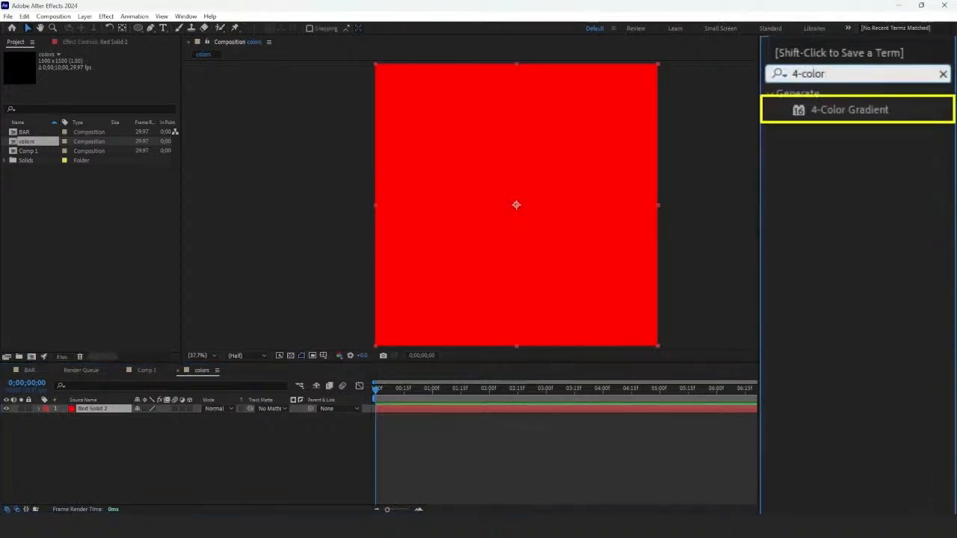
pyautogui.moveTo(849, 110); pyautogui.dragTo(104, 409)
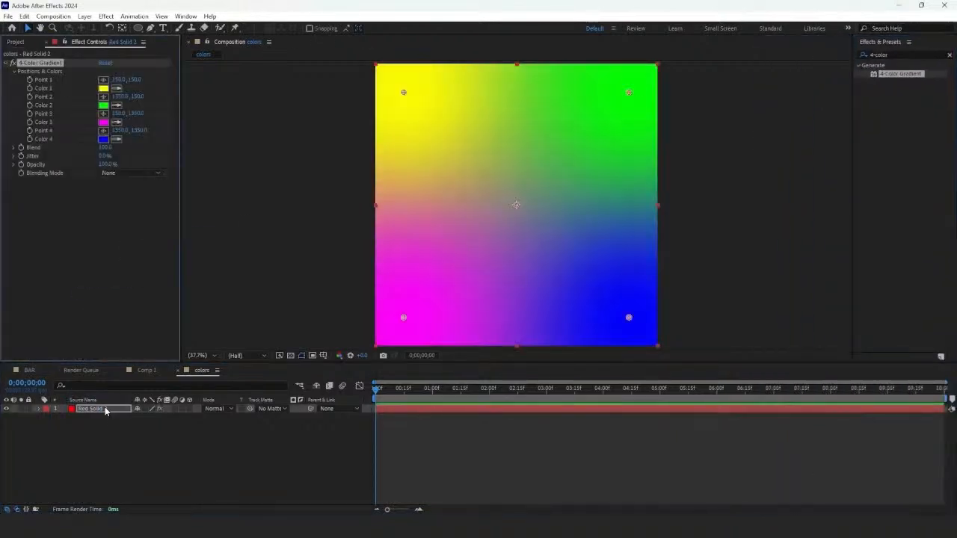
# Set the gradient's Color 1 to orange, Color 2 to red, Color 3 to blue and Color 4 to red
pyautogui.click(154, 117)
pyautogui.moveTo(498, 307); pyautogui.dragTo(505, 320)
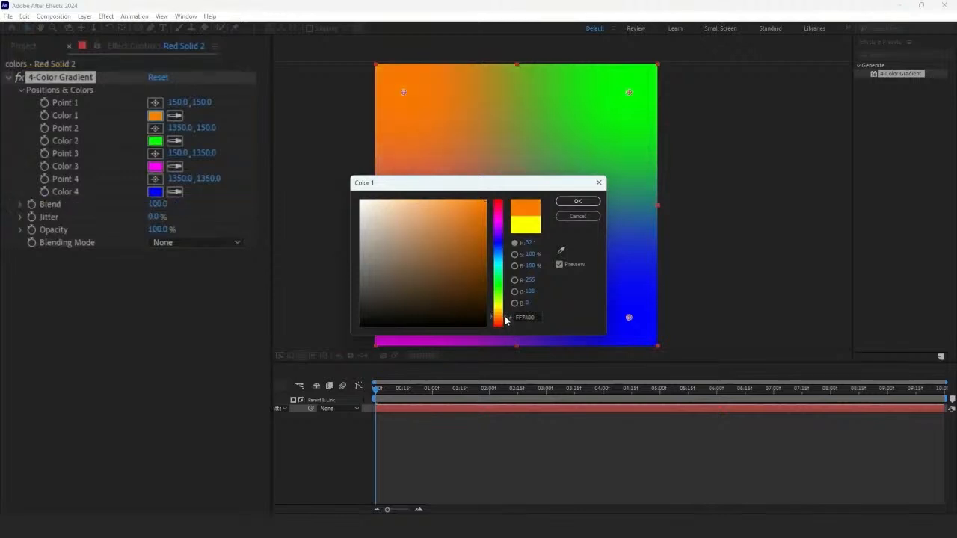
pyautogui.click(573, 202)
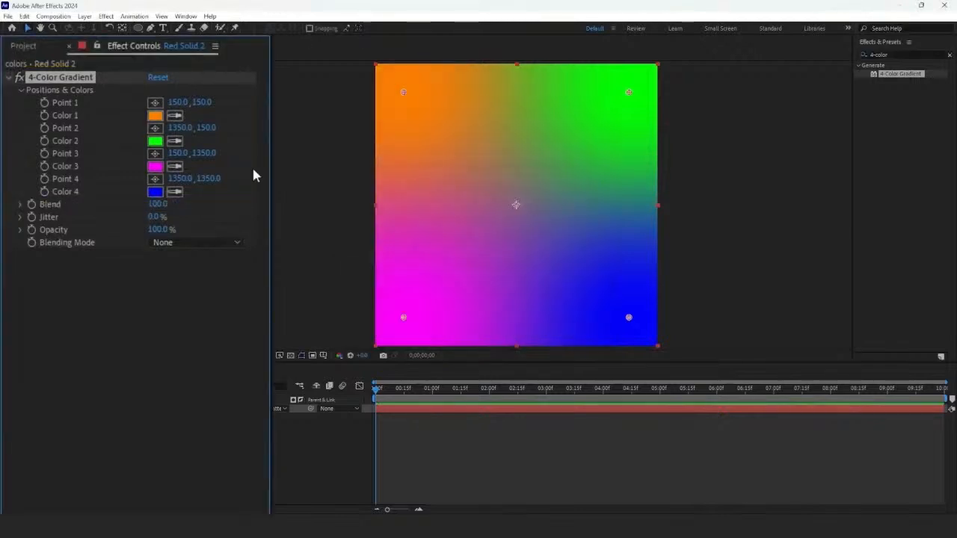
pyautogui.click(155, 141)
pyautogui.moveTo(498, 285); pyautogui.dragTo(498, 202)
pyautogui.click(577, 201)
pyautogui.click(154, 166)
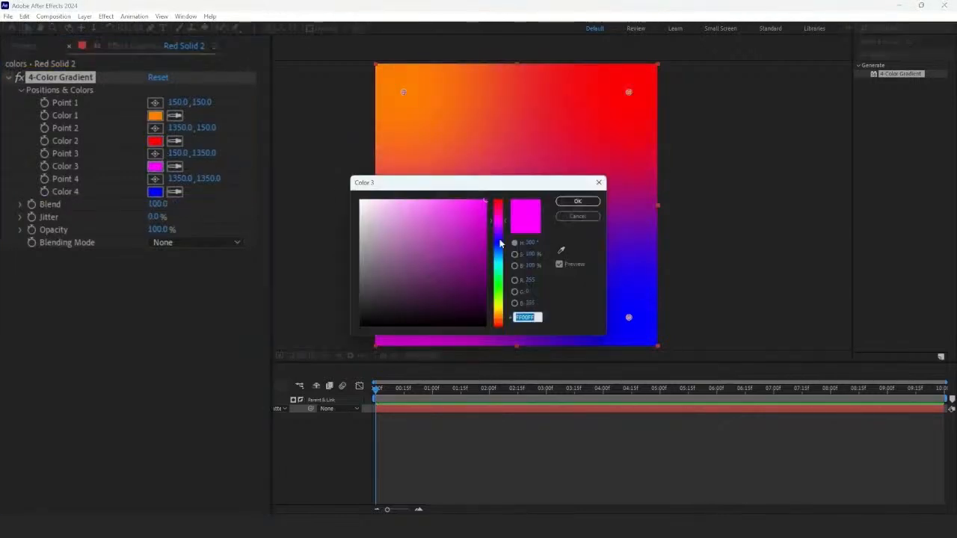
pyautogui.moveTo(500, 240); pyautogui.dragTo(499, 199)
pyautogui.click(560, 203)
pyautogui.click(154, 192)
pyautogui.click(572, 203)
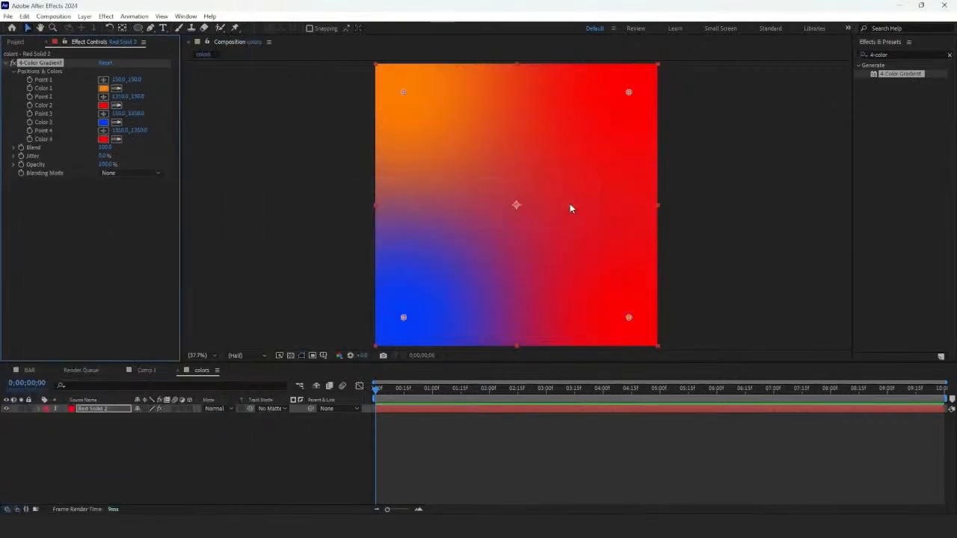
# Apply CC Star Burst to the gradient solid with Scatter set to 300 and Speed set to 3
pyautogui.click(950, 54)
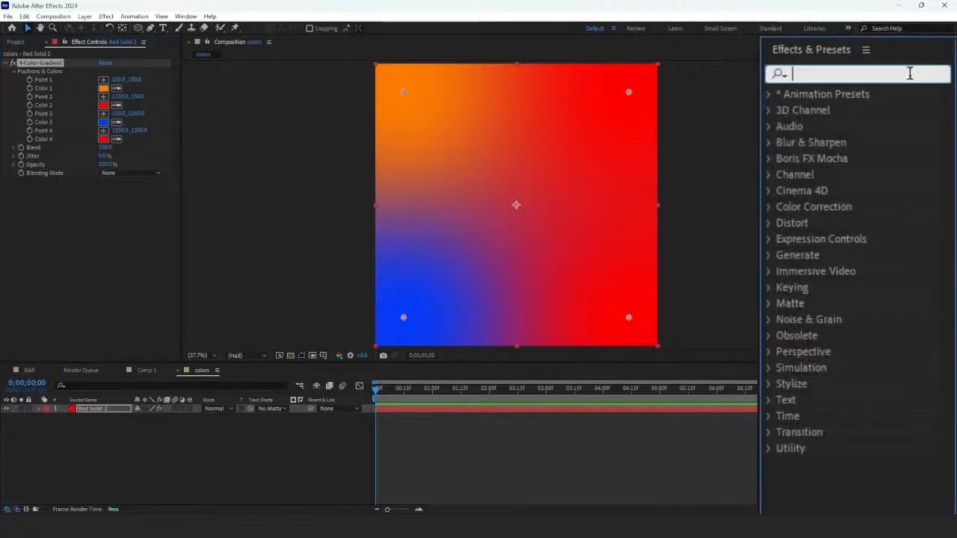
pyautogui.write('star')
pyautogui.moveTo(896, 173); pyautogui.dragTo(636, 342)
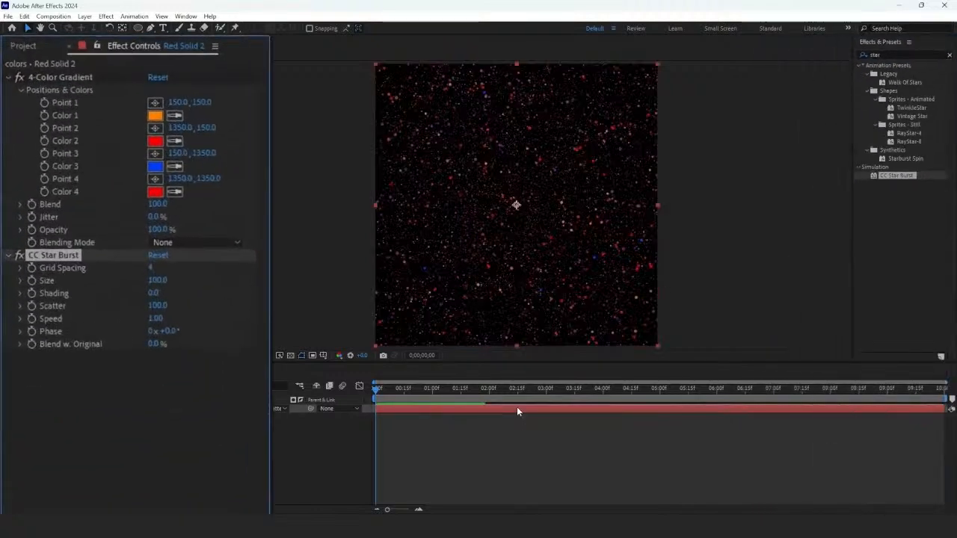
pyautogui.click(106, 215)
pyautogui.write('300')
pyautogui.click(186, 302)
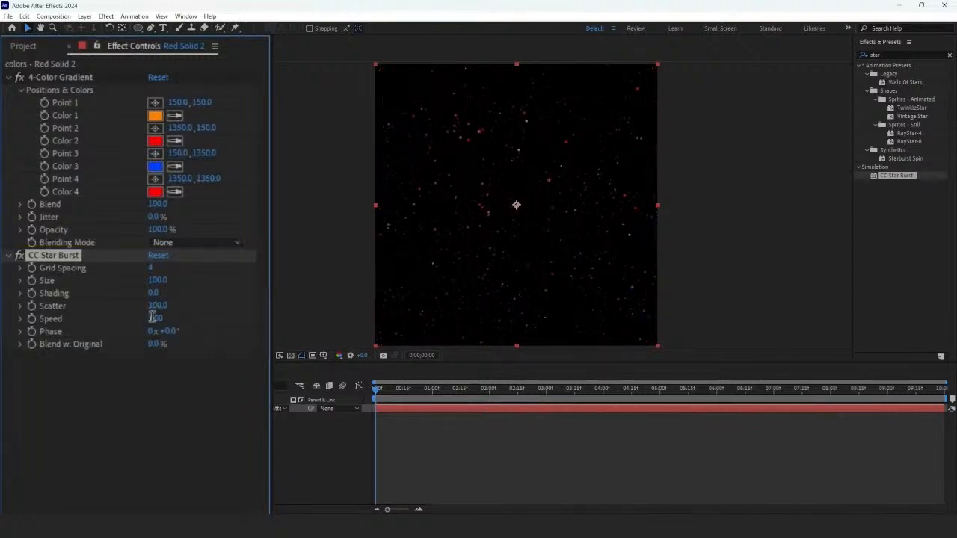
pyautogui.click(154, 319)
pyautogui.write('3')
pyautogui.click(176, 320)
# Set the CC Star Burst Grid Spacing to 30 and Size to 30, and preview the particles
pyautogui.click(154, 267)
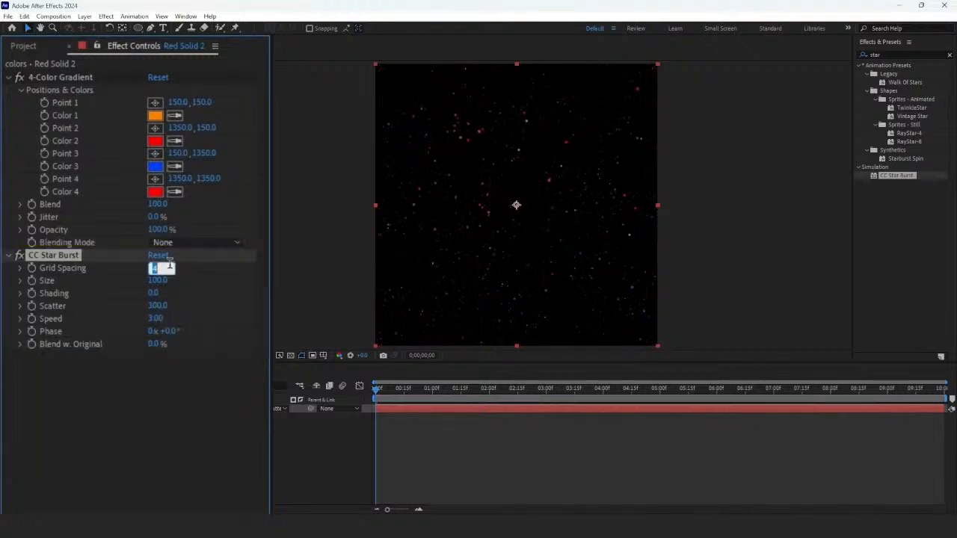
pyautogui.write('30')
pyautogui.press('Tab')
pyautogui.write('30')
pyautogui.press('Return')
pyautogui.click(291, 420)
pyautogui.press('space')
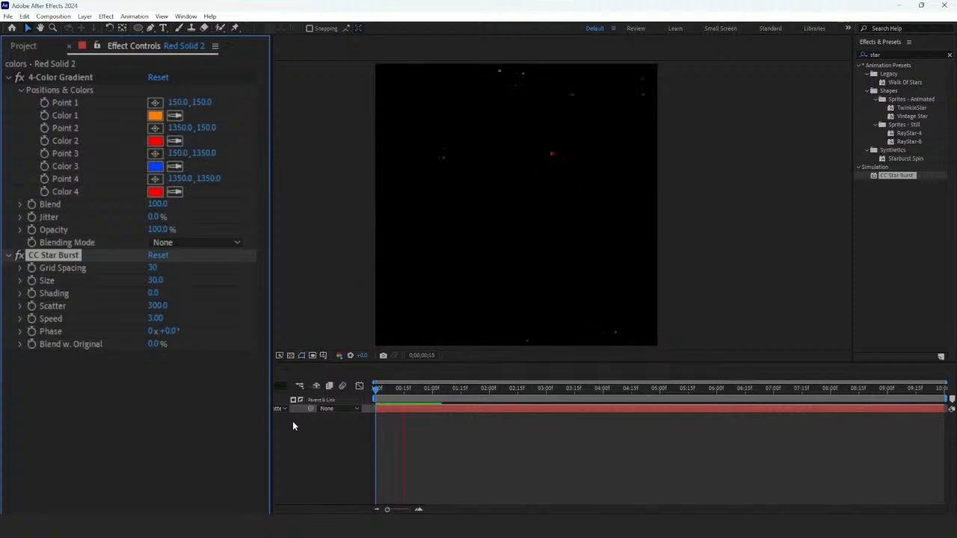
pyautogui.click(364, 401)
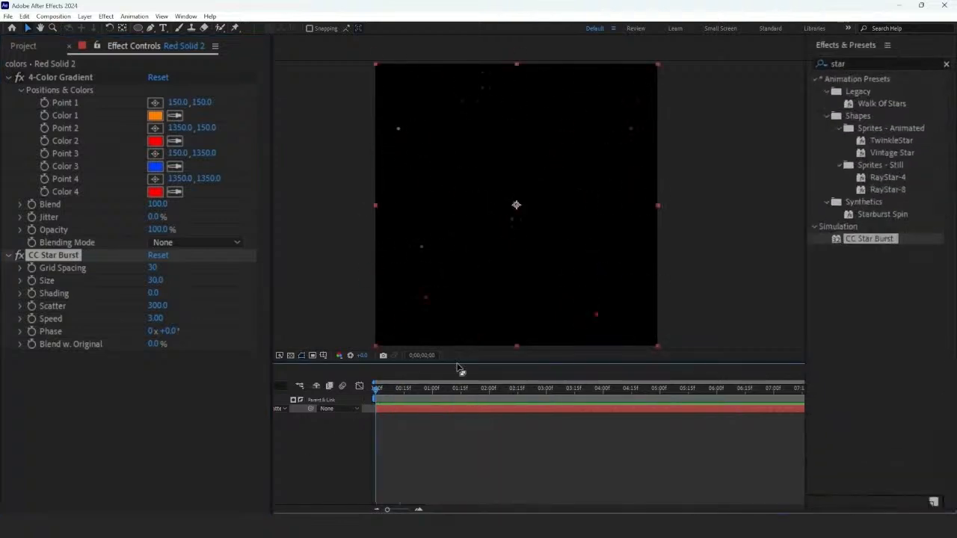
# Apply Fast Box Blur to the solid with Vertical blur dimensions and a Blur Radius of 2500
pyautogui.click(877, 54)
pyautogui.write('fast')
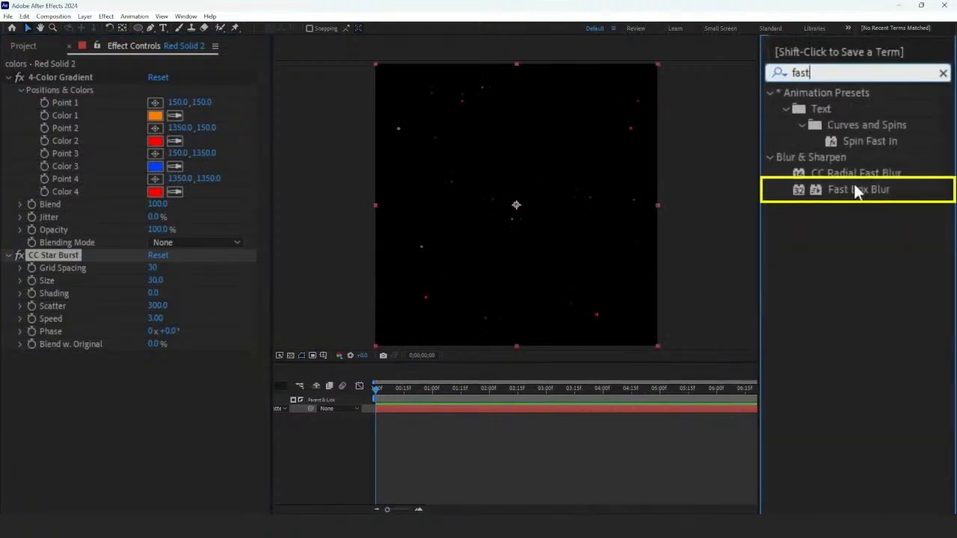
pyautogui.moveTo(854, 184); pyautogui.dragTo(459, 405)
pyautogui.click(237, 394)
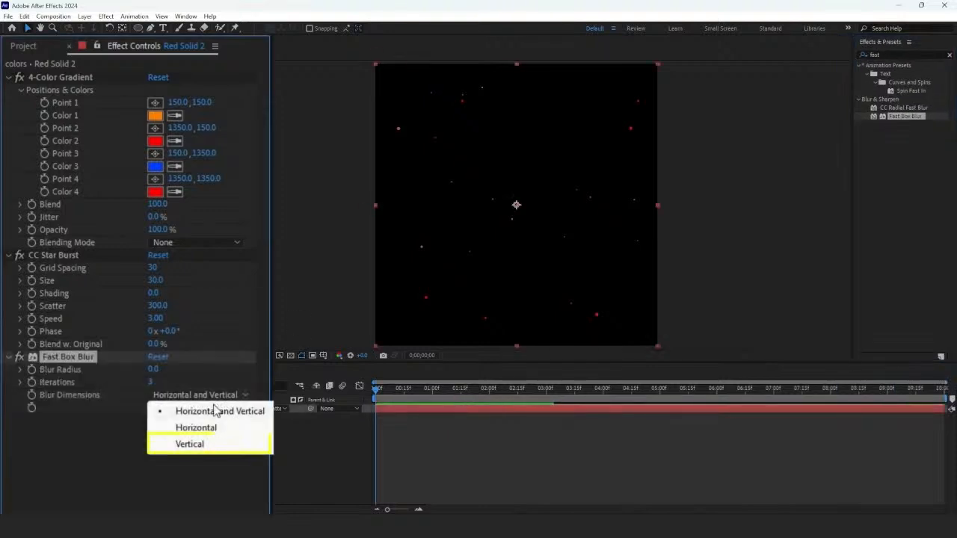
pyautogui.click(218, 445)
pyautogui.click(178, 373)
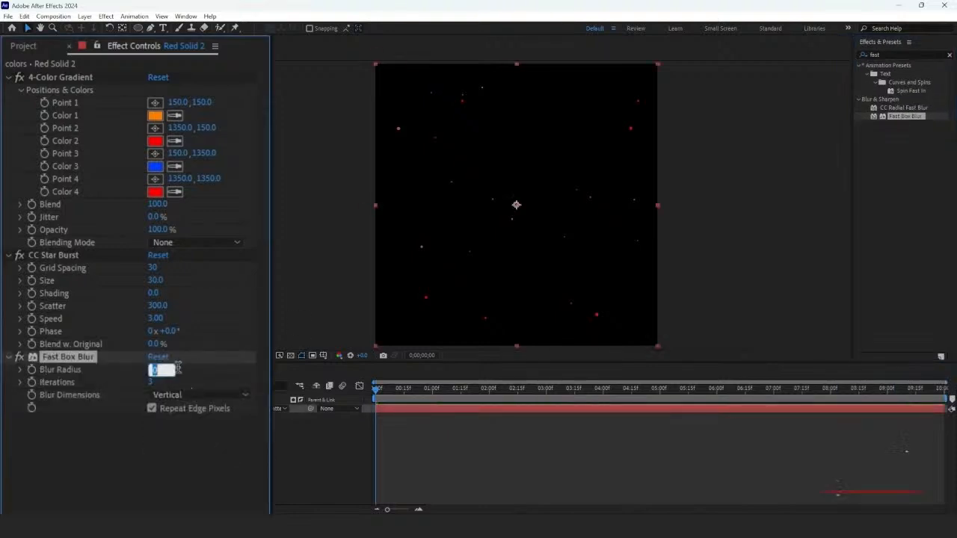
pyautogui.write('2500')
pyautogui.press('Return')
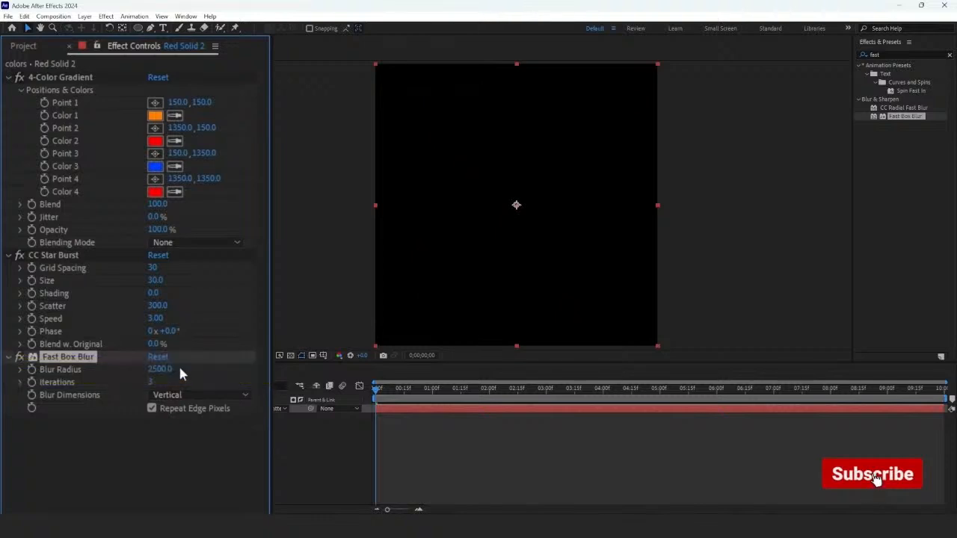
# Apply the Curves effect to the solid and raise the Alpha channel's lowest point to the maximum output
pyautogui.click(880, 53)
pyautogui.write('curve')
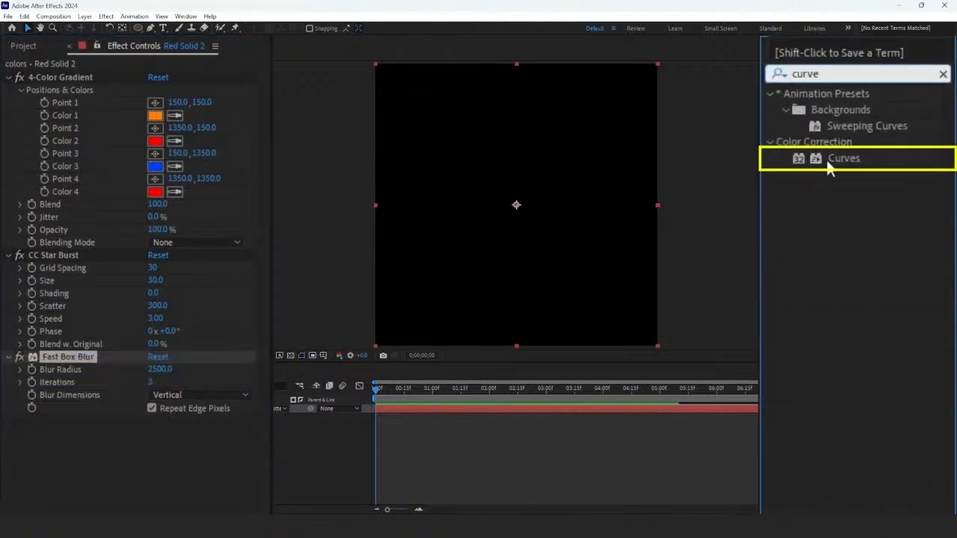
pyautogui.moveTo(828, 168); pyautogui.dragTo(452, 407)
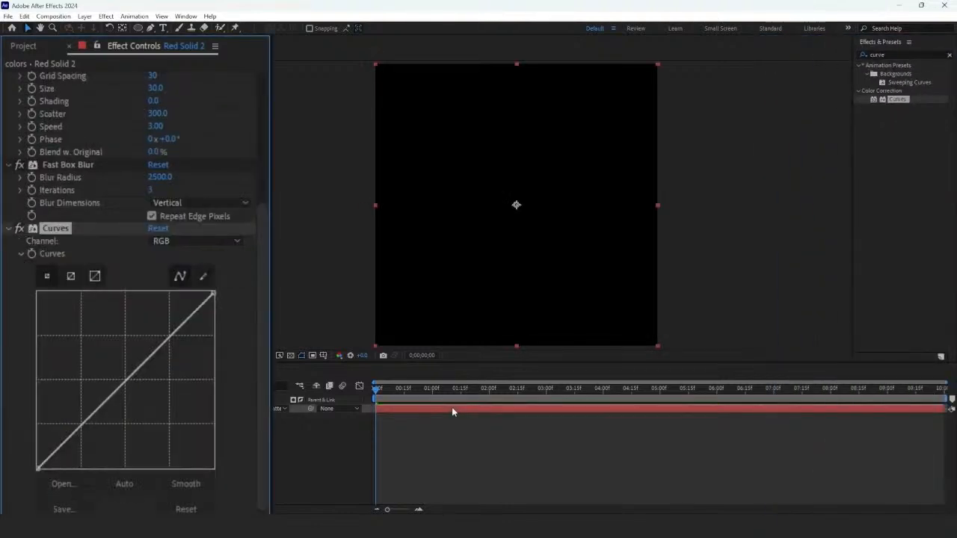
pyautogui.click(196, 241)
pyautogui.click(175, 323)
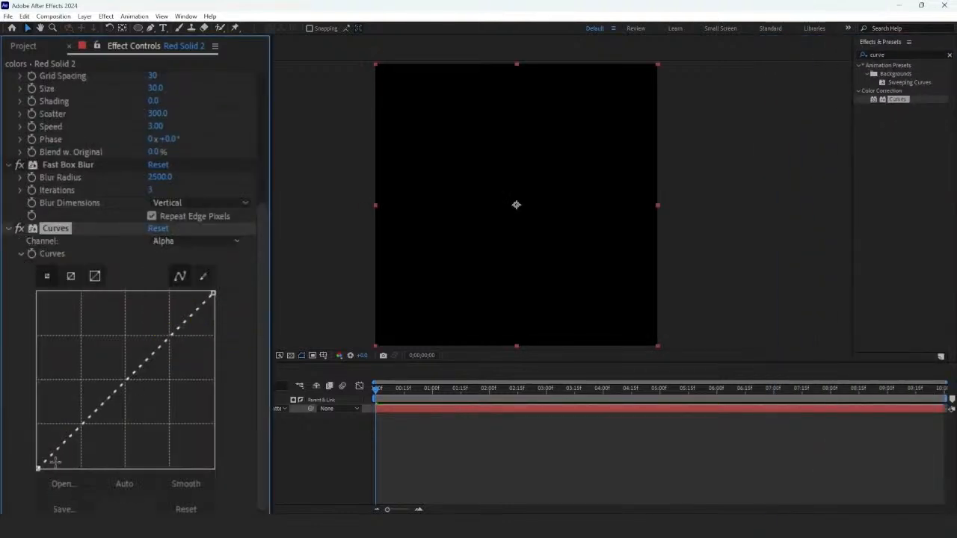
pyautogui.moveTo(35, 465); pyautogui.dragTo(20, 295)
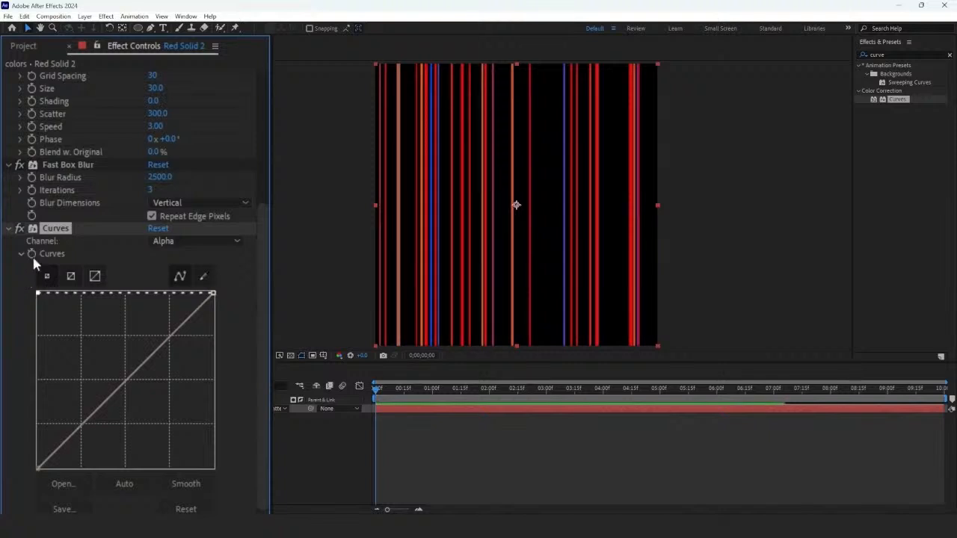
# Set the CC Star Burst Size to 38
pyautogui.scroll(3, 24, 311)
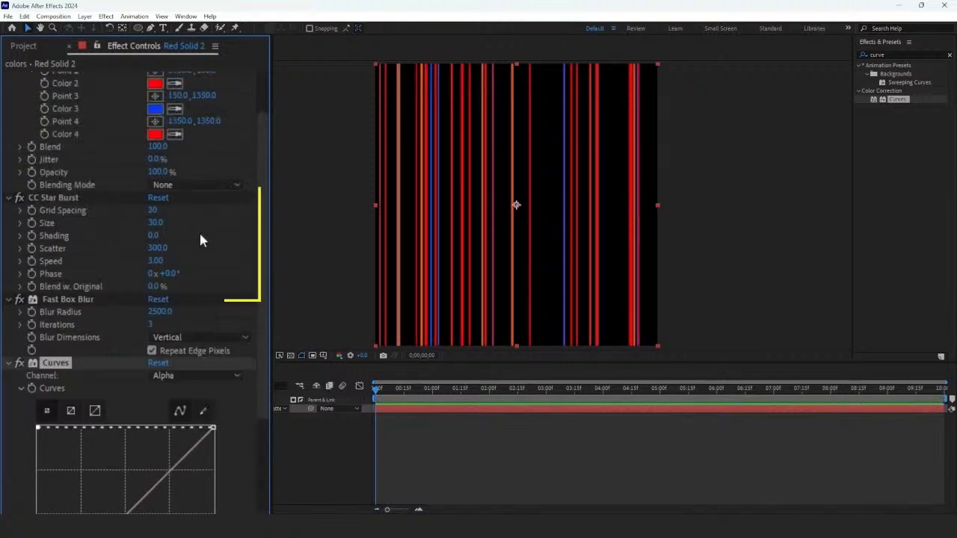
pyautogui.moveTo(154, 222)
pyautogui.mouseDown()
pyautogui.moveTo(177, 222)
pyautogui.moveTo(160, 222)
pyautogui.mouseUp()
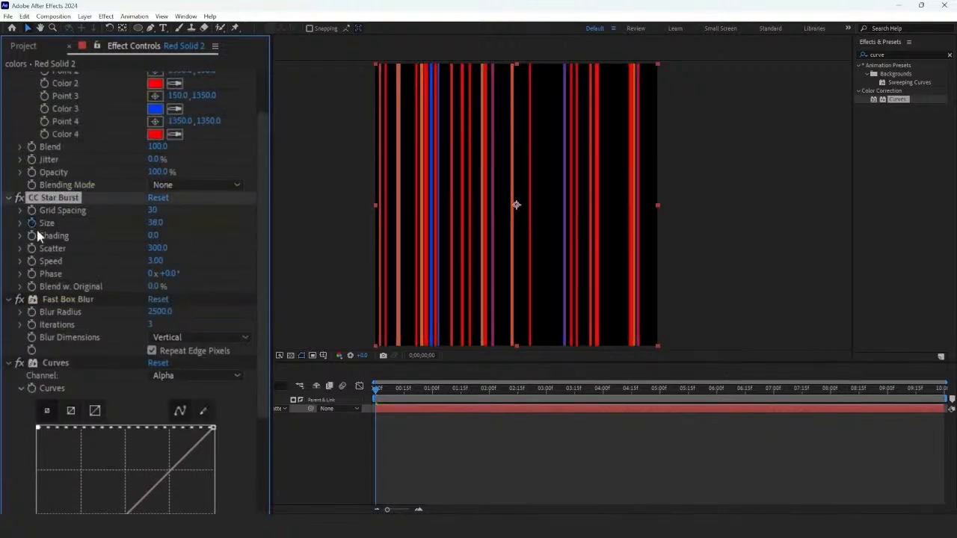
# Move the CC Star Burst Size keyframe to about 0;28 and add a Size keyframe of 40 at about 1;09, previewing the stripes
pyautogui.moveTo(452, 392); pyautogui.dragTo(448, 396)
pyautogui.click(448, 409)
pyautogui.press('u')
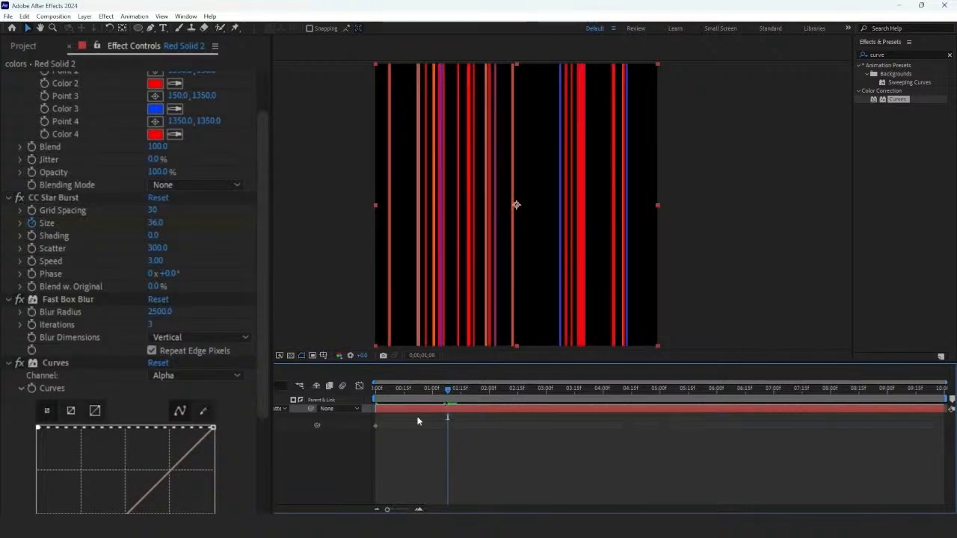
pyautogui.moveTo(376, 426); pyautogui.dragTo(405, 429)
pyautogui.moveTo(449, 394); pyautogui.dragTo(450, 394)
pyautogui.moveTo(155, 223); pyautogui.dragTo(168, 224)
pyautogui.press('space')
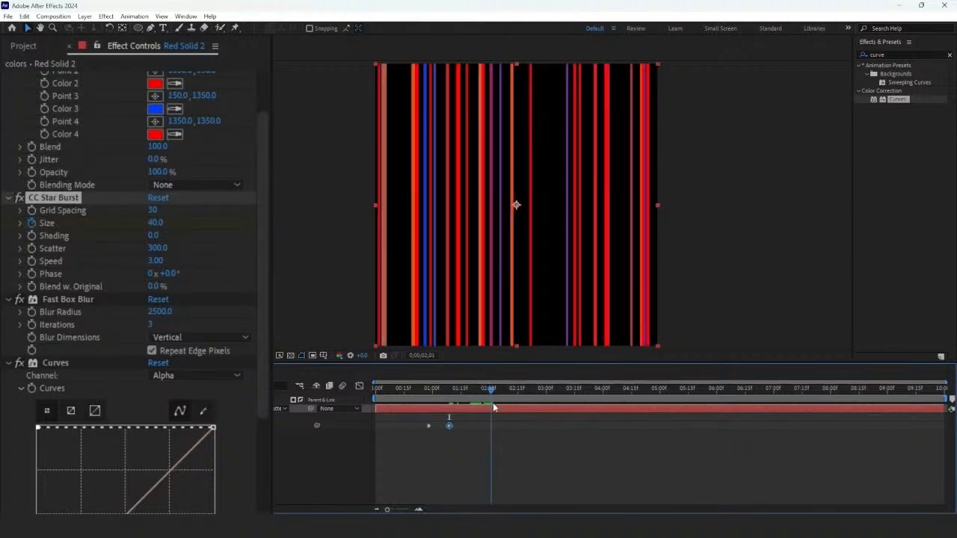
pyautogui.press('space')
# Find the Venetian Blinds transition effect and apply it to the red solid
pyautogui.doubleClick(897, 55)
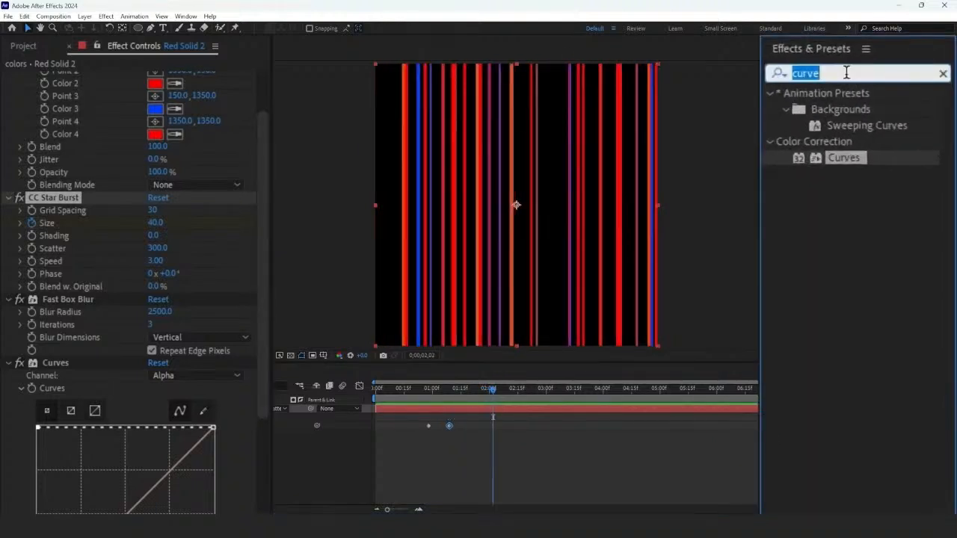
pyautogui.write('venetian')
pyautogui.moveTo(908, 98); pyautogui.dragTo(509, 408)
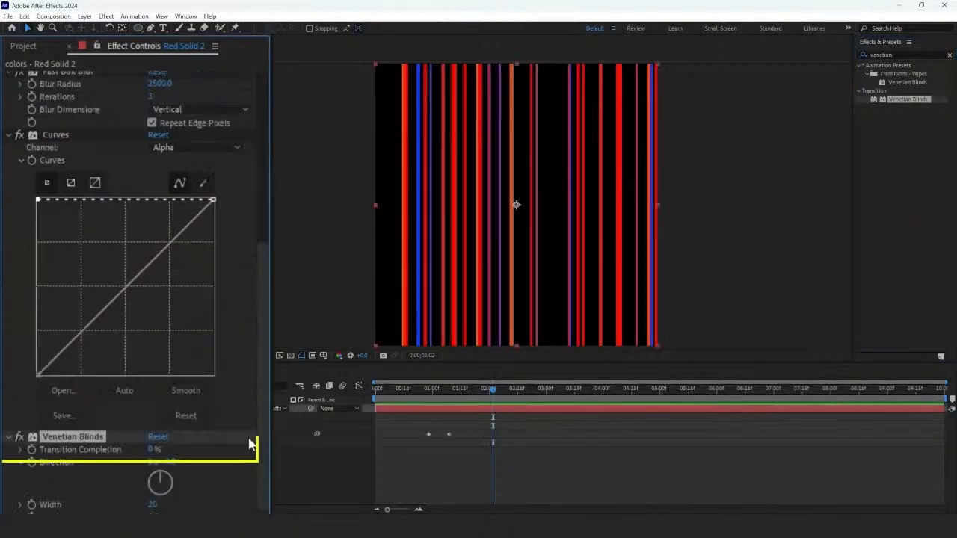
# Keyframe the Venetian Blinds Transition Completion at 0% at about 1;13 and raise it at about 2;00 to wipe the stripes away
pyautogui.moveTo(151, 450); pyautogui.dragTo(159, 464)
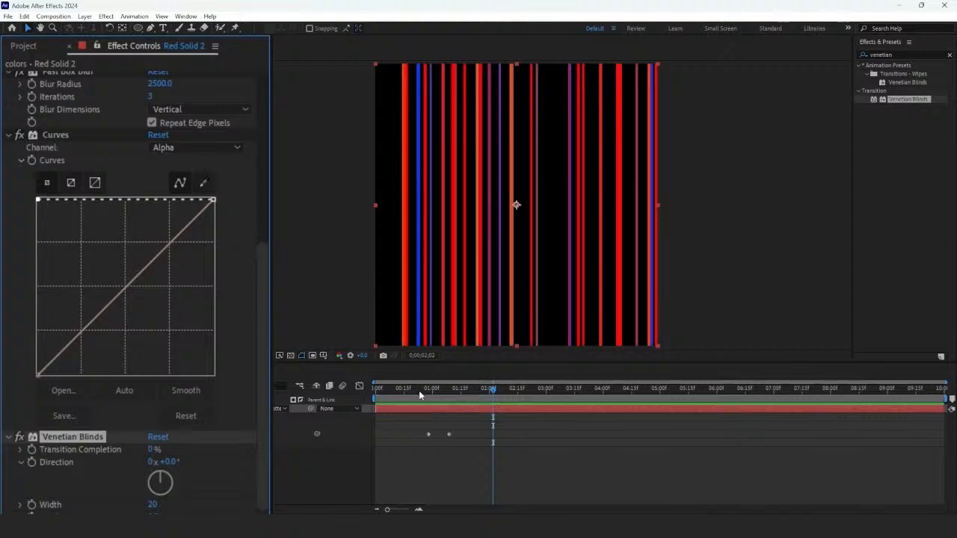
pyautogui.moveTo(419, 390); pyautogui.dragTo(457, 401)
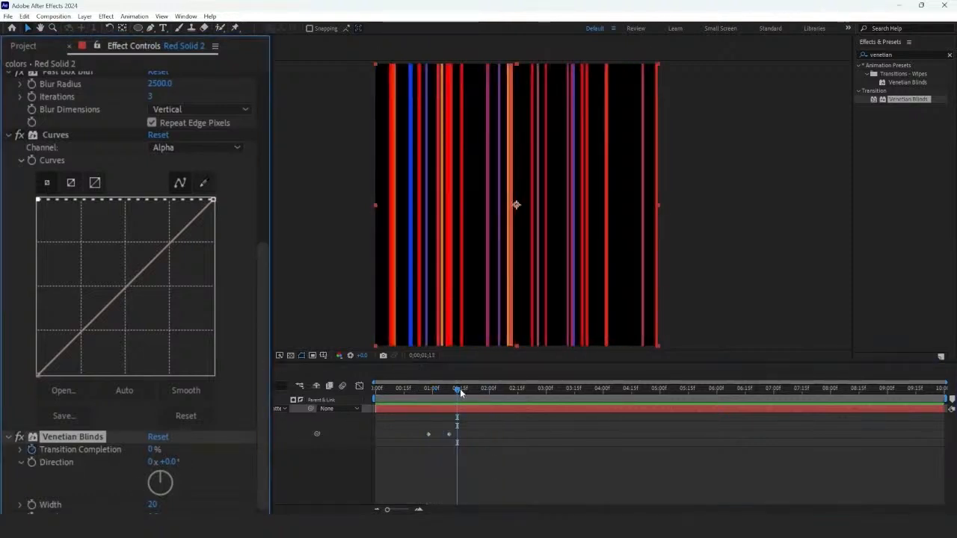
pyautogui.click(461, 409)
pyautogui.moveTo(460, 397); pyautogui.dragTo(489, 396)
pyautogui.moveTo(154, 451); pyautogui.dragTo(248, 459)
# Add Transition Completion keyframes of 100% at the start and 0% at about 0;08 to wipe the stripes in
pyautogui.moveTo(489, 390); pyautogui.dragTo(390, 410)
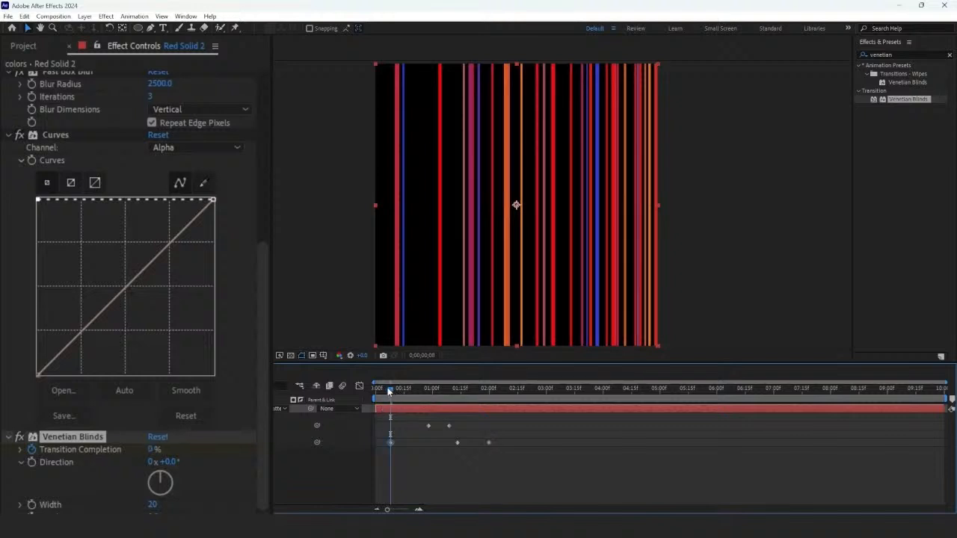
pyautogui.moveTo(388, 391); pyautogui.dragTo(376, 388)
pyautogui.moveTo(152, 450); pyautogui.dragTo(227, 450)
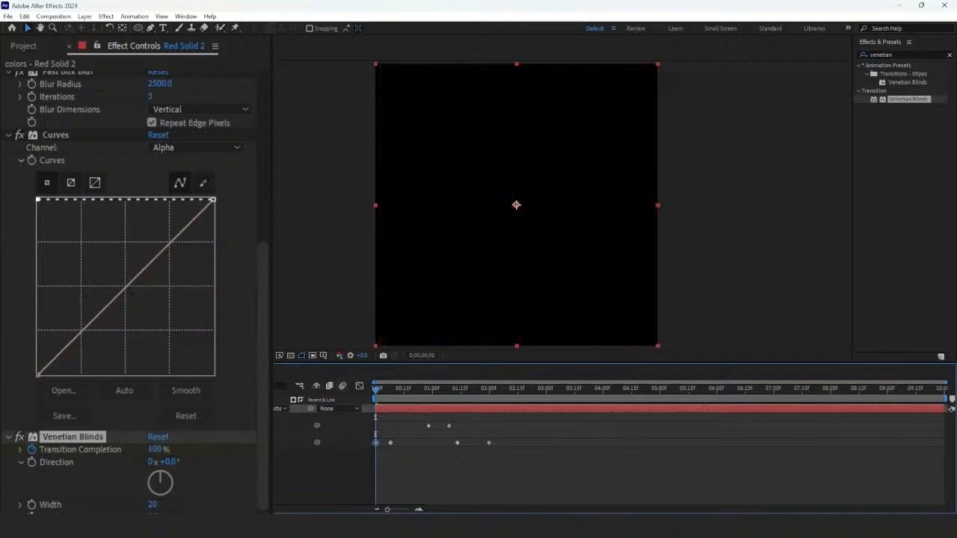
pyautogui.moveTo(379, 390)
pyautogui.mouseDown()
pyautogui.moveTo(406, 390)
pyautogui.moveTo(391, 390)
pyautogui.mouseUp()
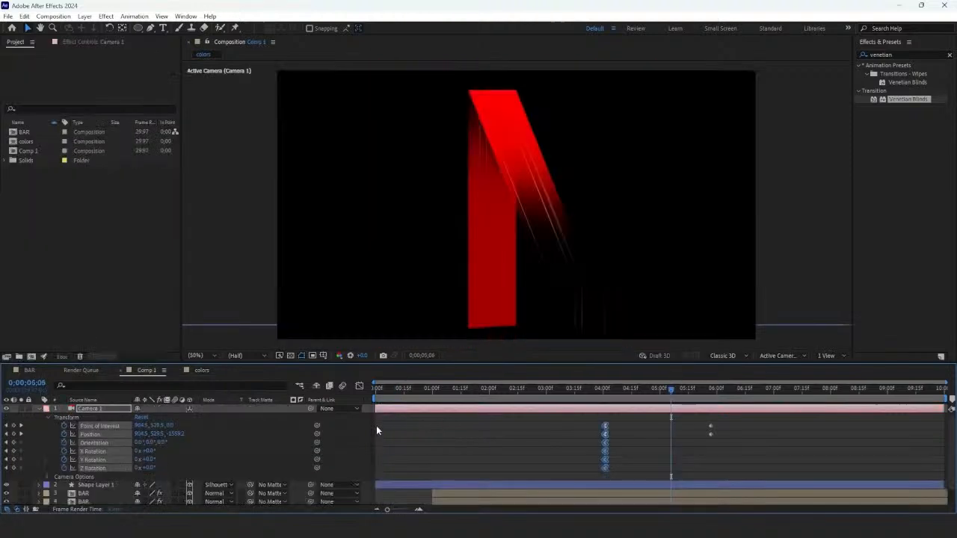
# Place the colors composition in Comp 1 directly below Shape Layer 1, starting at about 4;23
pyautogui.scroll(-1, 506, 429)
pyautogui.moveTo(23, 142); pyautogui.dragTo(102, 471)
pyautogui.moveTo(538, 475); pyautogui.dragTo(764, 473)
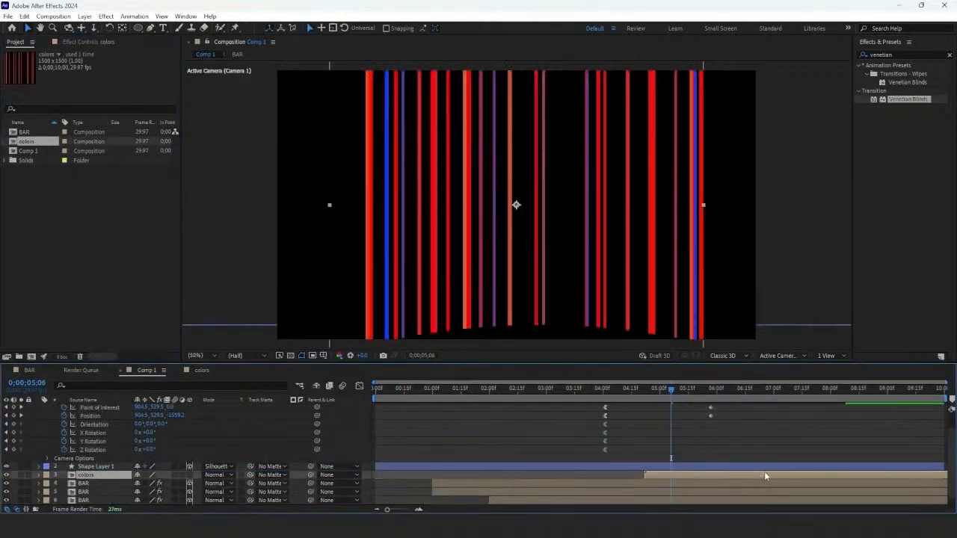
# Narrow and shrink the colors layer at about 5;03 to cover the left bar of the N
pyautogui.moveTo(672, 390); pyautogui.dragTo(666, 392)
pyautogui.scroll(-3, 631, 219)
pyautogui.scroll(1, 631, 218)
pyautogui.moveTo(610, 205); pyautogui.dragTo(539, 217)
pyautogui.moveTo(538, 297); pyautogui.dragTo(490, 250)
pyautogui.scroll(1, 528, 255)
pyautogui.moveTo(535, 205); pyautogui.dragTo(528, 207)
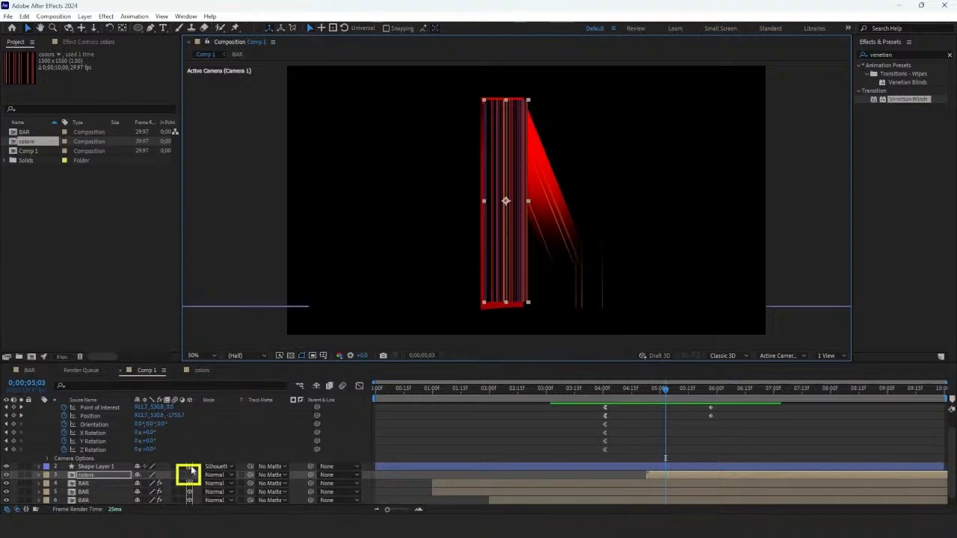
# Make the colors layer 3D and refit it over the left bar of the N
pyautogui.click(188, 475)
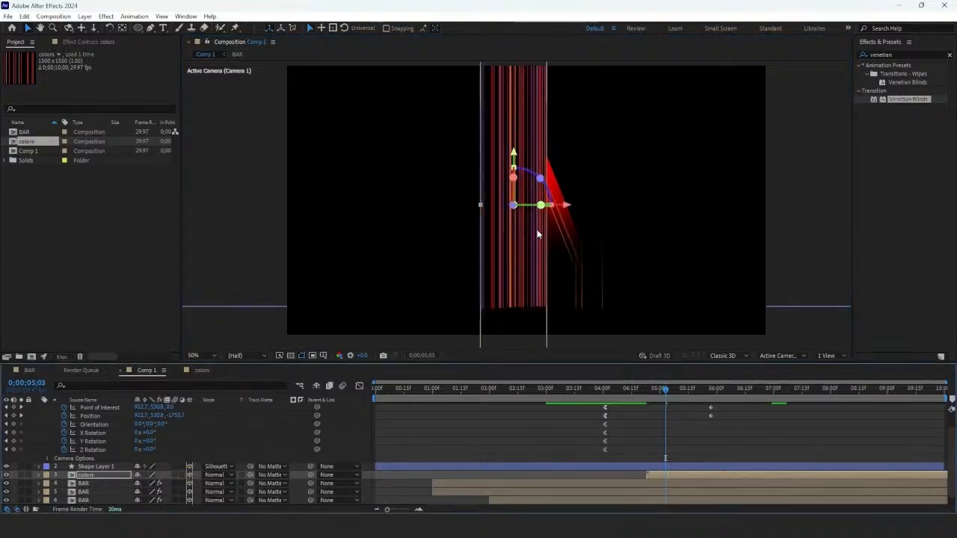
pyautogui.scroll(-1, 526, 261)
pyautogui.scroll(1, 526, 258)
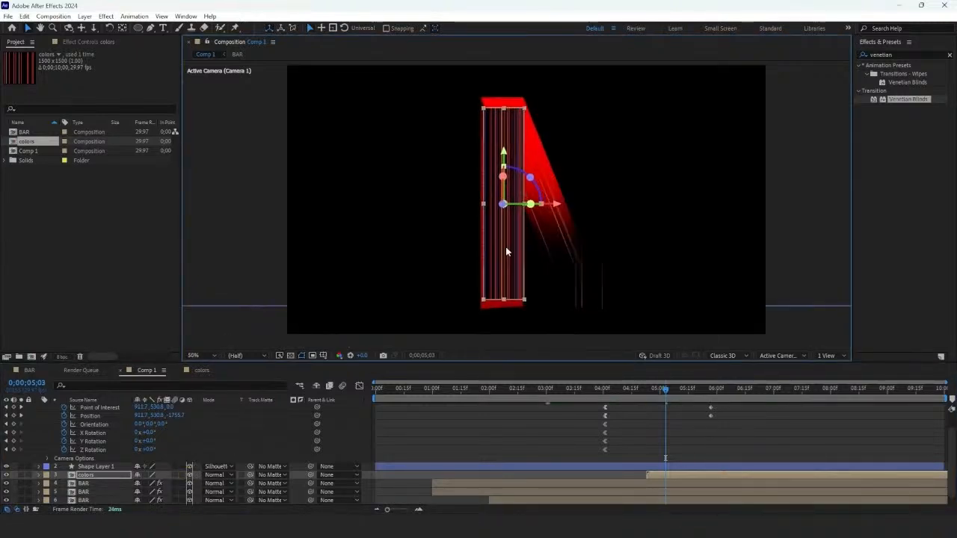
pyautogui.moveTo(509, 284)
pyautogui.mouseDown()
pyautogui.moveTo(524, 306)
pyautogui.moveTo(512, 299)
pyautogui.mouseUp()
pyautogui.click(512, 299)
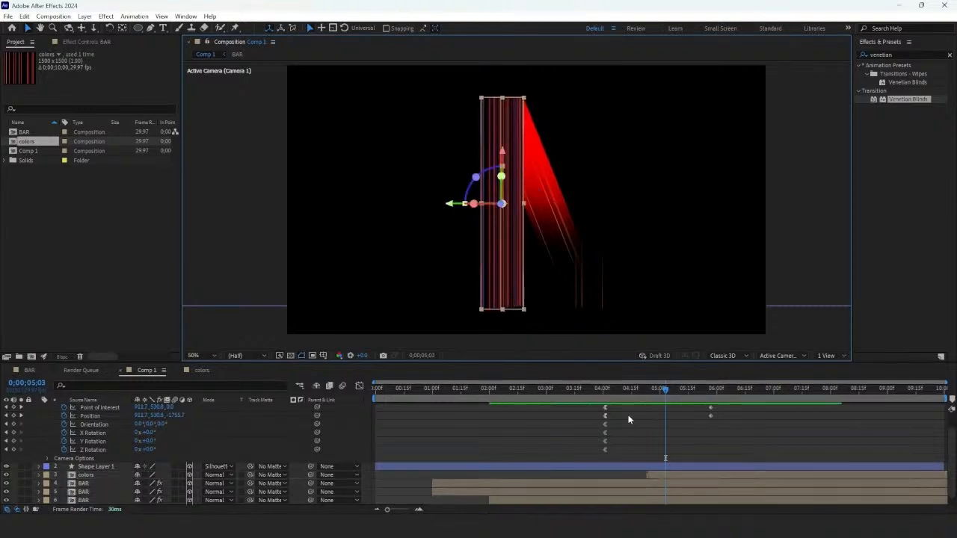
# Move the colors layer below the two upper BAR layers and preview the camera move from about 3;27
pyautogui.click(649, 476)
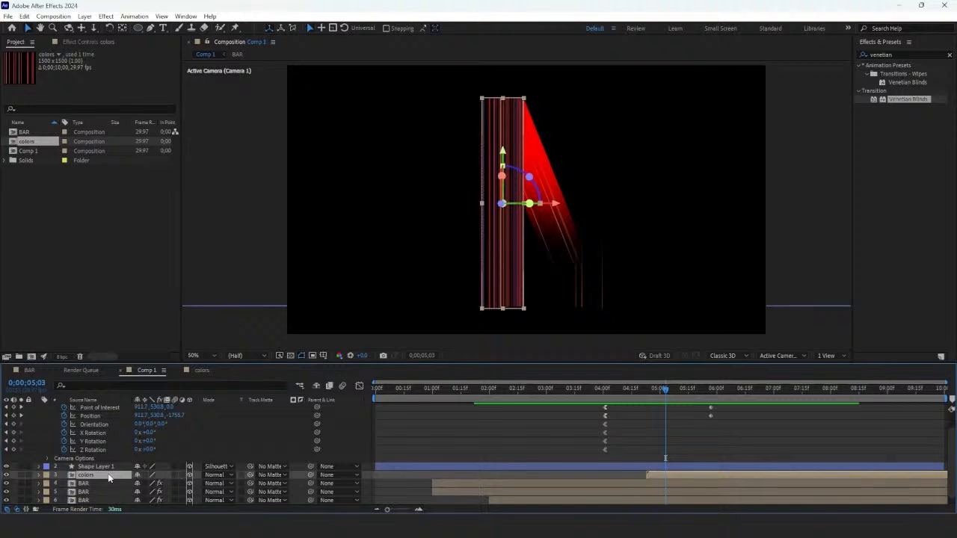
pyautogui.moveTo(108, 477); pyautogui.dragTo(107, 494)
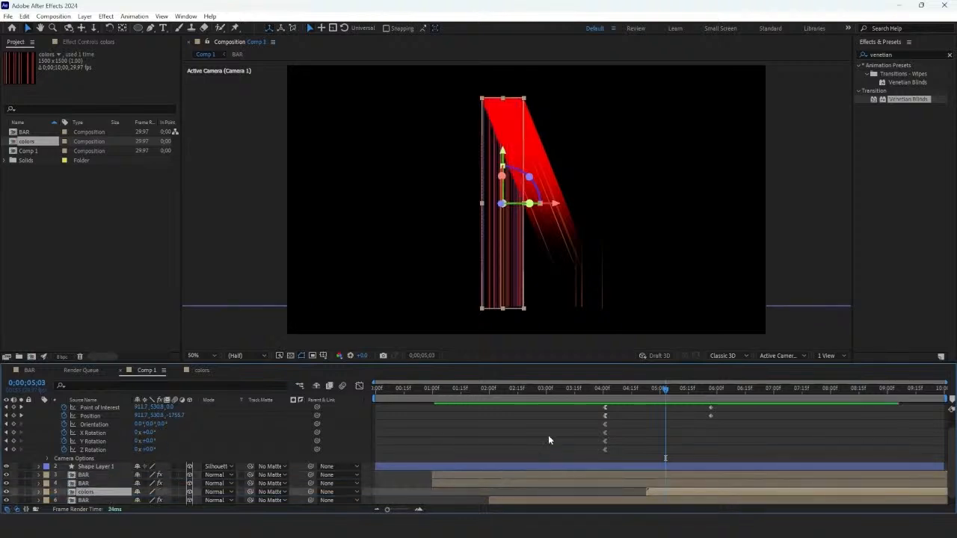
pyautogui.moveTo(616, 390); pyautogui.dragTo(597, 390)
pyautogui.press('space')
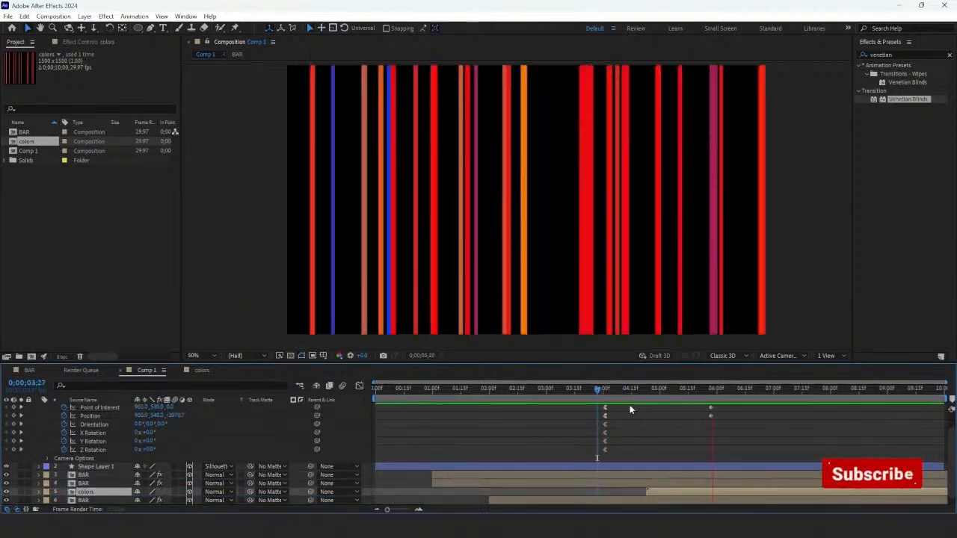
pyautogui.press('space')
pyautogui.click(606, 390)
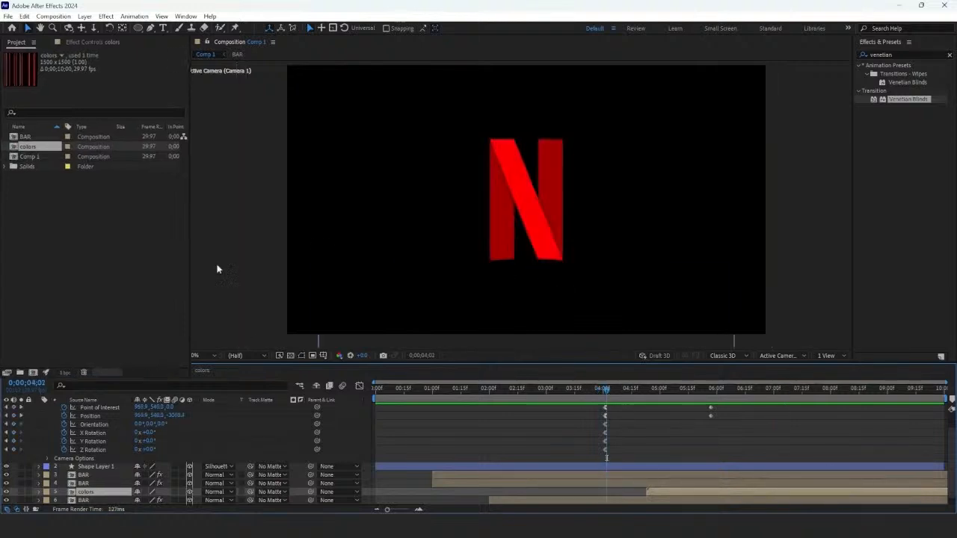
# Create a new composition from Comp 1 and preview it
pyautogui.click(33, 151)
pyautogui.moveTo(48, 207); pyautogui.dragTo(26, 477)
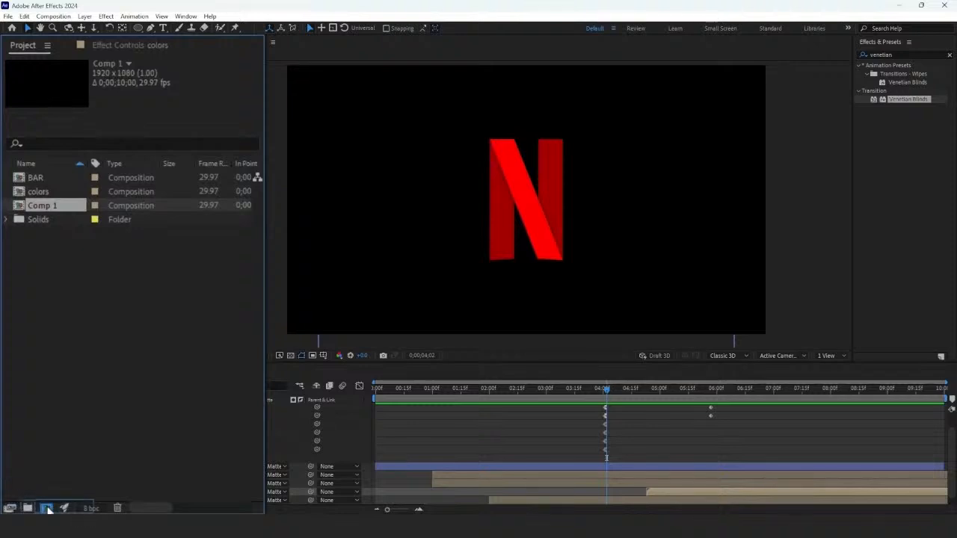
pyautogui.moveTo(47, 508); pyautogui.dragTo(47, 509)
pyautogui.press('space')
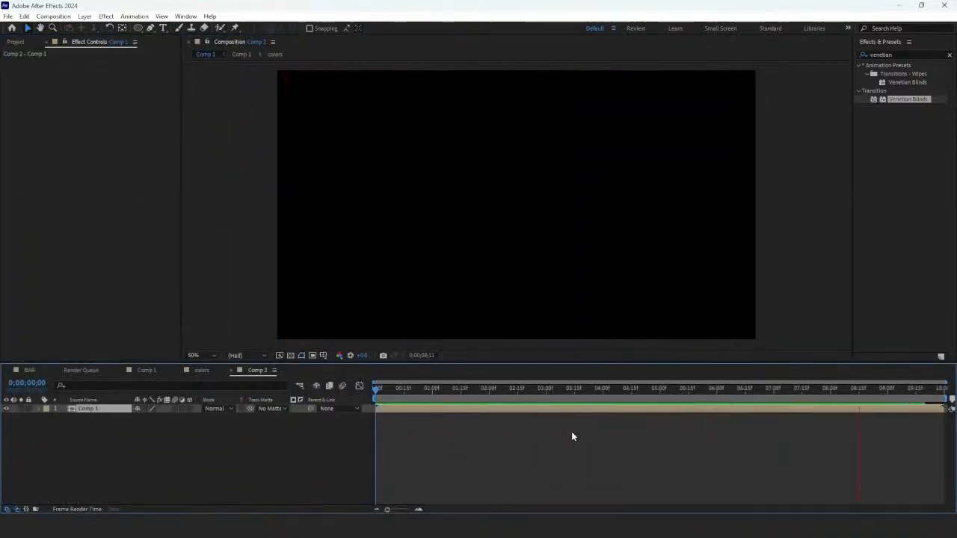
# Enable time remapping on the nested Comp 1 layer and add a Time Remap keyframe at about 3;02
pyautogui.click(604, 388)
pyautogui.rightClick(604, 409)
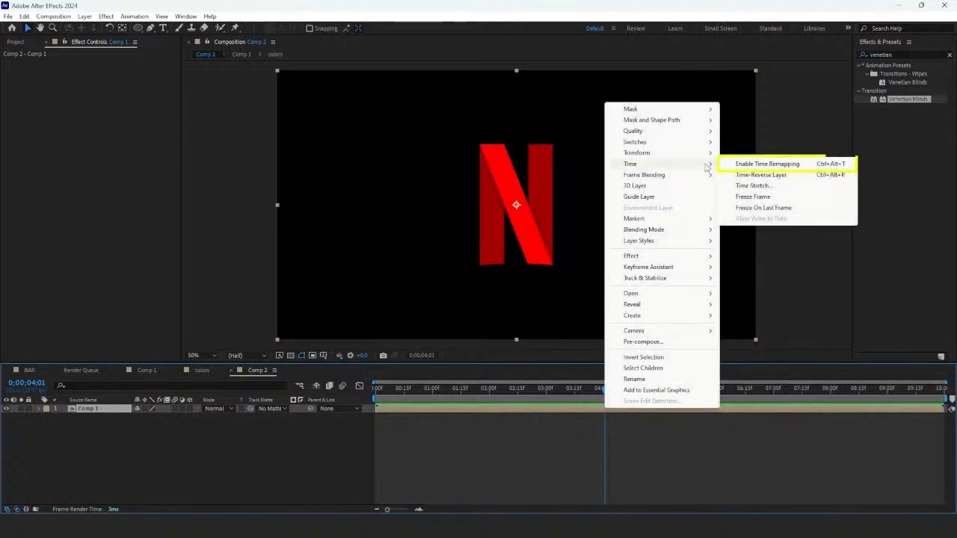
pyautogui.click(733, 164)
pyautogui.moveTo(441, 388); pyautogui.dragTo(551, 429)
pyautogui.click(13, 418)
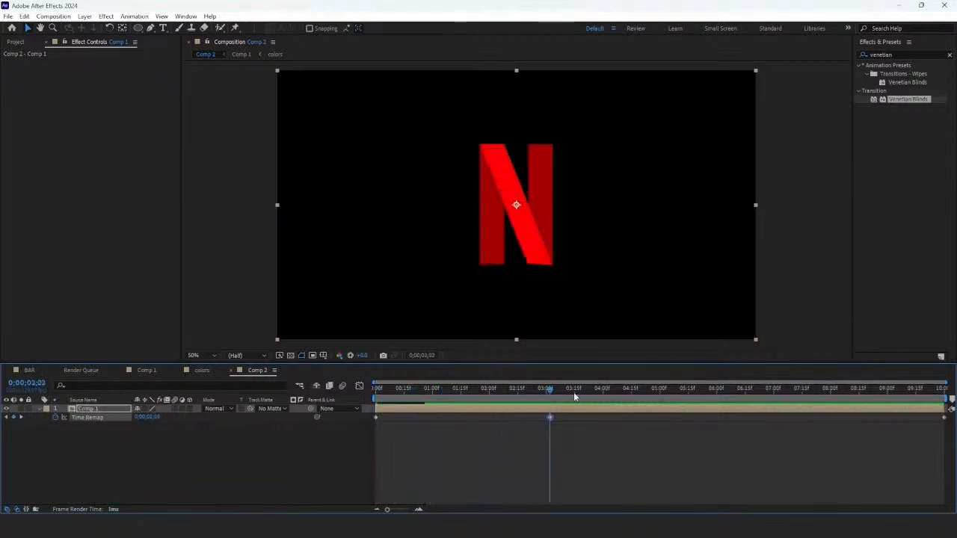
# Shift all Time Remap keyframes after the first earlier, with the second one at about 0;25, and preview the new timing
pyautogui.moveTo(573, 392); pyautogui.dragTo(812, 401)
pyautogui.moveTo(518, 416); pyautogui.dragTo(948, 428)
pyautogui.moveTo(550, 417); pyautogui.dragTo(423, 417)
pyautogui.press('space')
pyautogui.press('space')
pyautogui.press('Home')
pyautogui.press('space')
pyautogui.press('space')
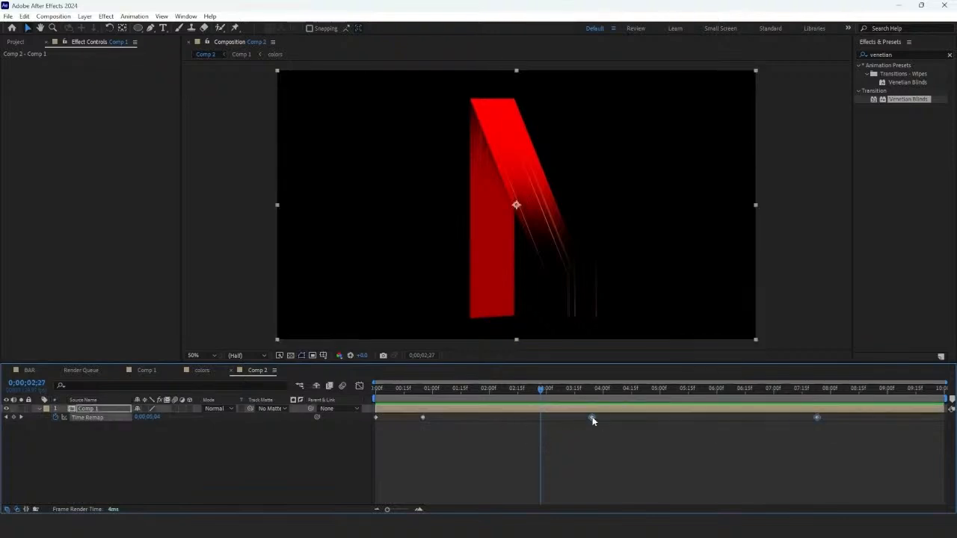
# Move the last two Time Remap keyframes earlier, with the first of them at about 2;29, and play the animation
pyautogui.moveTo(591, 418); pyautogui.dragTo(544, 419)
pyautogui.click(492, 445)
pyautogui.press('Home')
pyautogui.press('space')
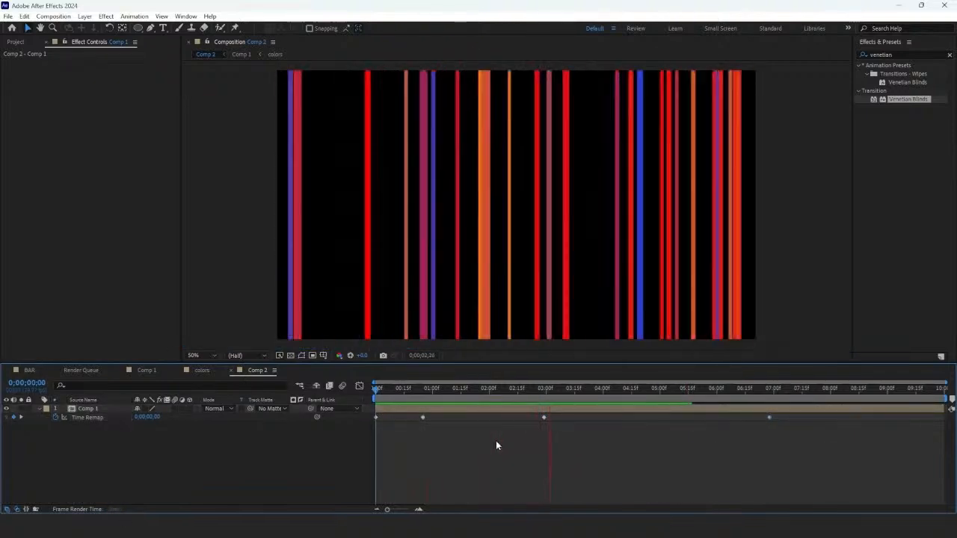
pyautogui.press('space')
pyautogui.press('space')
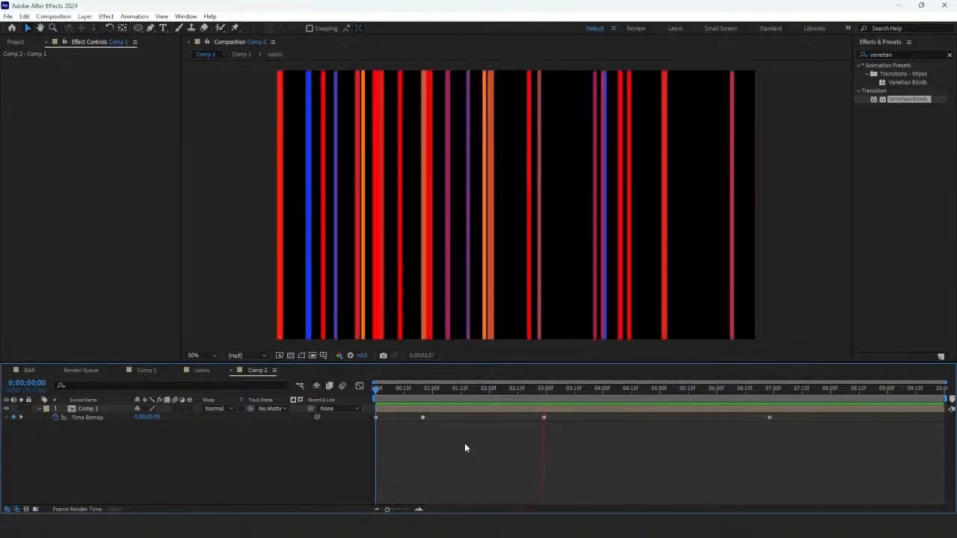
# Add an adjustment layer above Comp 1 and apply the Glow effect to it
pyautogui.moveTo(632, 388); pyautogui.dragTo(492, 402)
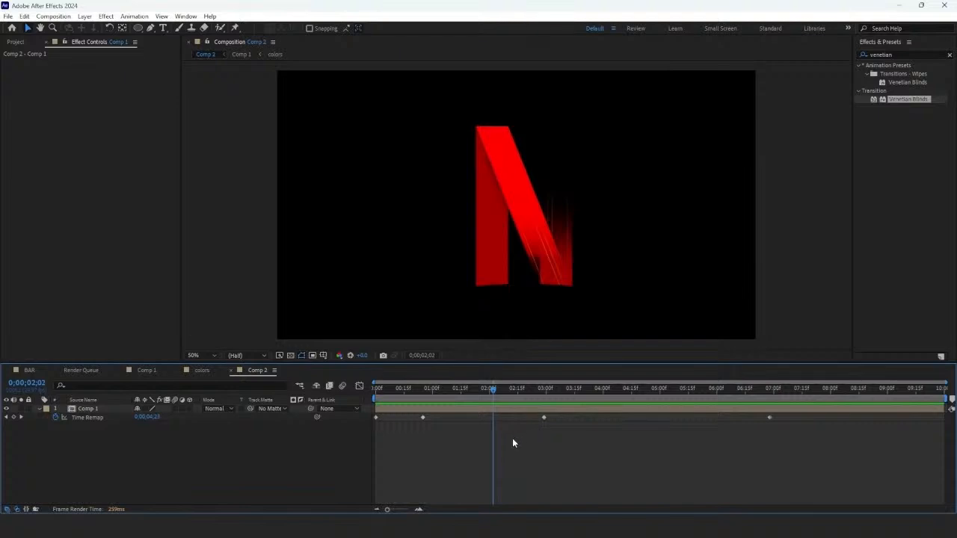
pyautogui.rightClick(306, 444)
pyautogui.moveTo(344, 321)
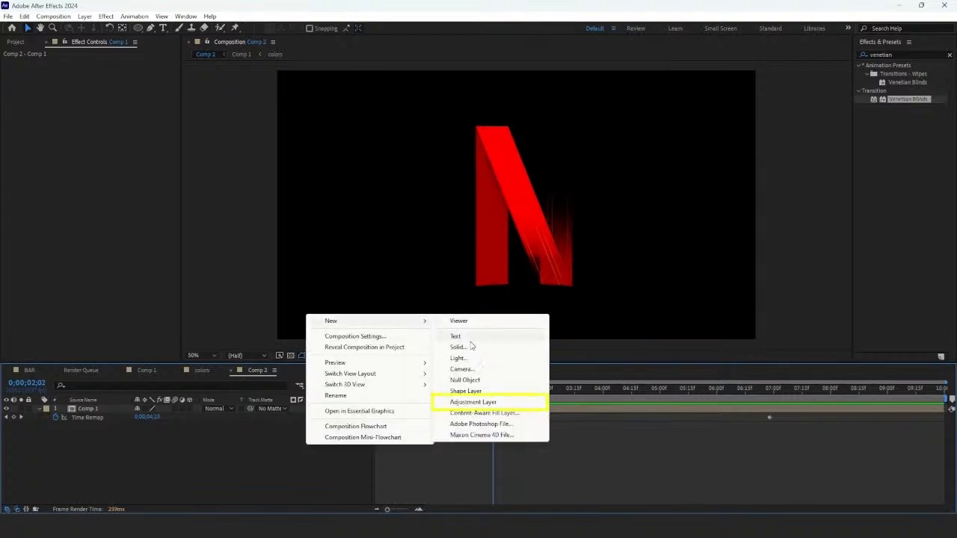
pyautogui.click(482, 400)
pyautogui.click(886, 55)
pyautogui.write('glow')
pyautogui.moveTo(839, 190); pyautogui.dragTo(551, 402)
# Set the Glow Intensity to 0 for the starting glow keyframe
pyautogui.click(153, 128)
pyautogui.write('0')
pyautogui.press('Return')
# Keyframe Glow Intensity 0.9, Glow Threshold 29.8% and a changed Glow Radius at about 3;05, and preview the glow
pyautogui.moveTo(153, 126); pyautogui.dragTo(204, 117)
pyautogui.moveTo(131, 110); pyautogui.dragTo(110, 115)
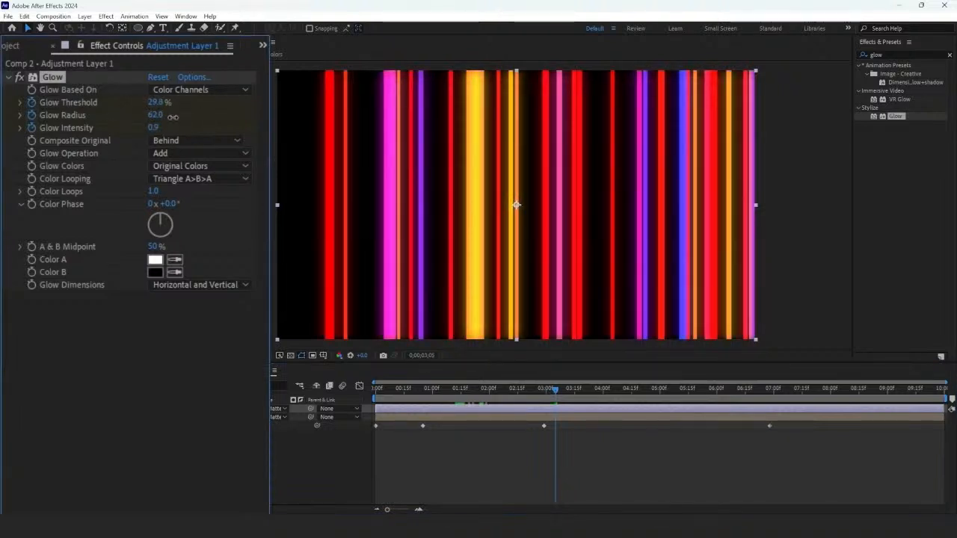
pyautogui.moveTo(172, 117); pyautogui.dragTo(148, 120)
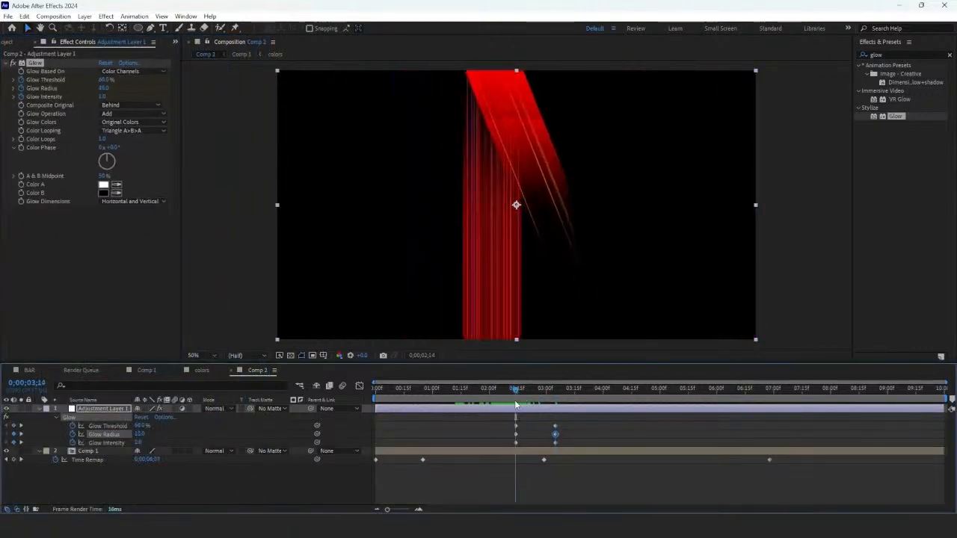
pyautogui.moveTo(516, 403); pyautogui.dragTo(424, 399)
pyautogui.press('space')
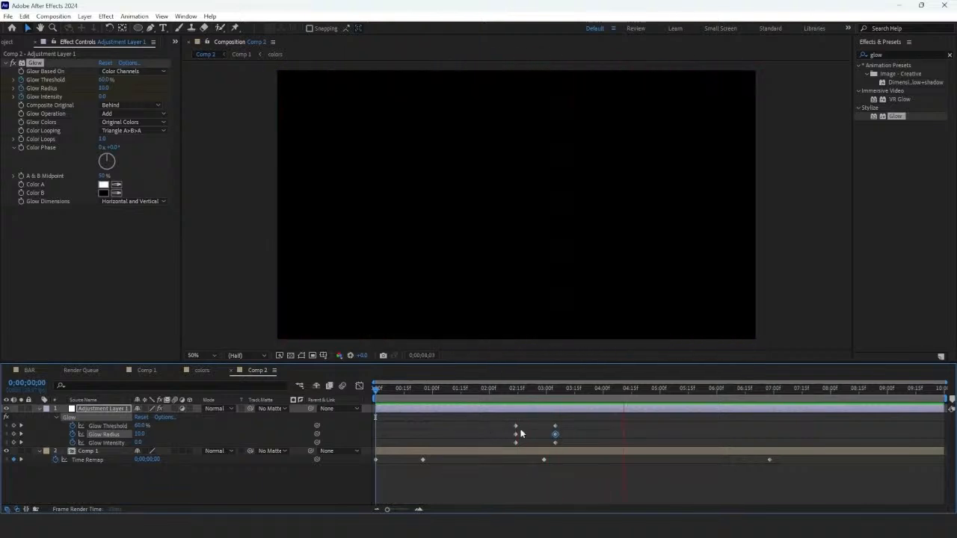
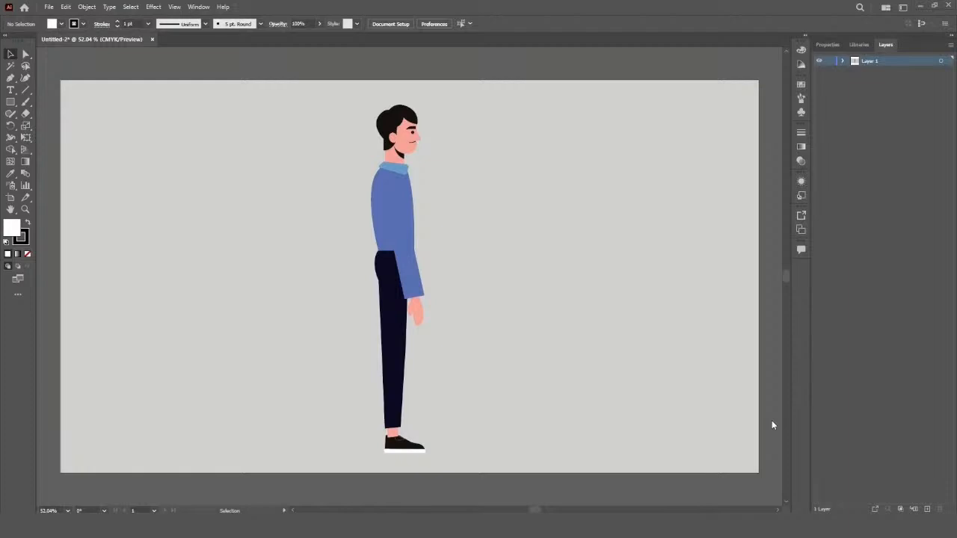
# In Illustrator, create twelve new layers and move each part of the character out of Layer 1 onto its own layer
pyautogui.click(769, 80)
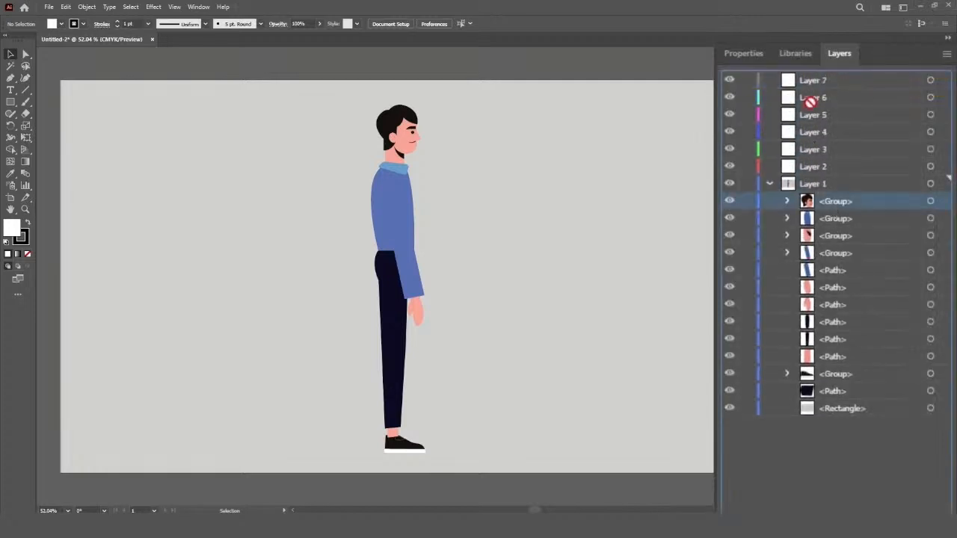
pyautogui.hotkey('ctrl', 'l')
pyautogui.hotkey('ctrl', 'l')
pyautogui.hotkey('ctrl', 'l')
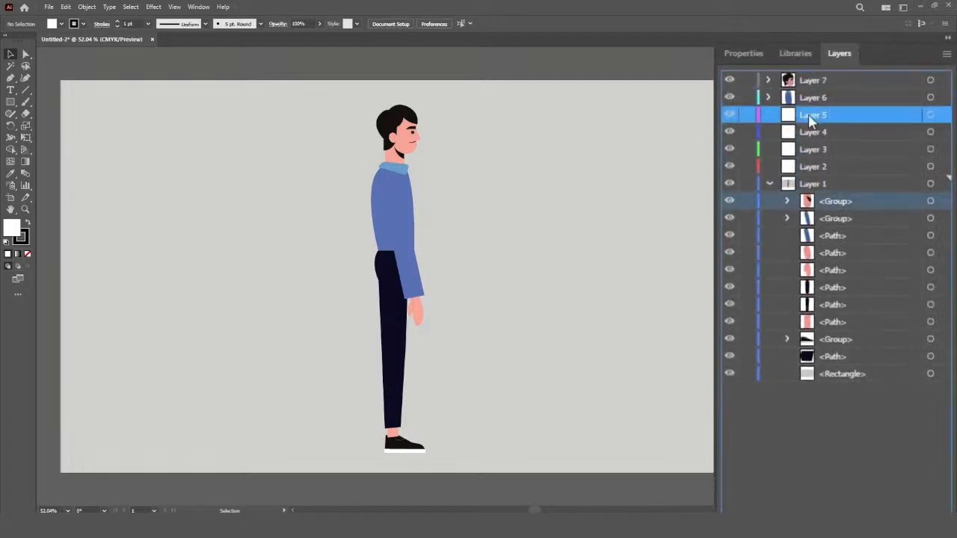
pyautogui.hotkey('ctrl', 'l')
pyautogui.hotkey('ctrl', 'l')
pyautogui.moveTo(832, 287); pyautogui.dragTo(816, 202)
pyautogui.moveTo(830, 288); pyautogui.dragTo(813, 235)
pyautogui.moveTo(827, 288); pyautogui.dragTo(814, 270)
pyautogui.hotkey('ctrl', 'l')
# Rename Layer 7, Layer 6 and Layer 5 as head, body and neck
pyautogui.click(813, 80)
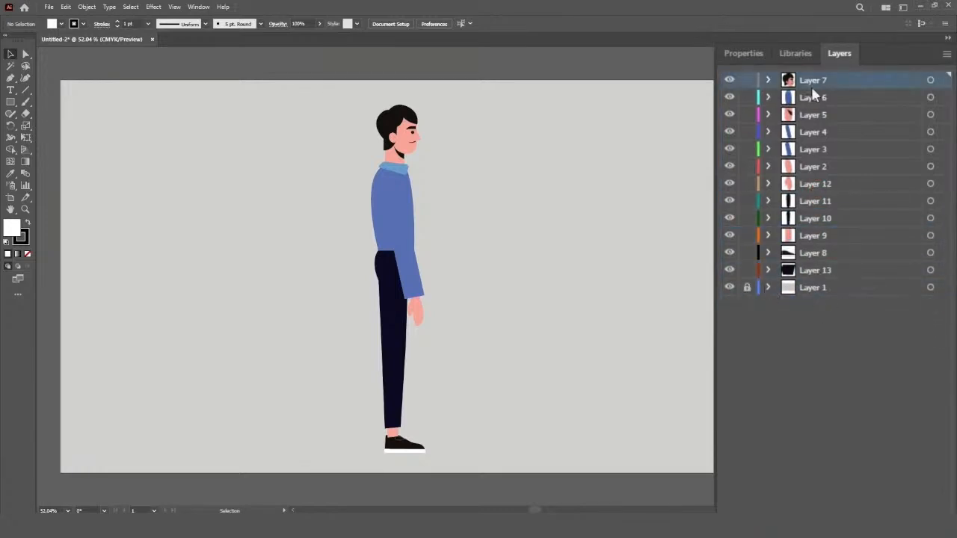
pyautogui.doubleClick(813, 80)
pyautogui.write('head')
pyautogui.click(827, 98)
pyautogui.doubleClick(826, 115)
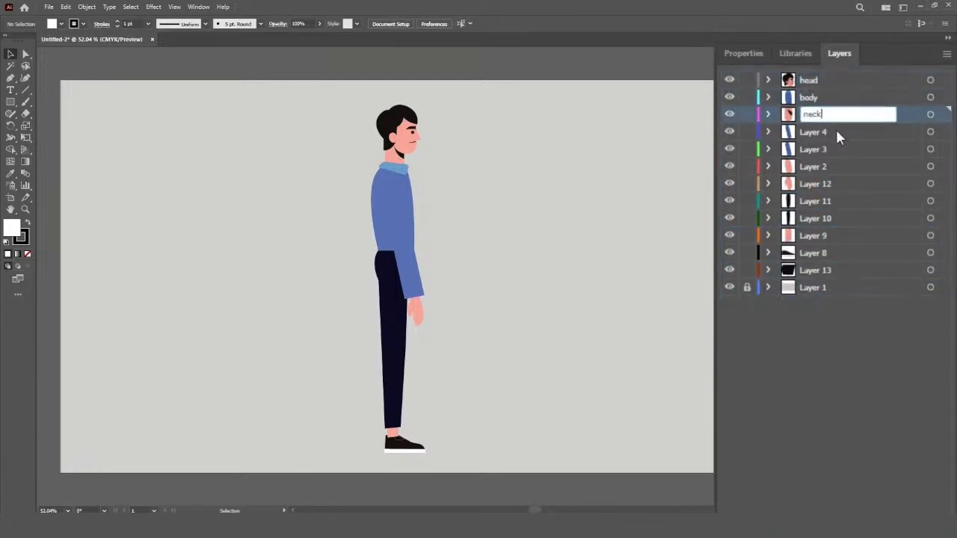
pyautogui.write('neck')
# Rename the upper and lower arm layers, Layer 4 and Layer 3, as H U and H L
pyautogui.doubleClick(823, 132)
pyautogui.write('H U')
pyautogui.doubleClick(830, 149)
pyautogui.write('H L')
# Nest Layer 2 inside the H L layer and rename Layer 12 as hand
pyautogui.click(822, 166)
pyautogui.moveTo(814, 166); pyautogui.dragTo(807, 150)
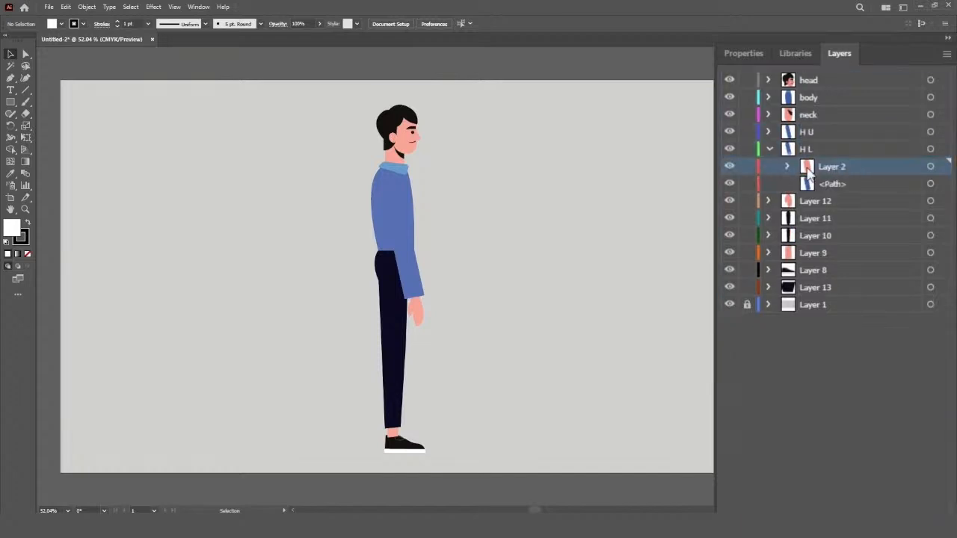
pyautogui.click(767, 149)
pyautogui.doubleClick(816, 166)
pyautogui.write('hand')
# Rename the upper and lower leg layers, Layer 11 and Layer 10, as L U and L L
pyautogui.click(823, 184)
pyautogui.doubleClick(836, 183)
pyautogui.write('L U')
pyautogui.doubleClick(819, 201)
pyautogui.write('L L')
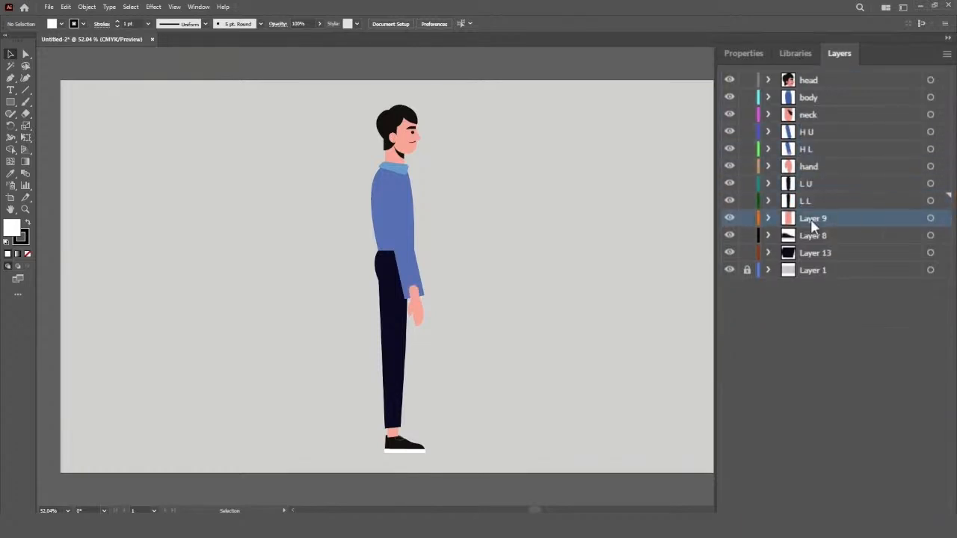
# Nest Layer 9 inside the L L layer and rename Layer 8 and Layer 13 as shoe and hip
pyautogui.moveTo(810, 219); pyautogui.dragTo(803, 201)
pyautogui.doubleClick(812, 218)
pyautogui.write('shoe')
pyautogui.doubleClick(816, 235)
pyautogui.write('hip')
pyautogui.press('Return')
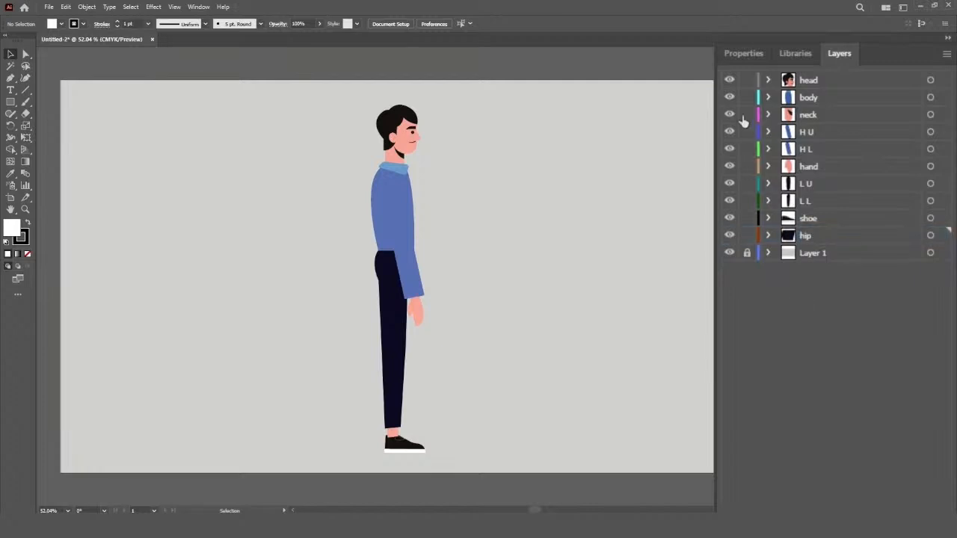
# Hide the body-part layers one by one from head to hip, and show them all again to check the separation
pyautogui.click(731, 80)
pyautogui.click(731, 97)
pyautogui.click(730, 115)
pyautogui.click(730, 132)
pyautogui.click(730, 149)
pyautogui.click(731, 166)
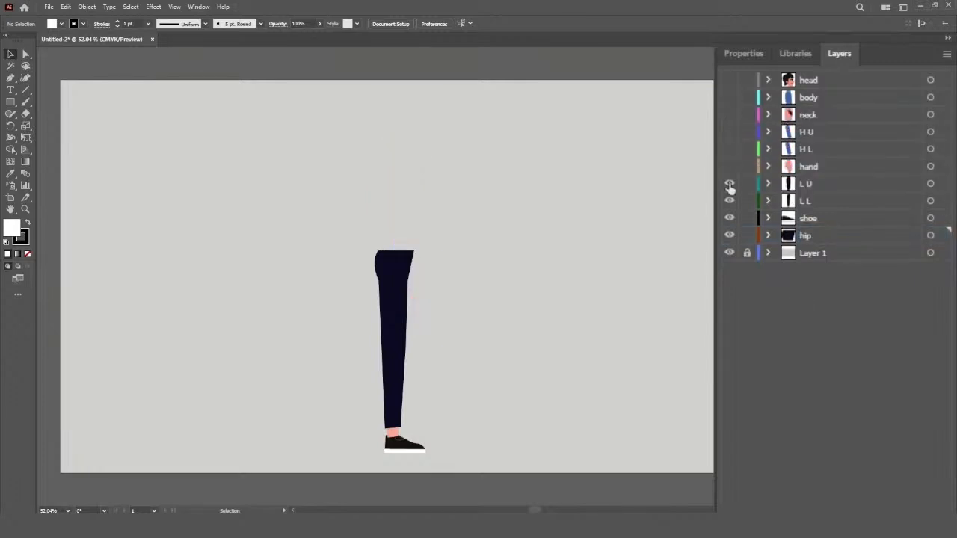
pyautogui.click(730, 183)
pyautogui.click(731, 200)
pyautogui.click(730, 218)
pyautogui.click(730, 236)
pyautogui.click(731, 236)
pyautogui.click(731, 218)
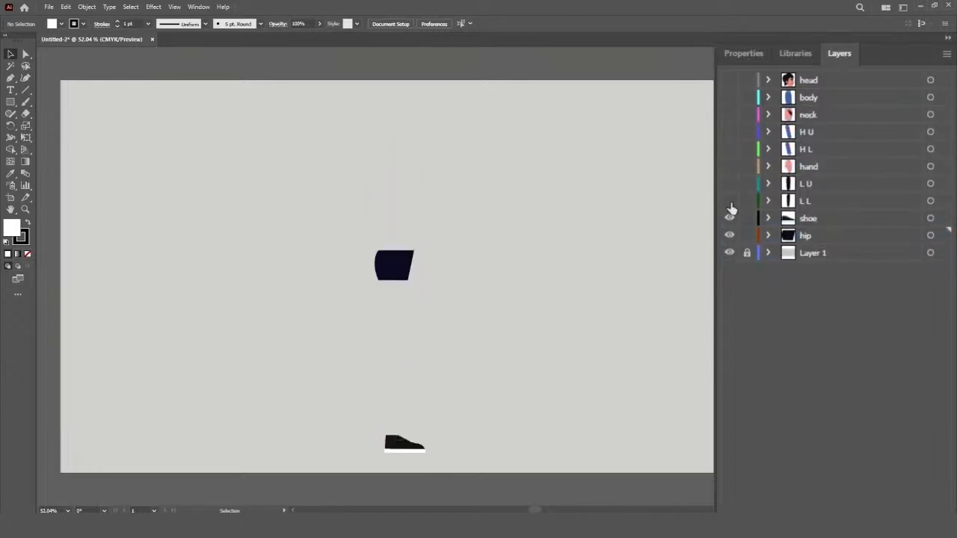
pyautogui.click(731, 201)
pyautogui.click(730, 183)
pyautogui.click(730, 166)
pyautogui.click(730, 148)
pyautogui.click(730, 131)
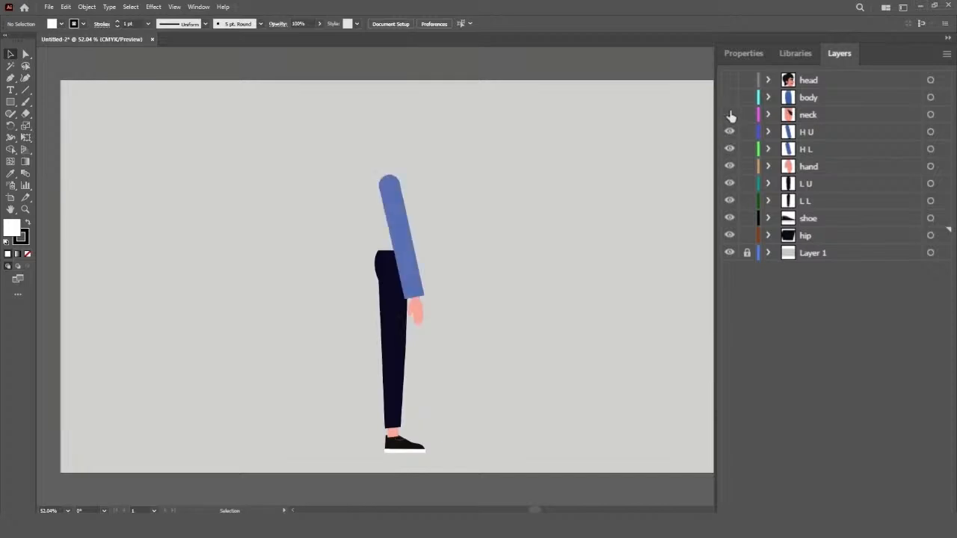
pyautogui.click(730, 114)
pyautogui.click(730, 98)
pyautogui.click(731, 80)
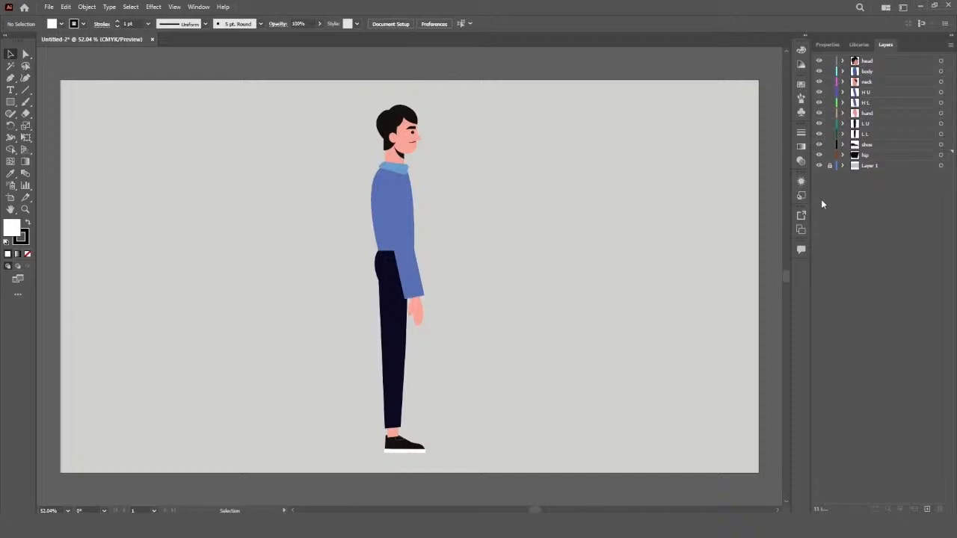
# Save the artwork as an Adobe Illustrator file named character in the Walk Cycle folder
pyautogui.hotkey('ctrl', 's')
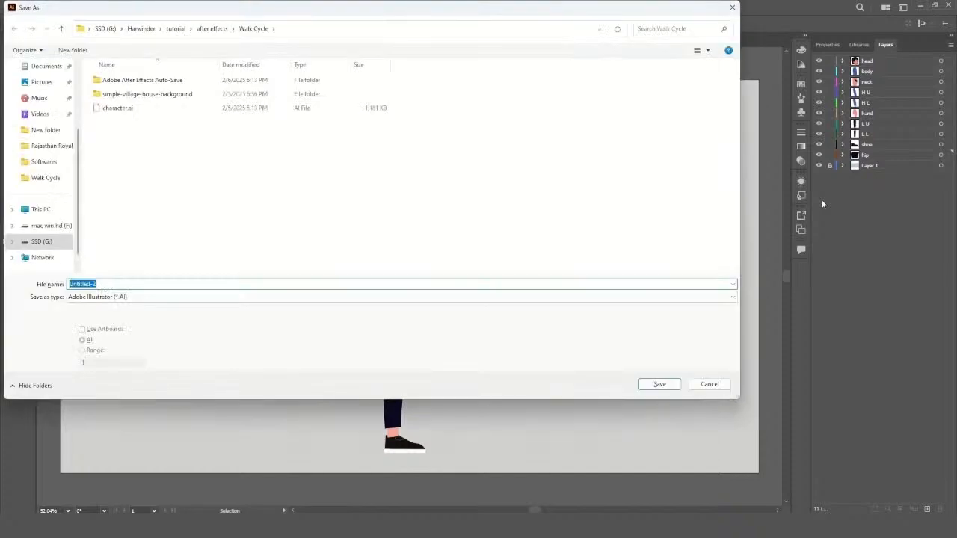
pyautogui.write('character')
pyautogui.click(700, 342)
pyautogui.click(659, 384)
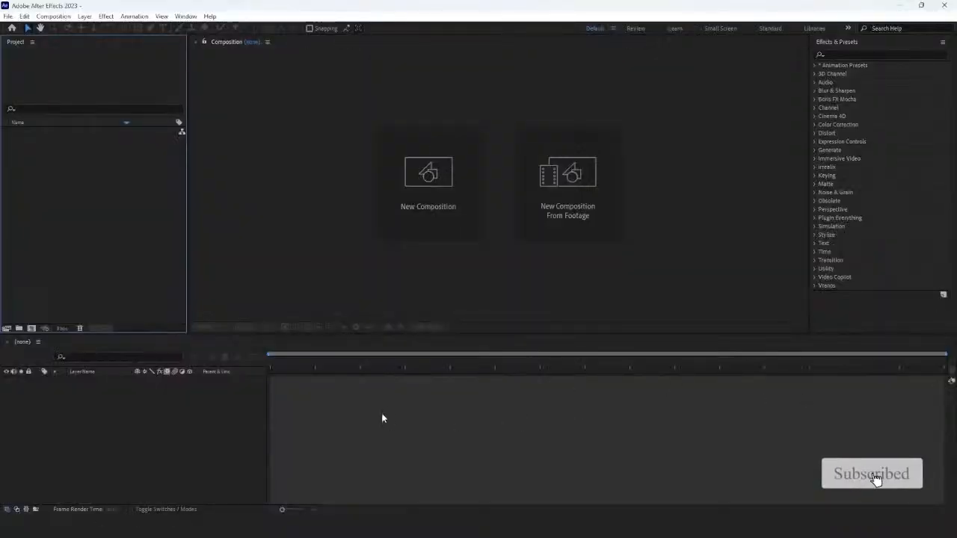
# In After Effects, import character.ai as a Composition with Layer Size footage dimensions and open the character composition
pyautogui.doubleClick(157, 259)
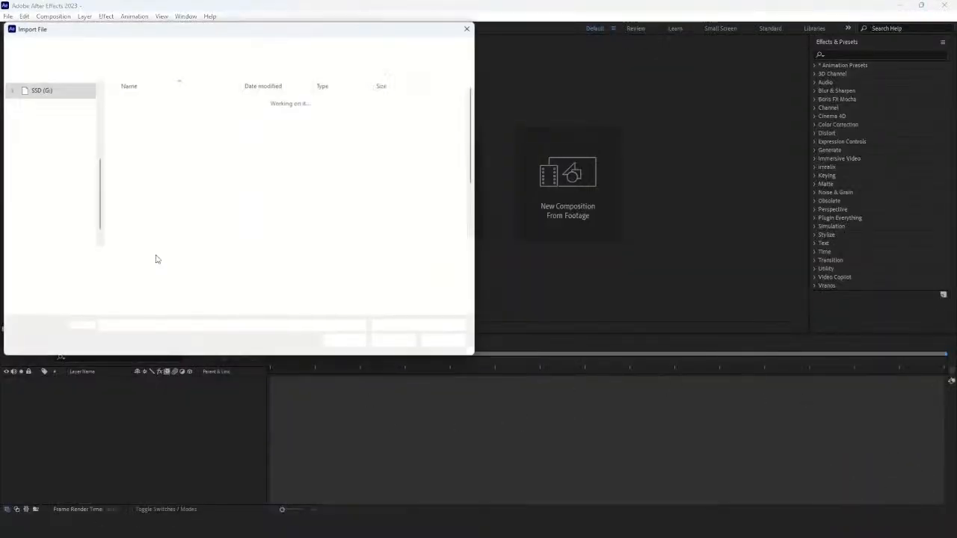
pyautogui.click(160, 216)
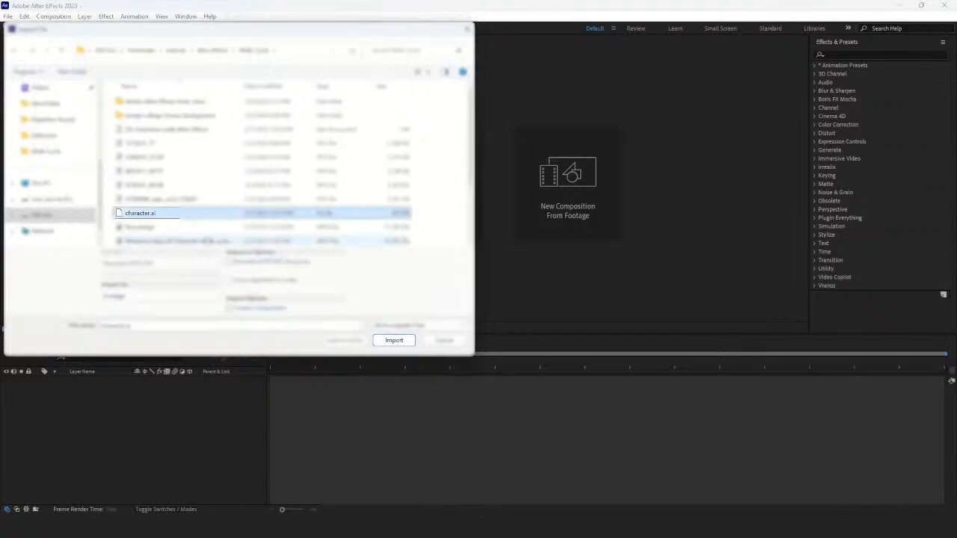
pyautogui.click(381, 337)
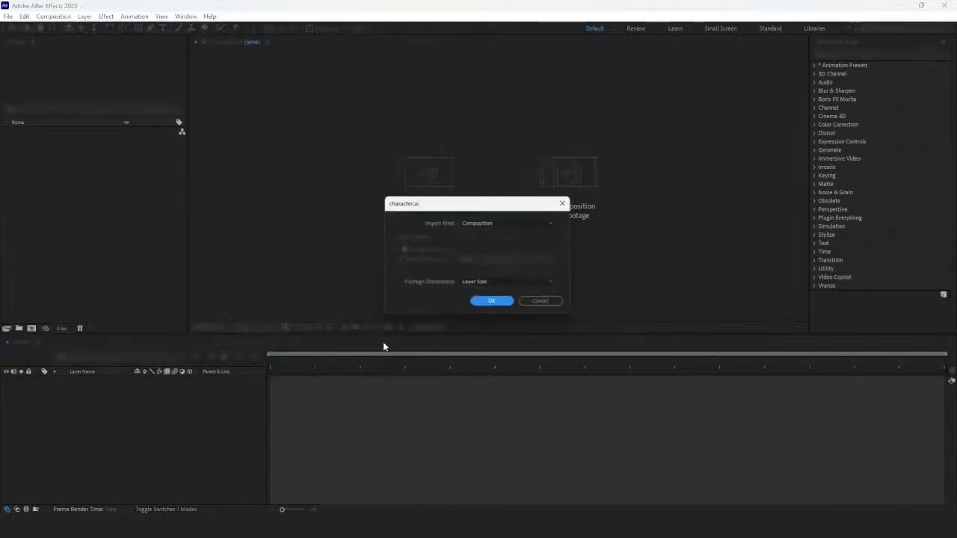
pyautogui.click(500, 245)
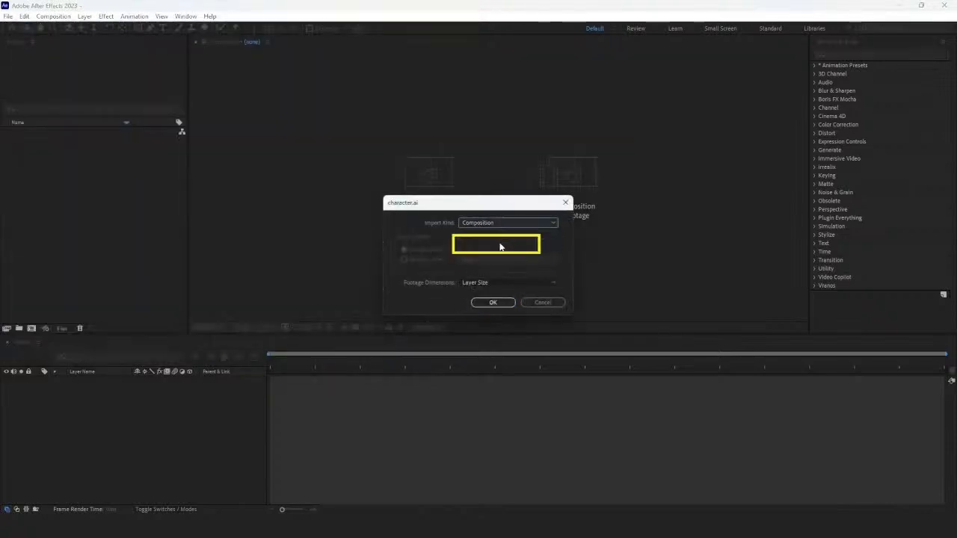
pyautogui.click(502, 285)
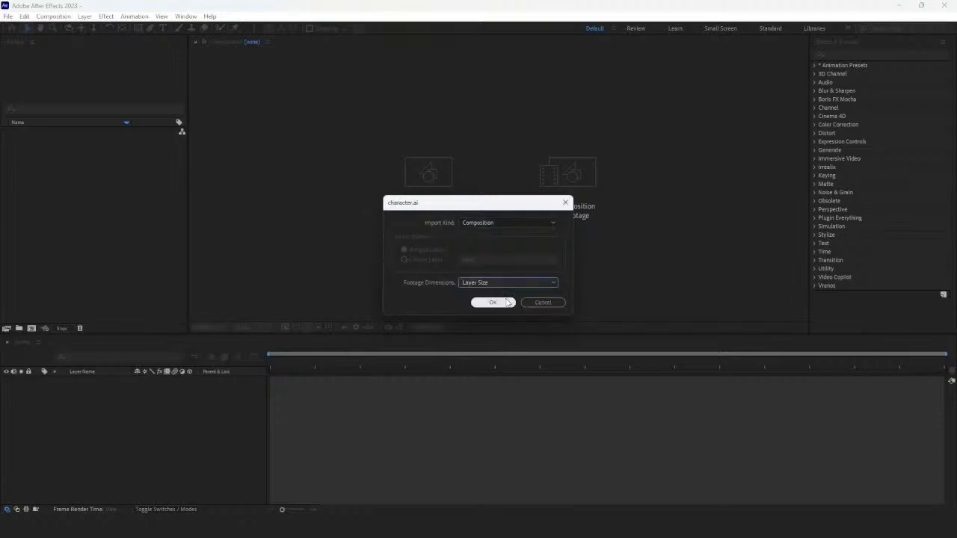
pyautogui.click(493, 302)
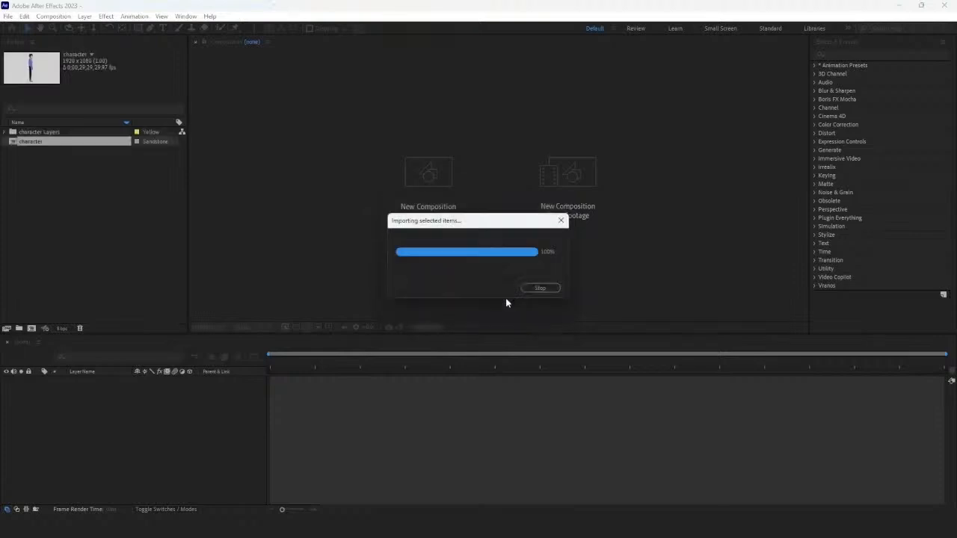
pyautogui.doubleClick(30, 142)
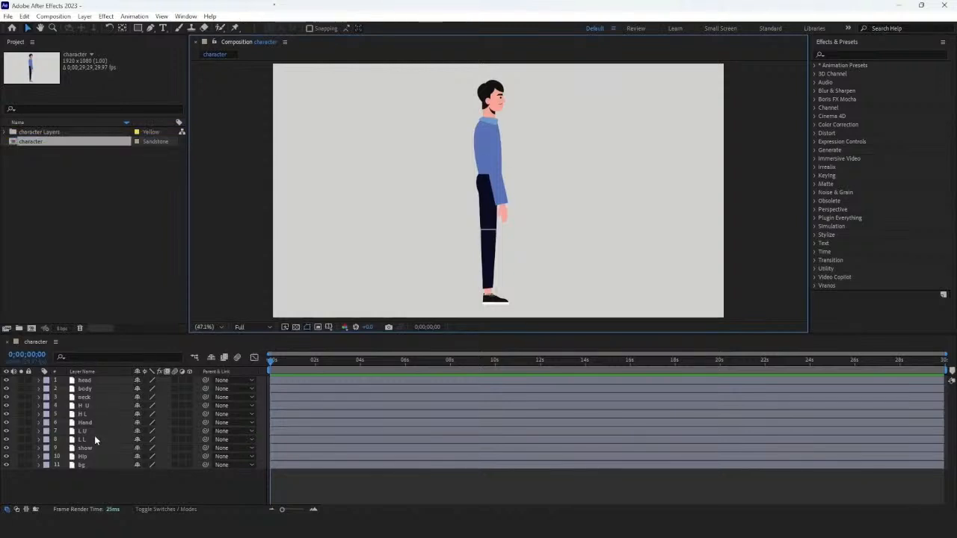
# Set the opacity of all layers from head to Hip to 50%
pyautogui.click(121, 394)
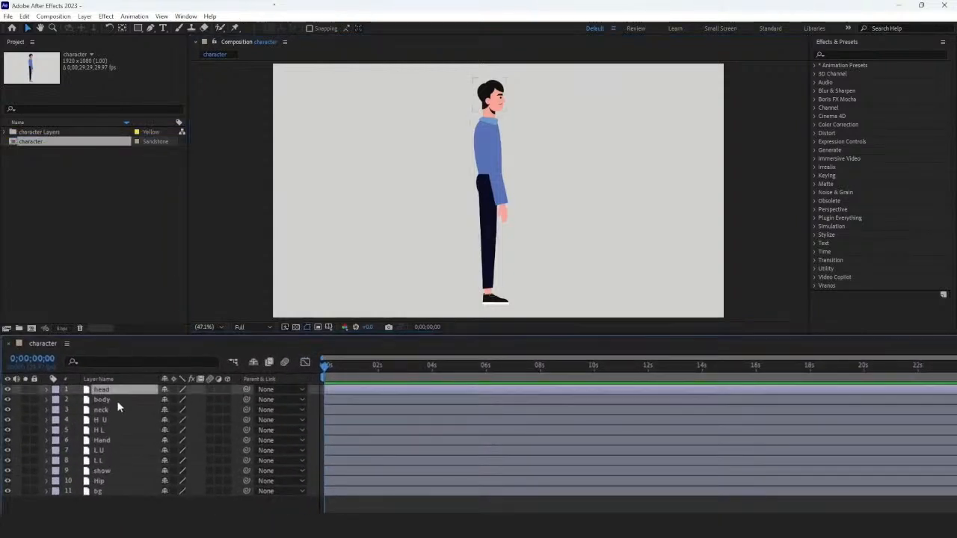
pyautogui.keyDown('shift'); pyautogui.click(112, 490); pyautogui.keyUp('shift')
pyautogui.press('t')
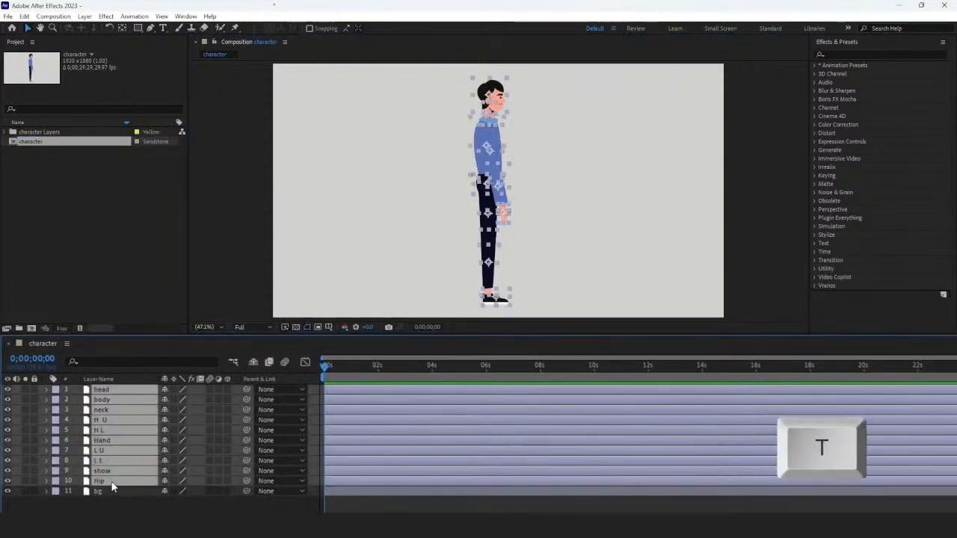
pyautogui.click(170, 400)
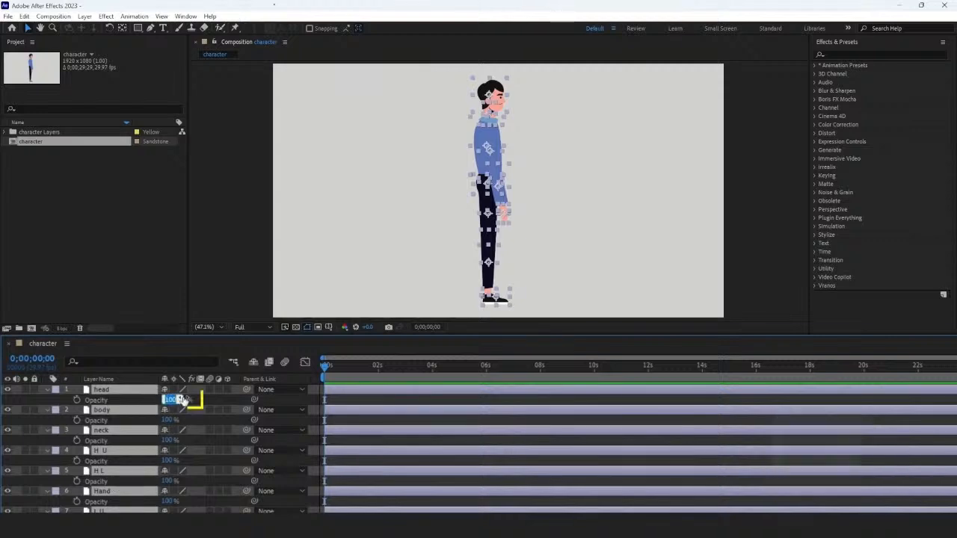
pyautogui.write('50')
pyautogui.press('Return')
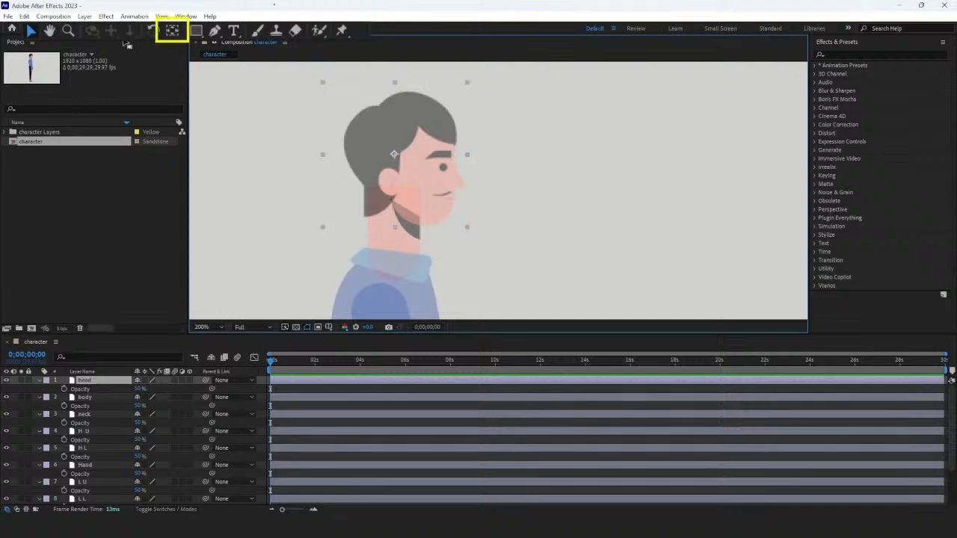
# Move the anchor points of the head, neck and body layers to the jaw, the neck base and the waist
pyautogui.click(173, 30)
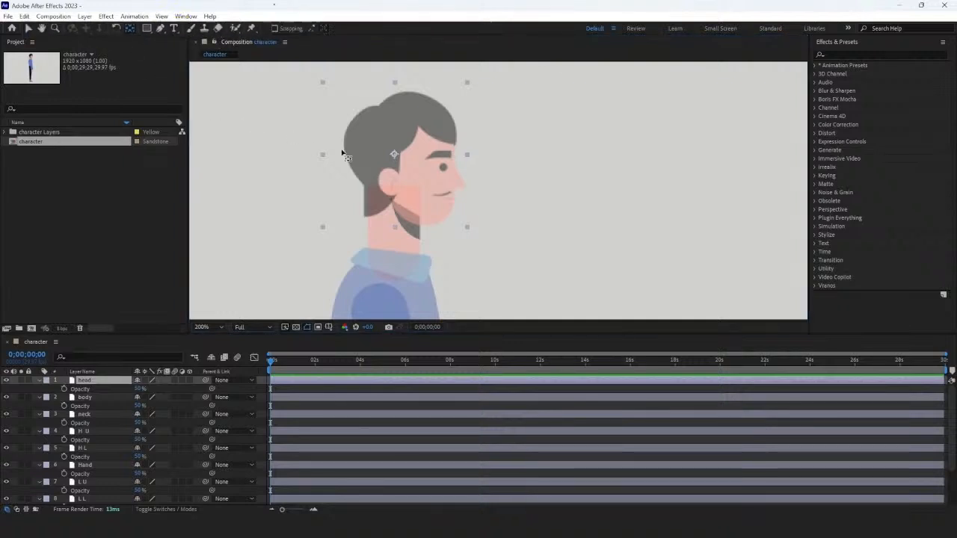
pyautogui.moveTo(394, 155); pyautogui.dragTo(402, 182)
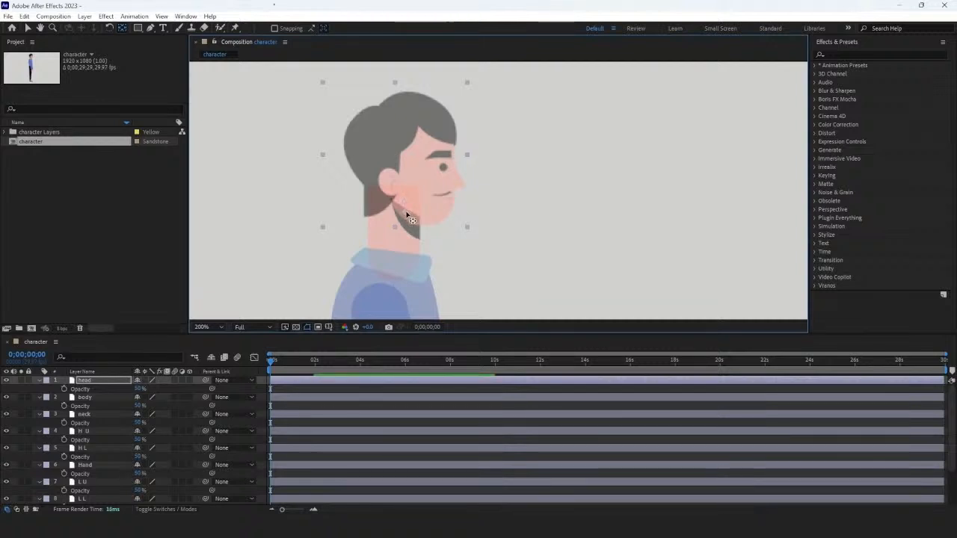
pyautogui.click(84, 414)
pyautogui.moveTo(428, 227); pyautogui.dragTo(428, 258)
pyautogui.click(85, 397)
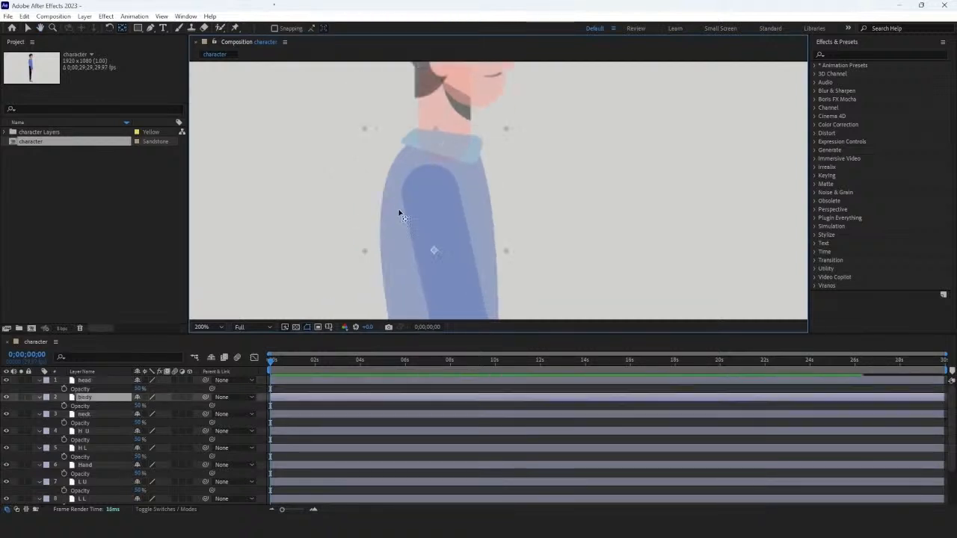
pyautogui.scroll(-1, 434, 247)
pyautogui.moveTo(468, 221); pyautogui.dragTo(463, 187)
# Move the anchor points of the H U, H L and Hand layers to the shoulder, elbow and wrist
pyautogui.click(84, 432)
pyautogui.moveTo(479, 269); pyautogui.dragTo(440, 165)
pyautogui.click(456, 213)
pyautogui.moveTo(452, 203); pyautogui.dragTo(444, 166)
pyautogui.click(463, 260)
pyautogui.moveTo(462, 260); pyautogui.dragTo(462, 242)
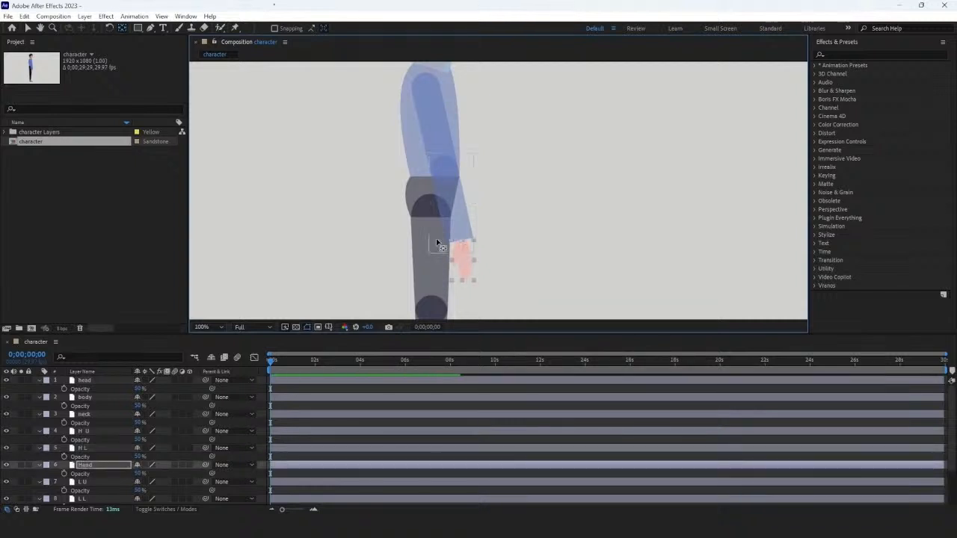
# Move the anchor points of the L U and L L layers to the hip joint and the knee
pyautogui.click(429, 197)
pyautogui.moveTo(429, 197); pyautogui.dragTo(430, 205)
pyautogui.hotkey('ctrl', 'z')
pyautogui.click(424, 262)
pyautogui.moveTo(431, 259); pyautogui.dragTo(431, 206)
pyautogui.moveTo(431, 206); pyautogui.dragTo(435, 111)
pyautogui.click(424, 237)
pyautogui.moveTo(435, 262); pyautogui.dragTo(436, 215)
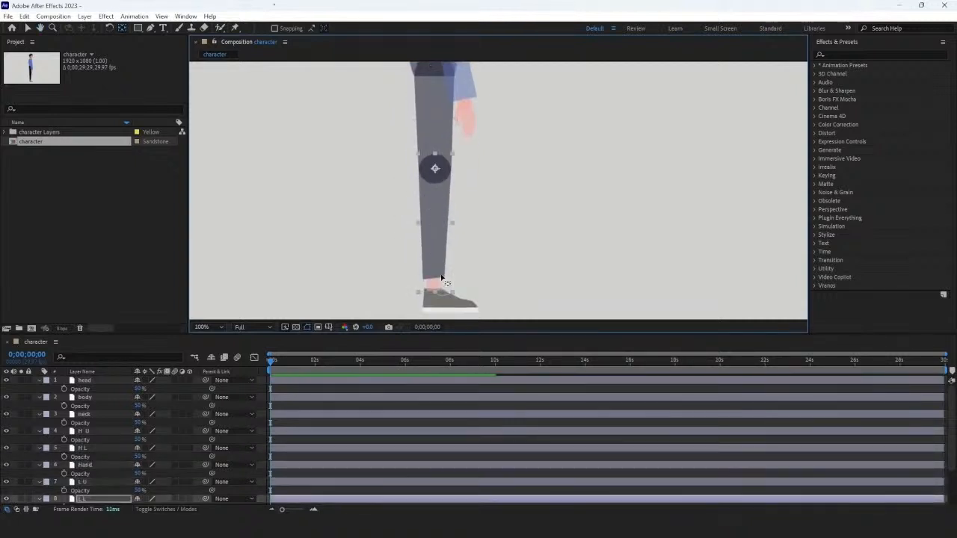
# Move the shoe layer's anchor point to the ankle
pyautogui.click(439, 291)
pyautogui.scroll(-2, 19, 466)
pyautogui.moveTo(447, 265); pyautogui.dragTo(432, 261)
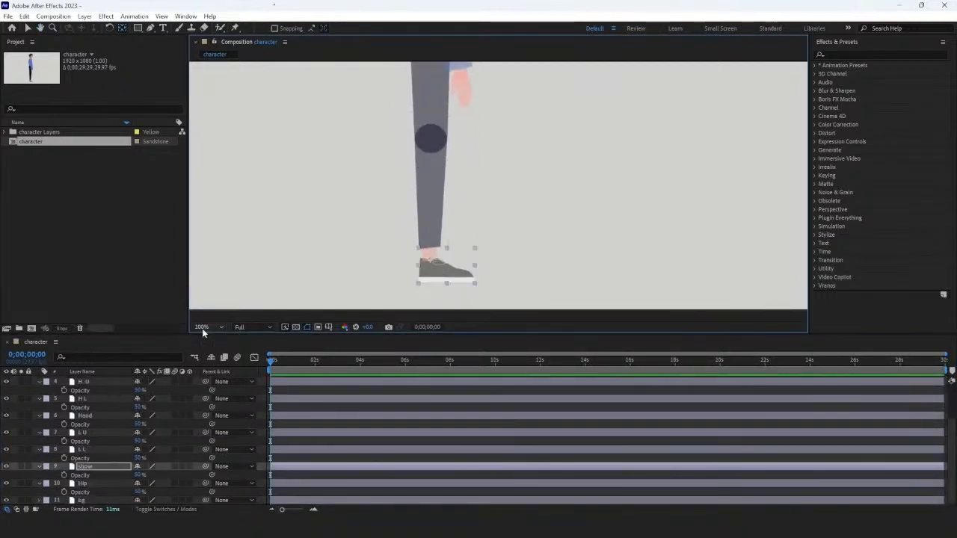
# Set the opacity of all body-part layers to 100%
pyautogui.click(202, 329)
pyautogui.click(214, 338)
pyautogui.scroll(3, 121, 416)
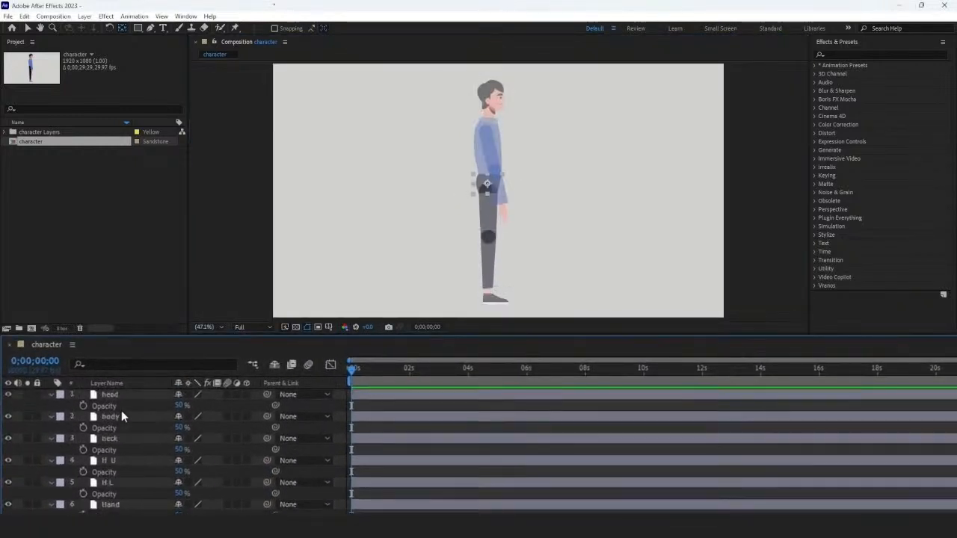
pyautogui.hotkey('ctrl', 'a')
pyautogui.write('00')
pyautogui.press('Return')
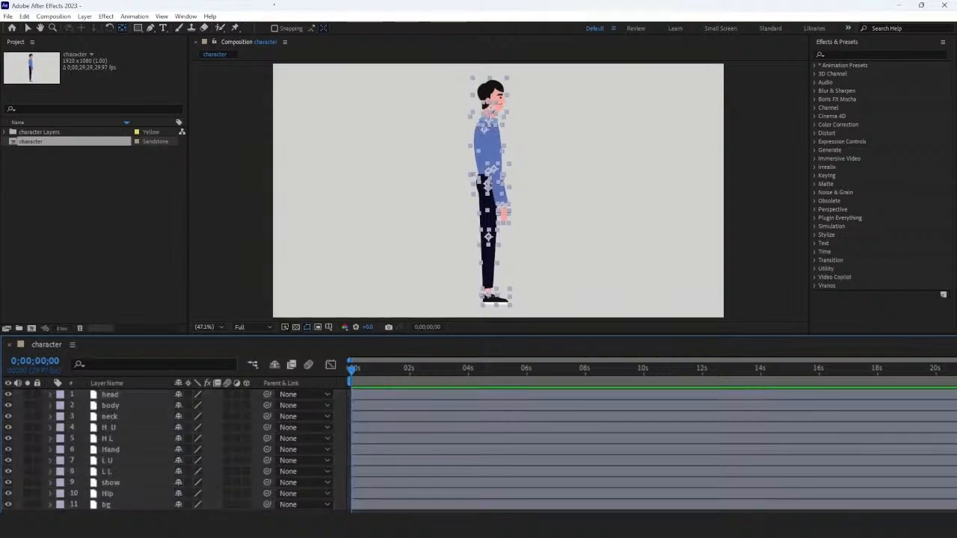
# Parent the H L layer to H U and the Hand layer to H L
pyautogui.click(136, 438)
pyautogui.moveTo(267, 438); pyautogui.dragTo(151, 449)
pyautogui.click(151, 449)
pyautogui.moveTo(268, 450); pyautogui.dragTo(144, 437)
# Parent the L L layer to L U and the shoe layer, named show, to L L
pyautogui.click(153, 460)
pyautogui.click(198, 472)
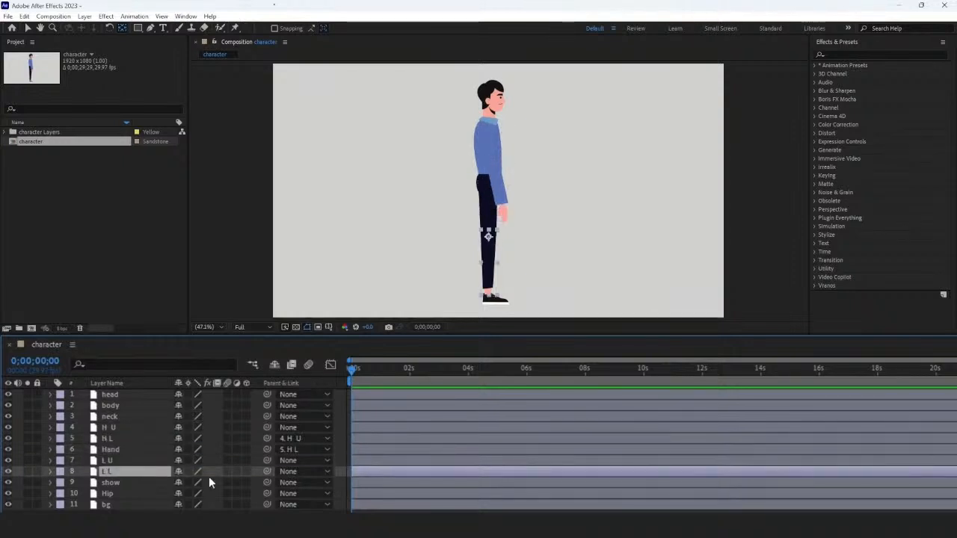
pyautogui.moveTo(265, 470); pyautogui.dragTo(112, 460)
pyautogui.click(201, 482)
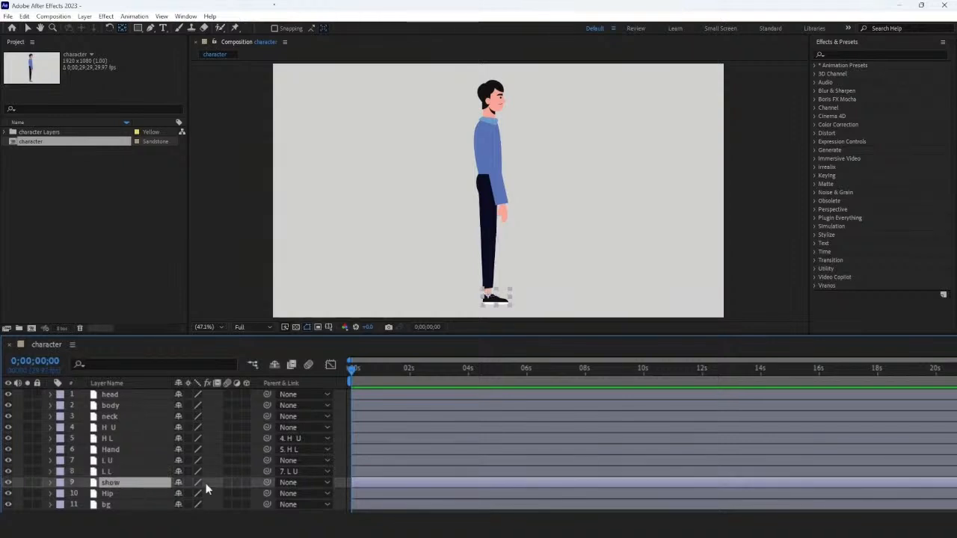
pyautogui.moveTo(217, 476); pyautogui.dragTo(162, 473)
# Parent the head, body, neck, H U and L U layers to the Hip layer
pyautogui.click(153, 395)
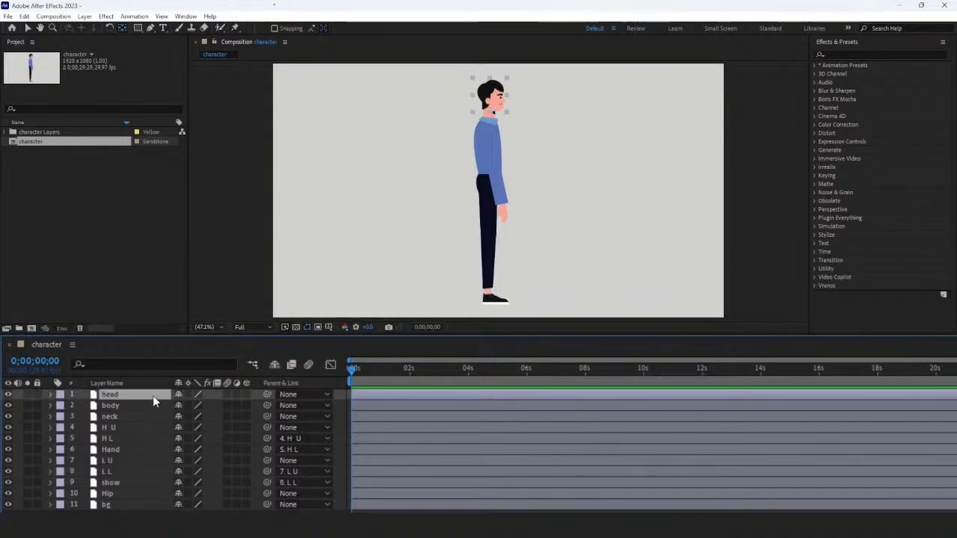
pyautogui.keyDown('ctrl'); pyautogui.click(148, 404); pyautogui.keyUp('ctrl')
pyautogui.keyDown('ctrl'); pyautogui.click(140, 418); pyautogui.keyUp('ctrl')
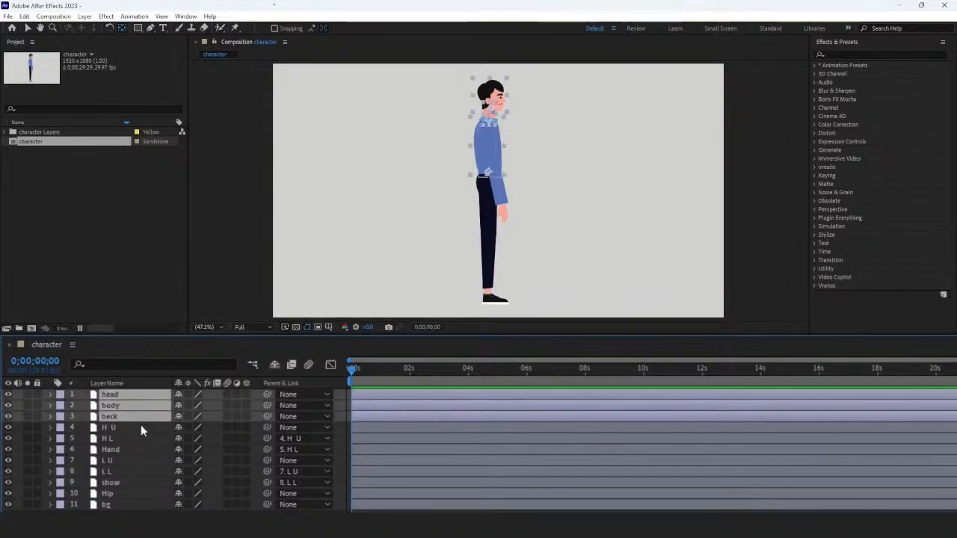
pyautogui.keyDown('ctrl'); pyautogui.click(141, 426); pyautogui.keyUp('ctrl')
pyautogui.keyDown('ctrl'); pyautogui.click(141, 460); pyautogui.keyUp('ctrl')
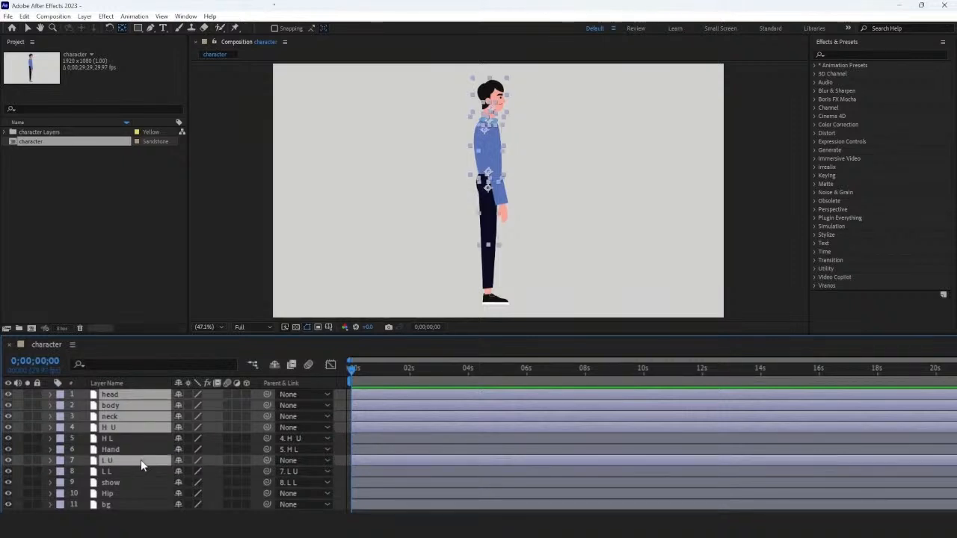
pyautogui.moveTo(267, 460); pyautogui.dragTo(150, 493)
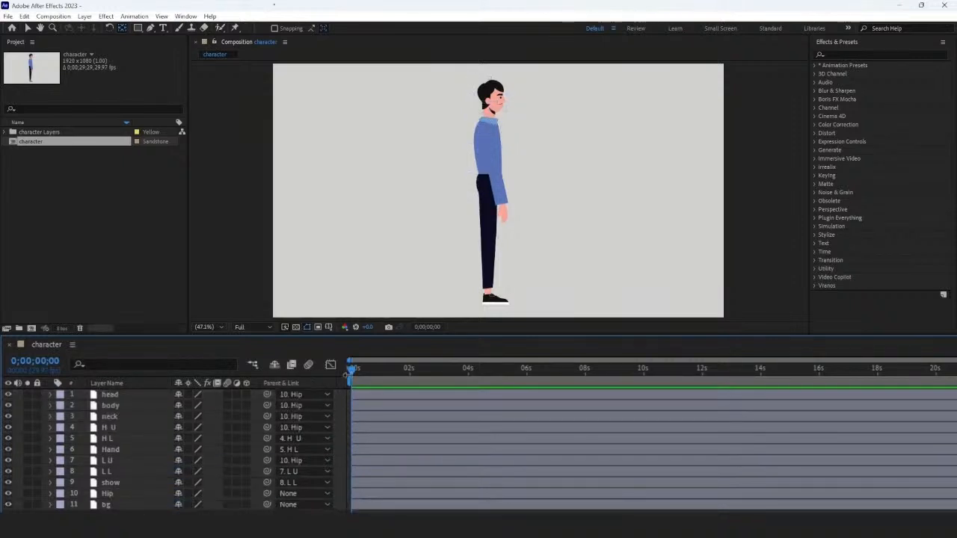
# Add rotation keyframes to the L U, L L and show layers at frame 10 for the straight-leg pose
pyautogui.press('=')
pyautogui.press('=')
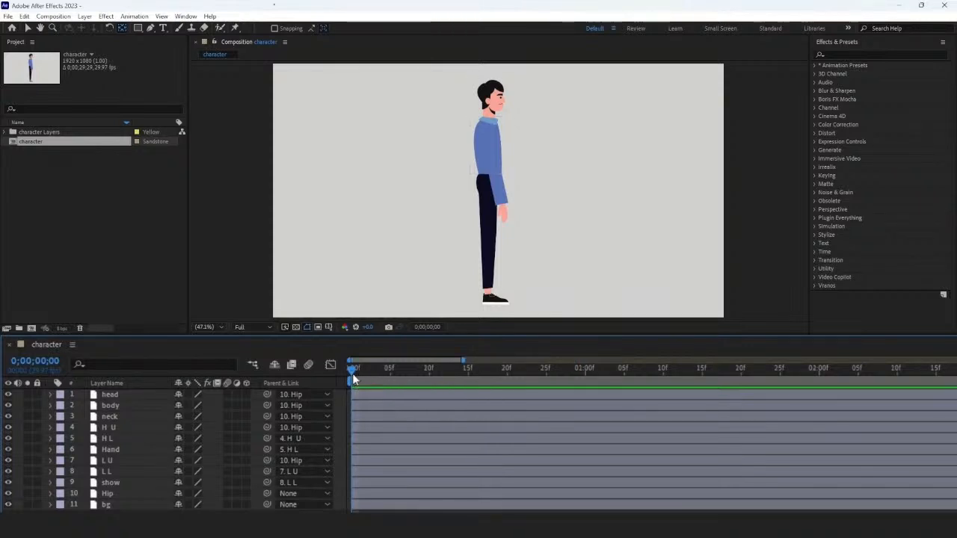
pyautogui.click(429, 381)
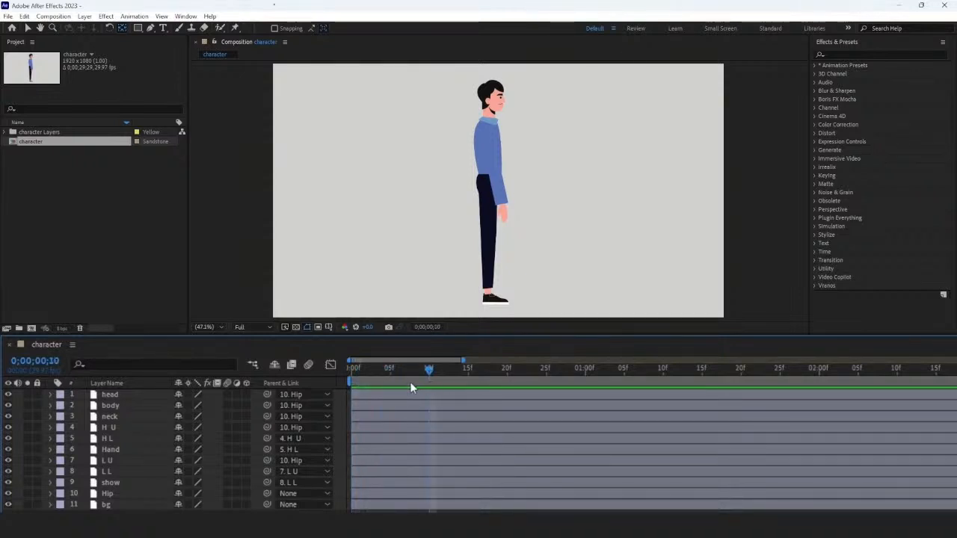
pyautogui.click(139, 460)
pyautogui.keyDown('shift'); pyautogui.click(140, 480); pyautogui.keyUp('shift')
pyautogui.press('r')
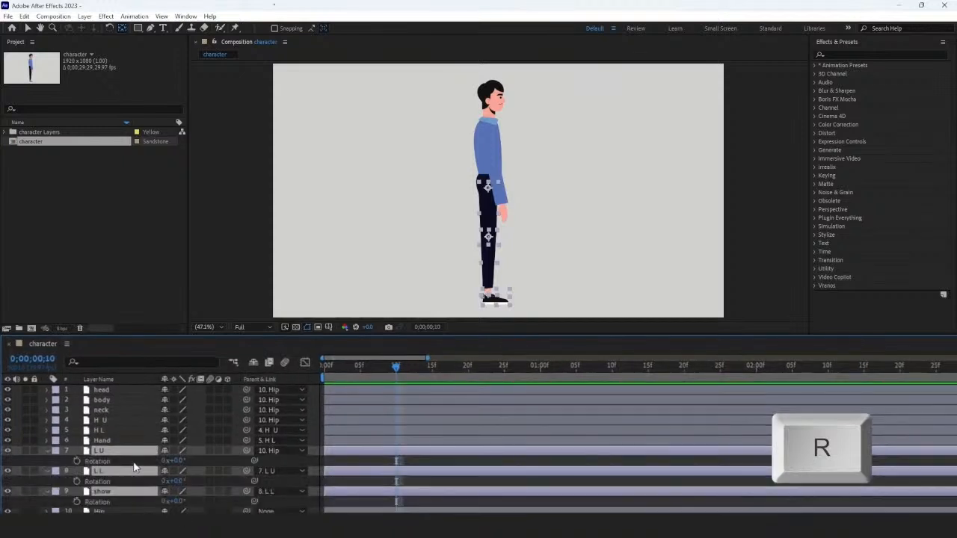
pyautogui.click(77, 461)
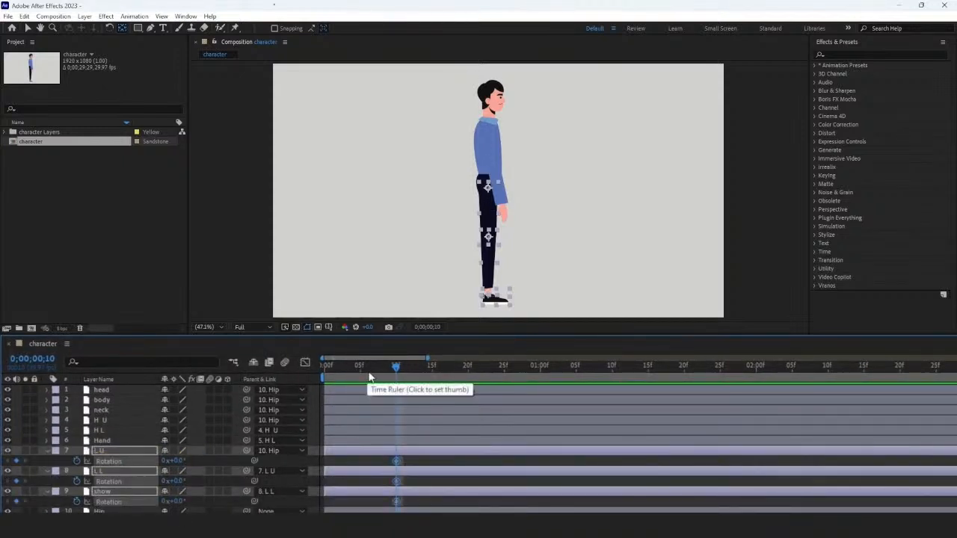
# At frame 0, set rotation to -35° for L U, 17° for L L and -4° for show
pyautogui.moveTo(362, 373); pyautogui.dragTo(310, 376)
pyautogui.click(146, 460)
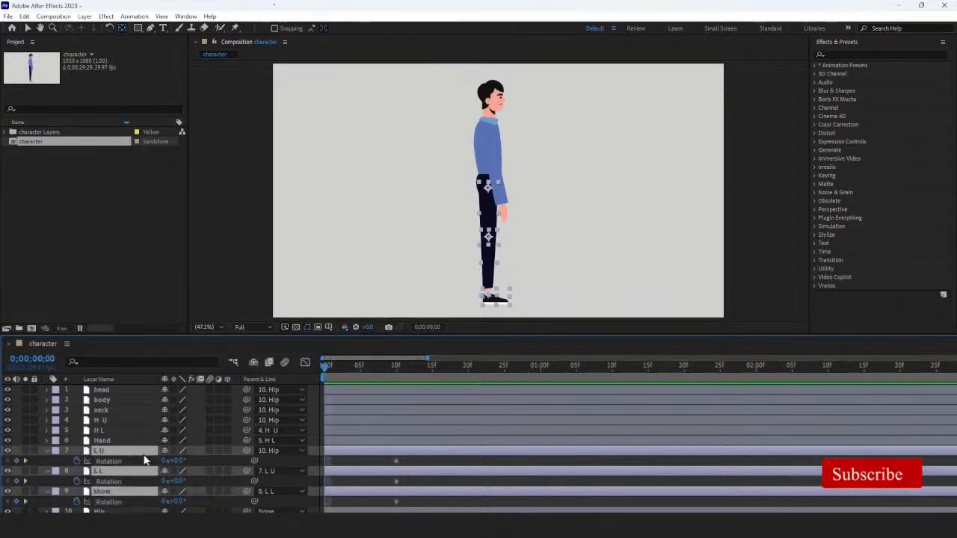
pyautogui.moveTo(177, 461); pyautogui.dragTo(182, 502)
pyautogui.click(182, 501)
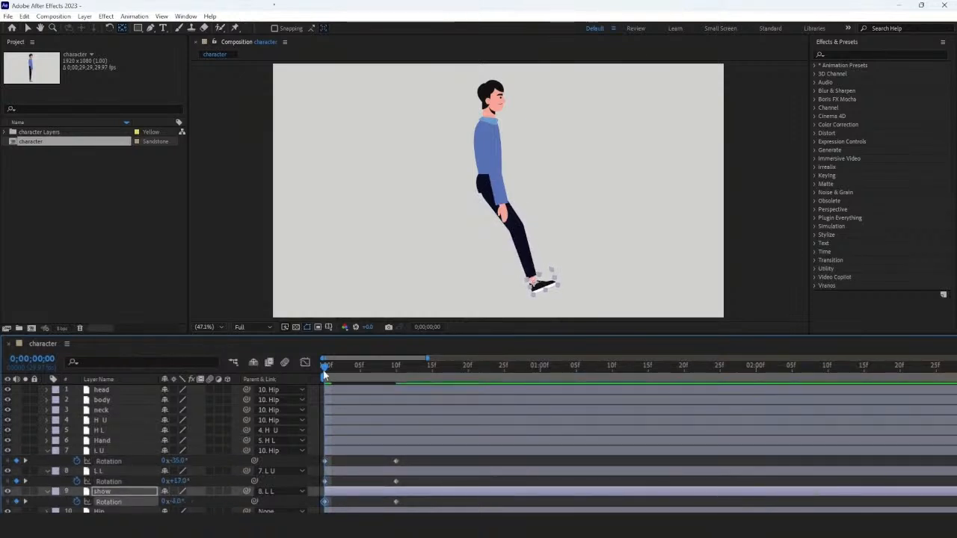
# At frame 20, swing the leg back by setting L U rotation to 24° and L L to 19°, and tilt the show layer
pyautogui.moveTo(324, 370); pyautogui.dragTo(390, 400)
pyautogui.moveTo(175, 460); pyautogui.dragTo(189, 482)
pyautogui.moveTo(180, 501); pyautogui.dragTo(183, 502)
# At 0;00;01;00, set rotation to -37° for L U, 73° for L L and 15° for show
pyautogui.moveTo(468, 367); pyautogui.dragTo(540, 373)
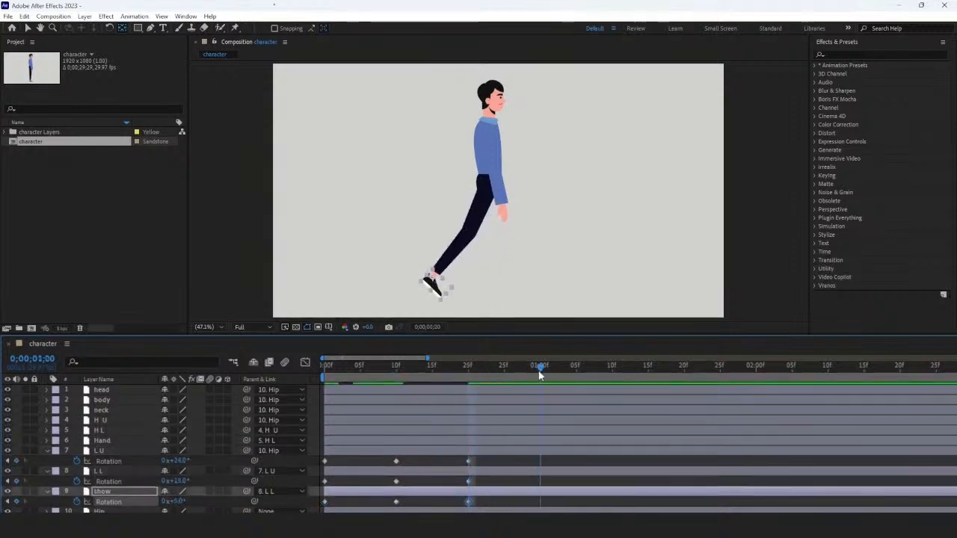
pyautogui.moveTo(182, 462); pyautogui.dragTo(187, 502)
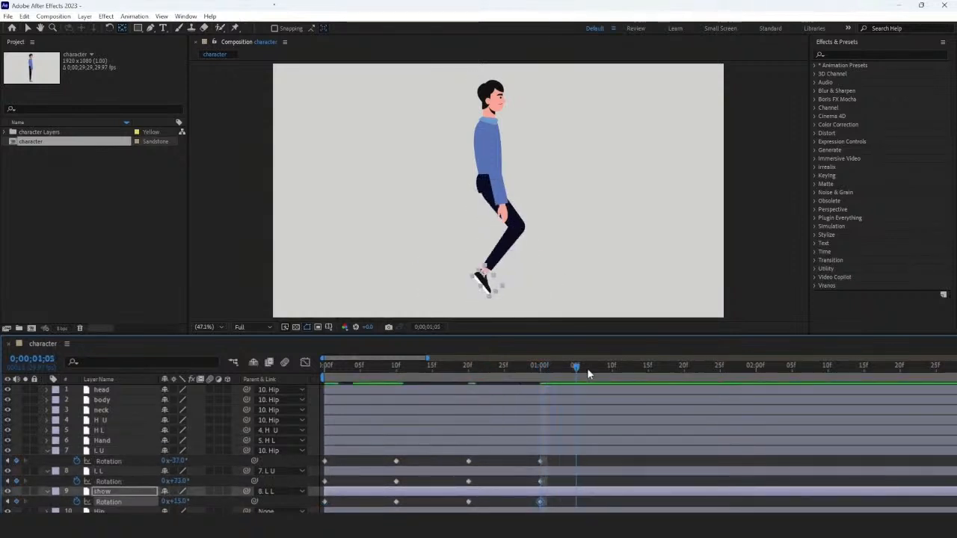
# Copy the frame 0 rotation keyframes of L U, L L and show to 0;00;01;10 and preview the leg swing
pyautogui.click(612, 367)
pyautogui.moveTo(339, 457); pyautogui.dragTo(320, 465)
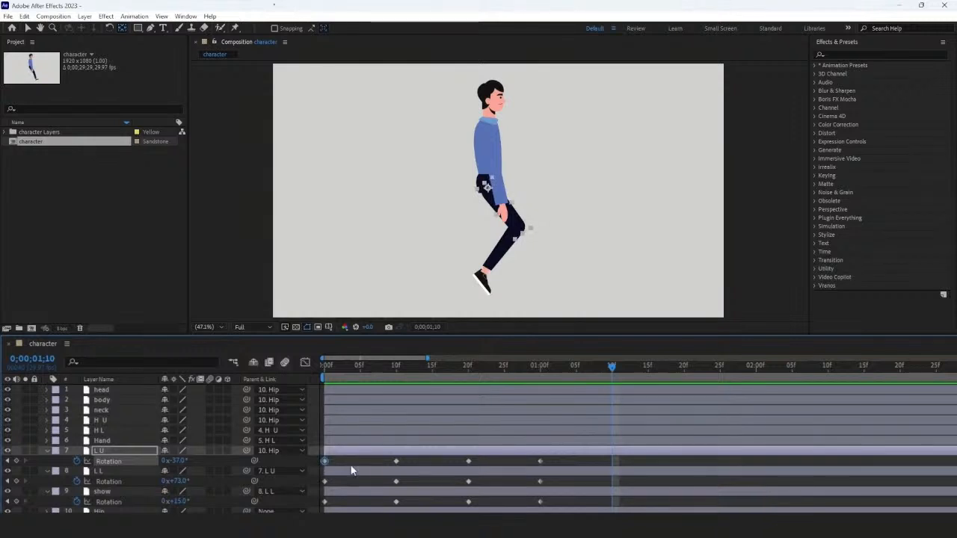
pyautogui.hotkey('ctrl', 'v')
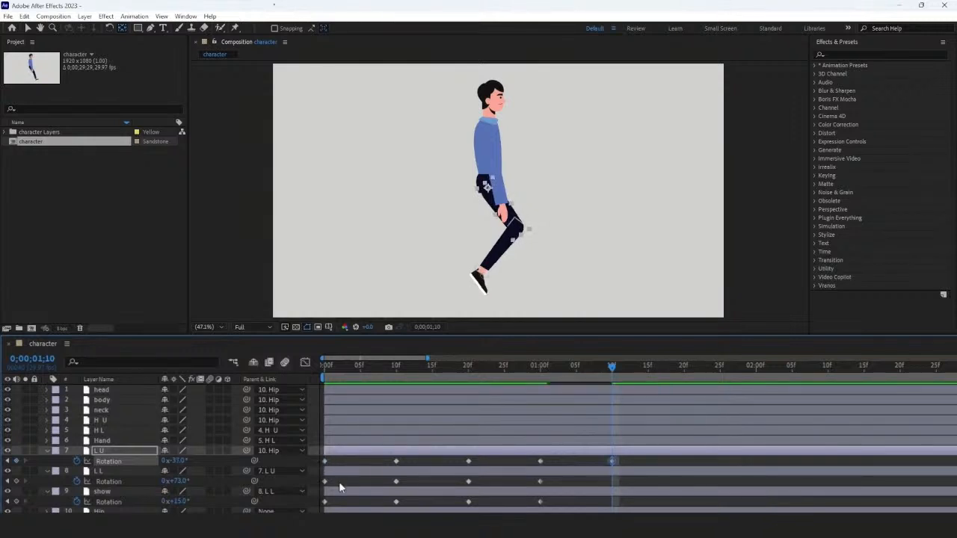
pyautogui.hotkey('ctrl', 'c')
pyautogui.moveTo(339, 482); pyautogui.dragTo(320, 506)
pyautogui.hotkey('ctrl', 'v')
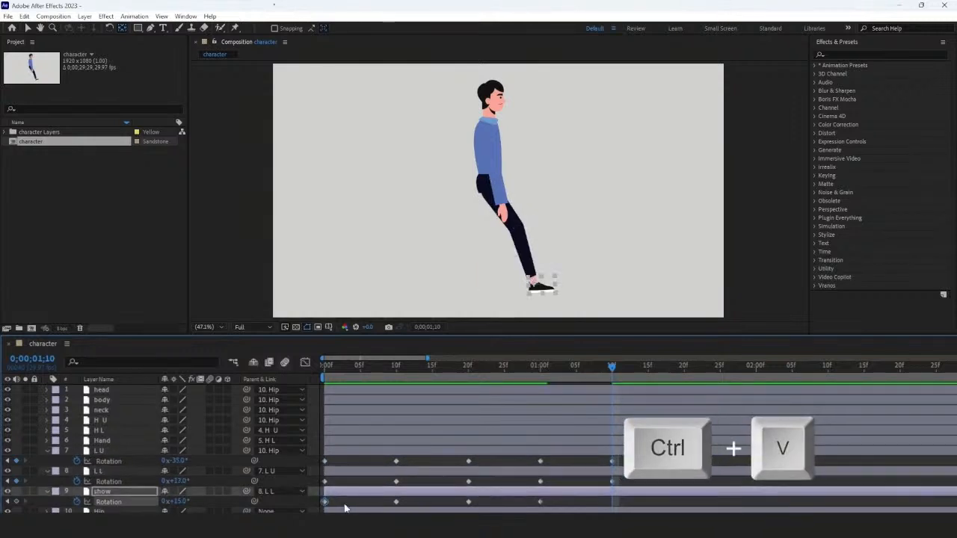
pyautogui.hotkey('ctrl', 'v')
pyautogui.moveTo(612, 365); pyautogui.dragTo(308, 379)
pyautogui.press('space')
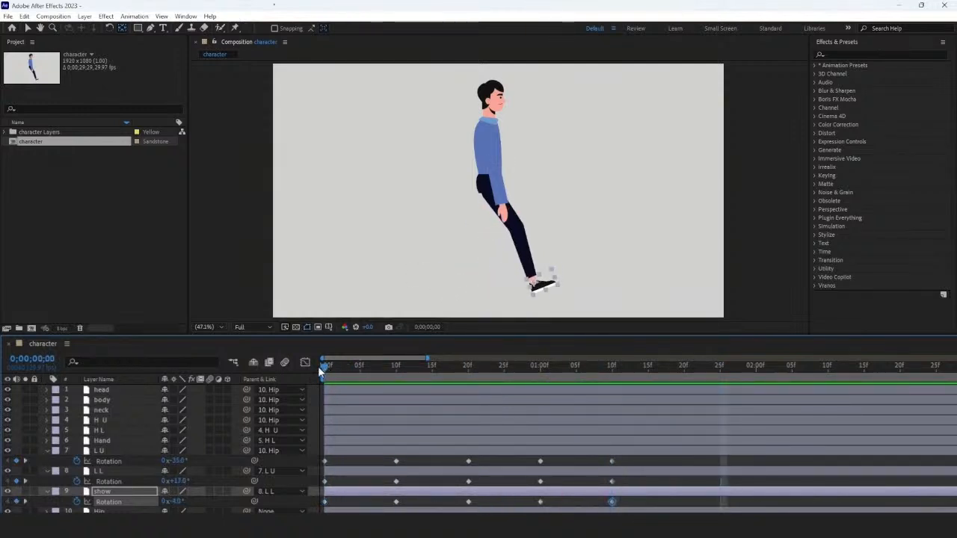
# Add the expression loopOutDuration(type = "cycle", duration = 0) to the L U layer's rotation
pyautogui.click(105, 452)
pyautogui.keyDown('alt'); pyautogui.click(71, 450); pyautogui.keyUp('alt')
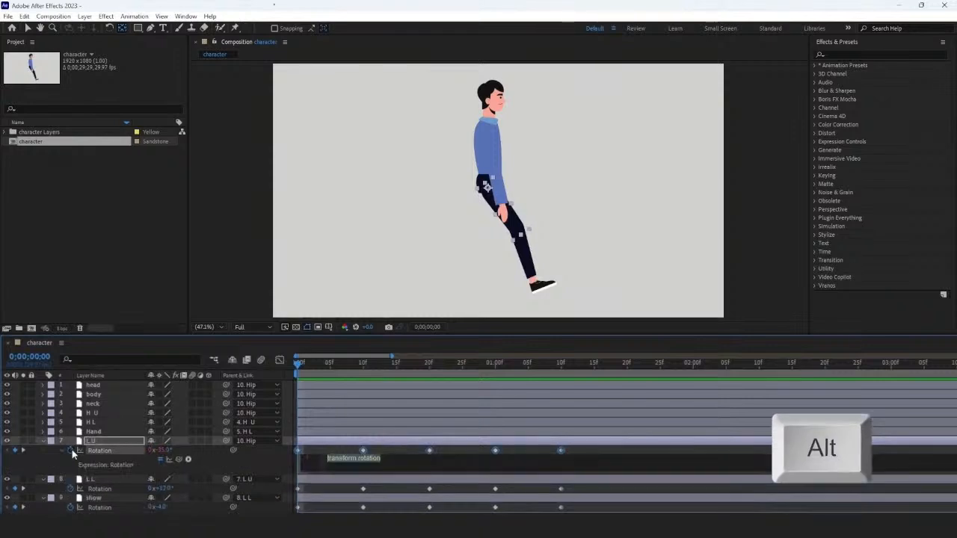
pyautogui.click(188, 459)
pyautogui.moveTo(247, 391)
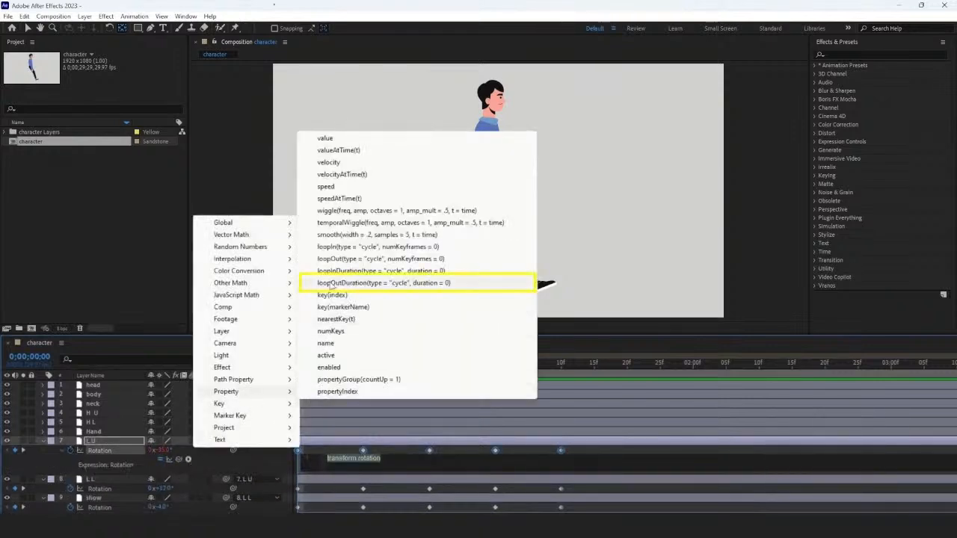
pyautogui.click(359, 282)
pyautogui.click(324, 374)
# Add the same loopOutDuration cycle expression to the L L layer's rotation
pyautogui.scroll(-1, 138, 439)
pyautogui.keyDown('alt'); pyautogui.click(70, 479); pyautogui.keyUp('alt')
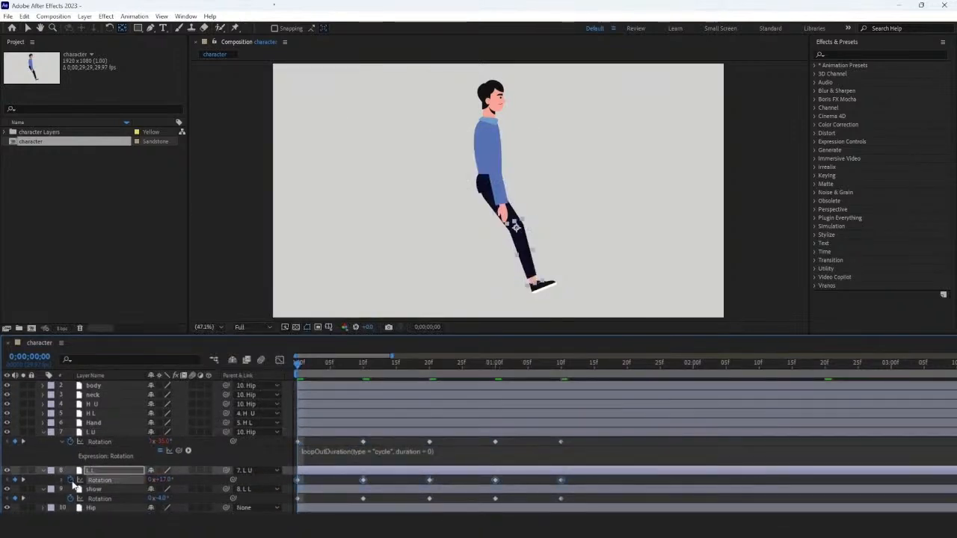
pyautogui.click(188, 488)
pyautogui.moveTo(224, 420)
pyautogui.click(359, 312)
# Add the loopOutDuration cycle expression to the show layer's rotation and preview the looping leg
pyautogui.scroll(-1, 130, 470)
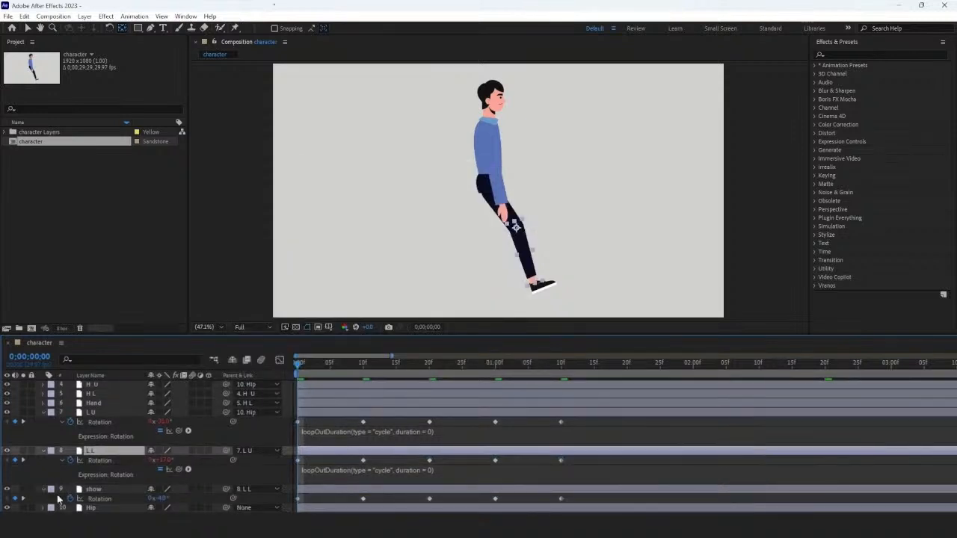
pyautogui.keyDown('alt'); pyautogui.click(70, 499); pyautogui.keyUp('alt')
pyautogui.click(187, 507)
pyautogui.moveTo(225, 442)
pyautogui.click(340, 347)
pyautogui.click(282, 370)
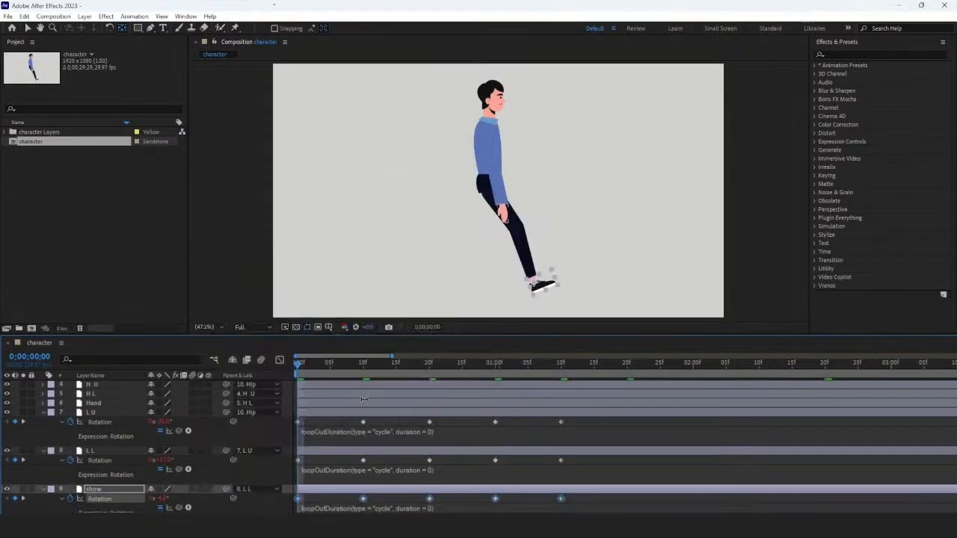
pyautogui.press('space')
pyautogui.press('space')
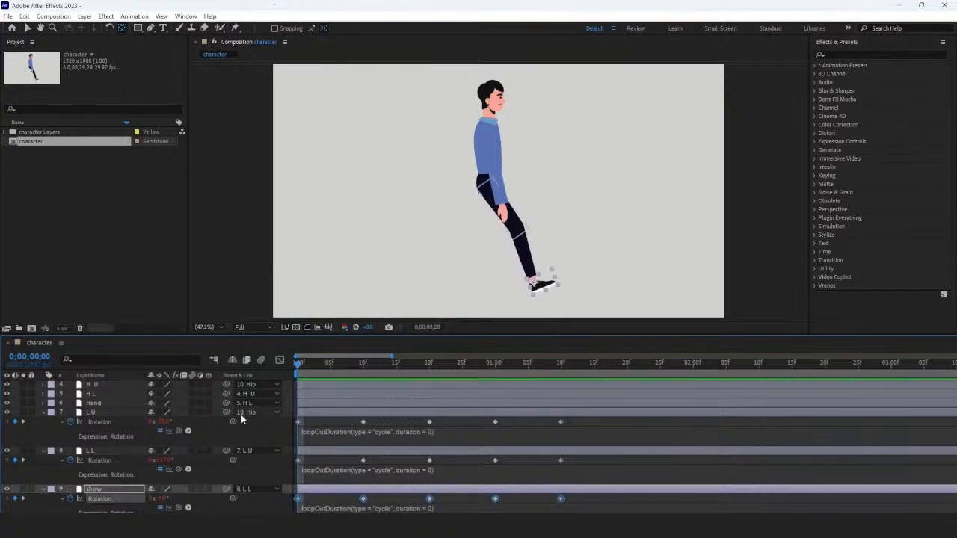
# Duplicate the L U, L L and show layers and place the duplicates below the original show layer
pyautogui.click(127, 416)
pyautogui.keyDown('shift'); pyautogui.click(112, 488); pyautogui.keyUp('shift')
pyautogui.press('u')
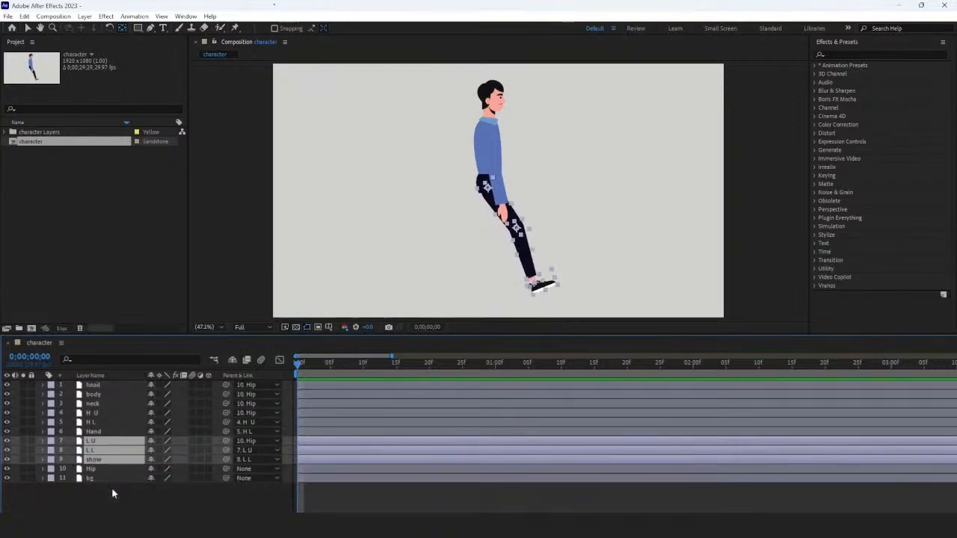
pyautogui.hotkey('ctrl', 'd')
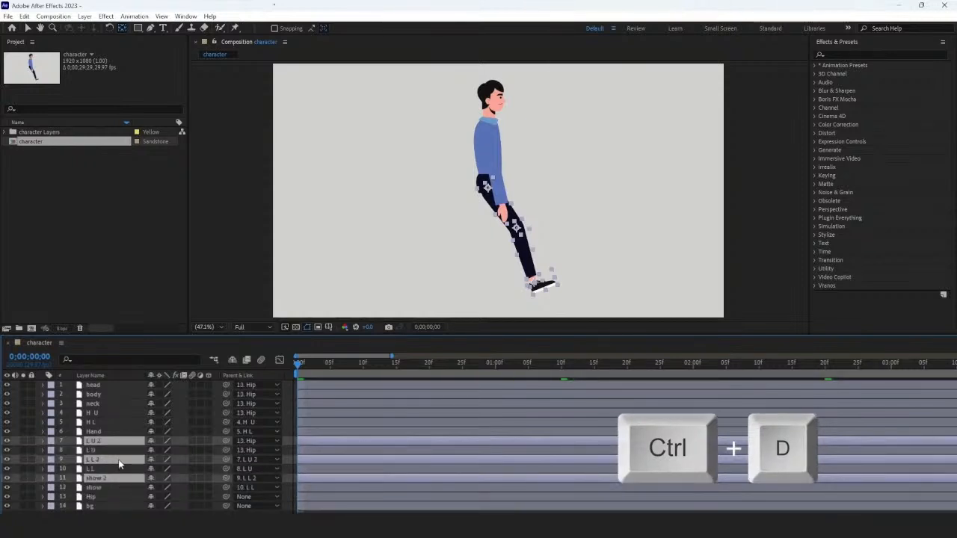
pyautogui.moveTo(118, 465); pyautogui.dragTo(118, 500)
# Shift the duplicated leg layers about 20 frames earlier so the legs alternate, and preview the walk
pyautogui.press('r')
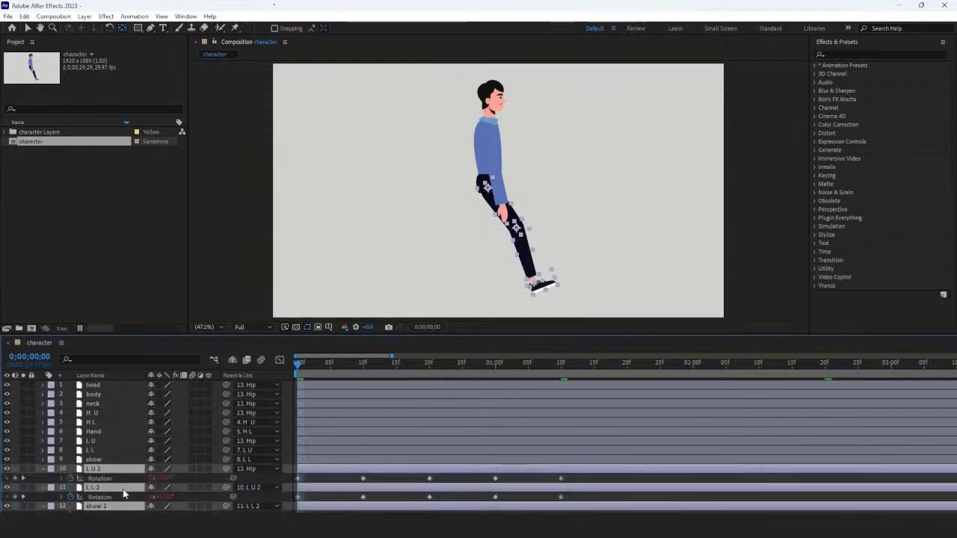
pyautogui.press('v')
pyautogui.moveTo(475, 468); pyautogui.dragTo(349, 484)
pyautogui.press('u')
pyautogui.click(350, 523)
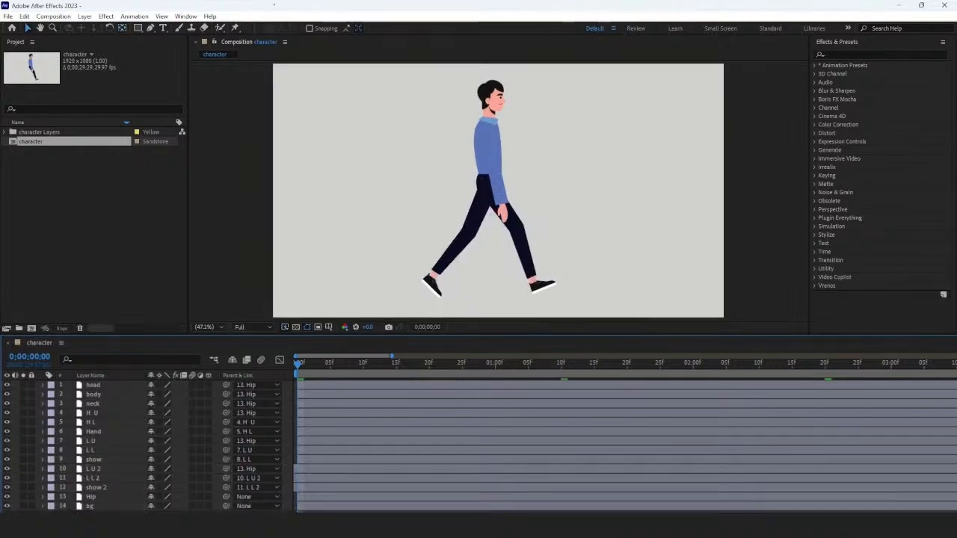
pyautogui.press('space')
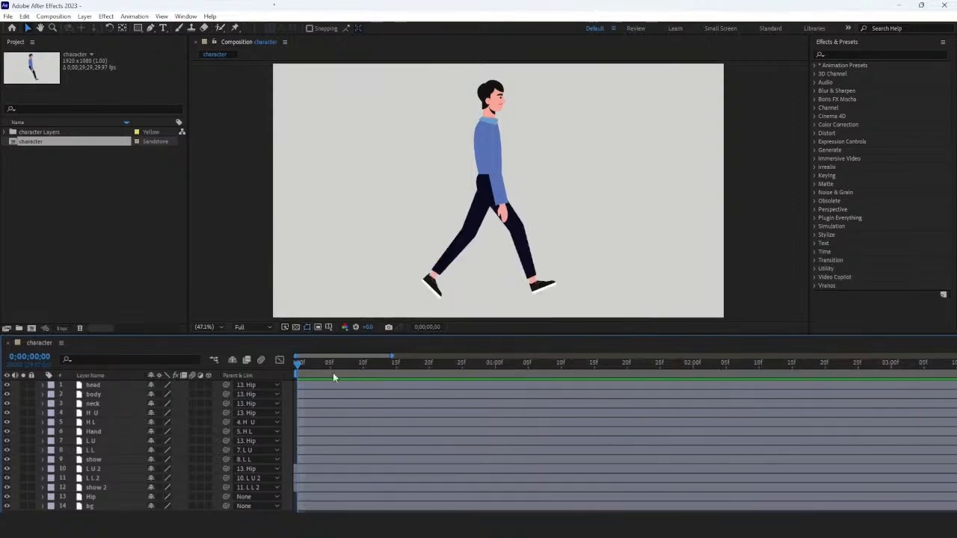
pyautogui.press('space')
# Add rotation keyframes to the H U, H L and Hand layers at frame 10 for the straight-arm pose
pyautogui.click(102, 412)
pyautogui.keyDown('shift'); pyautogui.click(106, 431); pyautogui.keyUp('shift')
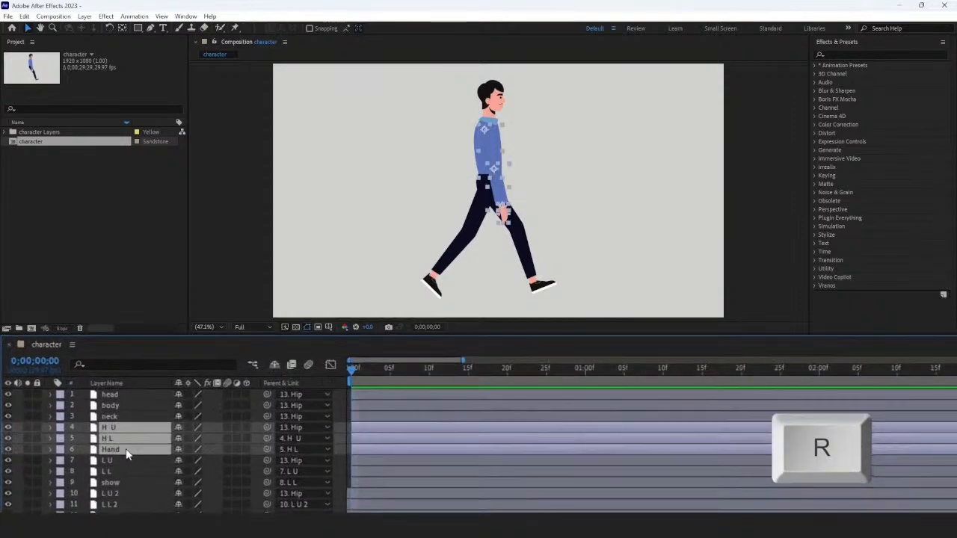
pyautogui.press('r')
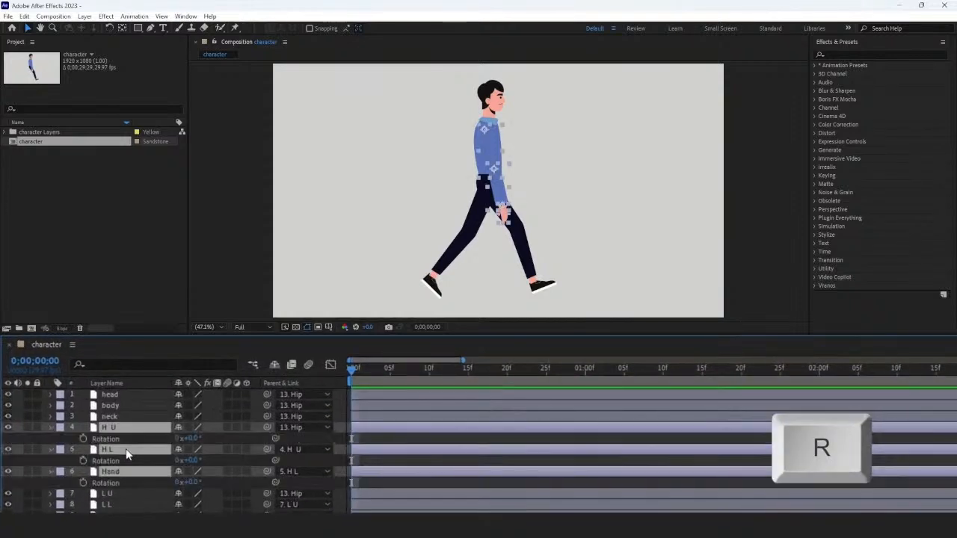
pyautogui.click(430, 372)
pyautogui.click(83, 440)
pyautogui.click(225, 440)
# At frame 0, set rotation to -17° for H U, -10° for H L and -12° for Hand
pyautogui.press('Home')
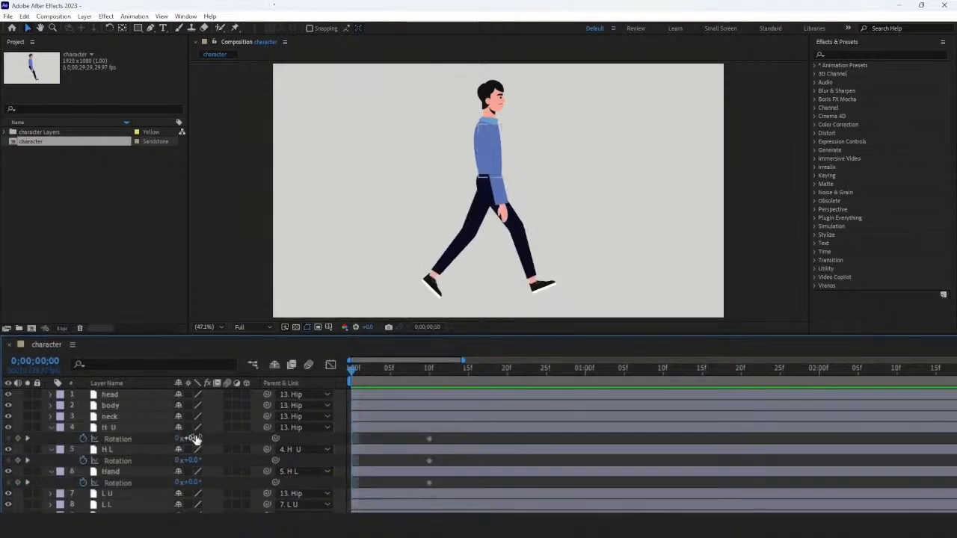
pyautogui.moveTo(194, 439); pyautogui.dragTo(191, 484)
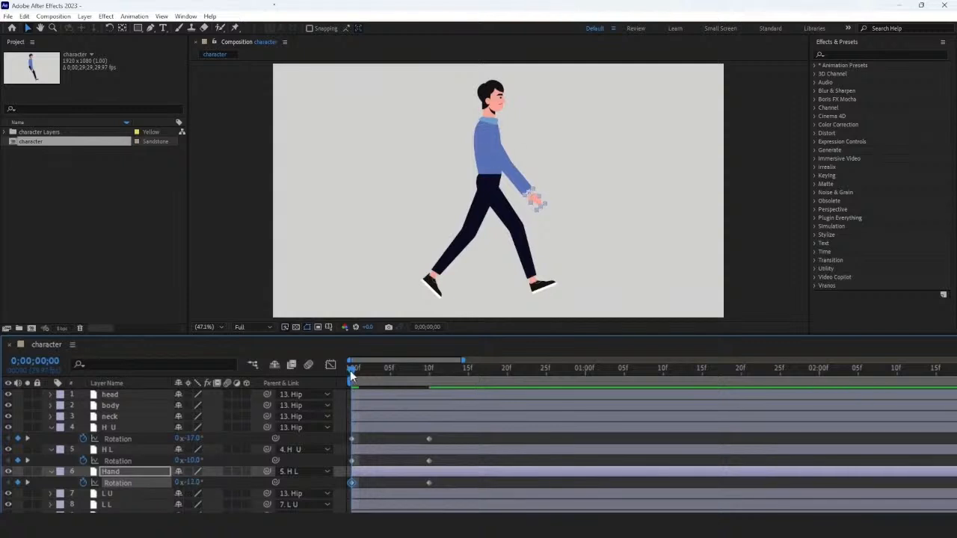
# At frame 20, swing the arm backward by rotating the H U and H L layers and setting Hand to 9°
pyautogui.moveTo(350, 370); pyautogui.dragTo(497, 394)
pyautogui.moveTo(191, 440); pyautogui.dragTo(198, 482)
pyautogui.press('space')
# Set H U rotation to 0° in the 0;00;01;00 arm pose and repeat the frame 0 arm rotations at 0;00;01;10
pyautogui.moveTo(508, 370); pyautogui.dragTo(585, 372)
pyautogui.press('space')
pyautogui.moveTo(195, 439); pyautogui.dragTo(173, 440)
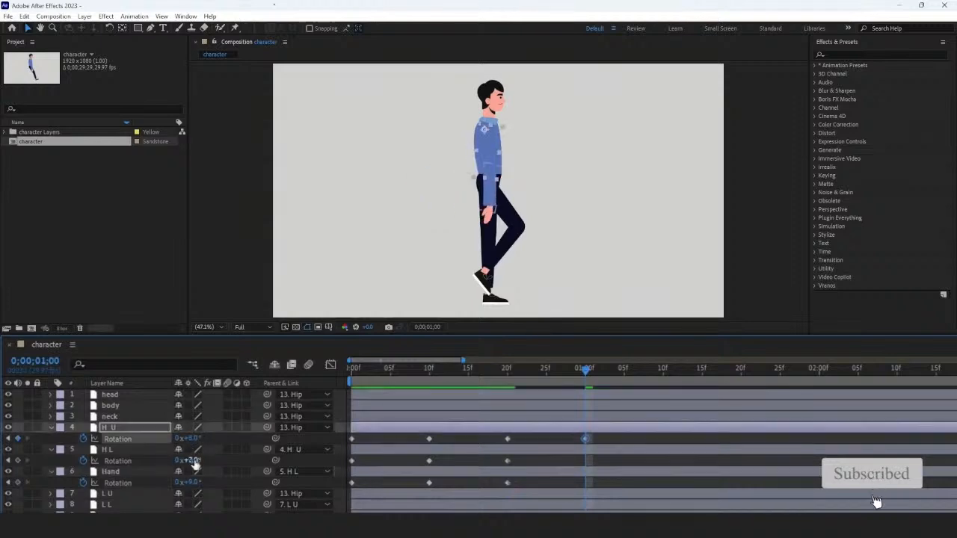
pyautogui.click(663, 377)
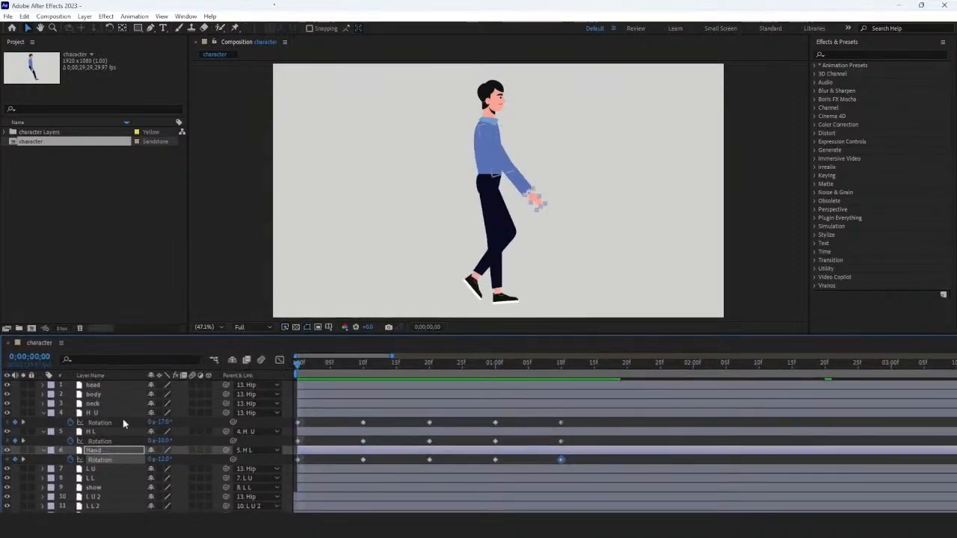
# Add the expression loopOutDuration(type = "cycle", duration = 0) to the H U layer's rotation
pyautogui.keyDown('alt'); pyautogui.click(70, 423); pyautogui.keyUp('alt')
pyautogui.click(188, 432)
pyautogui.moveTo(227, 363)
pyautogui.click(374, 268)
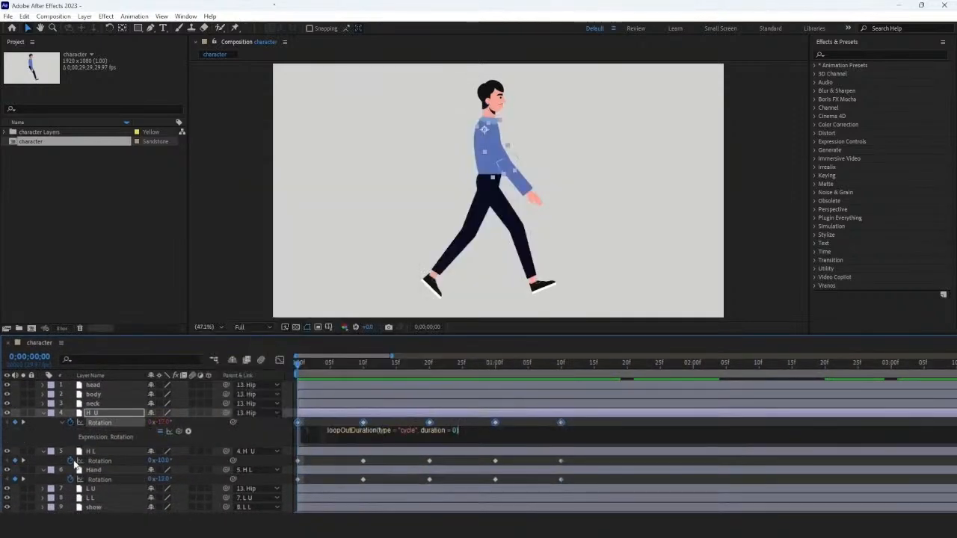
# Add the same loopOutDuration cycle expression to the H L layer's rotation
pyautogui.keyDown('alt'); pyautogui.click(71, 460); pyautogui.keyUp('alt')
pyautogui.click(188, 470)
pyautogui.moveTo(226, 400)
pyautogui.click(366, 296)
# Add the expression loopOutDuration(type = "cycle", duration = 0) to the Hand layer's rotation and preview the arm swing
pyautogui.keyDown('alt'); pyautogui.click(71, 499); pyautogui.keyUp('alt')
pyautogui.click(188, 508)
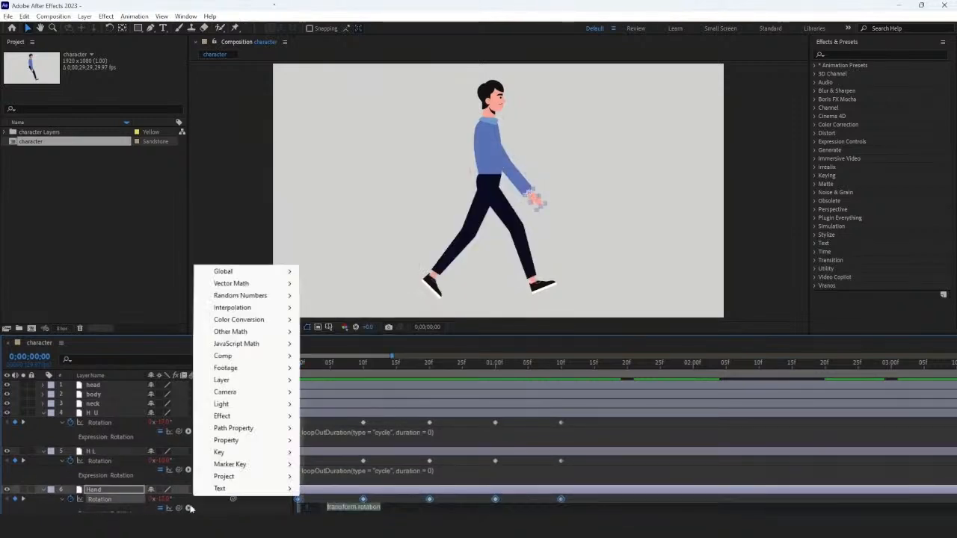
pyautogui.moveTo(225, 440)
pyautogui.click(351, 330)
pyautogui.press('space')
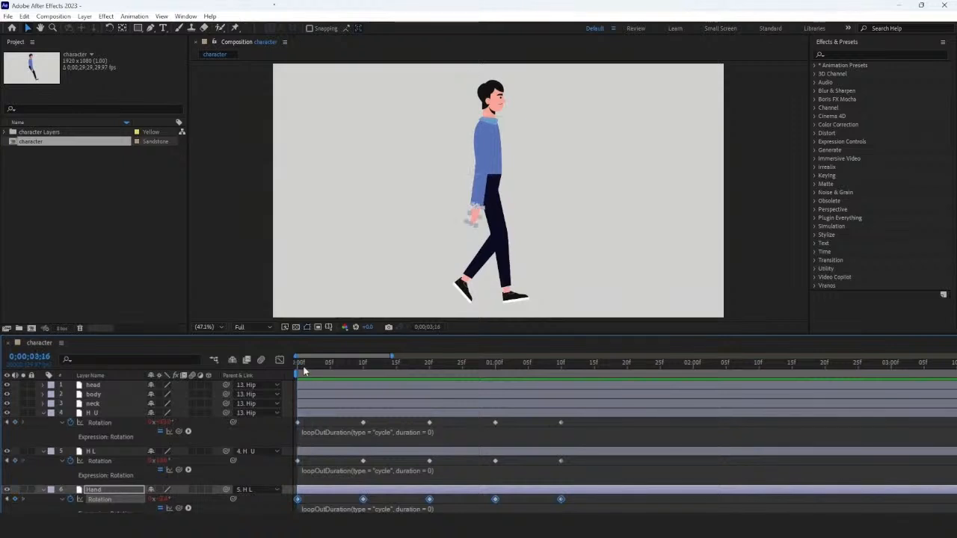
pyautogui.press('space')
# Duplicate the H U, H L and Hand layers and move the copies directly below the Hip layer
pyautogui.click(113, 413)
pyautogui.keyDown('shift'); pyautogui.click(104, 489); pyautogui.keyUp('shift')
pyautogui.press('u')
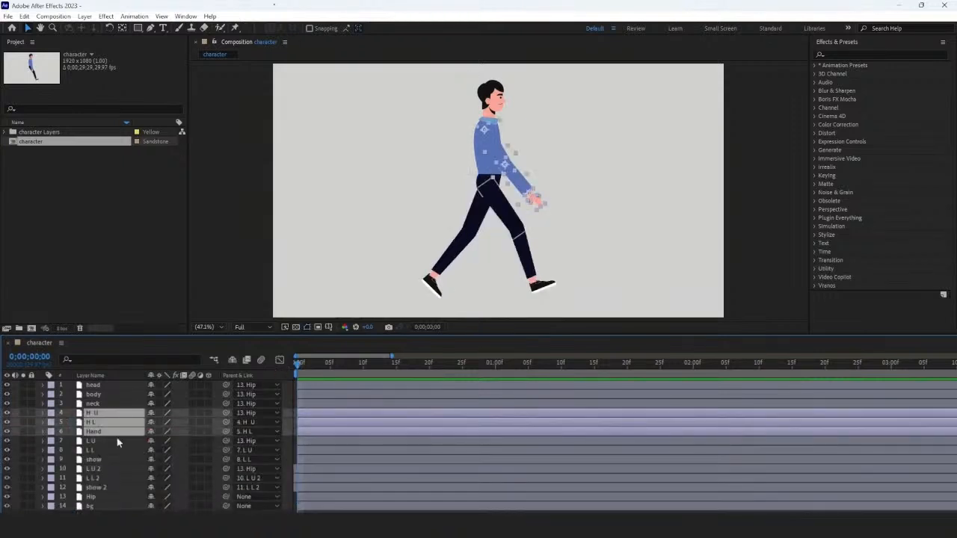
pyautogui.hotkey('ctrl', 'd')
pyautogui.scroll(-1, 116, 442)
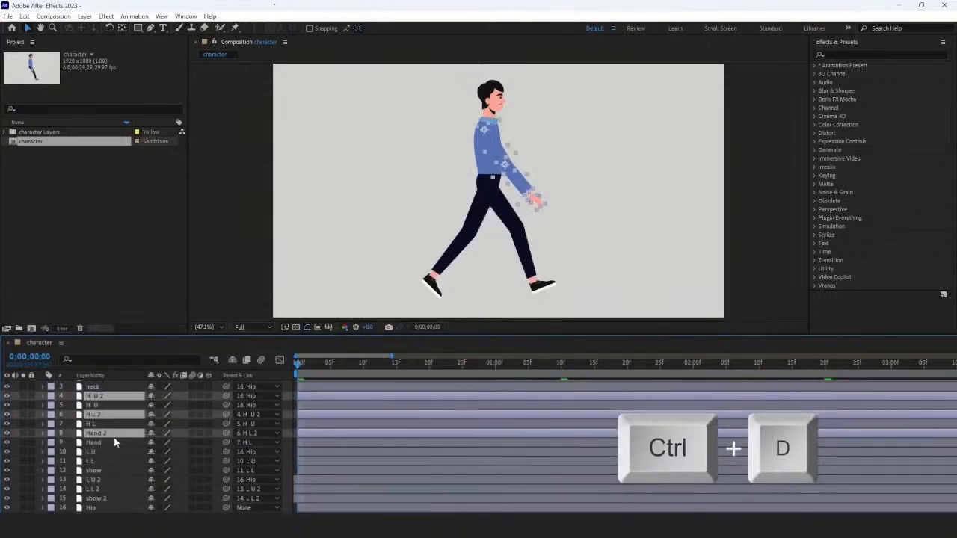
pyautogui.moveTo(108, 436); pyautogui.dragTo(105, 508)
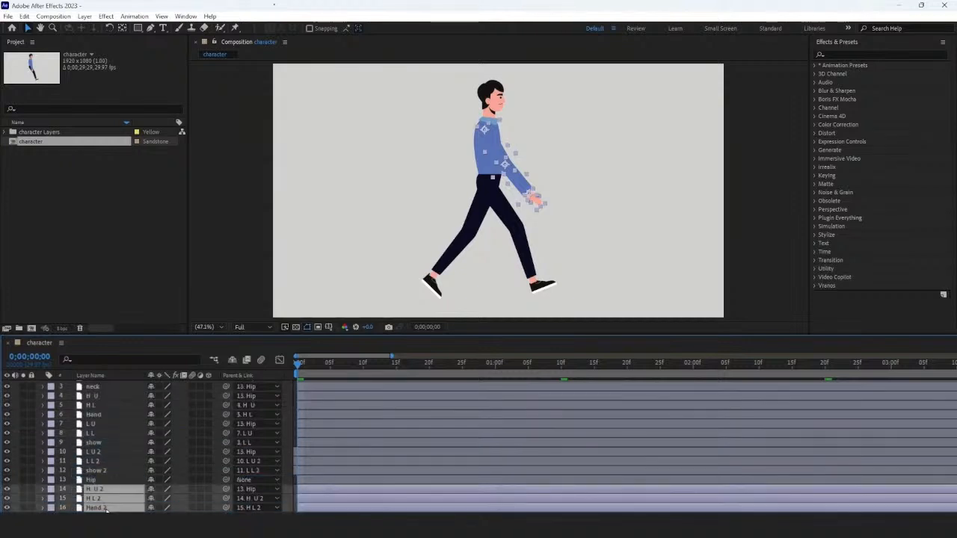
# Shift the H U 2, H L 2 and Hand 2 layers 20 frames earlier and preview the walk cycle
pyautogui.press('u')
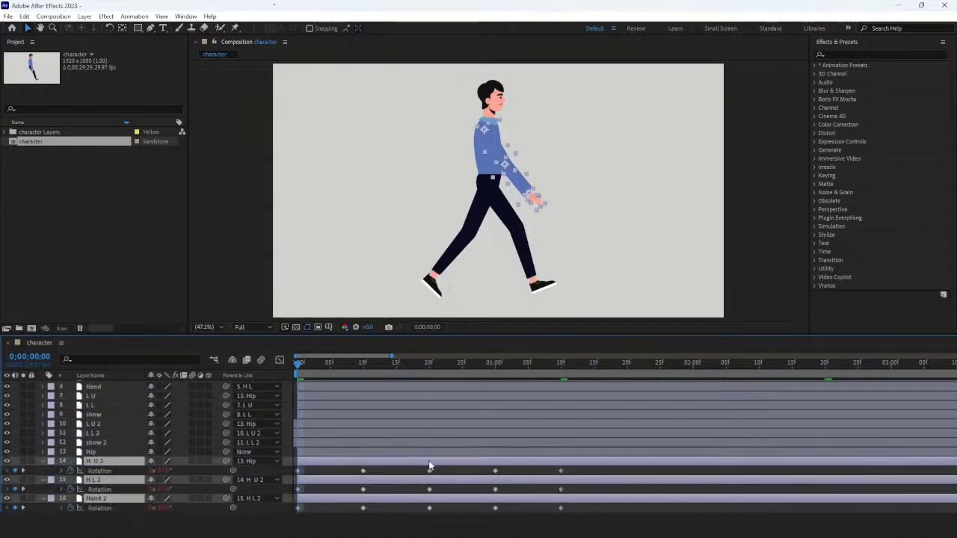
pyautogui.moveTo(308, 470); pyautogui.dragTo(299, 470)
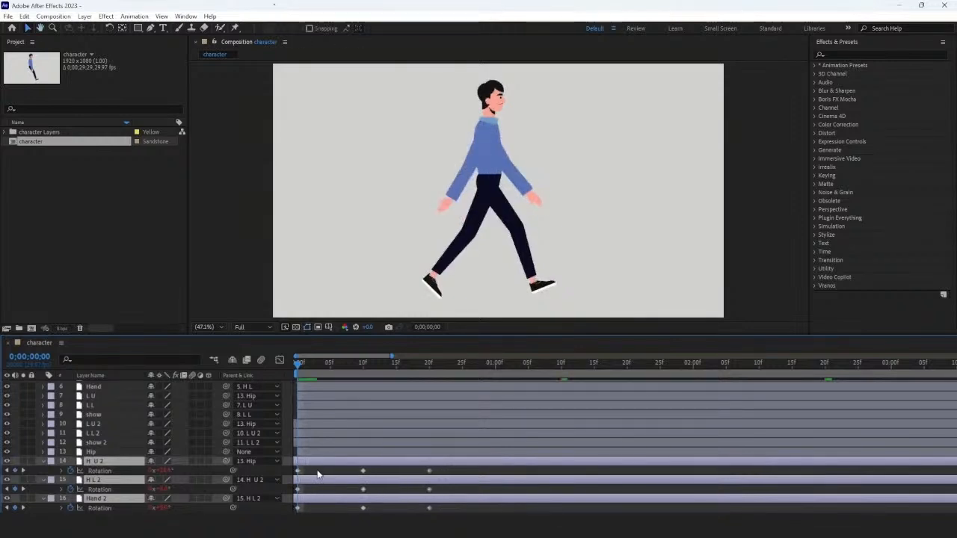
pyautogui.press('space')
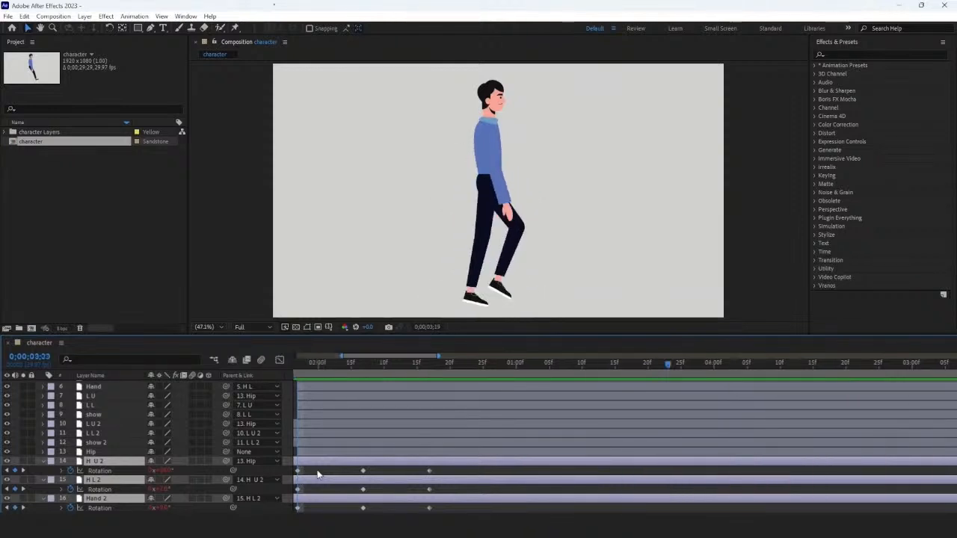
pyautogui.press('Home')
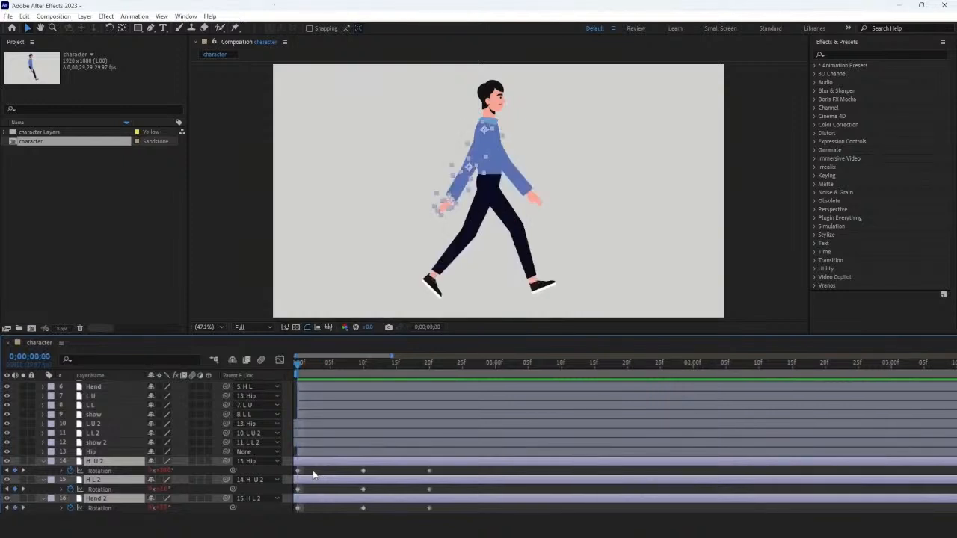
pyautogui.press('u')
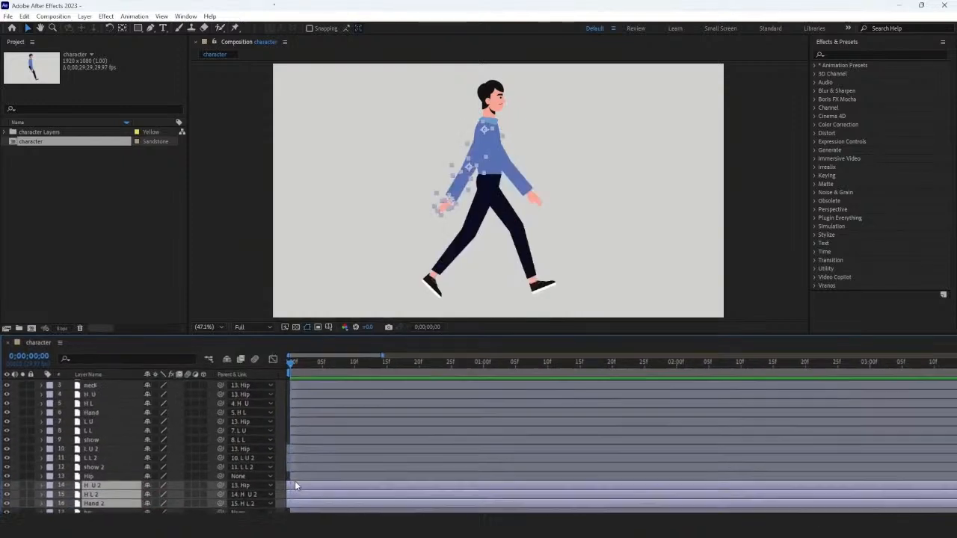
pyautogui.click(260, 506)
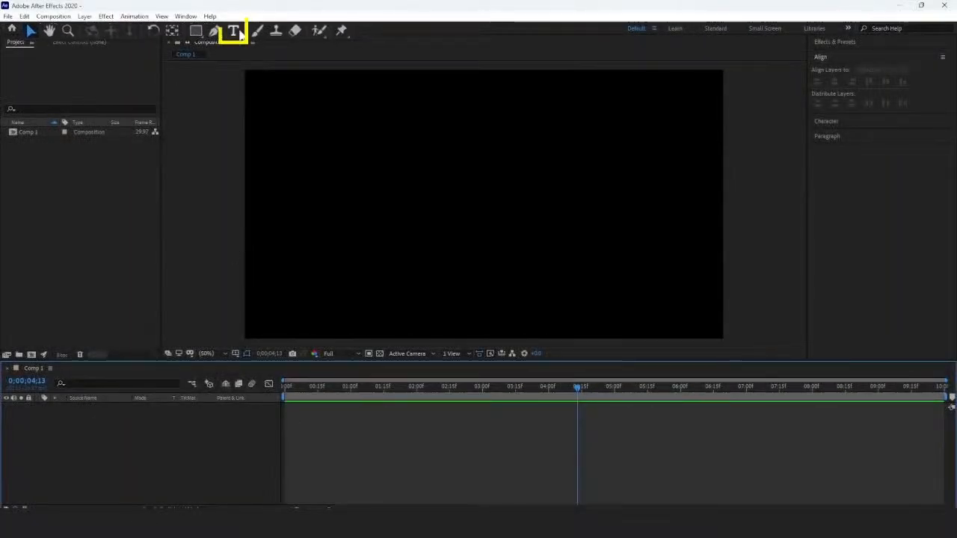
# Add a text layer reading SAND in Comp 1 and centre it horizontally and vertically in the composition
pyautogui.click(178, 28)
pyautogui.click(332, 178)
pyautogui.write('S')
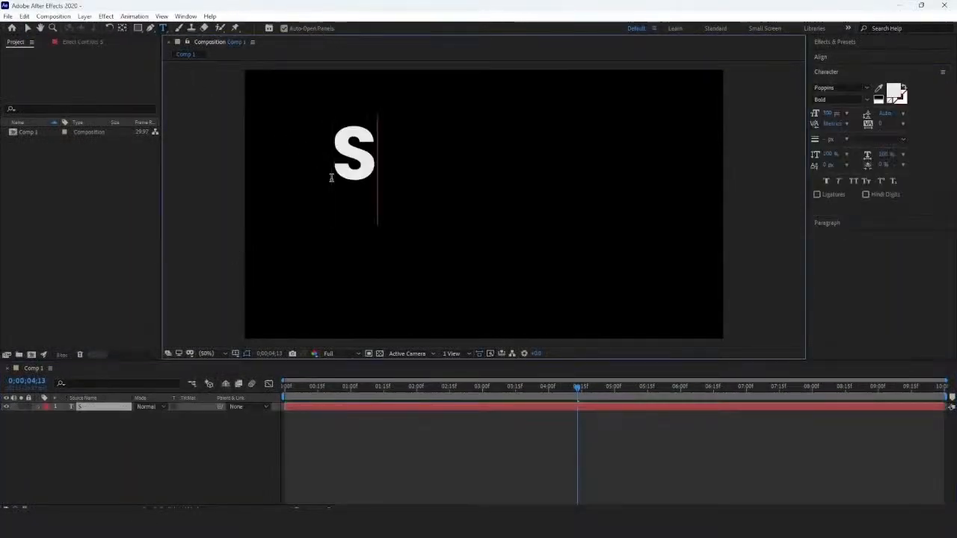
pyautogui.write('AND')
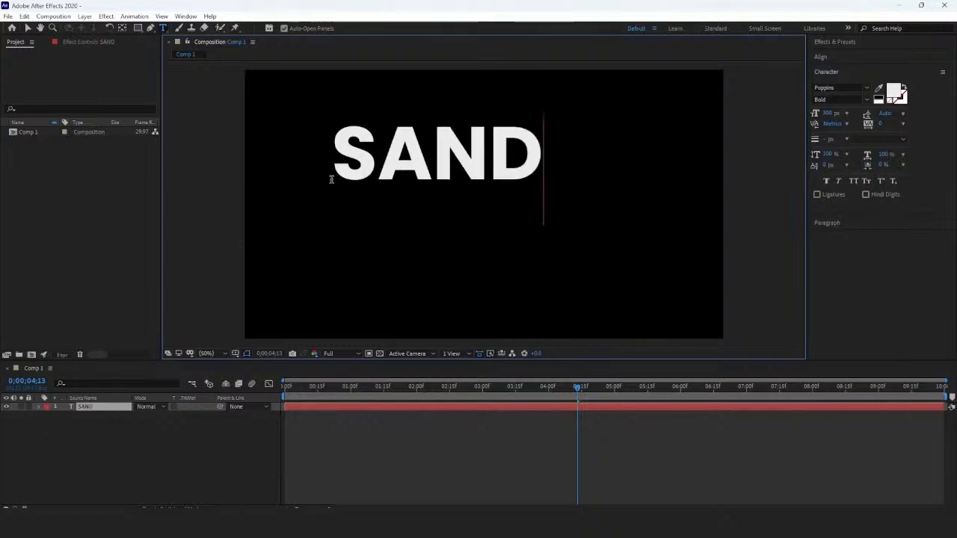
pyautogui.click(821, 58)
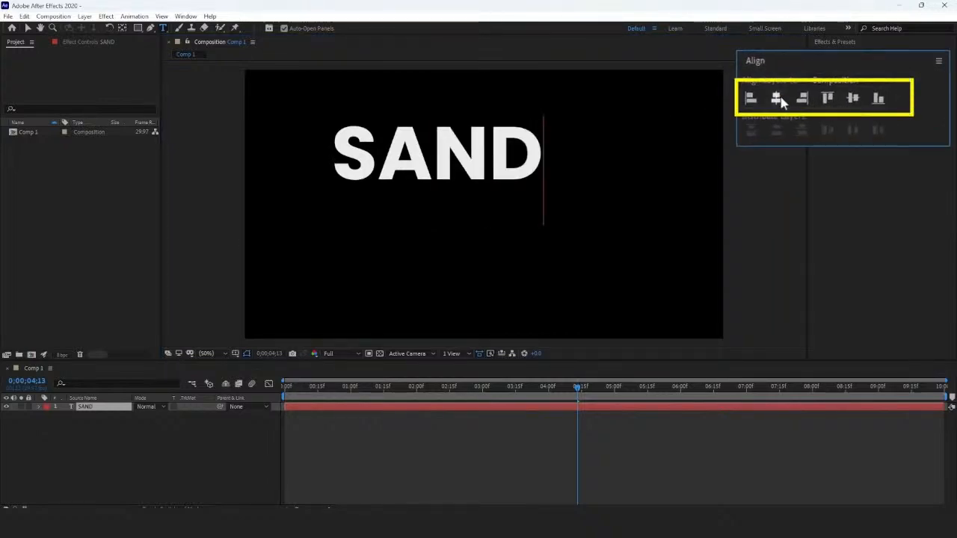
pyautogui.click(776, 98)
pyautogui.click(853, 98)
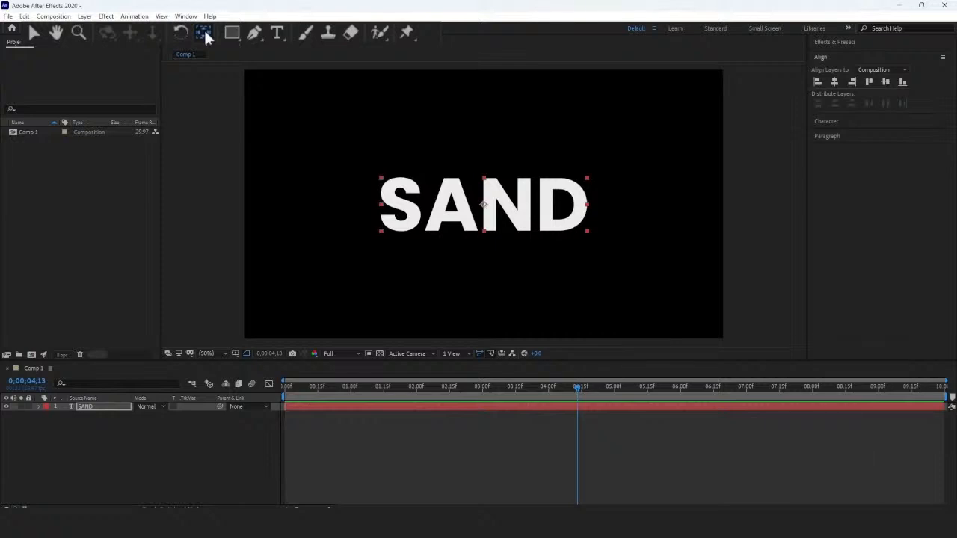
# Pre-compose the SAND text layer as SAND Comp 1, moving all attributes into the new composition
pyautogui.rightClick(103, 409)
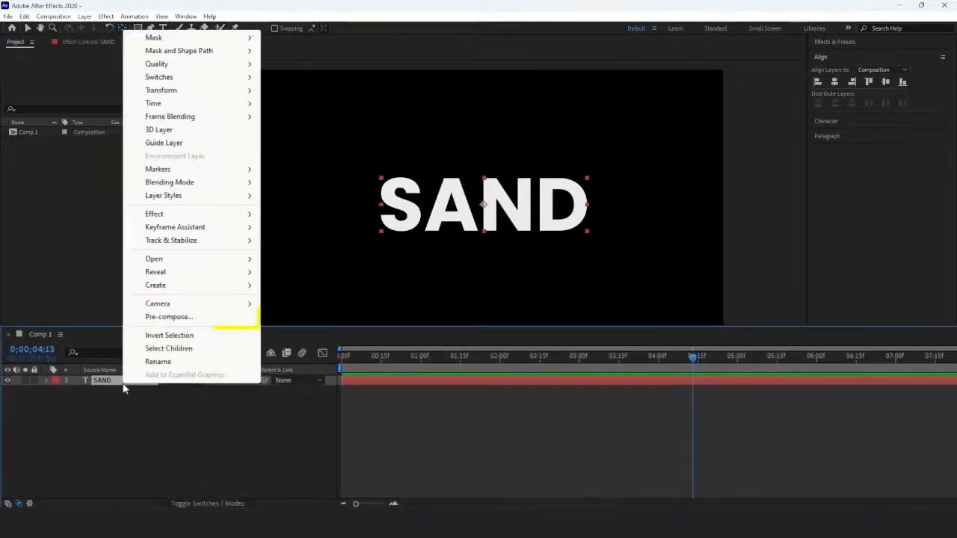
pyautogui.click(160, 326)
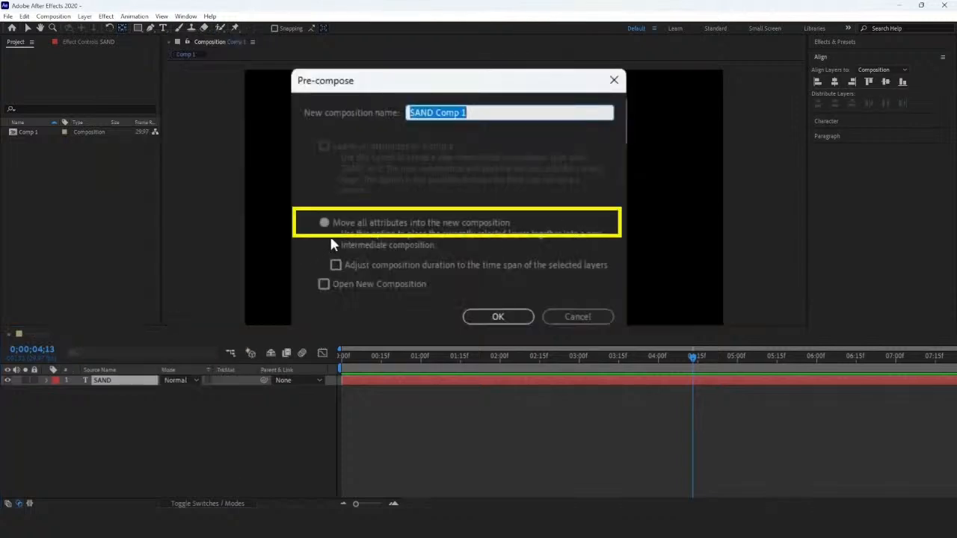
pyautogui.click(336, 239)
pyautogui.click(478, 320)
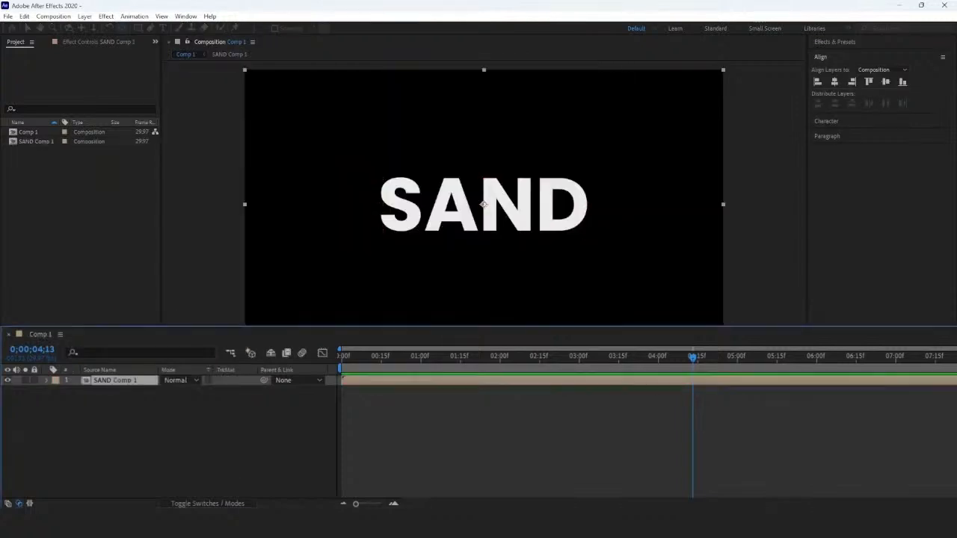
# Duplicate the SAND Comp 1 layer and pre-compose the upper copy as SAND Comp 2 with all attributes moved into it
pyautogui.hotkey('ctrl', 'd')
pyautogui.hotkey('ctrl', 'd')
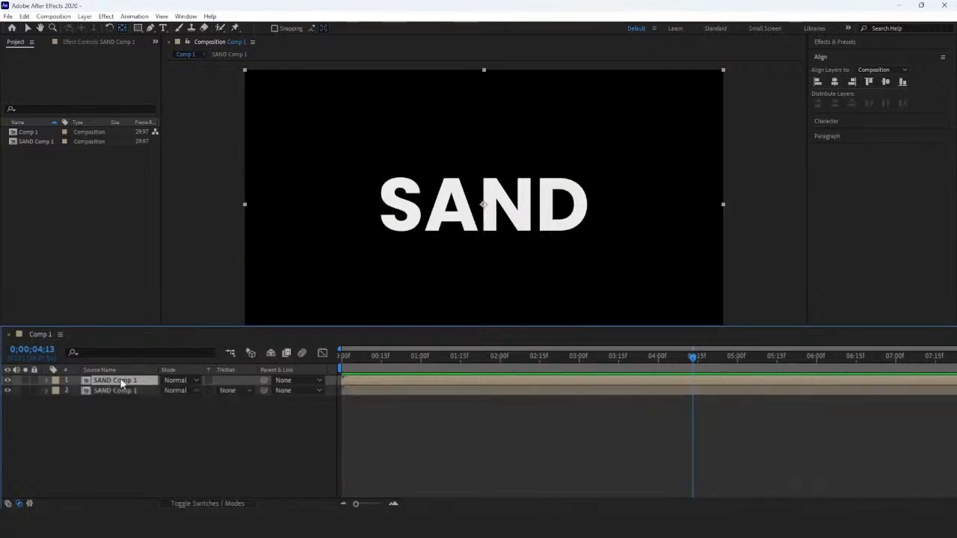
pyautogui.rightClick(122, 382)
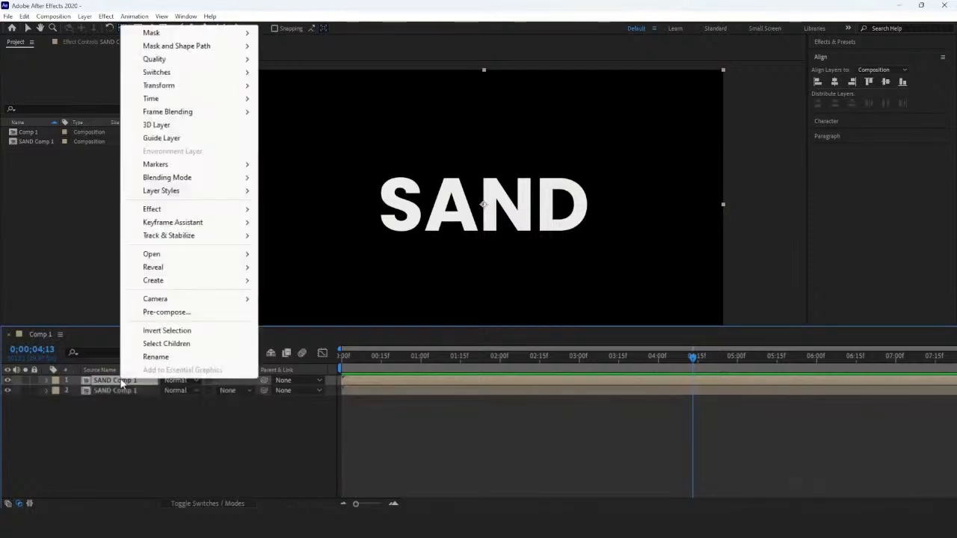
pyautogui.click(165, 312)
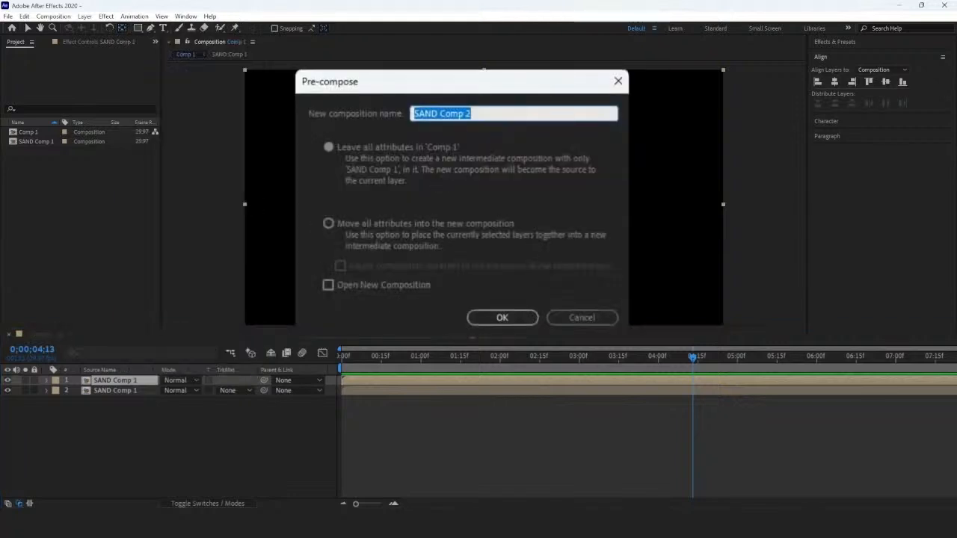
pyautogui.click(390, 227)
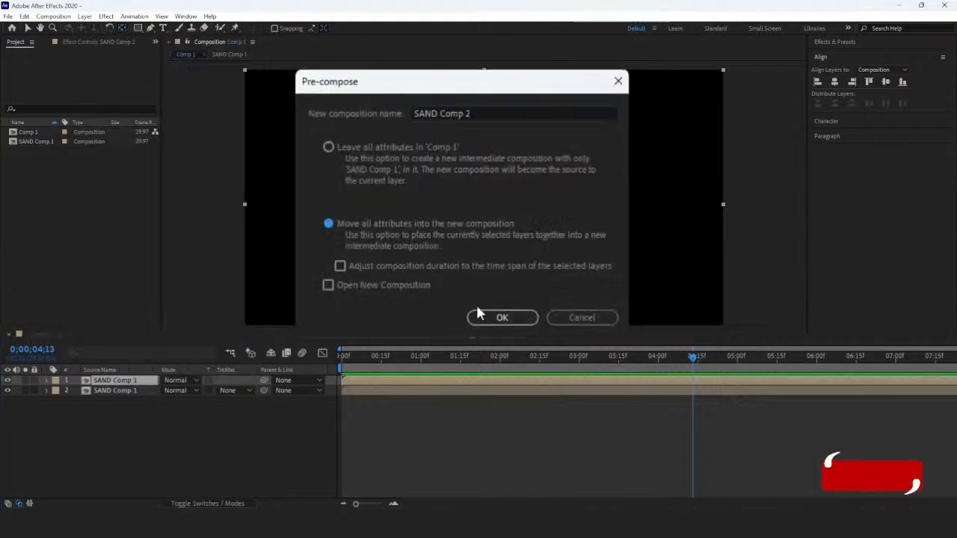
pyautogui.click(489, 317)
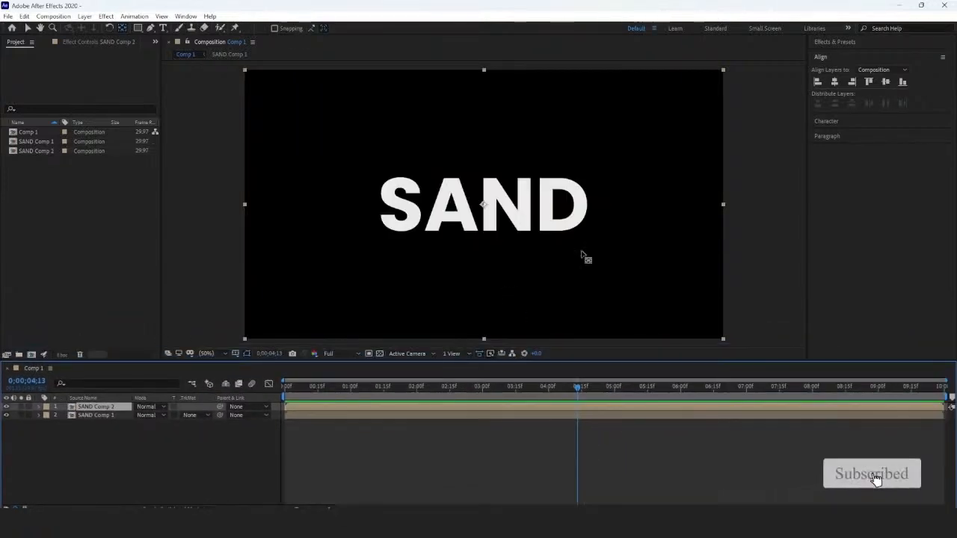
# Find the CC Particle Systems II effect and apply it to the SAND Comp 2 layer
pyautogui.click(841, 44)
pyautogui.click(781, 63)
pyautogui.write('cc')
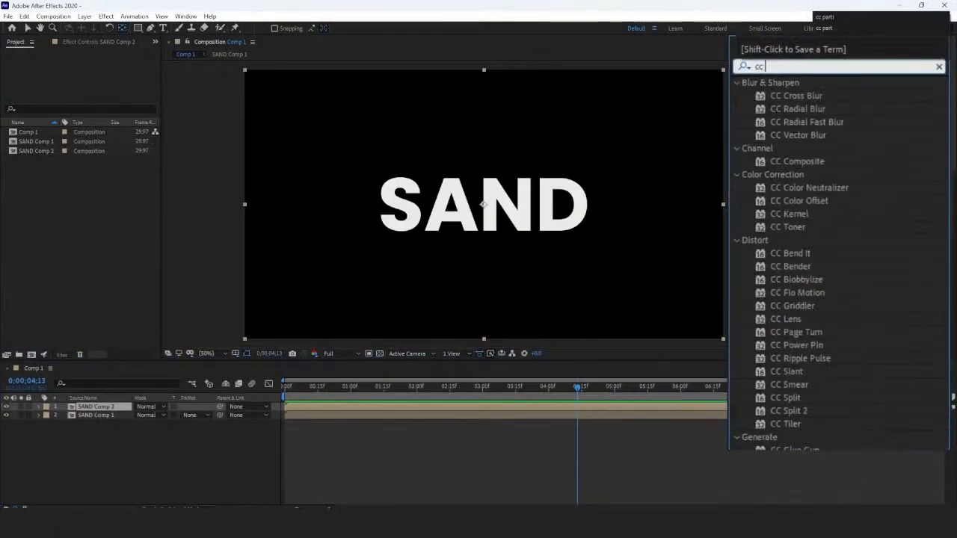
pyautogui.write(' part')
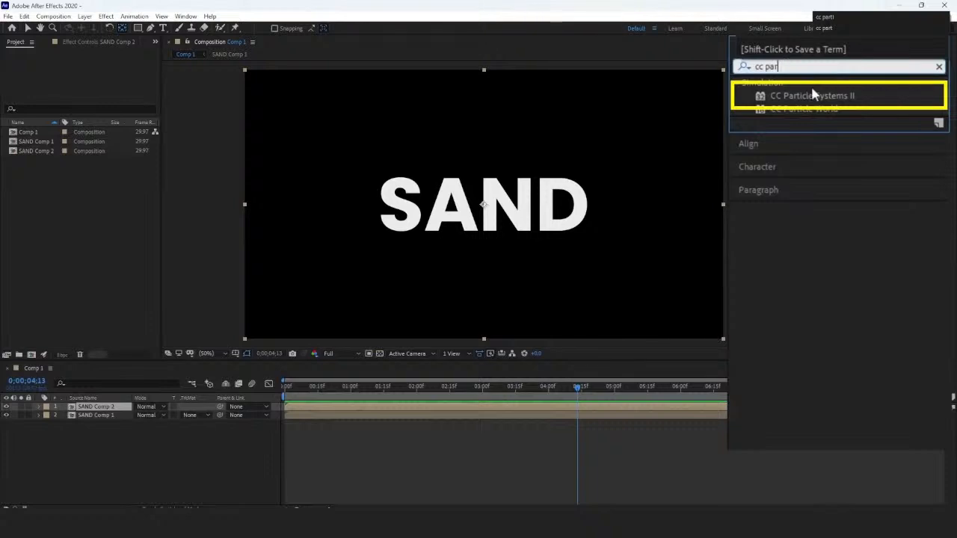
pyautogui.moveTo(860, 74); pyautogui.dragTo(119, 408)
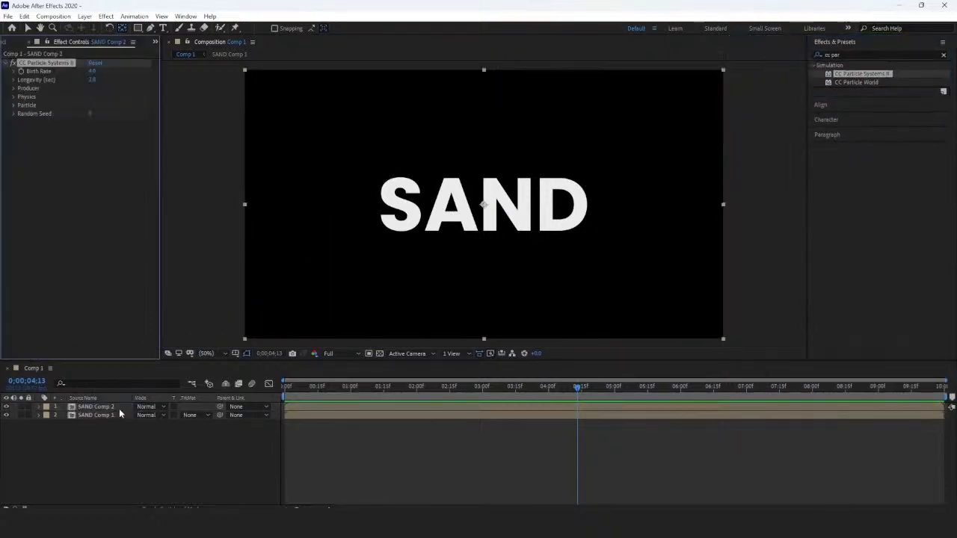
# In the particle effect's physics settings, set the animation type to Direction and the velocity to 0.5
pyautogui.click(12, 97)
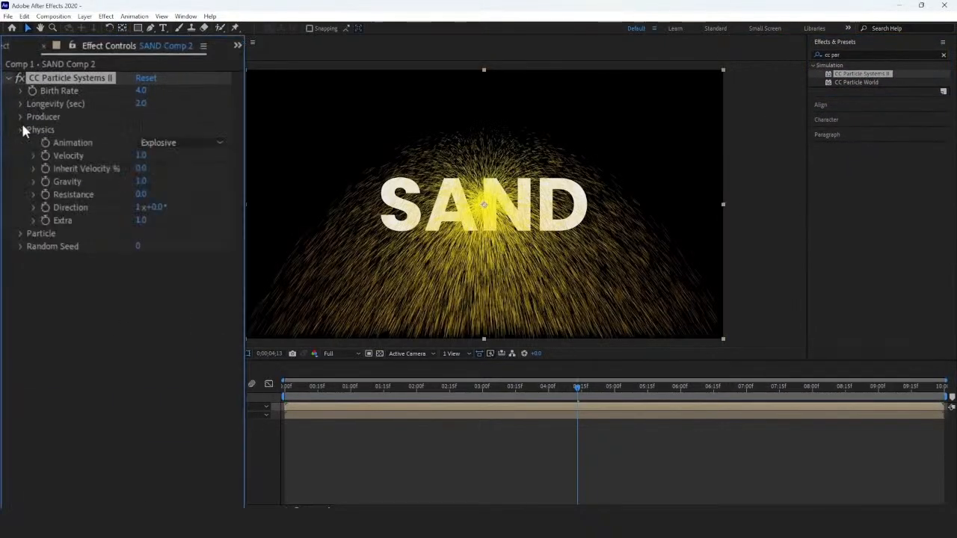
pyautogui.click(159, 142)
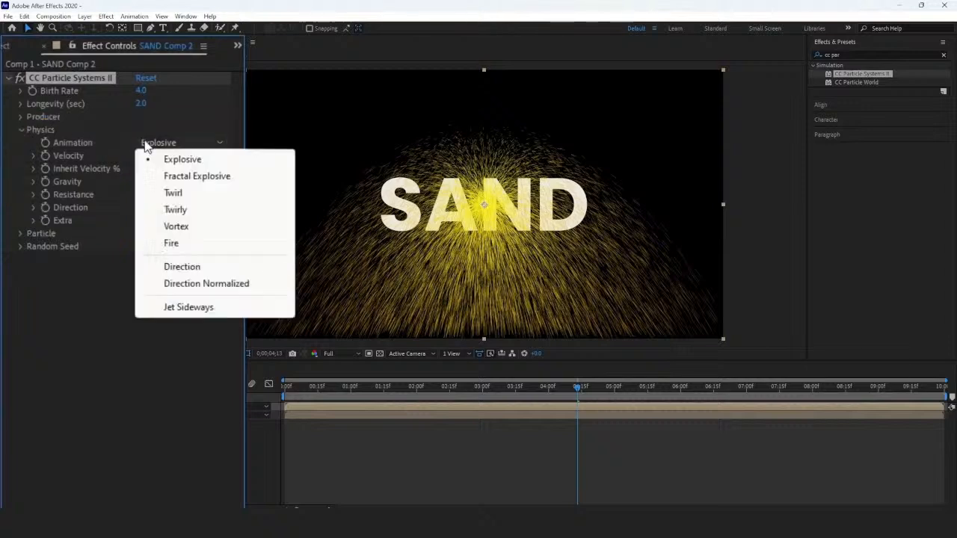
pyautogui.click(203, 267)
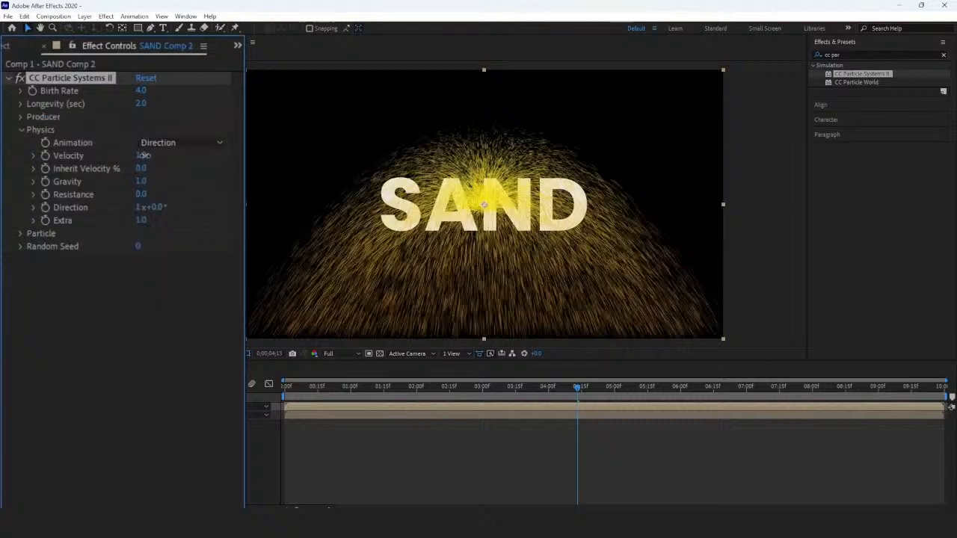
pyautogui.write('0.5')
pyautogui.press('Return')
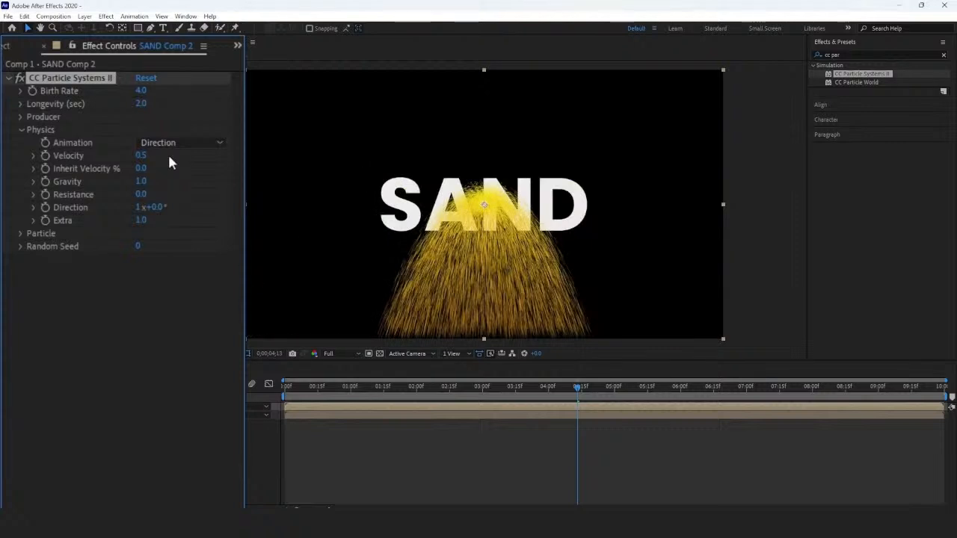
# Set the particle physics direction to 1x+90°, extra to 0 and gravity to -0.2
pyautogui.write('90')
pyautogui.press('Return')
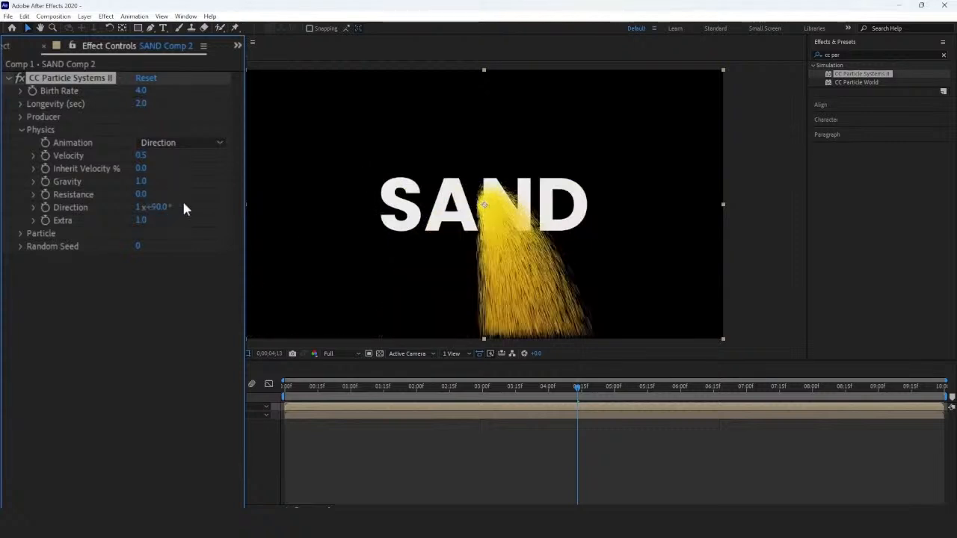
pyautogui.write('0')
pyautogui.press('Return')
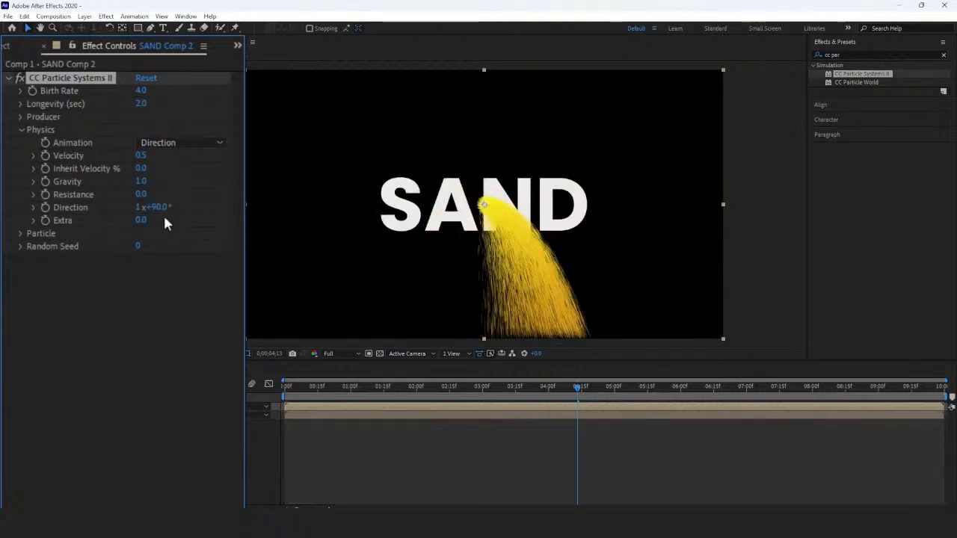
pyautogui.click(140, 182)
pyautogui.write('-0.2')
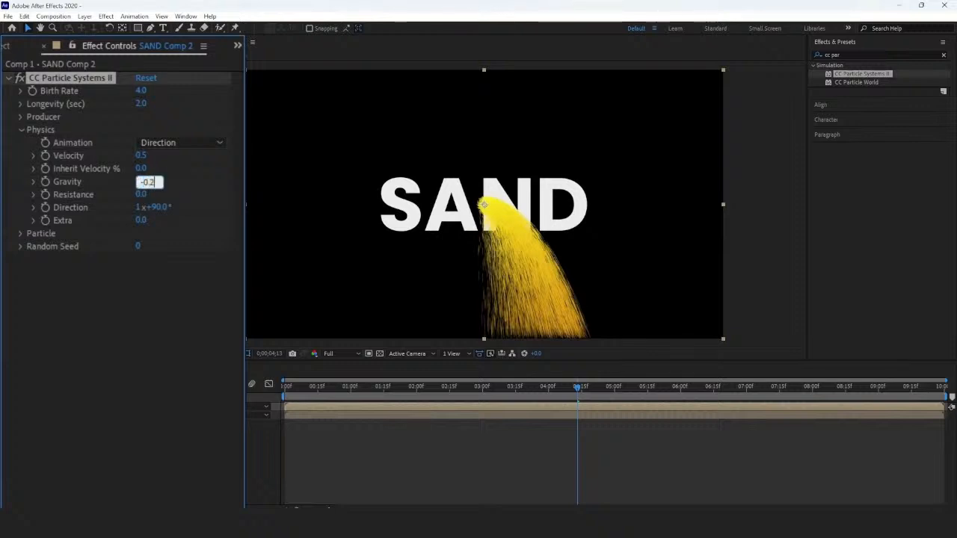
pyautogui.press('Return')
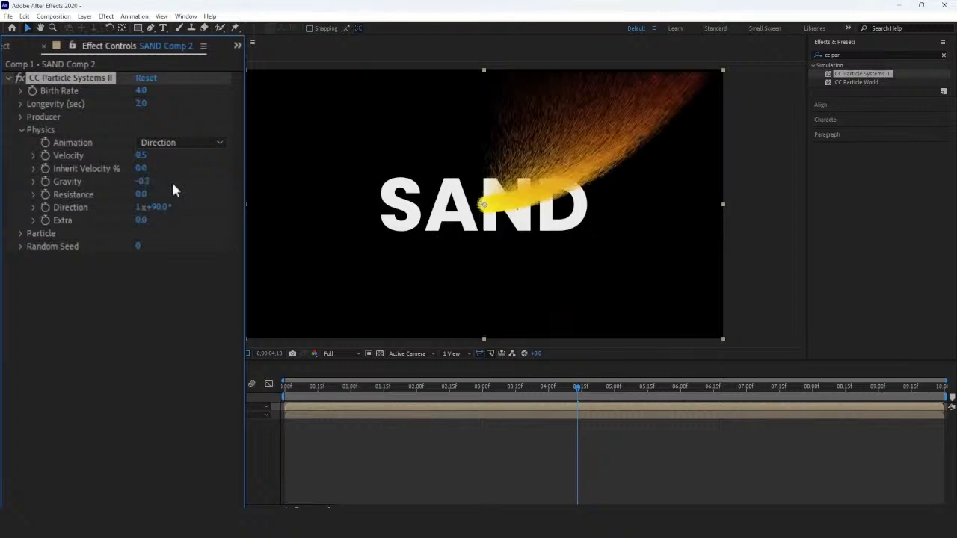
# In the particle effect's producer settings, set radius X to 4 and radius Y to 15
pyautogui.click(21, 117)
pyautogui.click(139, 143)
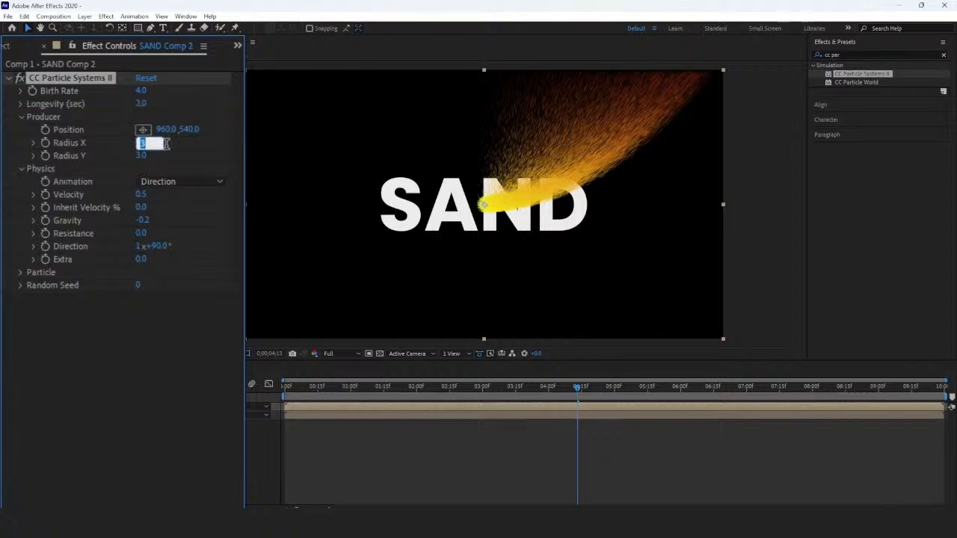
pyautogui.write('4')
pyautogui.press('Return')
pyautogui.write('1')
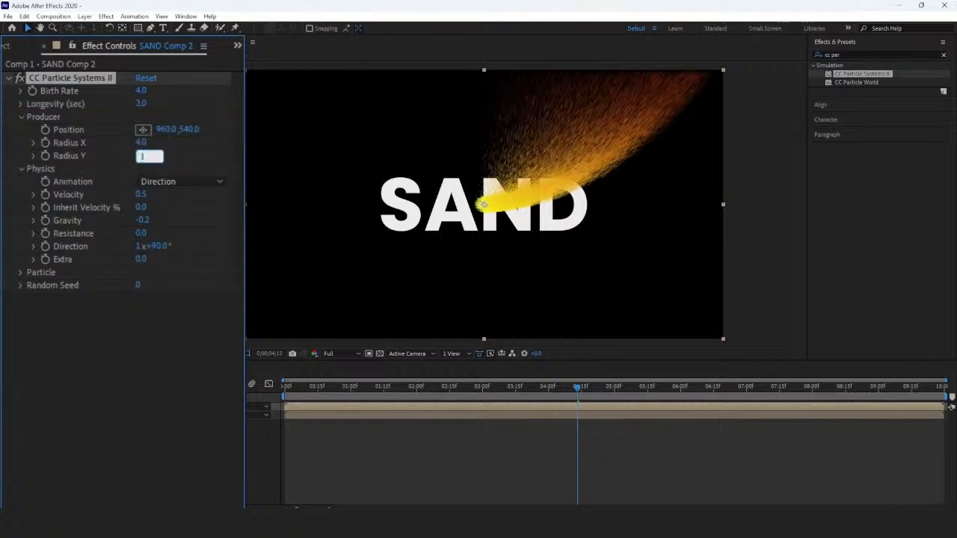
pyautogui.write('5')
pyautogui.press('Return')
# Keyframe the producer position from 1920, 540 at the start of the timeline to 0, 540 at 4 seconds
pyautogui.moveTo(579, 389); pyautogui.dragTo(276, 394)
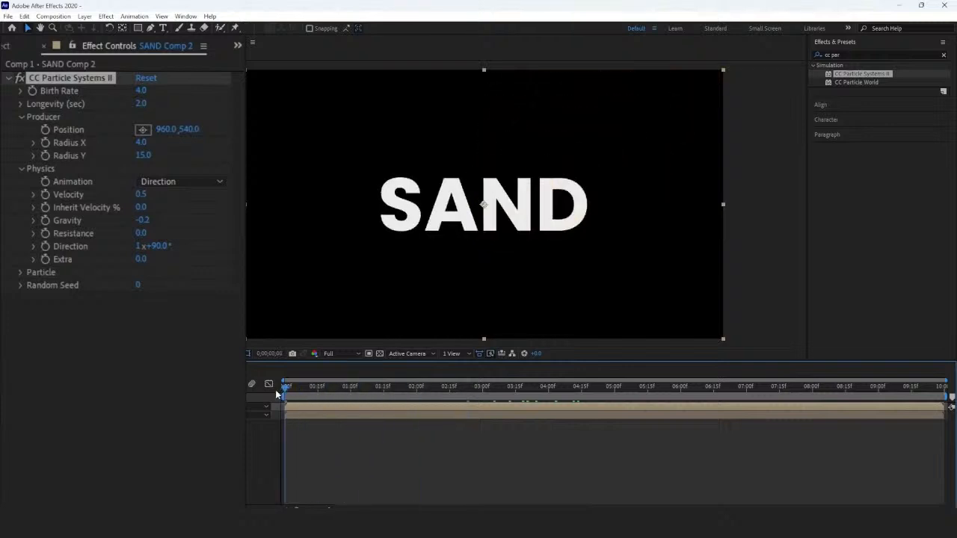
pyautogui.click(46, 130)
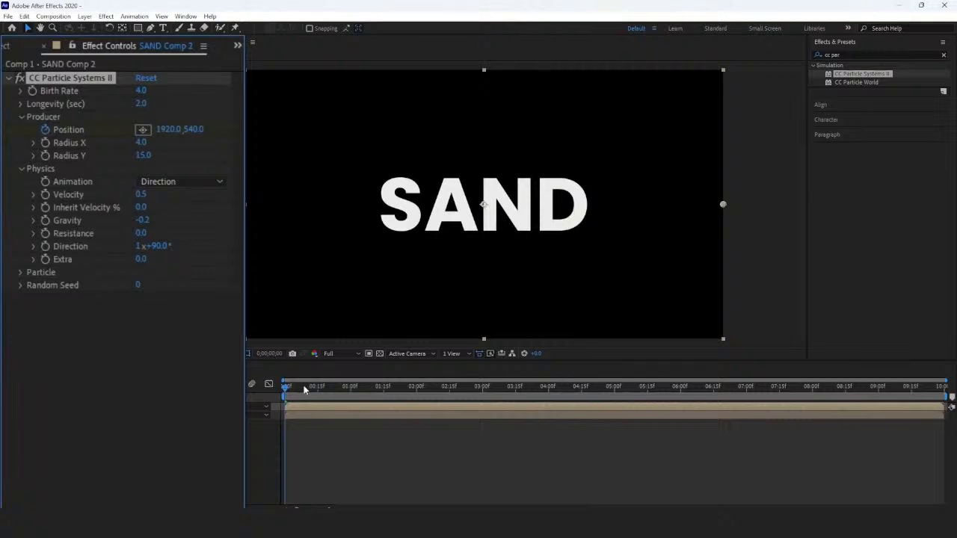
pyautogui.moveTo(290, 388); pyautogui.dragTo(549, 398)
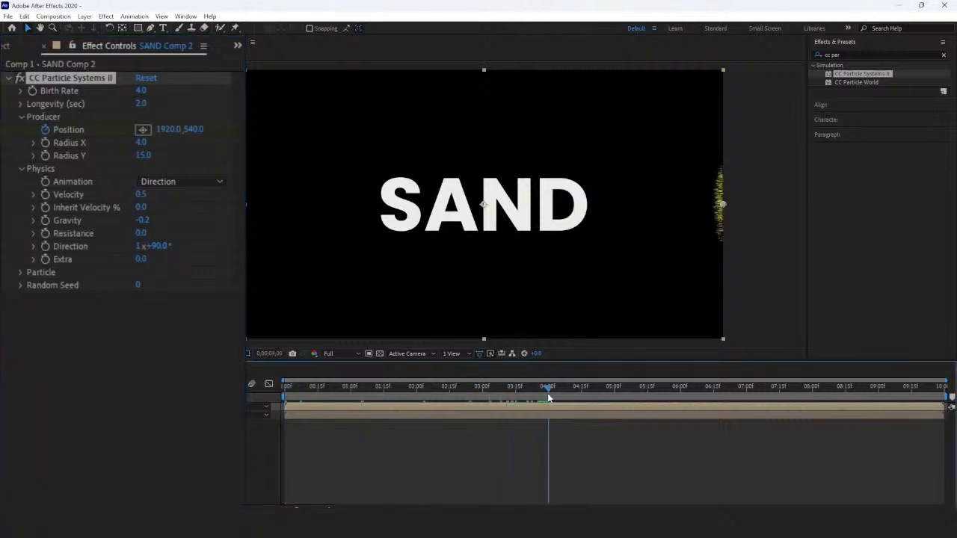
pyautogui.click(174, 130)
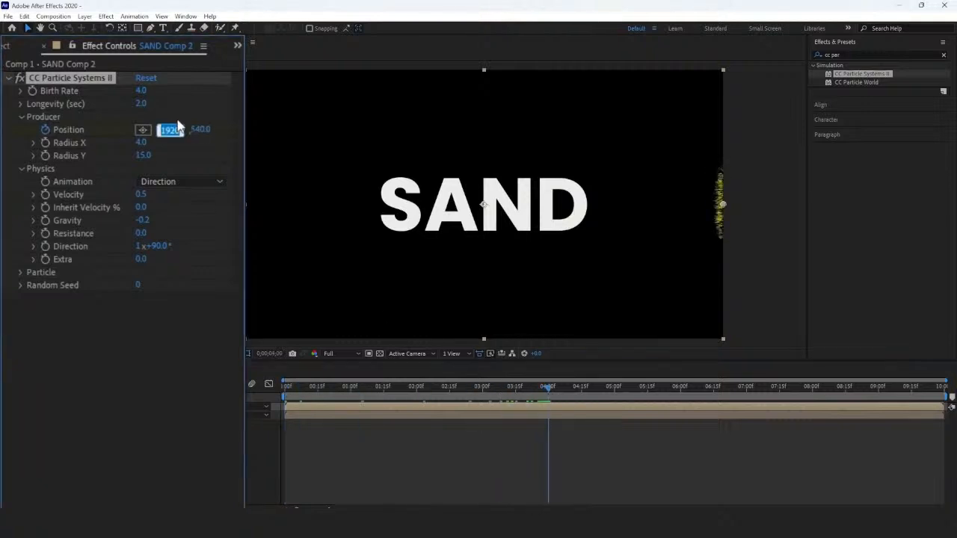
pyautogui.press('Return')
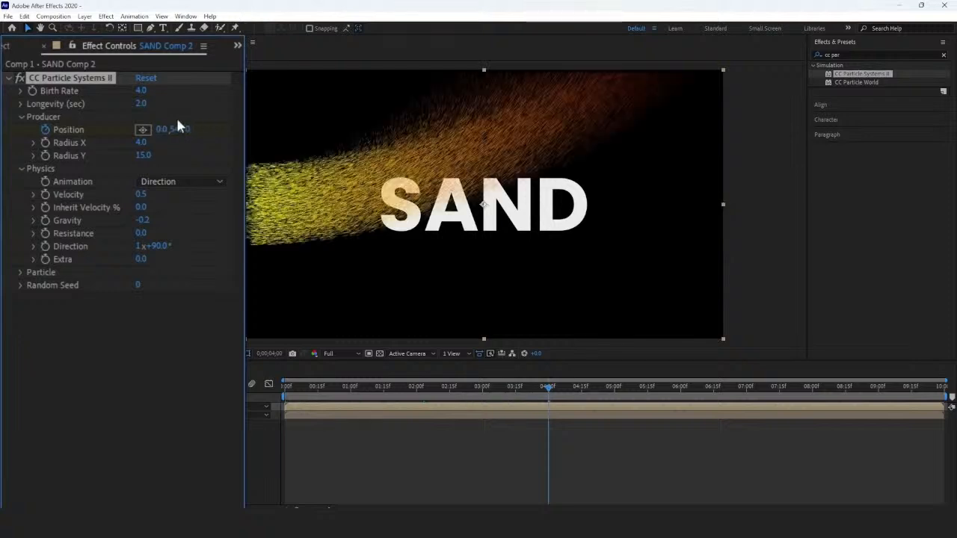
# Set the particles' birth color to white and death color to 000000, and enable Source Alpha Inherit
pyautogui.click(14, 274)
pyautogui.click(141, 391)
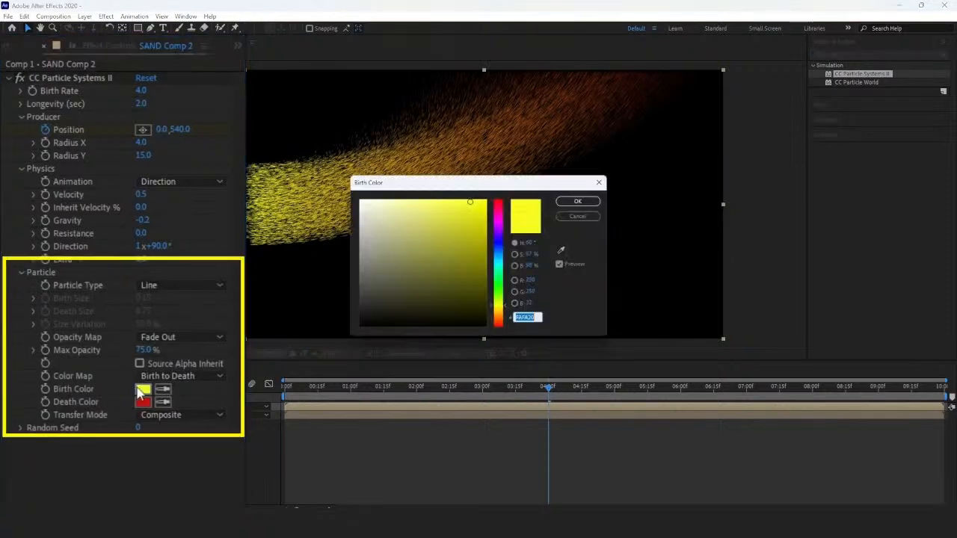
pyautogui.click(142, 402)
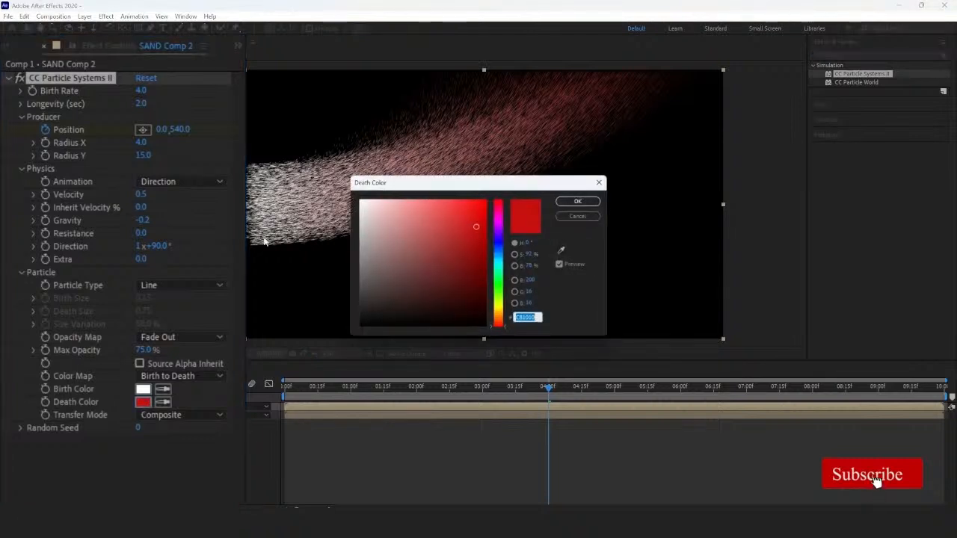
pyautogui.write('000000')
pyautogui.press('Return')
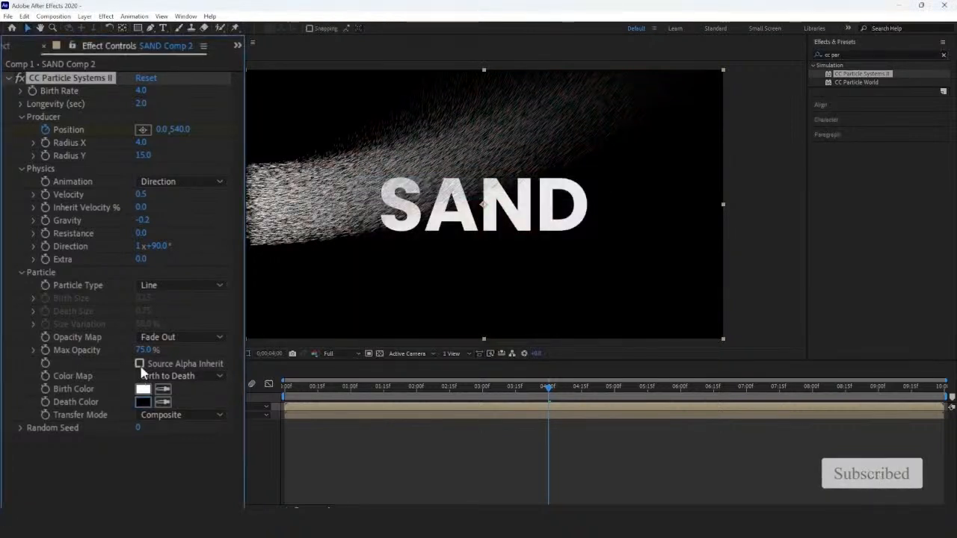
pyautogui.click(139, 365)
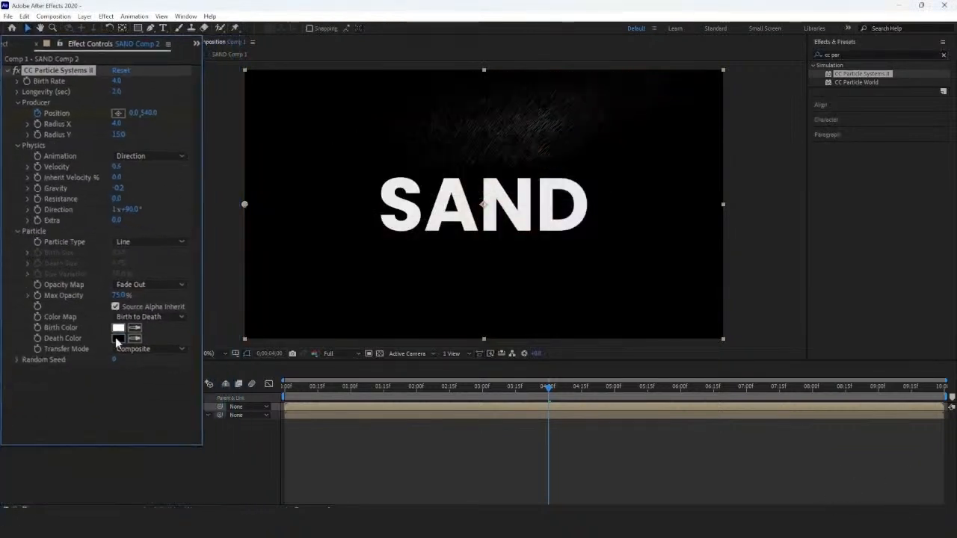
# Create a 1920 × 1080 white solid and place its layer between SAND Comp 2 and SAND Comp 1
pyautogui.rightClick(155, 409)
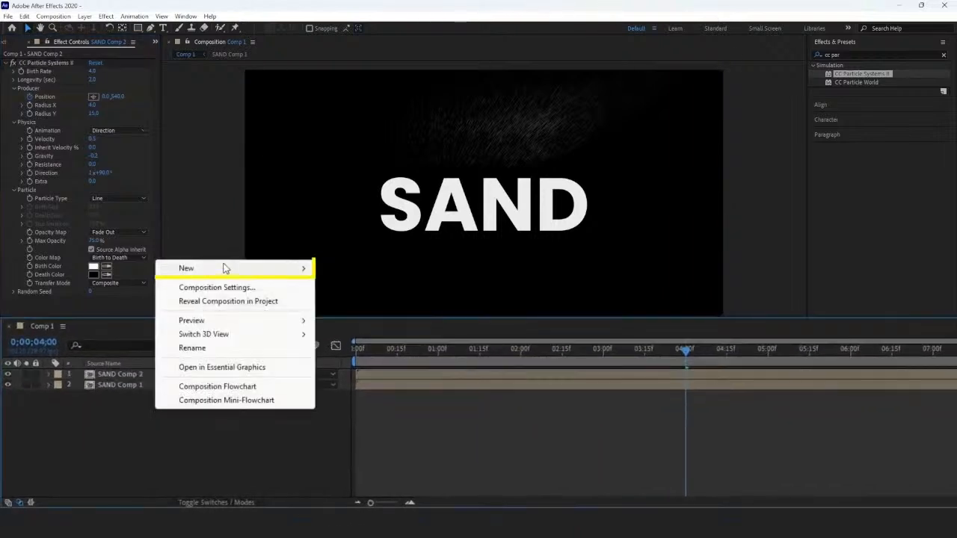
pyautogui.moveTo(224, 267)
pyautogui.click(352, 307)
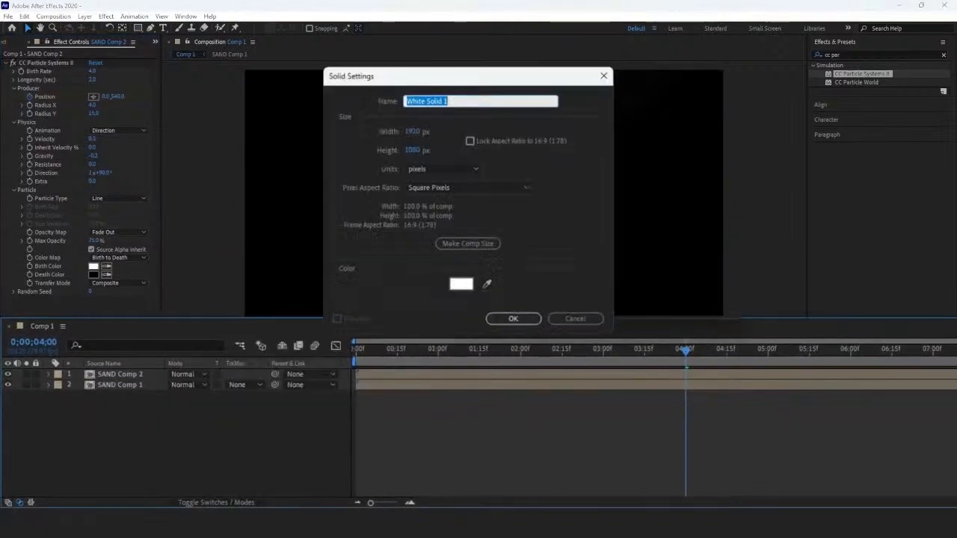
pyautogui.click(512, 319)
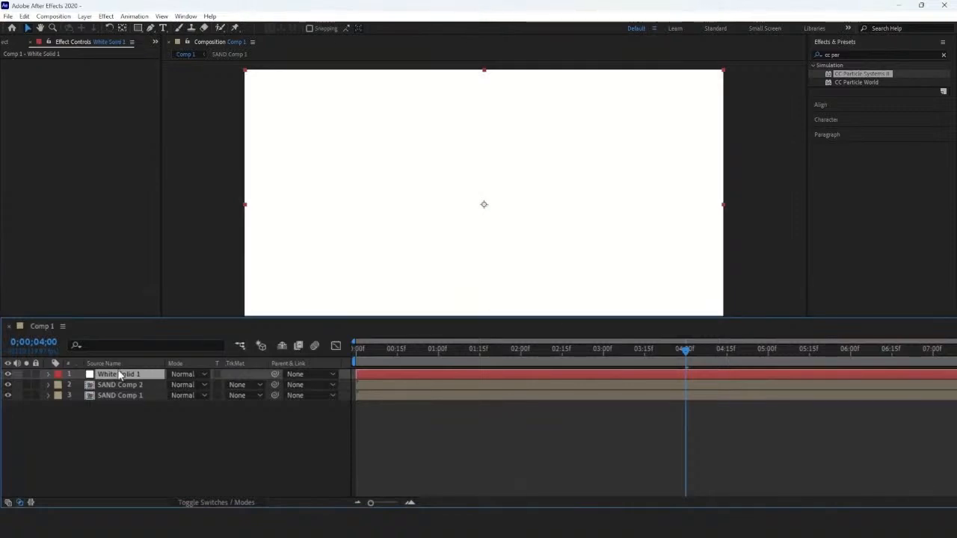
pyautogui.moveTo(118, 374); pyautogui.dragTo(119, 385)
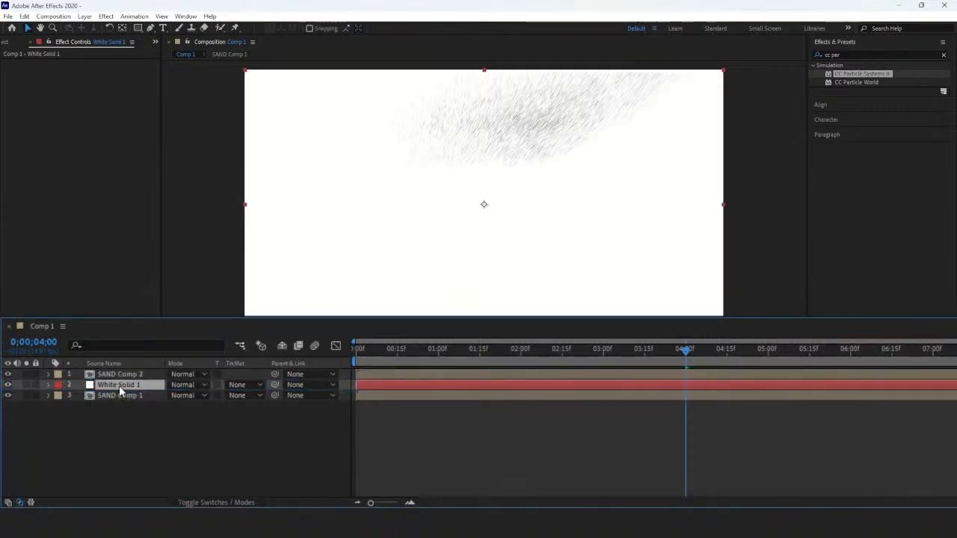
# Find the Linear Wipe effect, apply it to the White Solid 1 layer and set its wipe angle to -90°
pyautogui.click(845, 55)
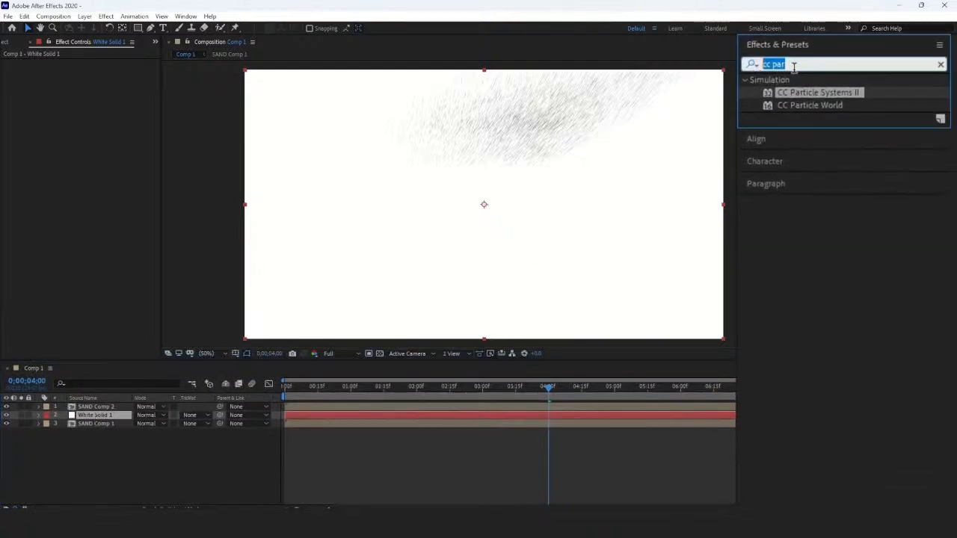
pyautogui.write('linear')
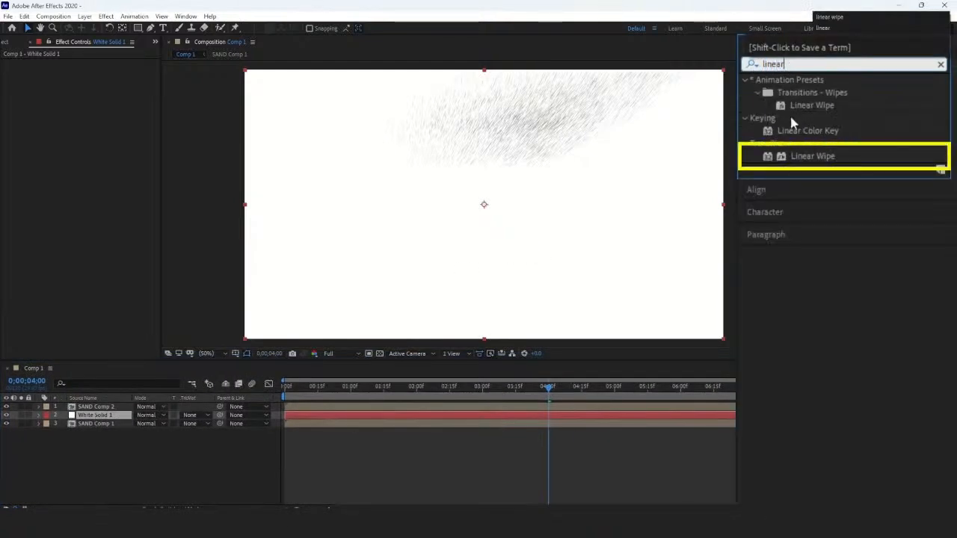
pyautogui.click(814, 158)
pyautogui.moveTo(813, 159); pyautogui.dragTo(110, 416)
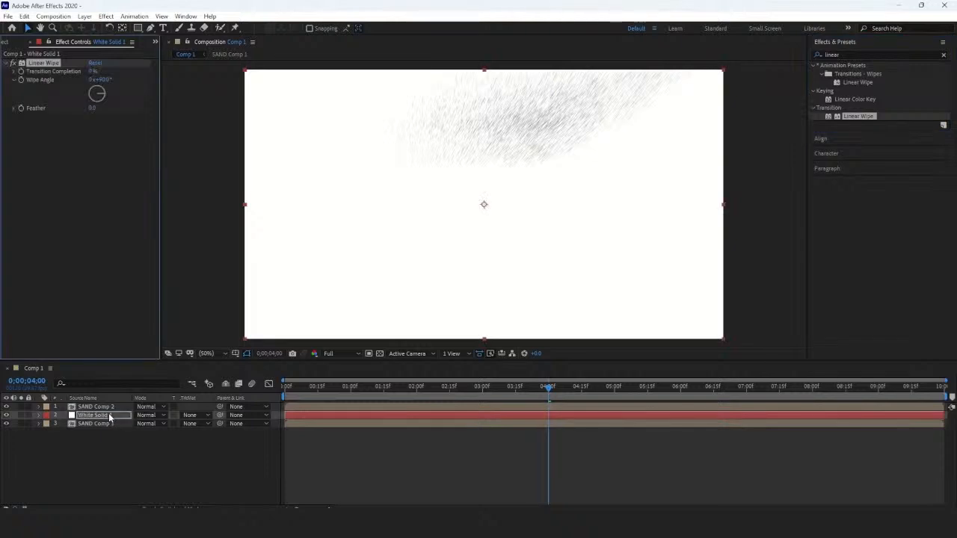
pyautogui.click(145, 97)
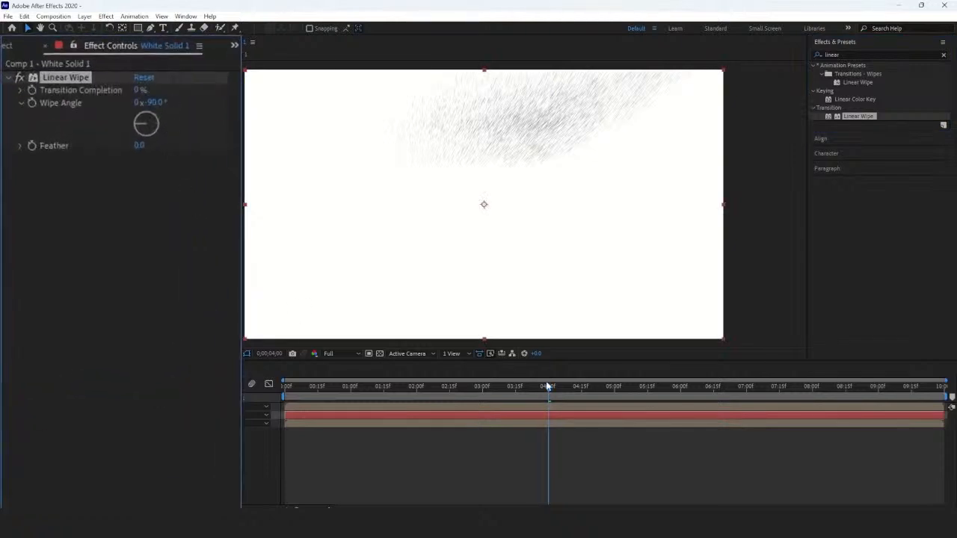
# Keyframe the wipe's transition completion from 0% at the start to 100% at 4 seconds, matching the particle position keyframes
pyautogui.moveTo(548, 386); pyautogui.dragTo(300, 394)
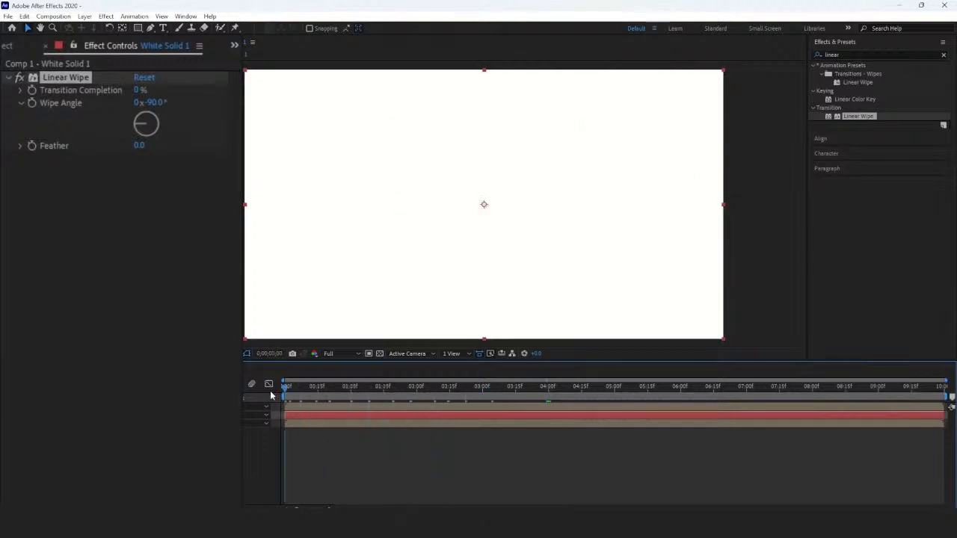
pyautogui.click(31, 91)
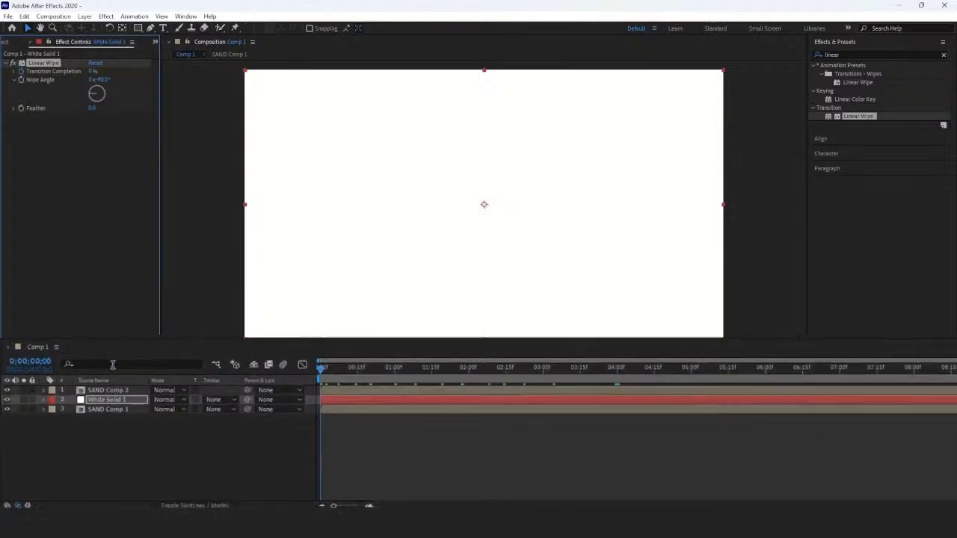
pyautogui.press('u')
pyautogui.click(132, 373)
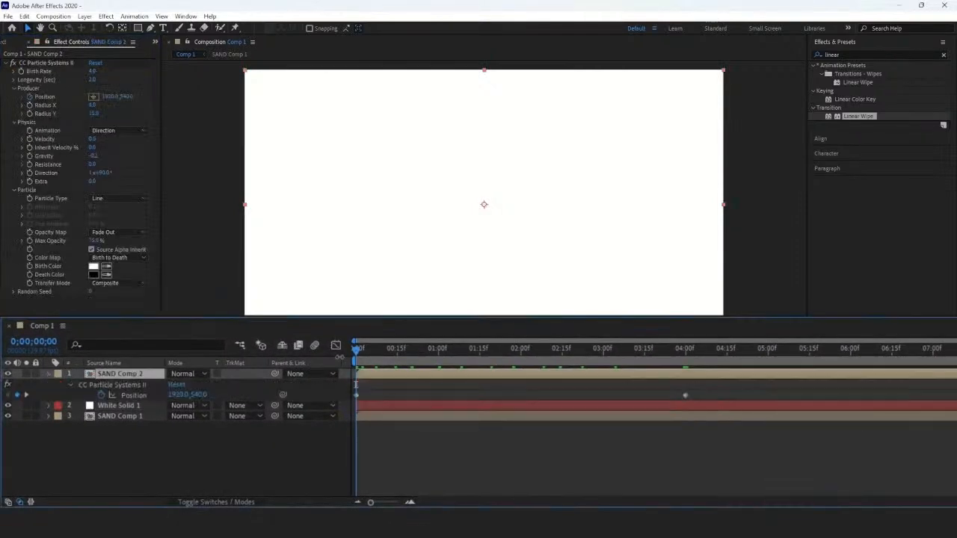
pyautogui.moveTo(358, 358); pyautogui.dragTo(688, 359)
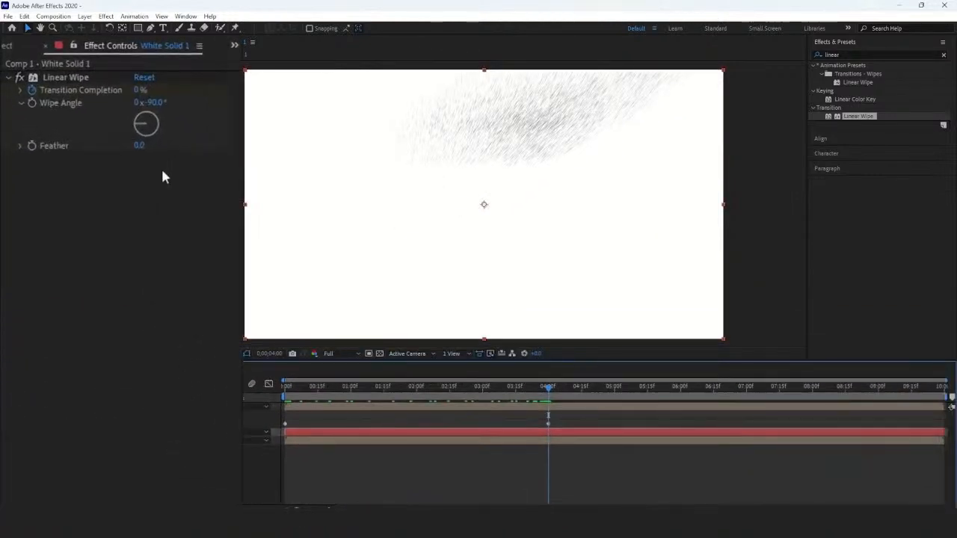
pyautogui.click(139, 90)
pyautogui.write('100')
pyautogui.press('Return')
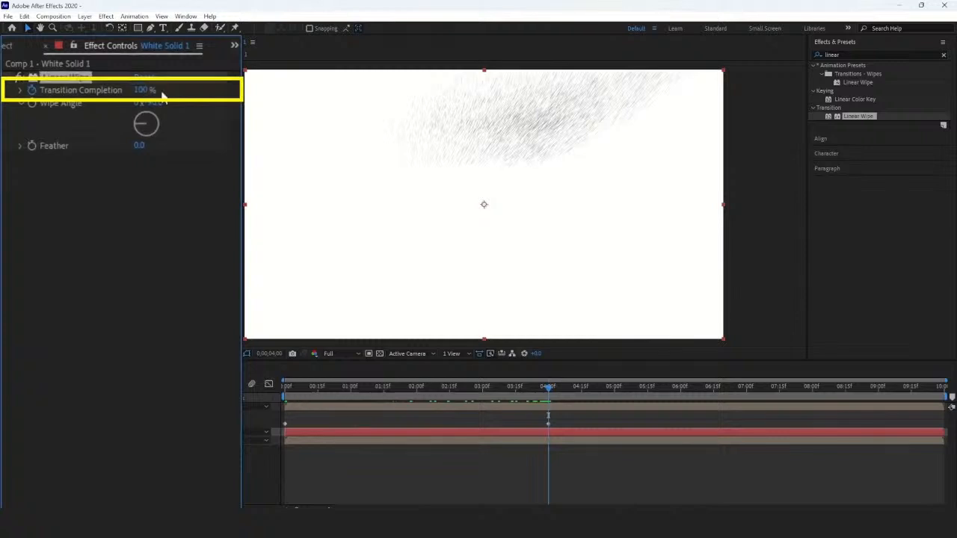
# Set the linear wipe's feather to 30
pyautogui.click(143, 146)
pyautogui.write('30')
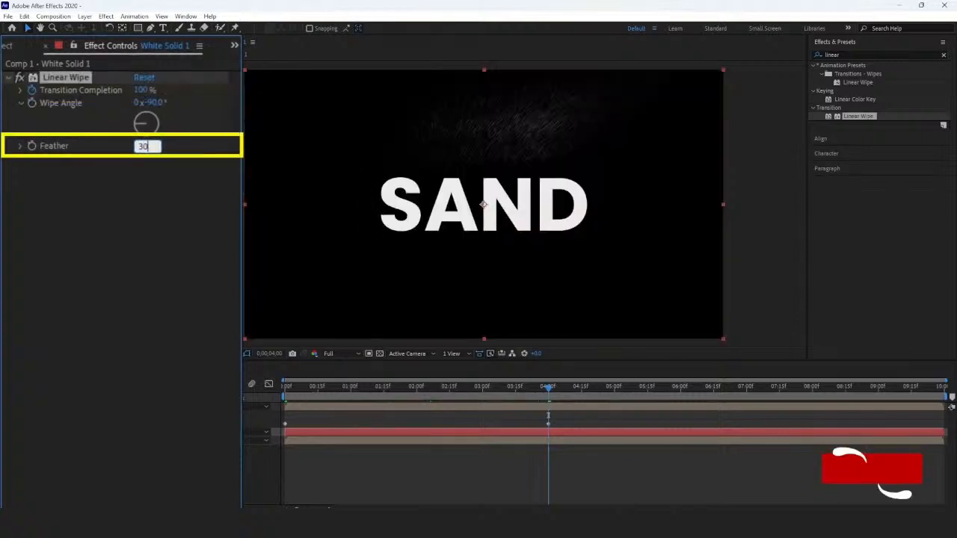
pyautogui.press('Return')
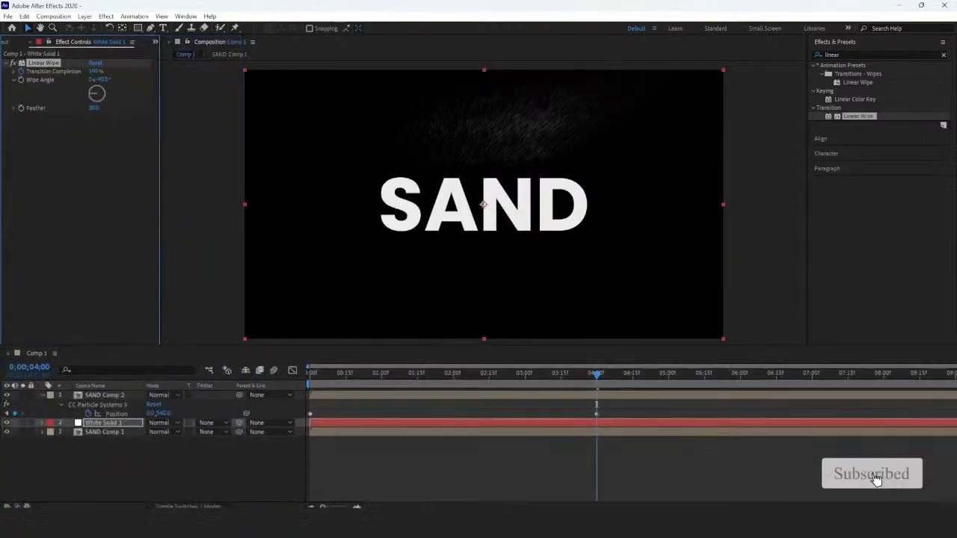
# Set the track matte of the SAND Comp 1 layer to Luma Matte using White Solid 1
pyautogui.click(251, 416)
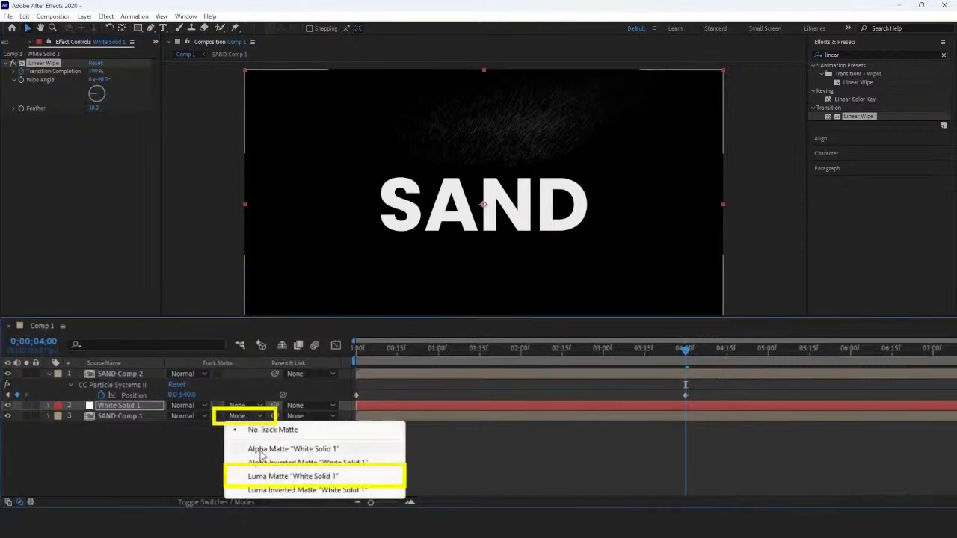
pyautogui.click(260, 448)
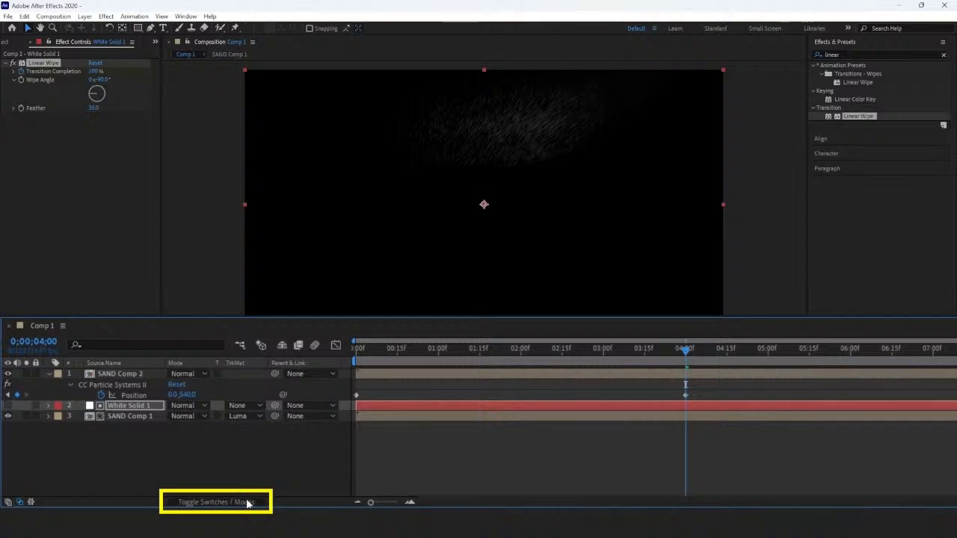
pyautogui.click(247, 502)
pyautogui.click(247, 503)
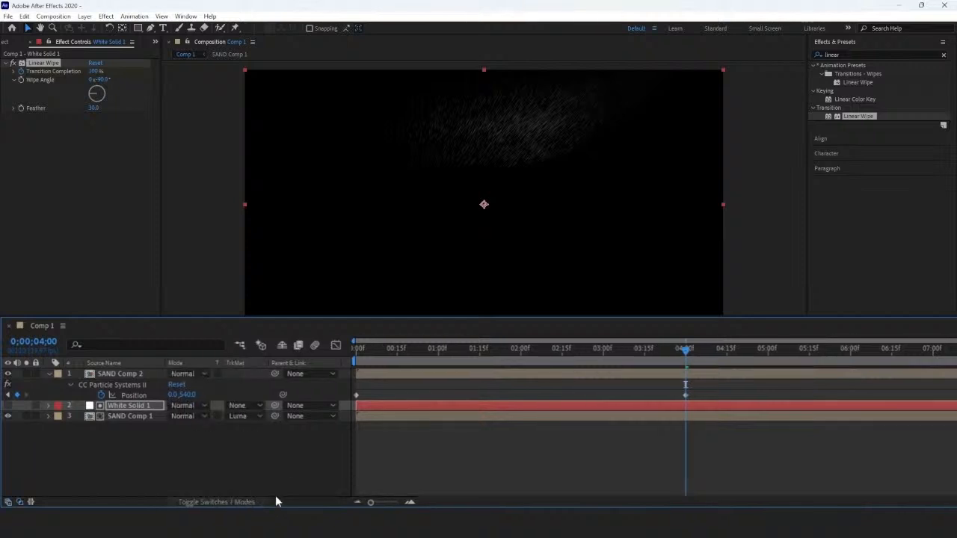
# Play back the composition to preview the SAND text dissolving into particles
pyautogui.press('space')
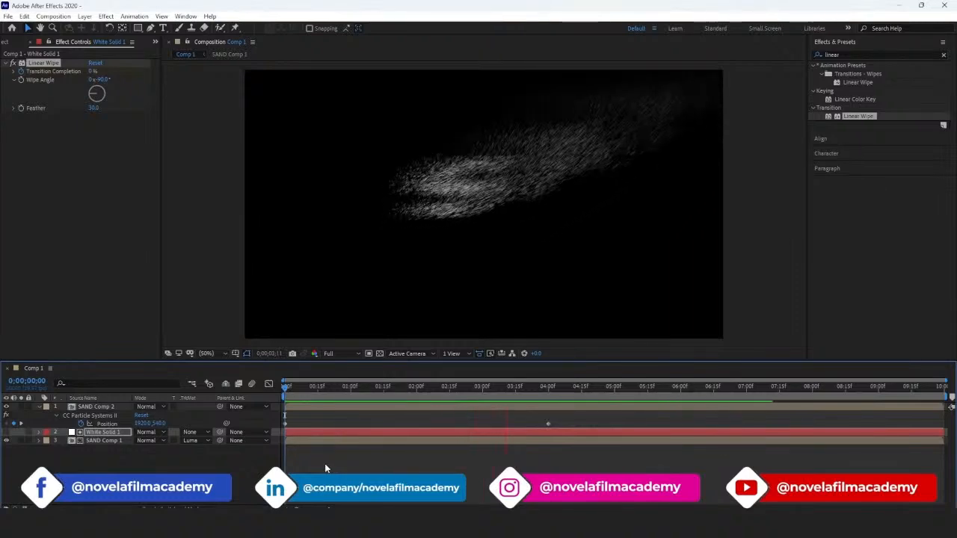
pyautogui.press('space')
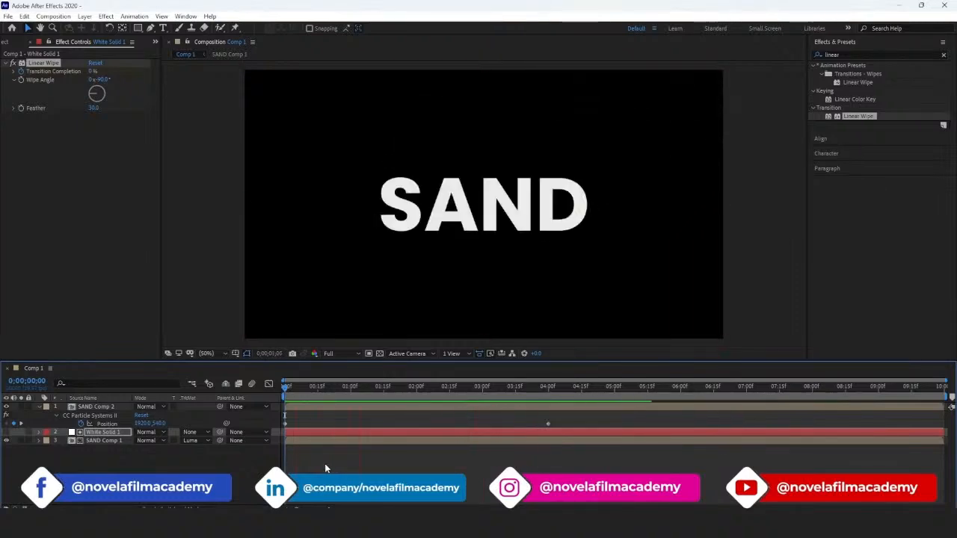
pyautogui.press('space')
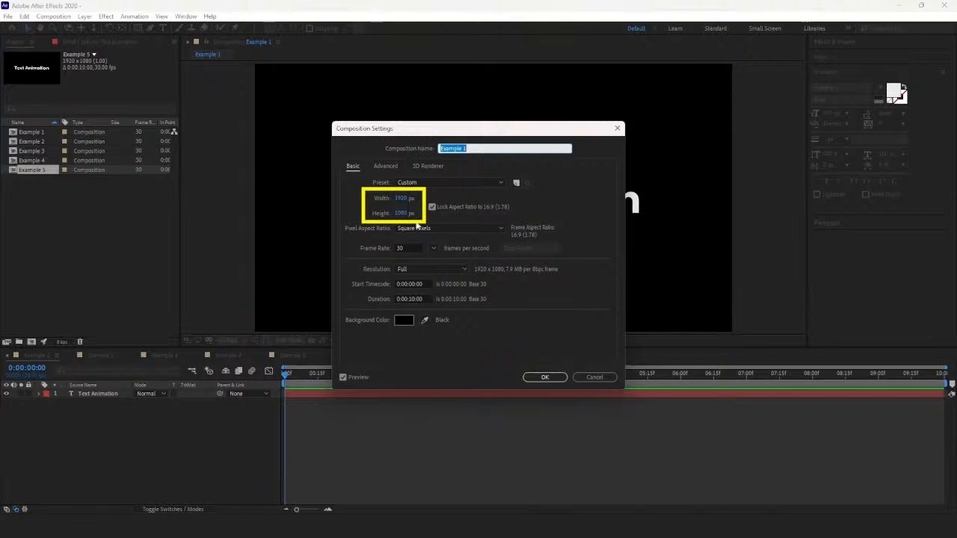
# Review the Example 1 composition settings and the character settings of its Text Animation layer
pyautogui.click(536, 380)
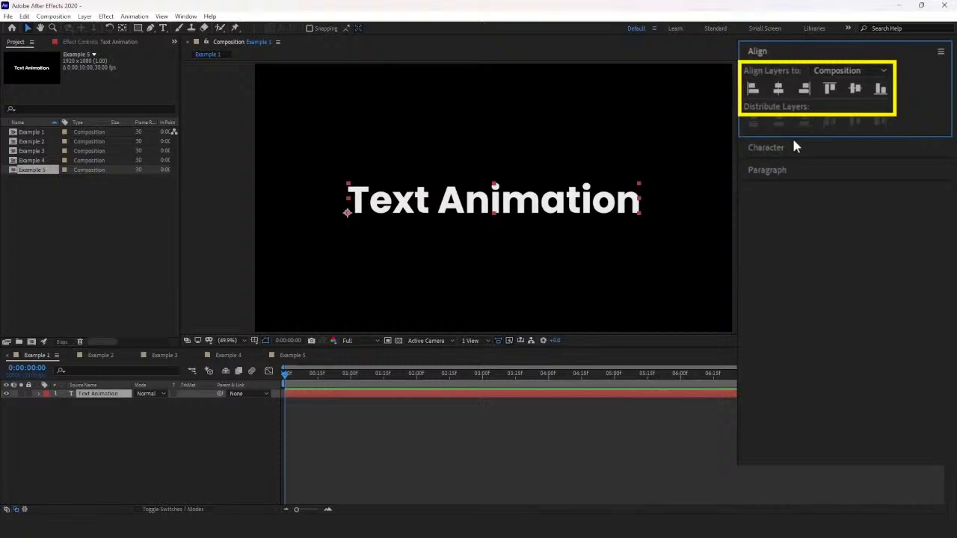
pyautogui.click(792, 148)
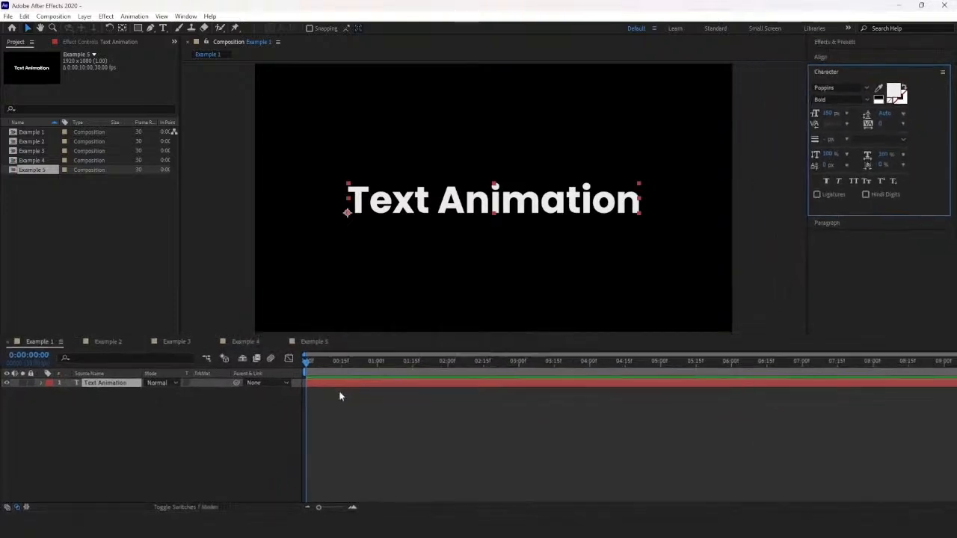
pyautogui.click(296, 393)
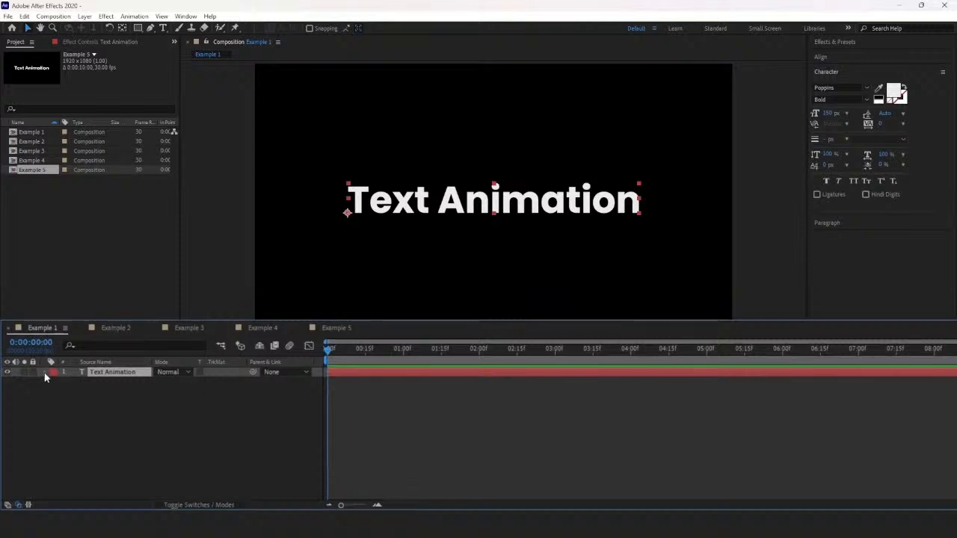
# Add a Position animator to the Text Animation layer in Example 1 and include an Opacity property in it
pyautogui.click(240, 382)
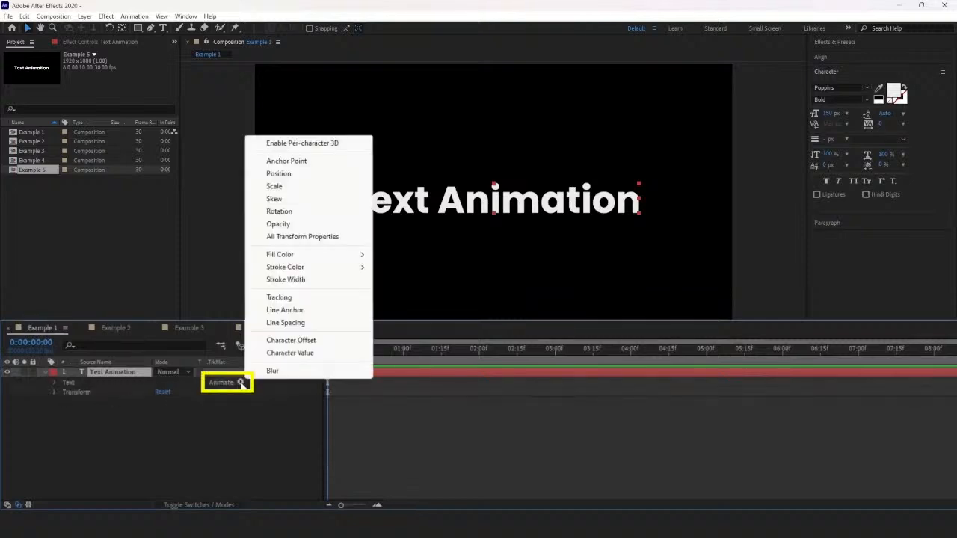
pyautogui.click(278, 173)
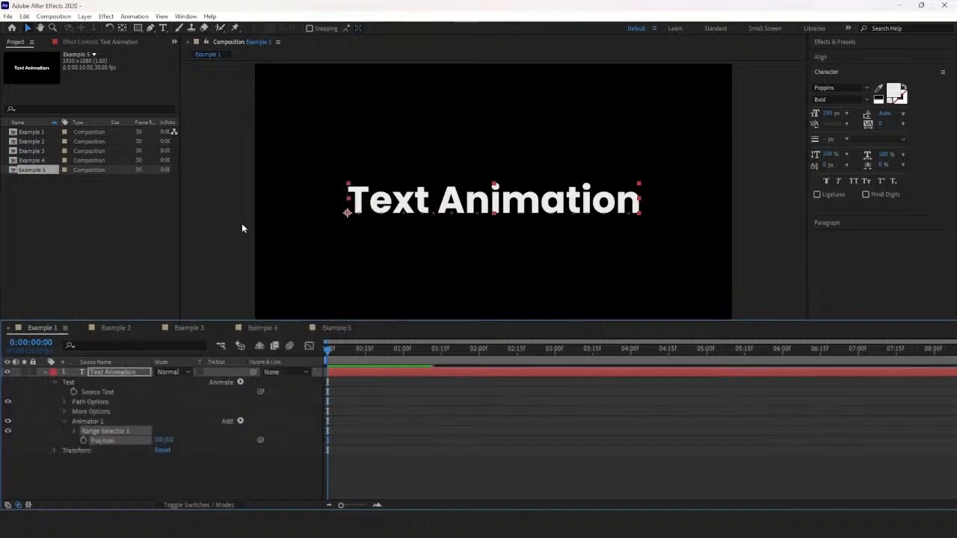
pyautogui.click(240, 420)
pyautogui.moveTo(252, 428)
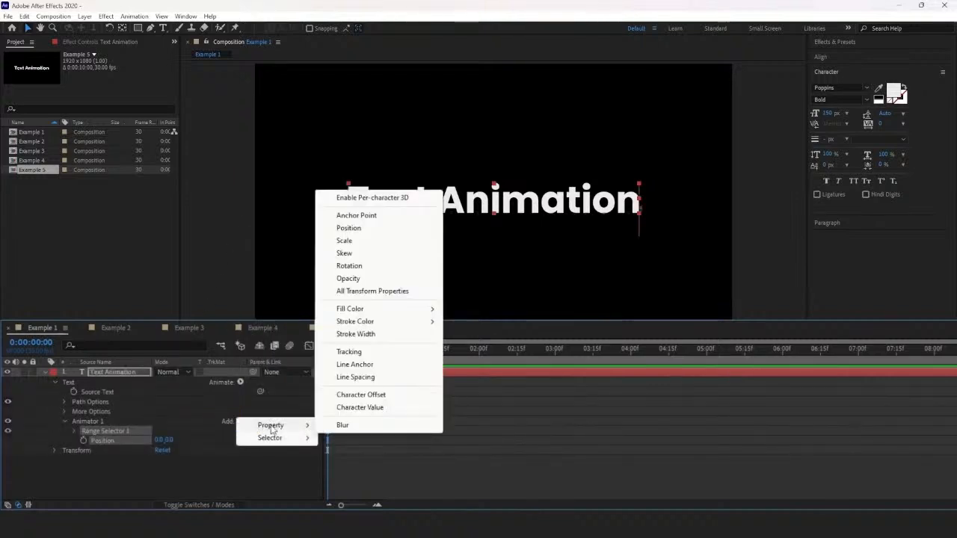
pyautogui.click(347, 279)
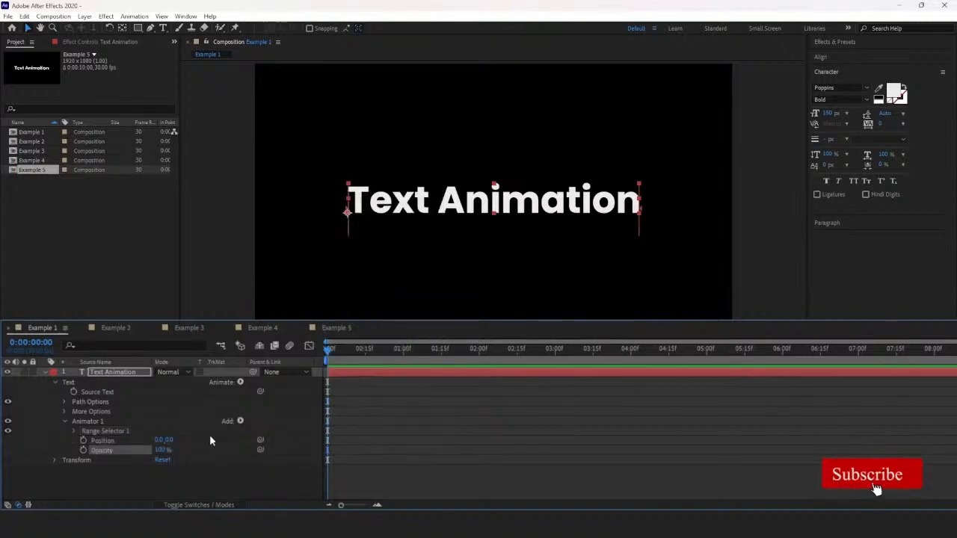
# Set the animator's position to 0, 150 and its opacity to 0%
pyautogui.moveTo(172, 440); pyautogui.dragTo(220, 441)
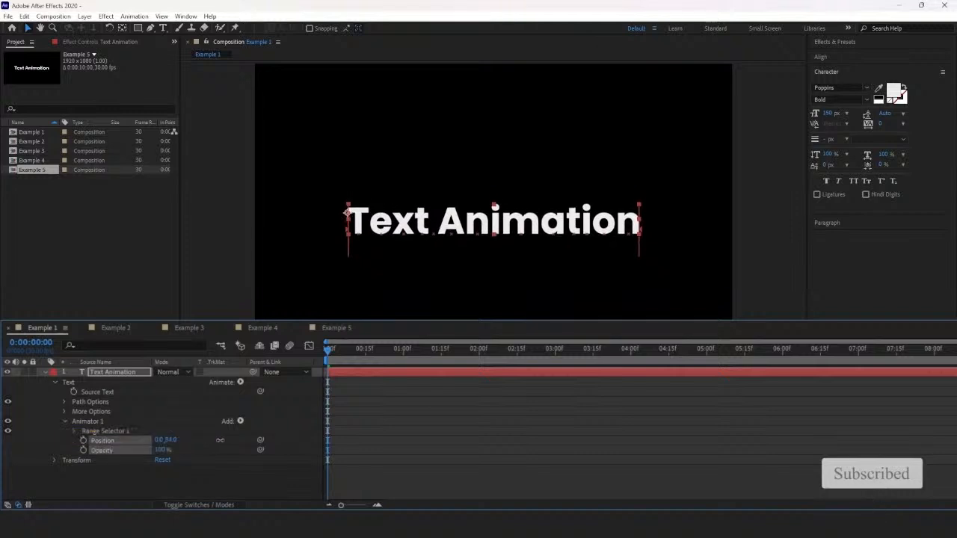
pyautogui.click(172, 441)
pyautogui.write('150')
pyautogui.press('Return')
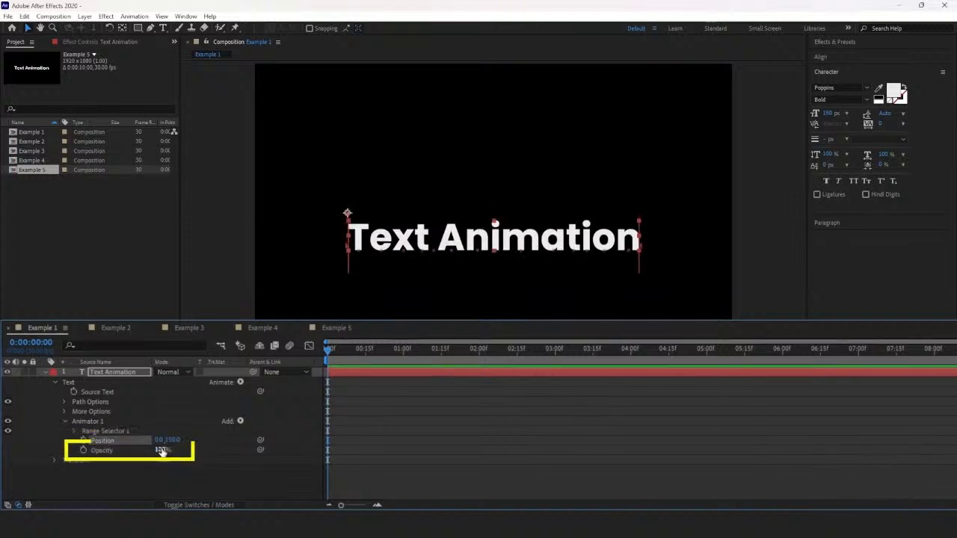
pyautogui.moveTo(161, 451); pyautogui.dragTo(43, 455)
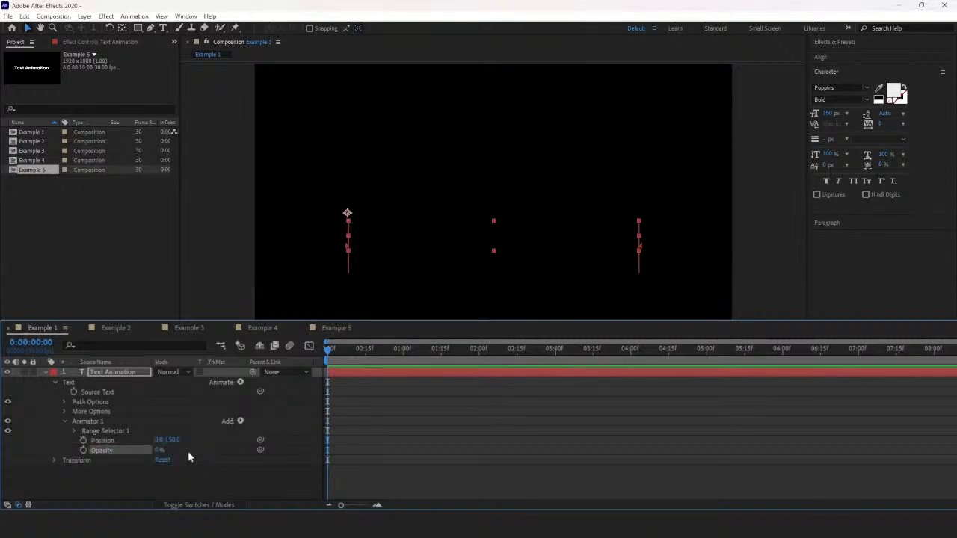
# Keyframe the Range Selector's offset from -100% at 0 seconds to 100% at 1 second
pyautogui.click(74, 431)
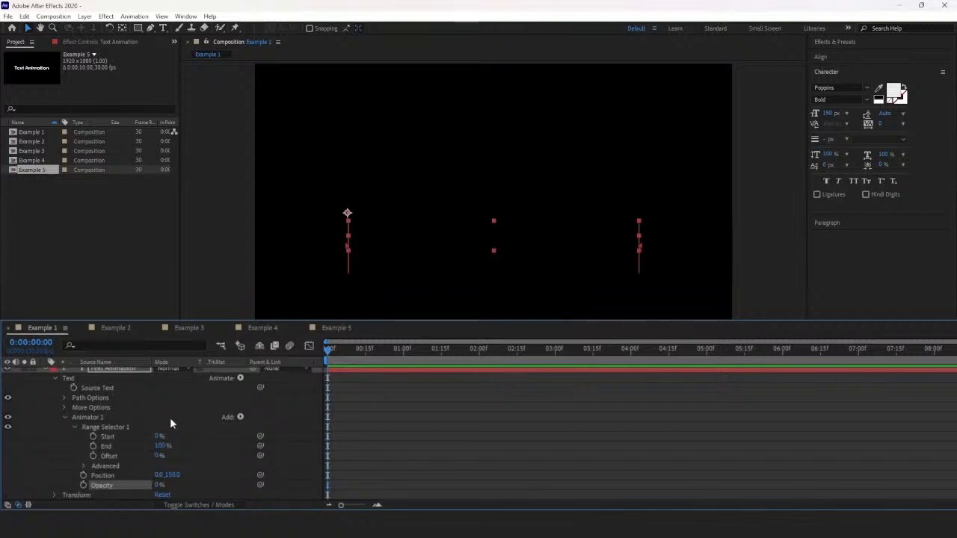
pyautogui.click(92, 456)
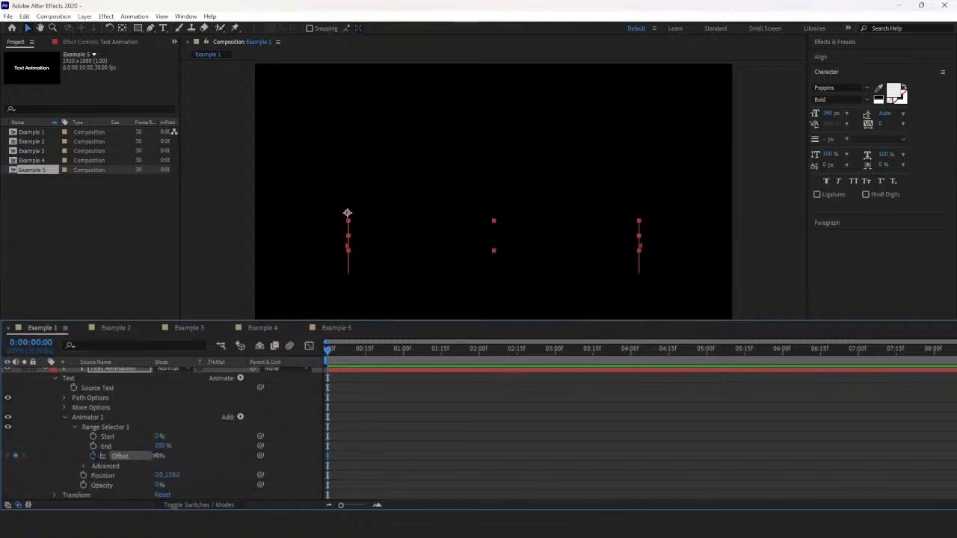
pyautogui.moveTo(158, 455); pyautogui.dragTo(74, 458)
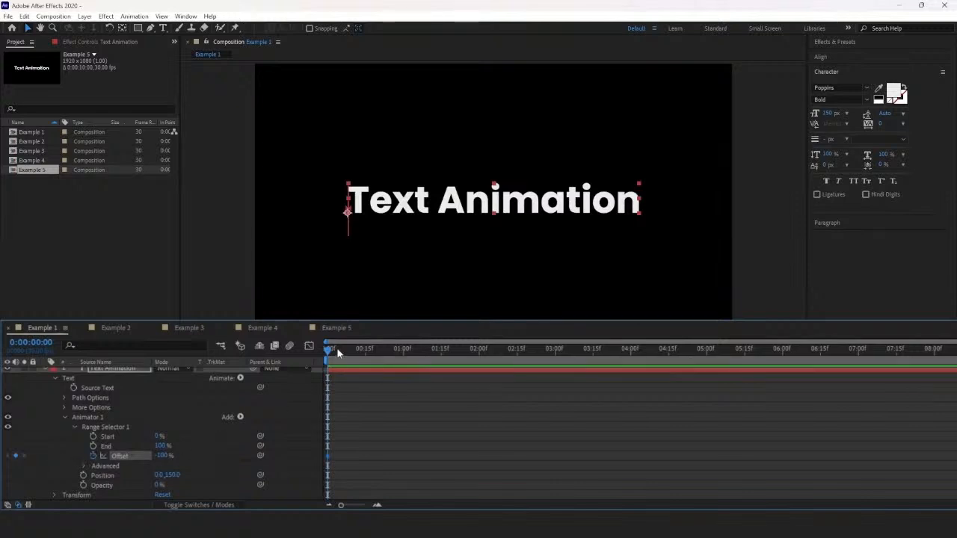
pyautogui.moveTo(340, 351); pyautogui.dragTo(403, 357)
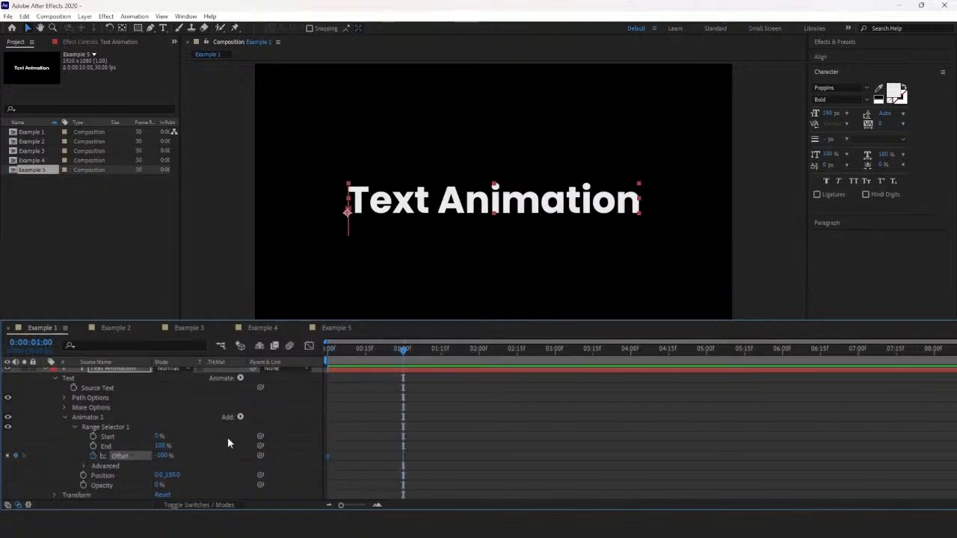
pyautogui.moveTo(160, 456); pyautogui.dragTo(224, 457)
# Set the range selector's advanced shape to Ramp Up, with Ease High at 25% and Ease Low at 100%
pyautogui.click(83, 466)
pyautogui.scroll(-2, 87, 471)
pyautogui.click(198, 456)
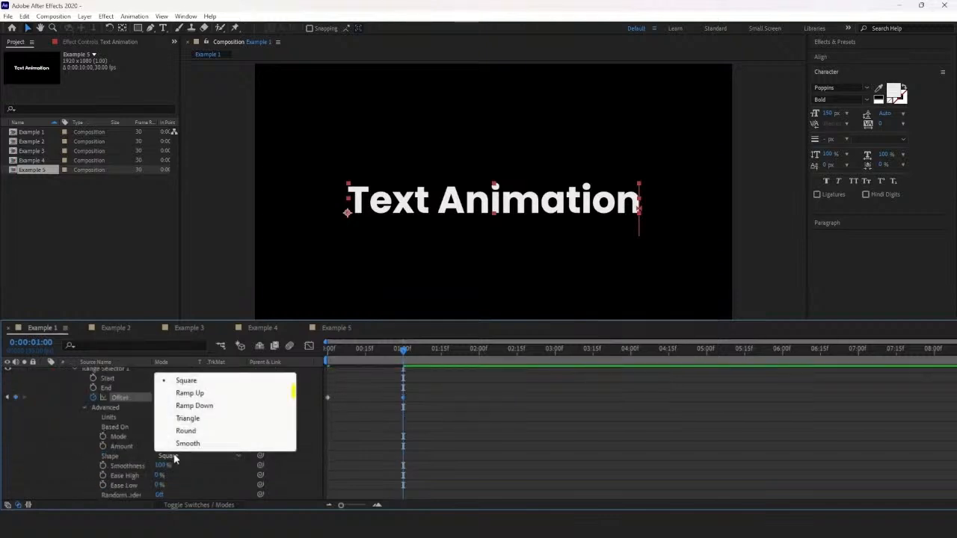
pyautogui.click(247, 391)
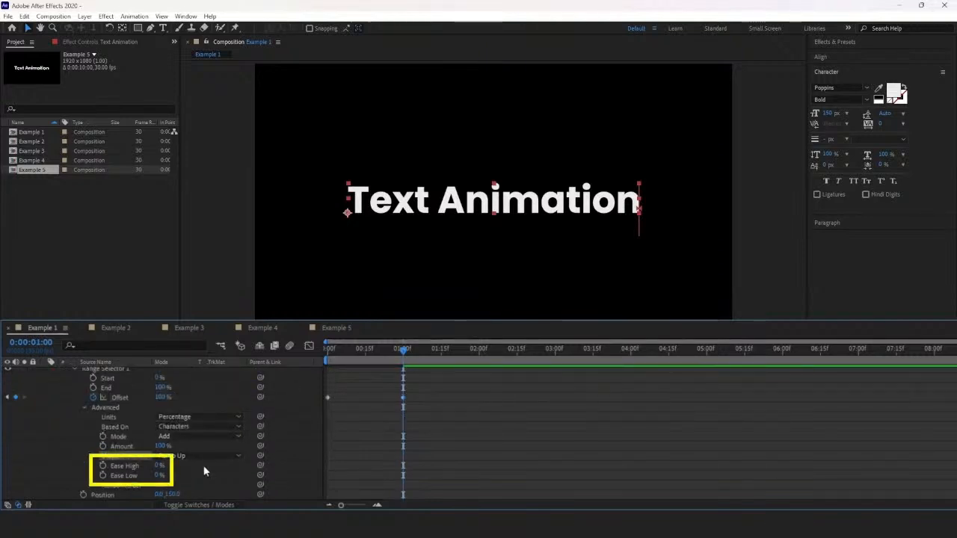
pyautogui.click(159, 465)
pyautogui.write('25')
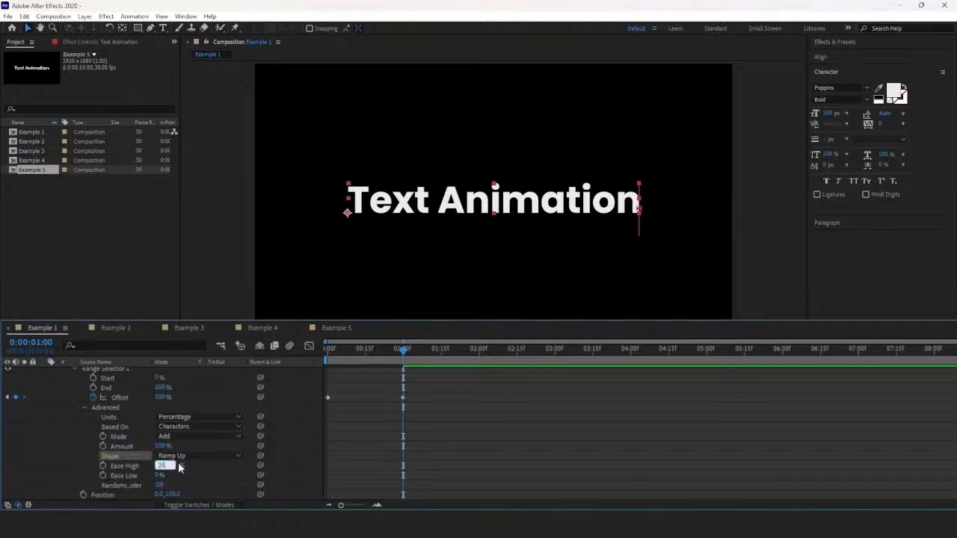
pyautogui.press('Tab')
pyautogui.write('100')
pyautogui.press('Return')
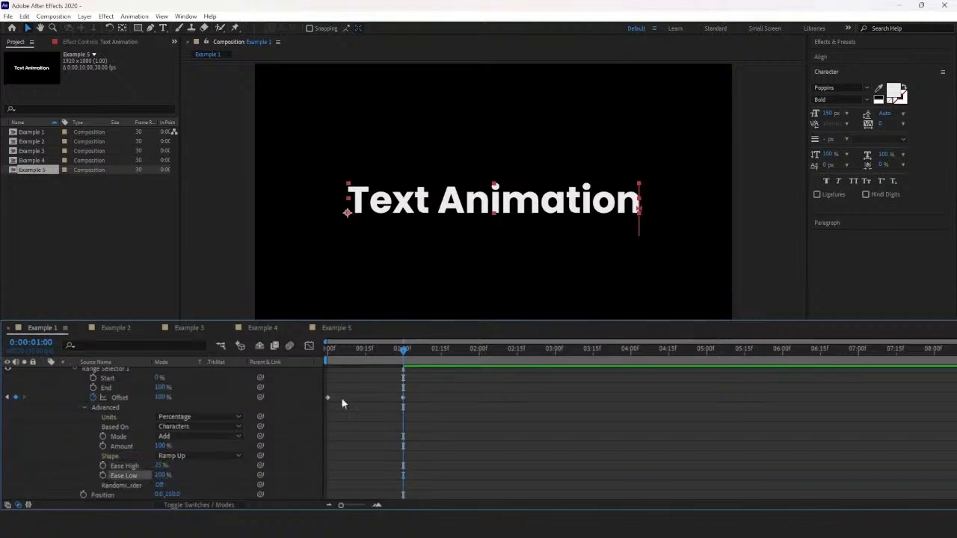
# Play back Example 1 from the start to preview the letter-by-letter text reveal
pyautogui.click(328, 349)
pyautogui.press('space')
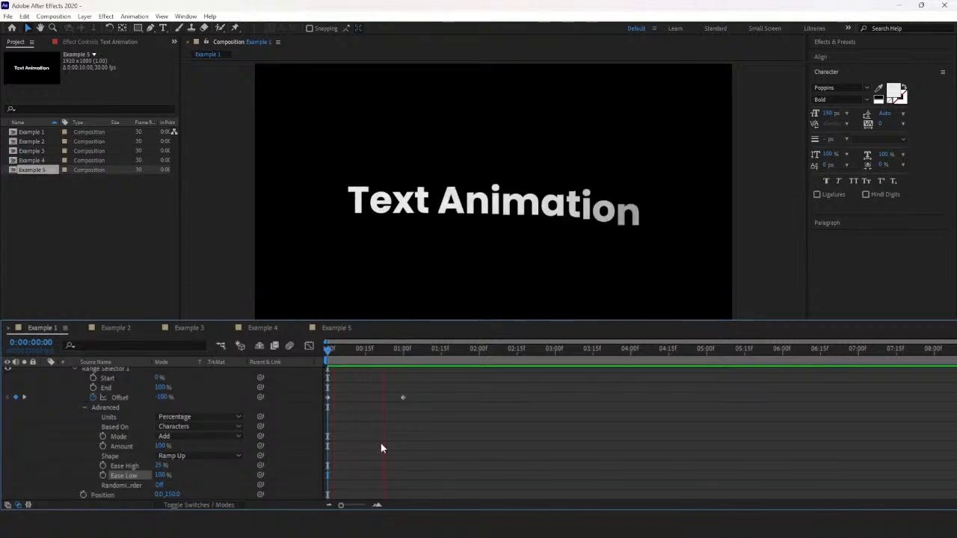
pyautogui.press('space')
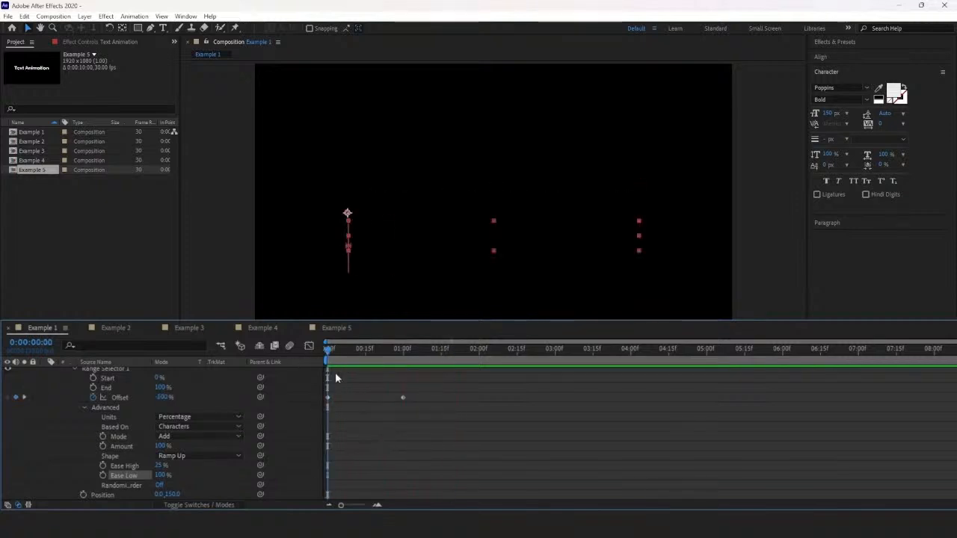
pyautogui.press('space')
pyautogui.press('space')
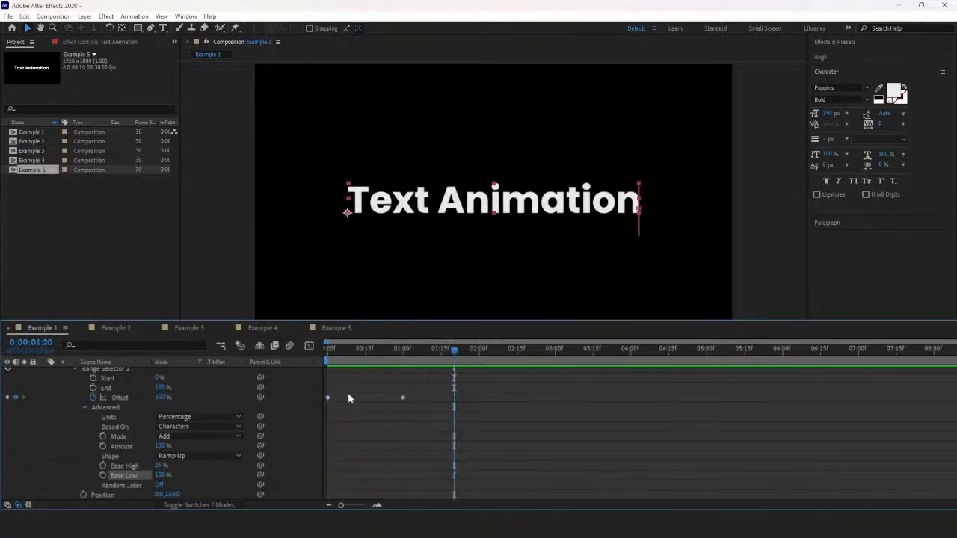
pyautogui.scroll(3, 348, 397)
# Switch to the Example 2 composition and add a Position animator to its Text Animation layer
pyautogui.click(115, 327)
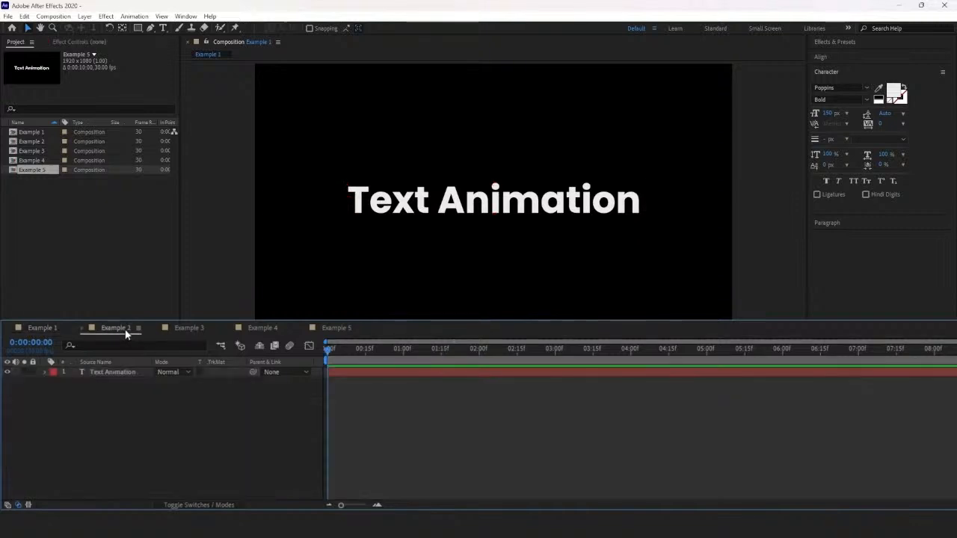
pyautogui.click(134, 372)
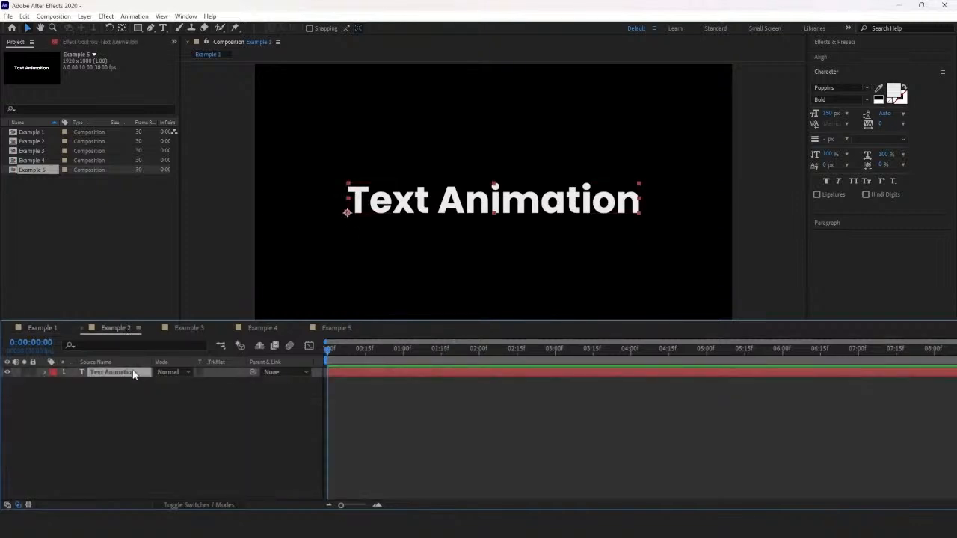
pyautogui.click(45, 372)
pyautogui.click(240, 383)
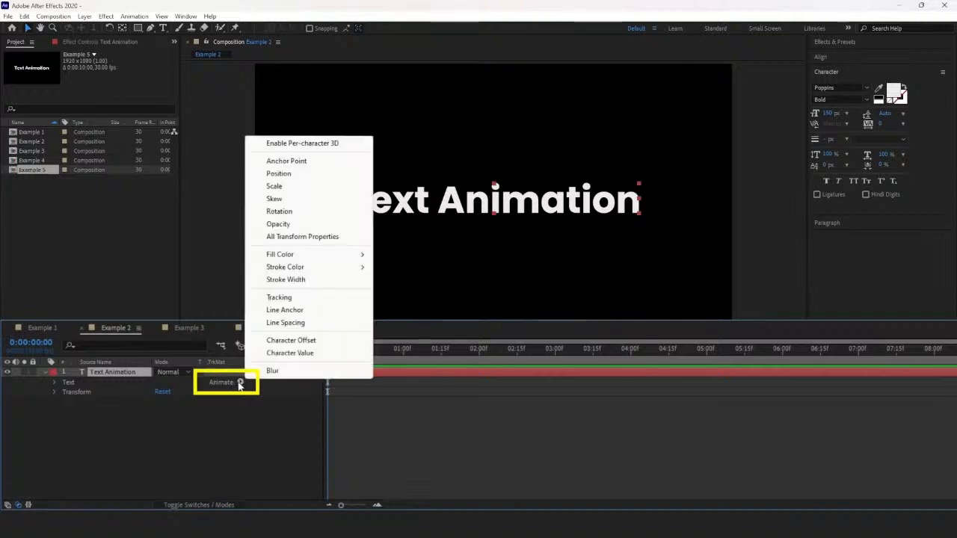
pyautogui.click(278, 174)
# Add Opacity and Tracking properties to the Example 2 text animator
pyautogui.click(240, 422)
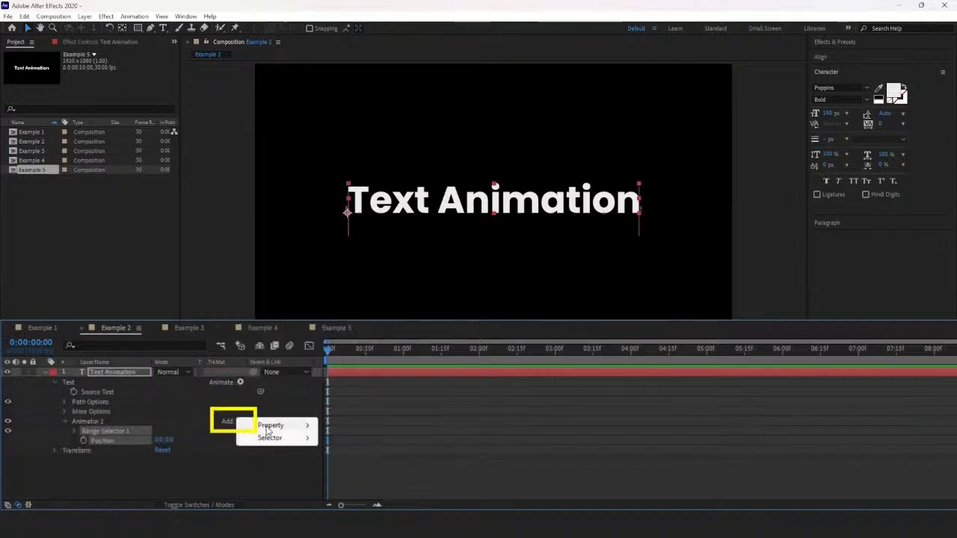
pyautogui.moveTo(270, 424)
pyautogui.click(348, 278)
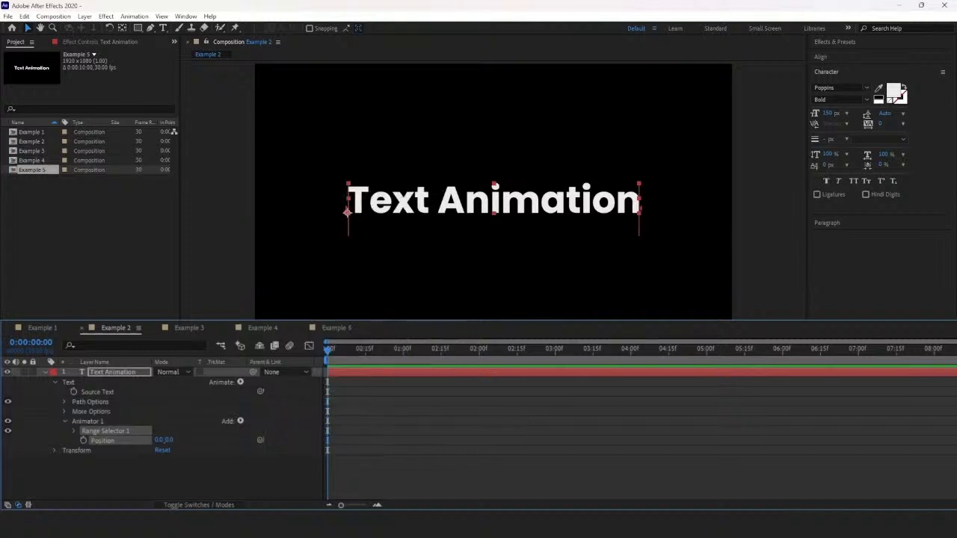
pyautogui.click(240, 421)
pyautogui.moveTo(272, 424)
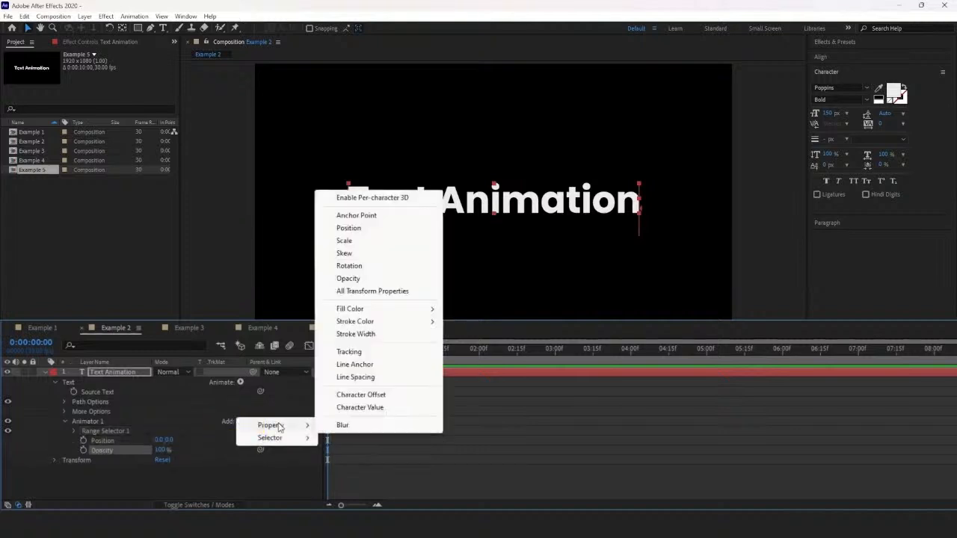
pyautogui.click(342, 358)
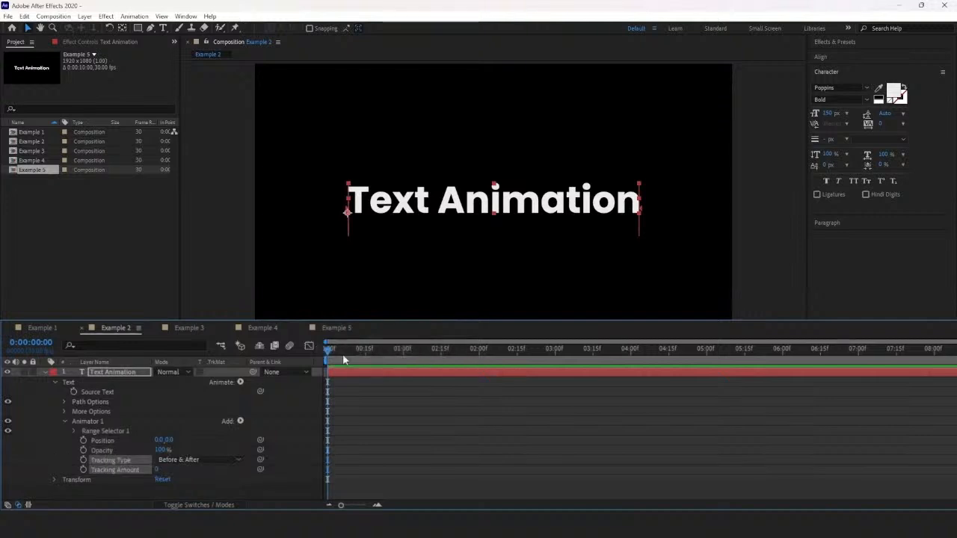
# Set the Example 2 animator's position to 0, 150, tracking amount to -80 and opacity to 0%
pyautogui.click(171, 440)
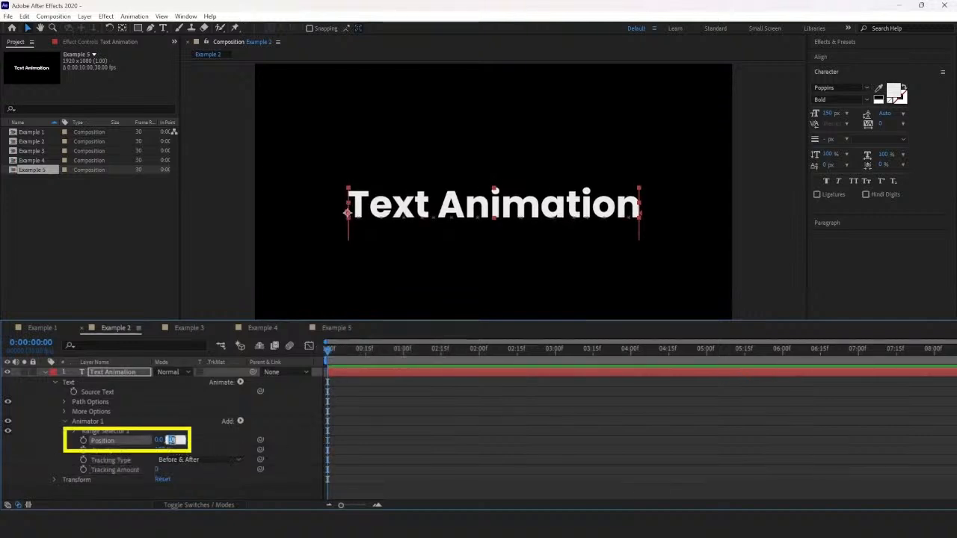
pyautogui.write('150')
pyautogui.press('Return')
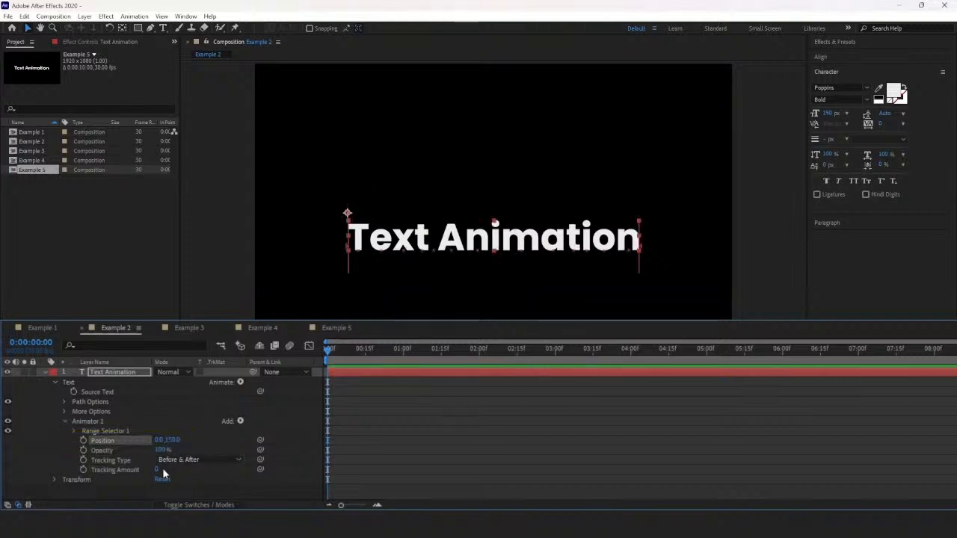
pyautogui.moveTo(158, 470); pyautogui.dragTo(148, 470)
pyautogui.moveTo(138, 470); pyautogui.dragTo(110, 471)
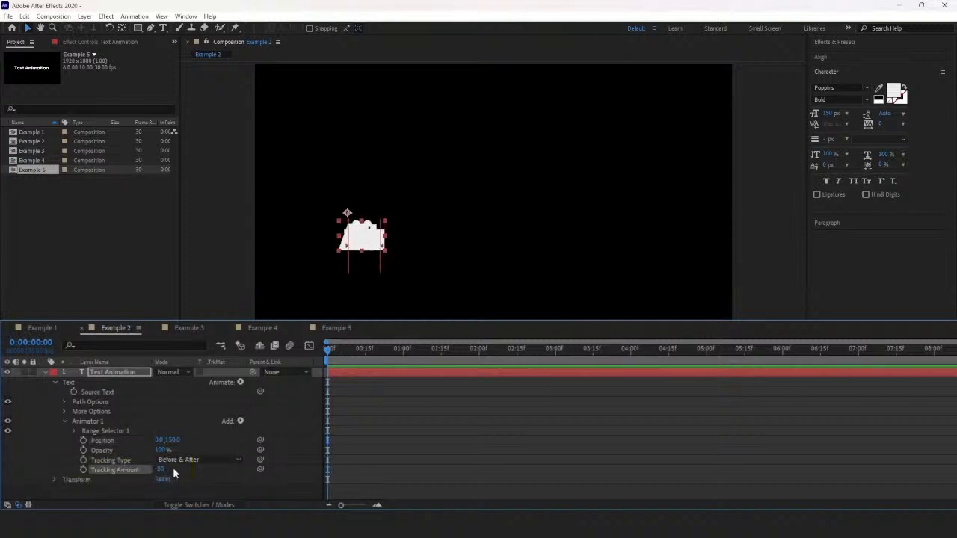
pyautogui.moveTo(160, 450); pyautogui.dragTo(97, 448)
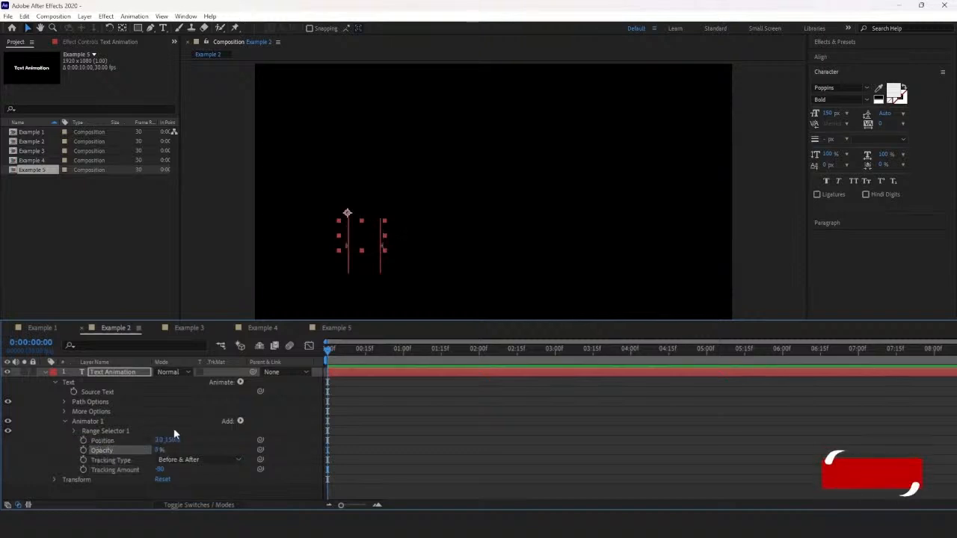
# Keyframe the Range Selector's start from 0% at 0 seconds to 100% at 1 second
pyautogui.click(75, 431)
pyautogui.scroll(-1, 89, 436)
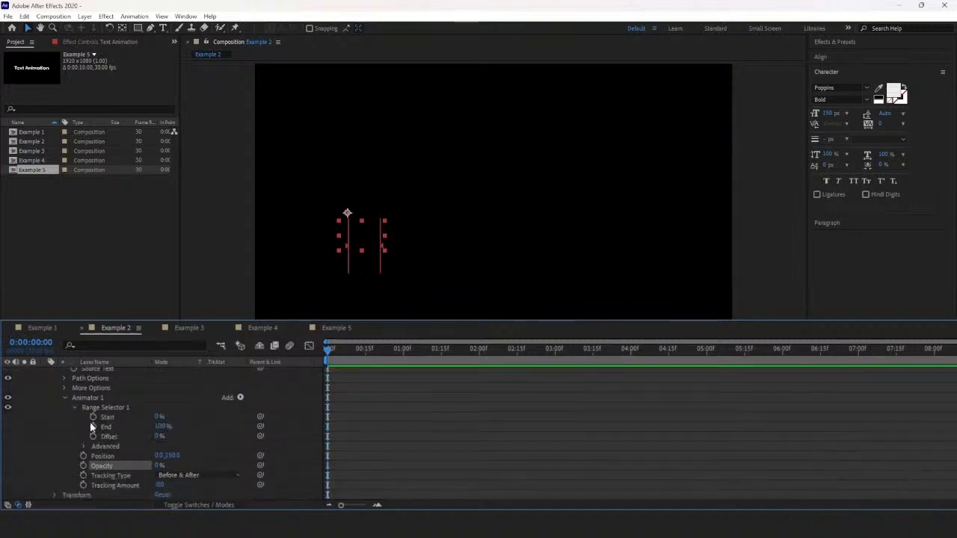
pyautogui.click(93, 416)
pyautogui.moveTo(329, 350); pyautogui.dragTo(404, 361)
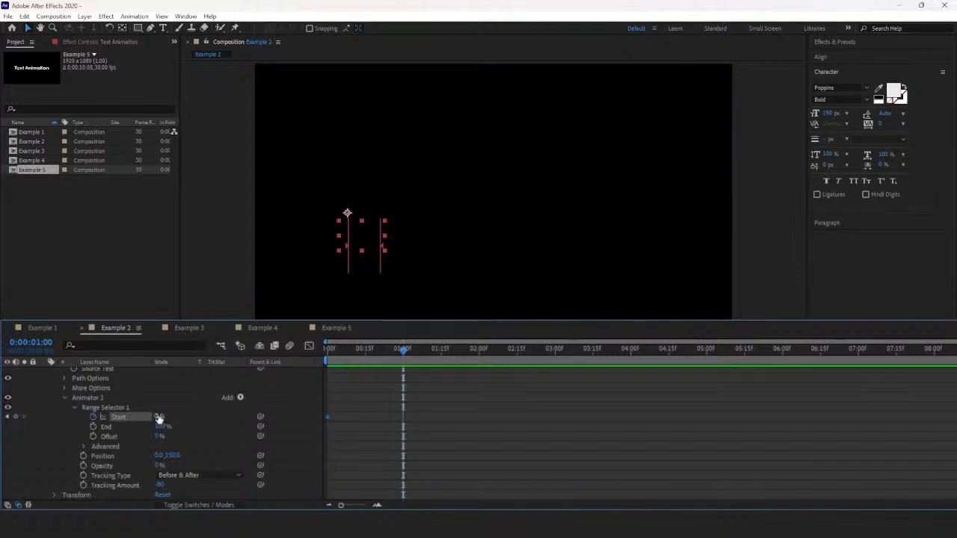
pyautogui.moveTo(158, 417); pyautogui.dragTo(321, 416)
# Play back Example 2 from the start to preview the text reveal
pyautogui.click(329, 352)
pyautogui.press('space')
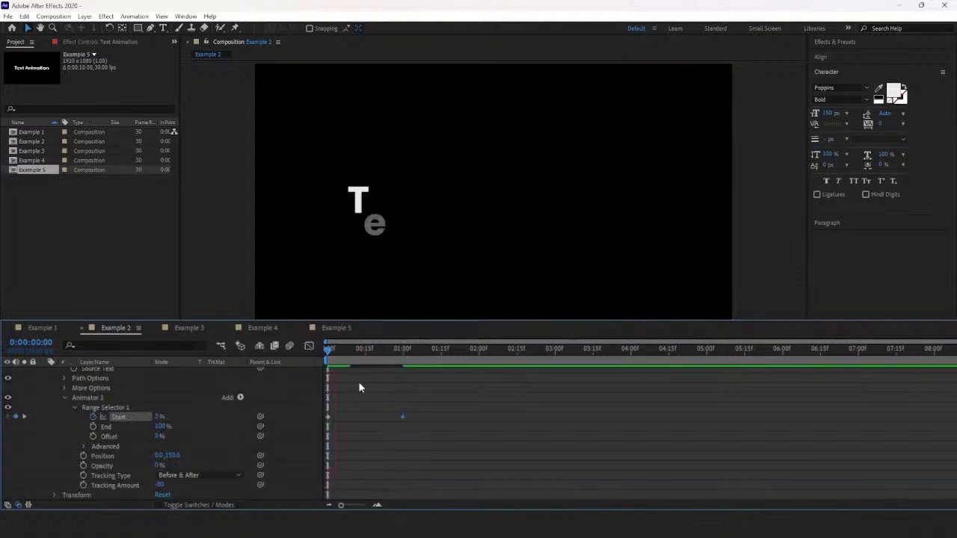
pyautogui.press('space')
# Apply Easy Ease to both Start keyframes and reshape their speed graph into a sharp peak midway between them
pyautogui.click(403, 353)
pyautogui.moveTo(429, 406); pyautogui.dragTo(319, 425)
pyautogui.press('F9')
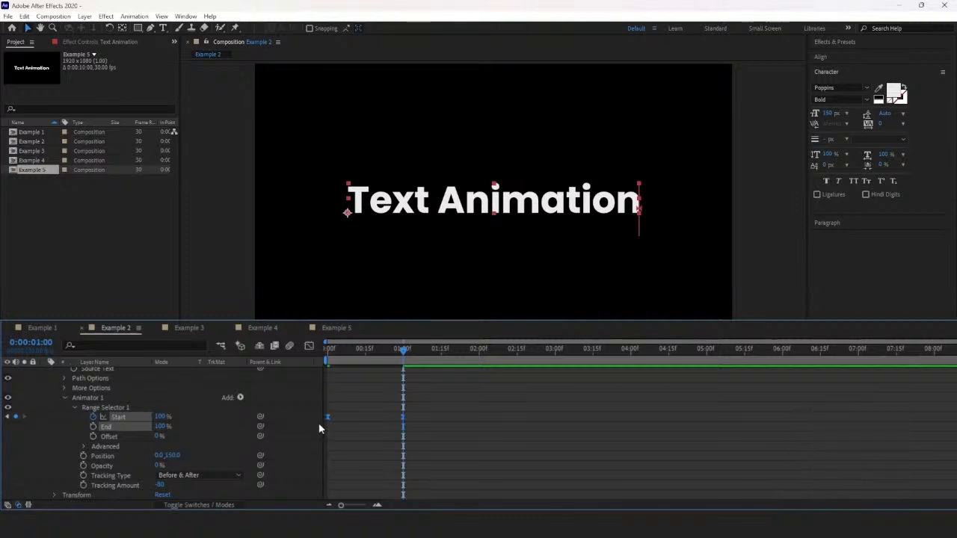
pyautogui.click(309, 346)
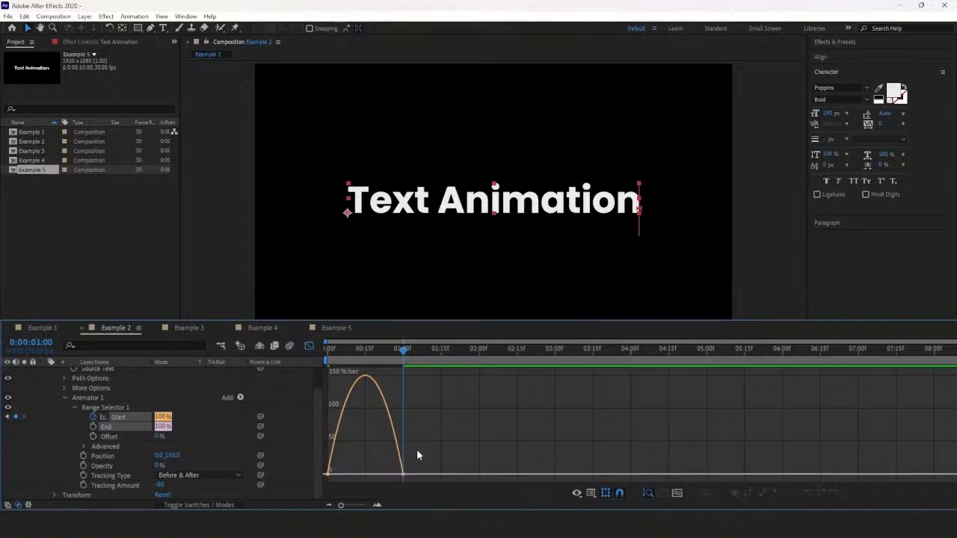
pyautogui.moveTo(416, 451); pyautogui.dragTo(365, 475)
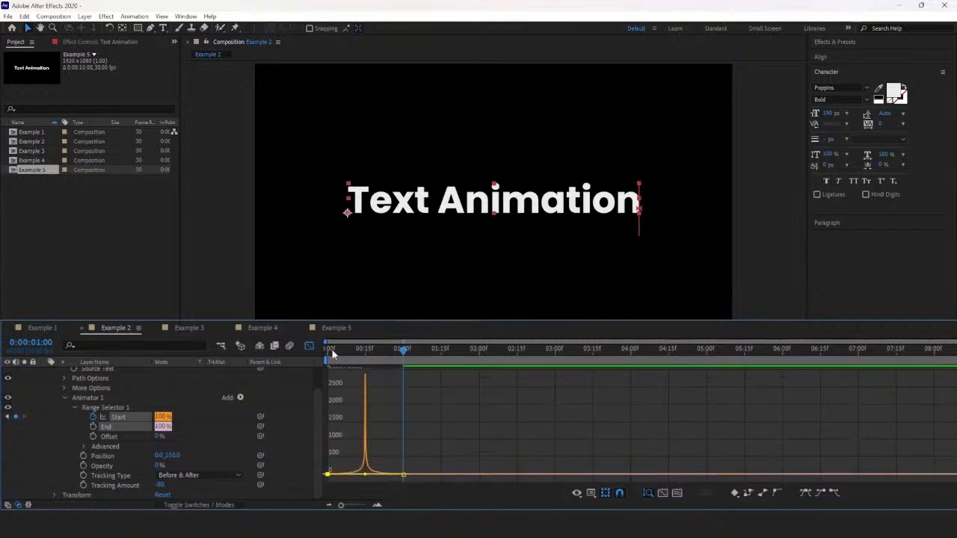
# Return from the speed graph to the layer timeline and play back Example 2 from the start to preview the eased reveal
pyautogui.click(309, 346)
pyautogui.press('Home')
pyautogui.press('space')
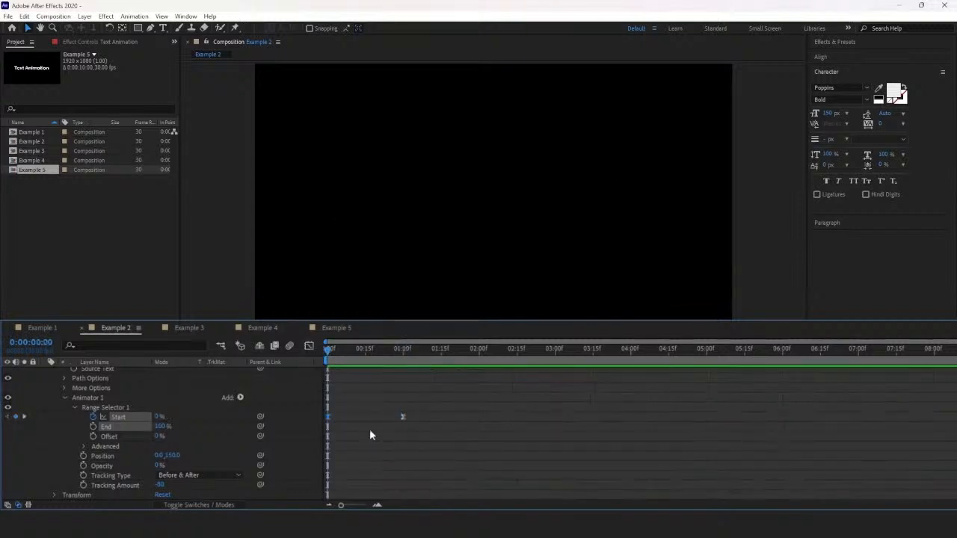
pyautogui.press('space')
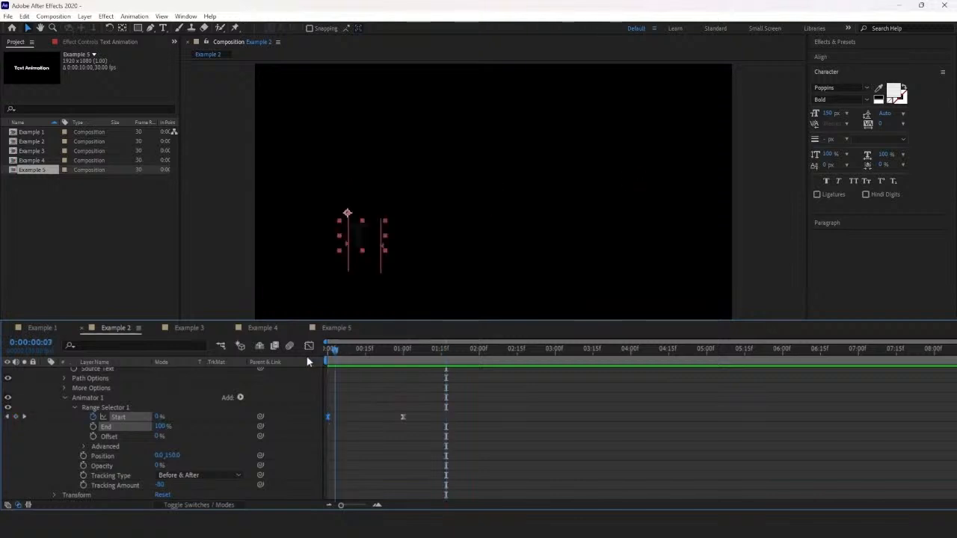
pyautogui.press('space')
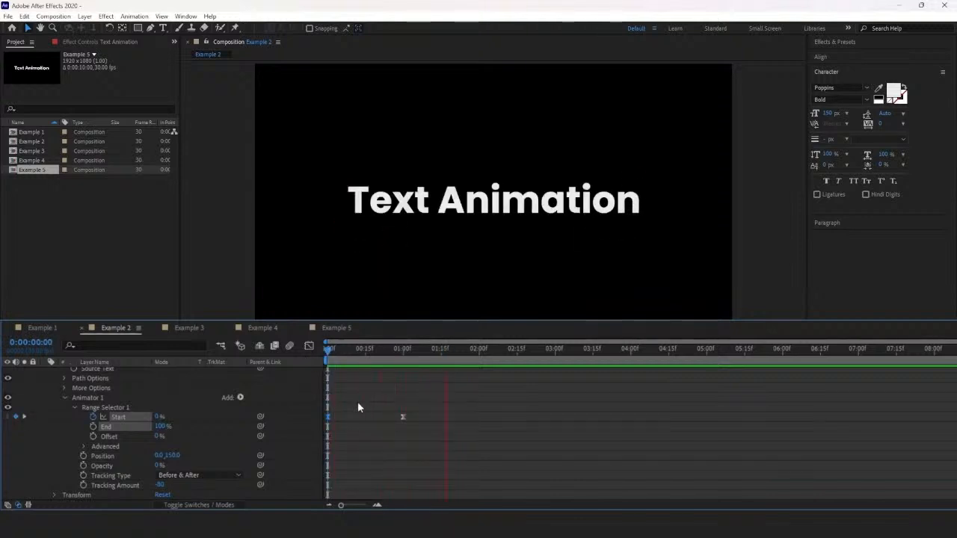
pyautogui.press('space')
pyautogui.scroll(2, 338, 404)
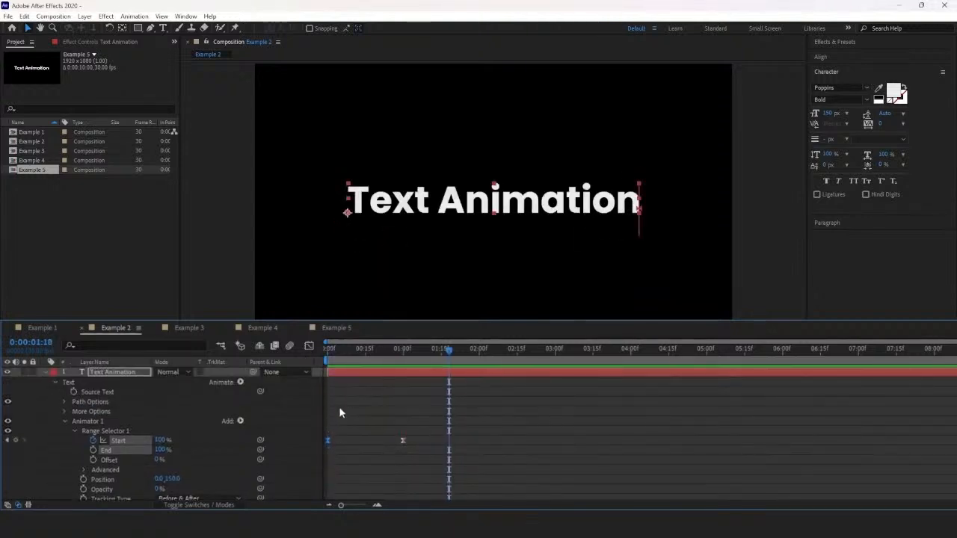
# In the Example 3 composition, add a text animator to the Text Animation layer with Blur and Opacity properties
pyautogui.click(196, 328)
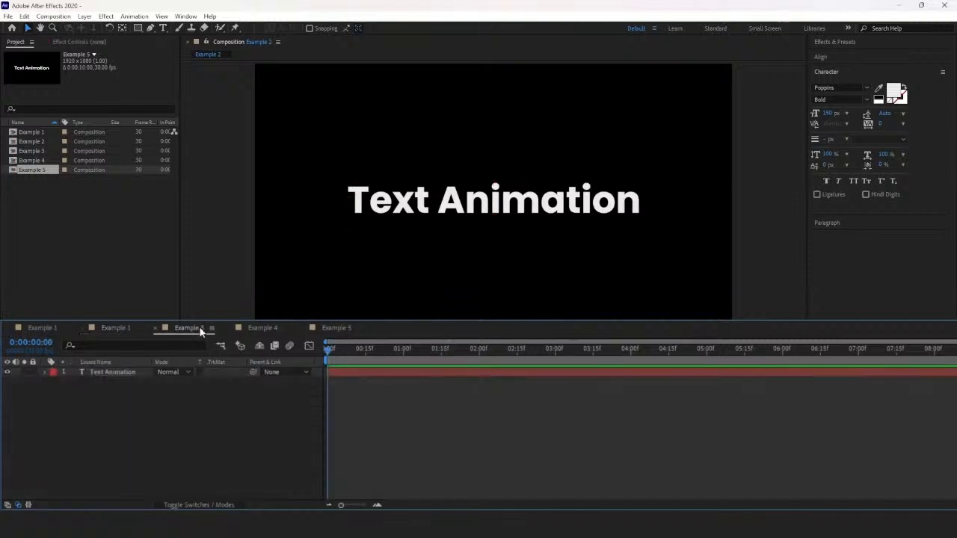
pyautogui.click(44, 372)
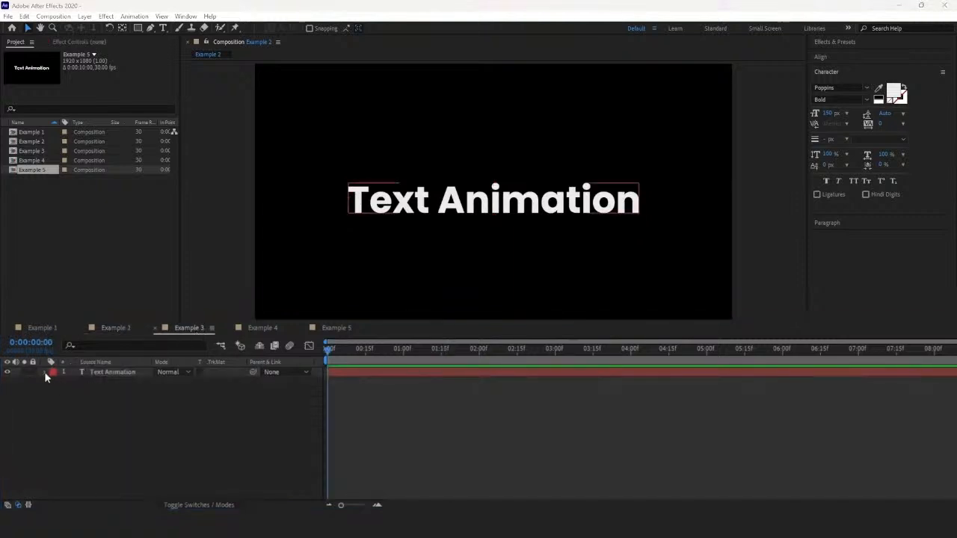
pyautogui.click(45, 372)
pyautogui.click(241, 383)
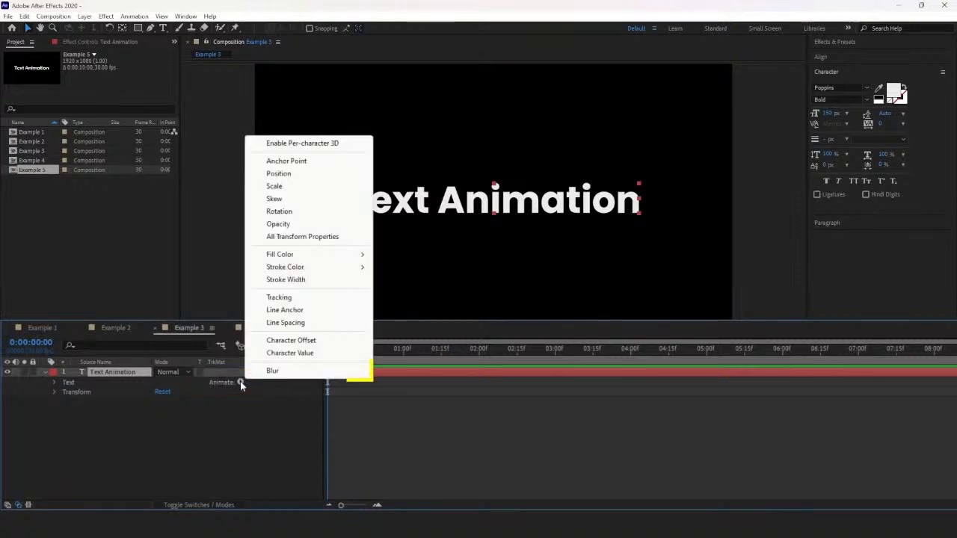
pyautogui.click(282, 369)
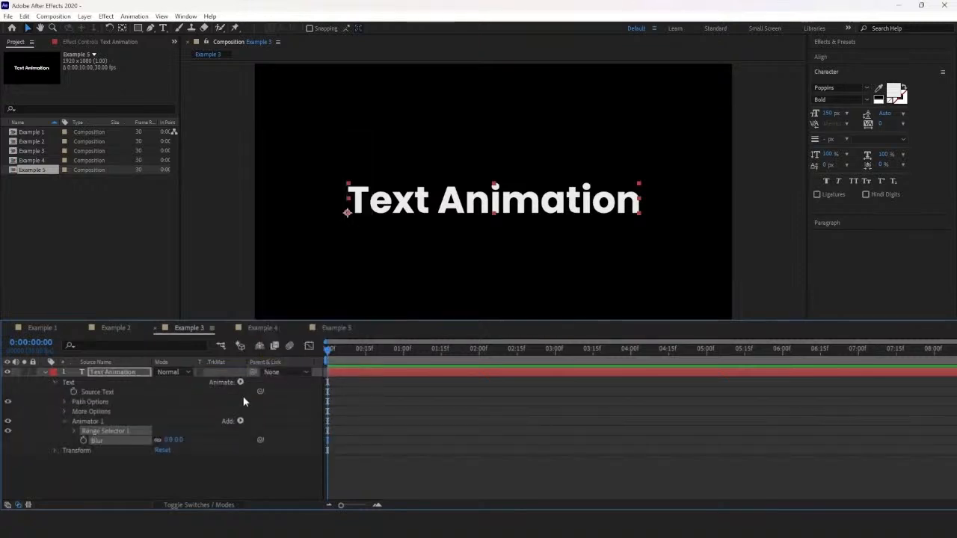
pyautogui.click(241, 421)
pyautogui.moveTo(270, 424)
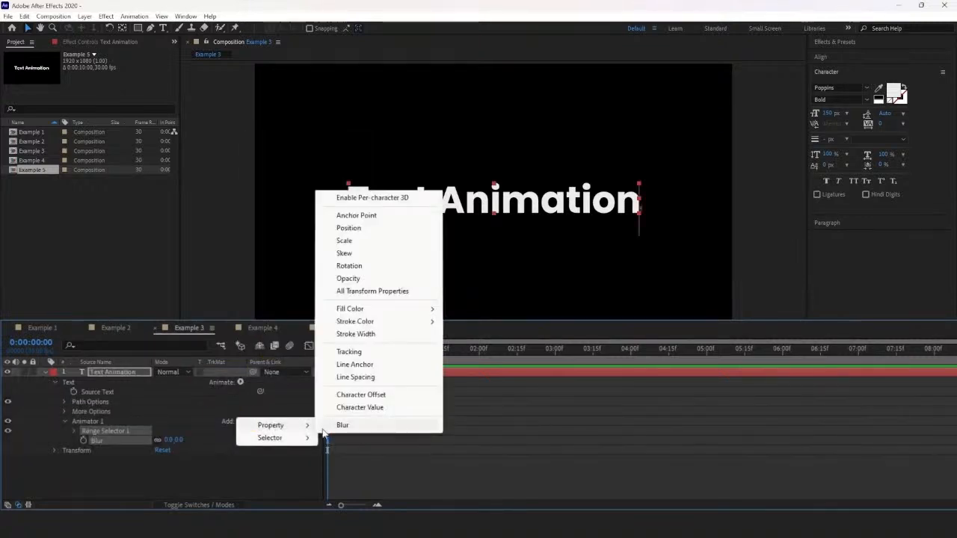
pyautogui.click(349, 278)
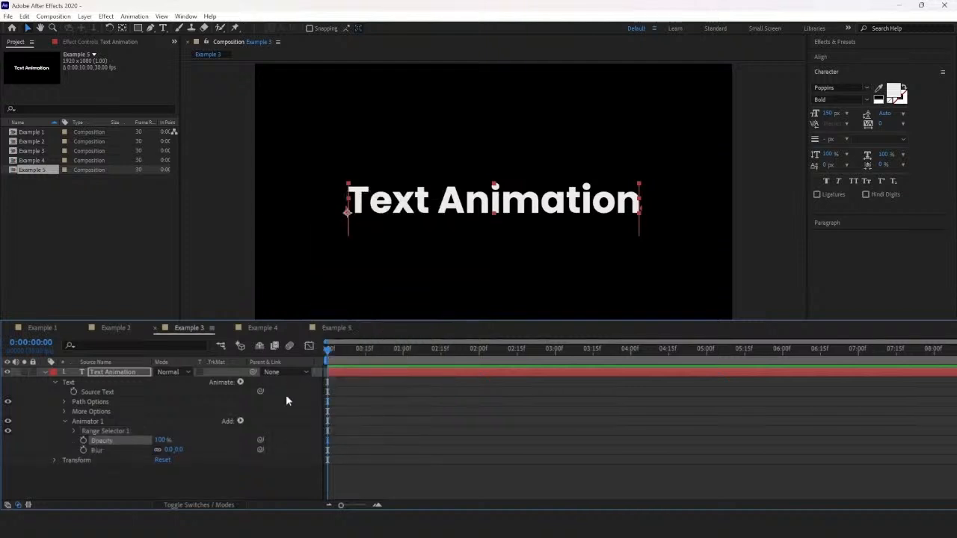
# Set the Example 3 animator's blur to 150, 150 and its opacity to 0%
pyautogui.moveTo(175, 449); pyautogui.dragTo(213, 450)
pyautogui.click(187, 449)
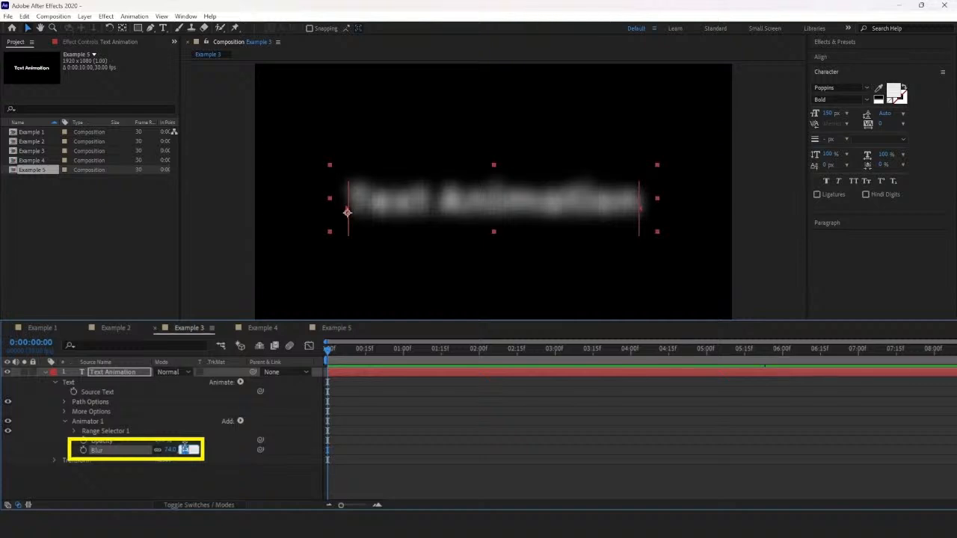
pyautogui.write('150')
pyautogui.press('Return')
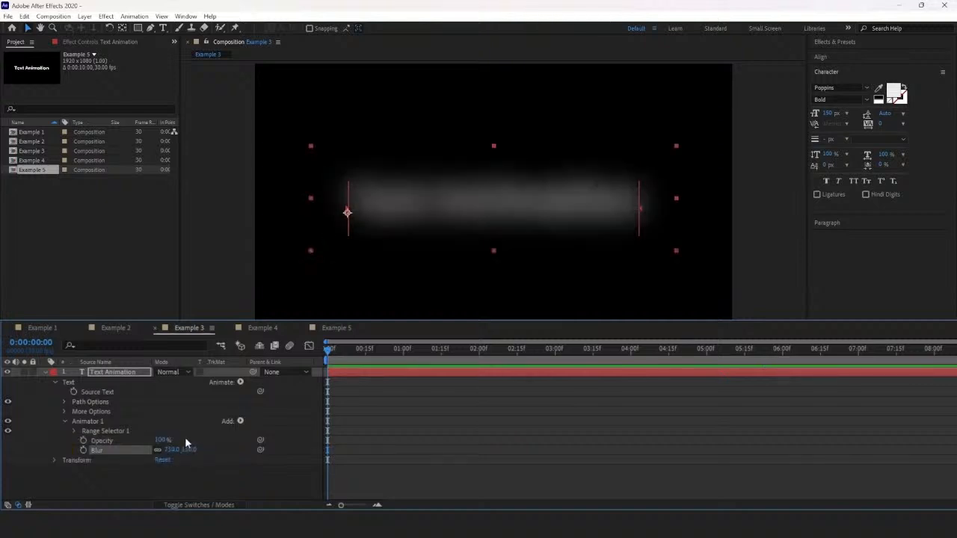
pyautogui.click(162, 440)
pyautogui.write('0')
pyautogui.press('Return')
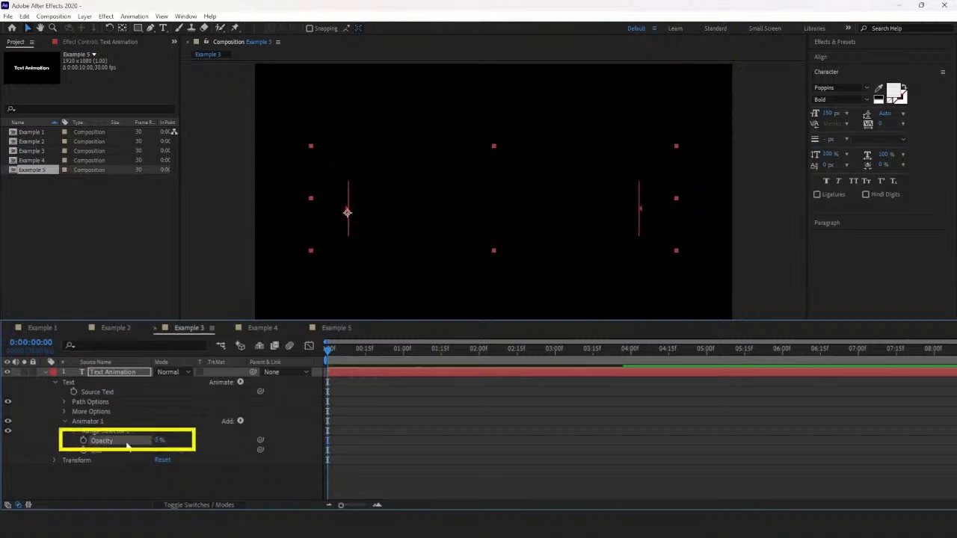
# Keyframe Example 3's Range Selector offset from -100% at 0 seconds to 100% at 1 second
pyautogui.click(74, 432)
pyautogui.scroll(-1, 163, 418)
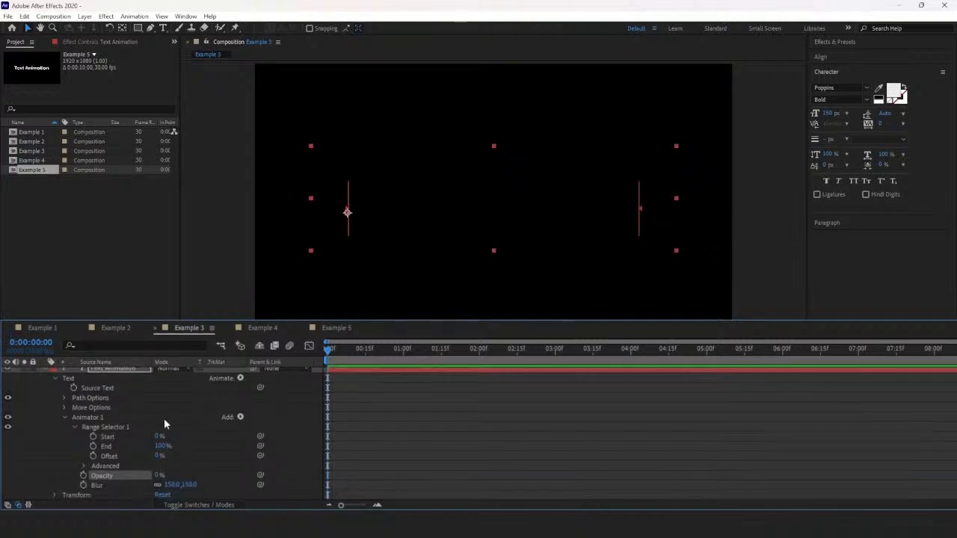
pyautogui.click(93, 455)
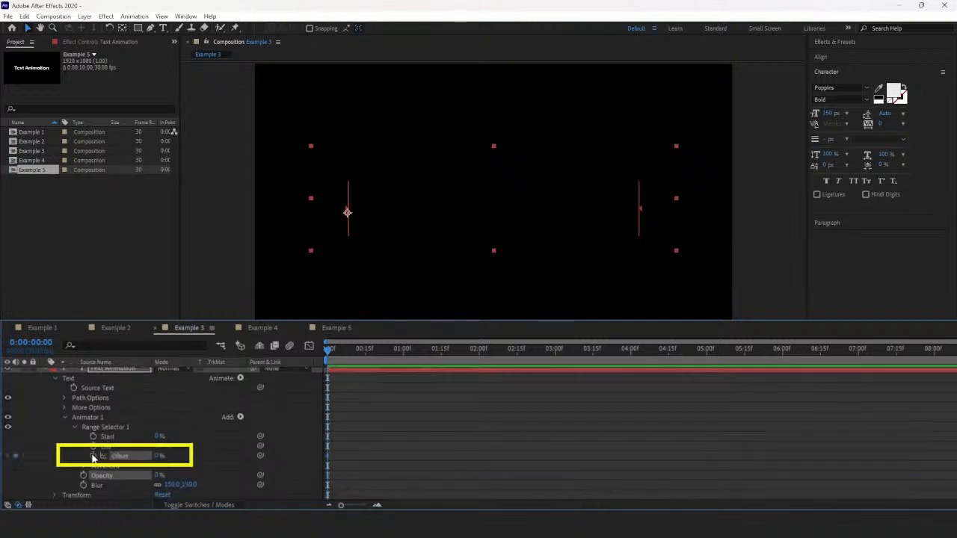
pyautogui.moveTo(160, 455); pyautogui.dragTo(36, 459)
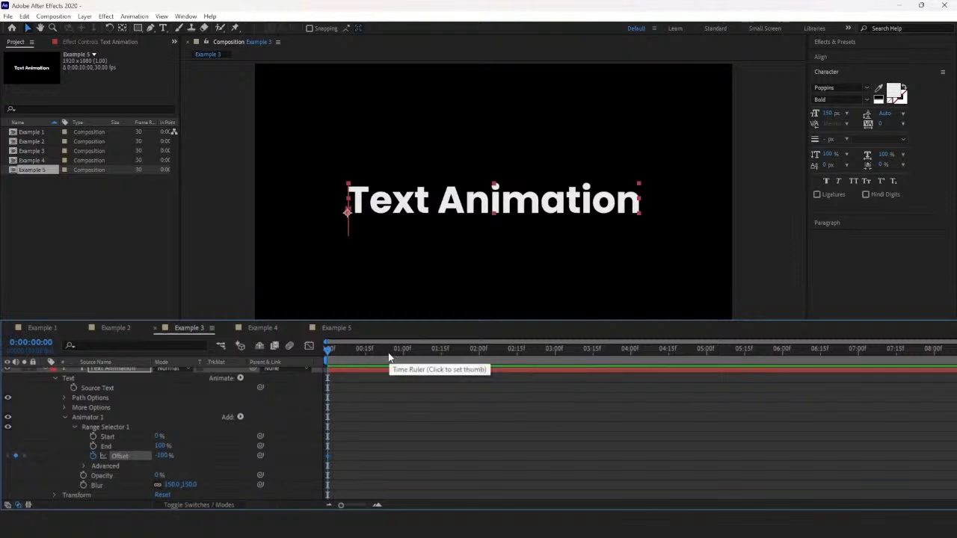
pyautogui.moveTo(328, 349); pyautogui.dragTo(400, 356)
pyautogui.click(159, 455)
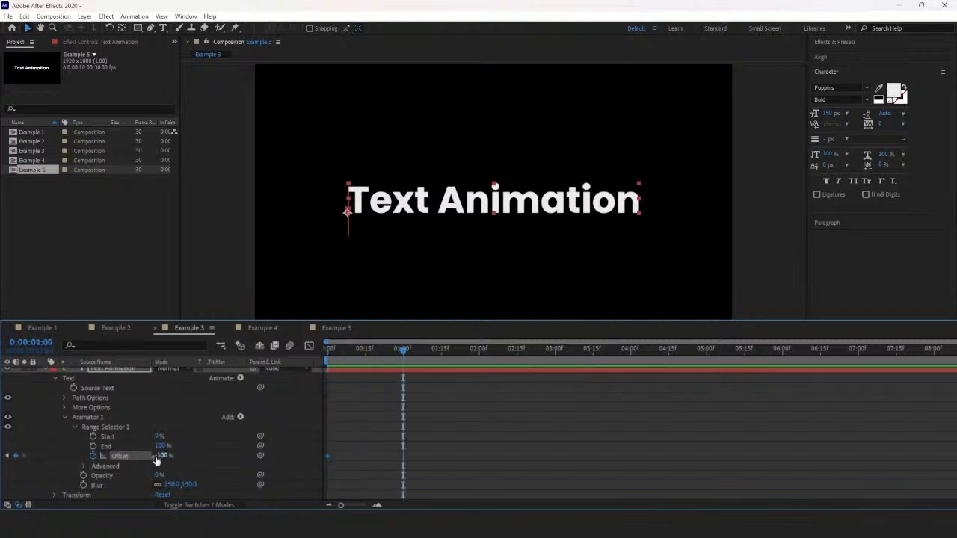
pyautogui.write('100')
pyautogui.press('Return')
# In the Range Selector's advanced options, set the shape to Ramp Up and Ease Low to -50%
pyautogui.click(84, 466)
pyautogui.scroll(-2, 112, 433)
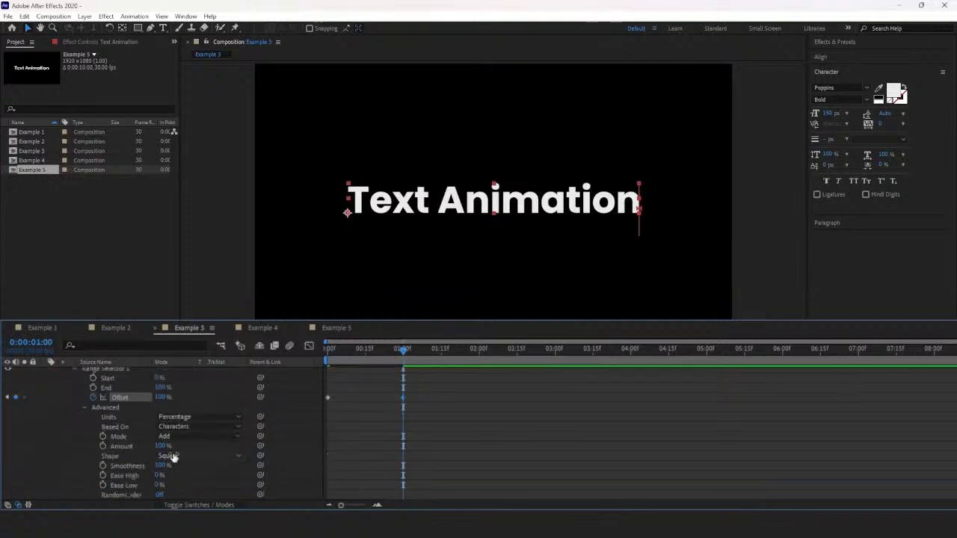
pyautogui.click(213, 457)
pyautogui.click(190, 393)
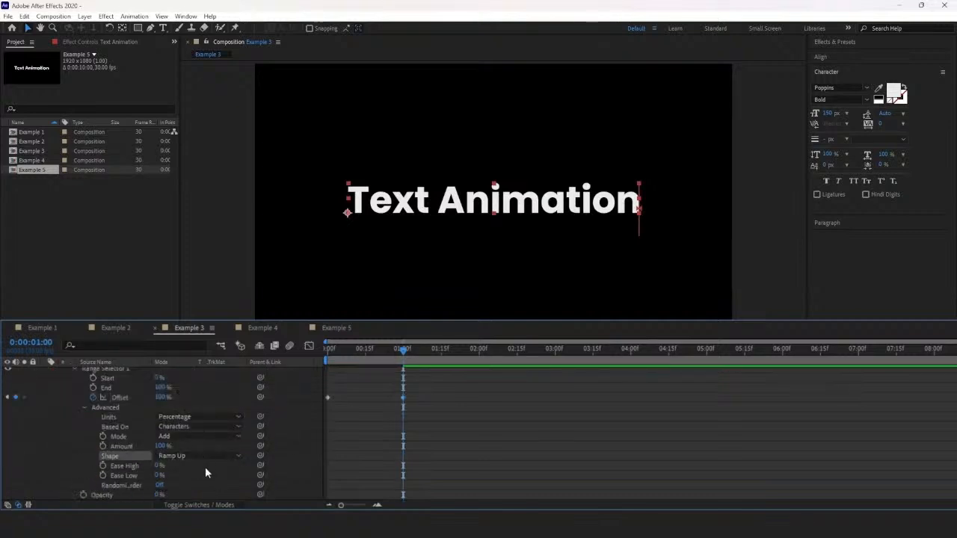
pyautogui.click(160, 476)
pyautogui.write('-50')
pyautogui.press('Return')
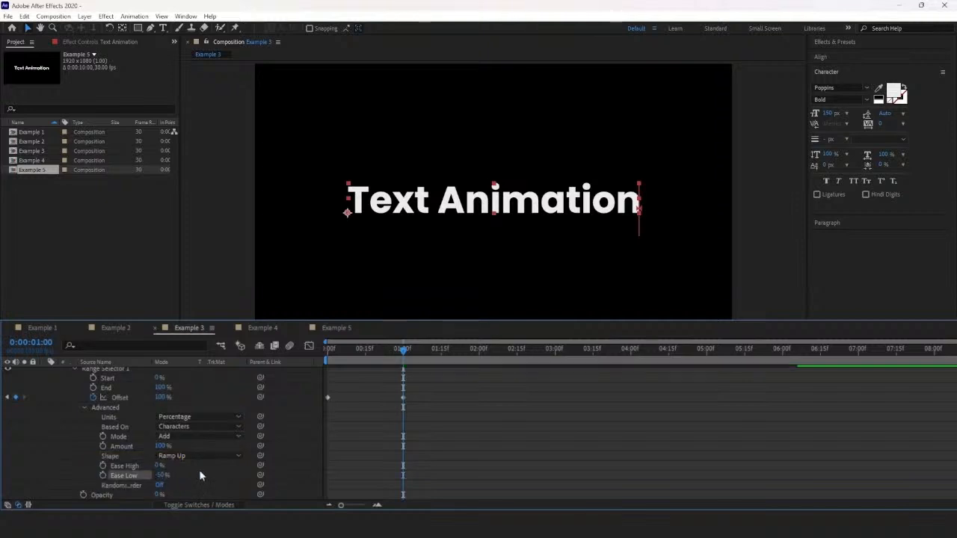
# Turn on Randomize Order for Example 3's Range Selector, previewing the animation before and after the change
pyautogui.press('space')
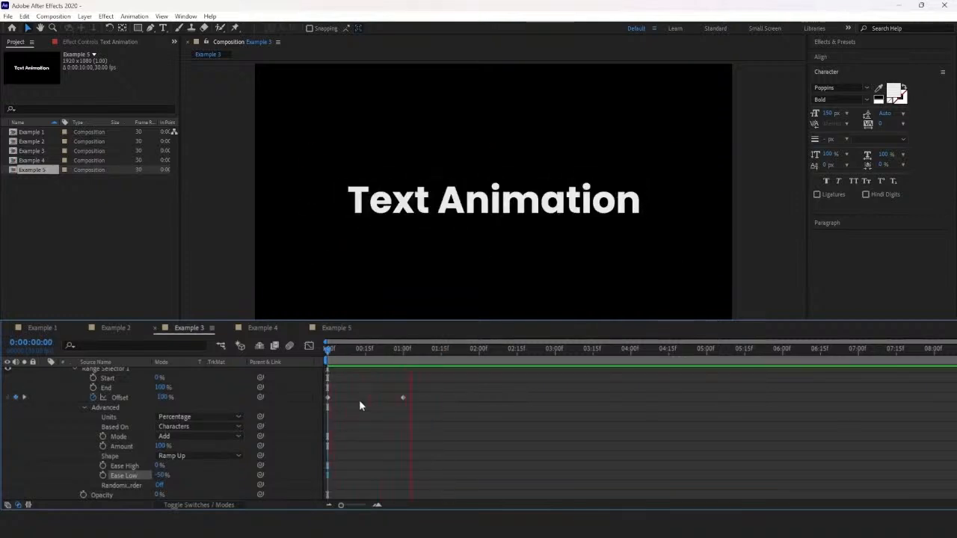
pyautogui.click(159, 485)
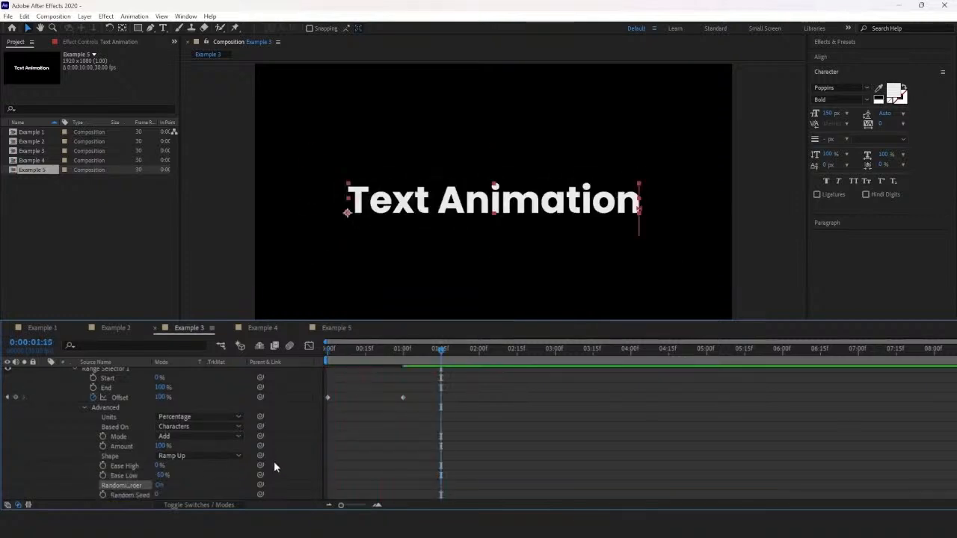
pyautogui.press('space')
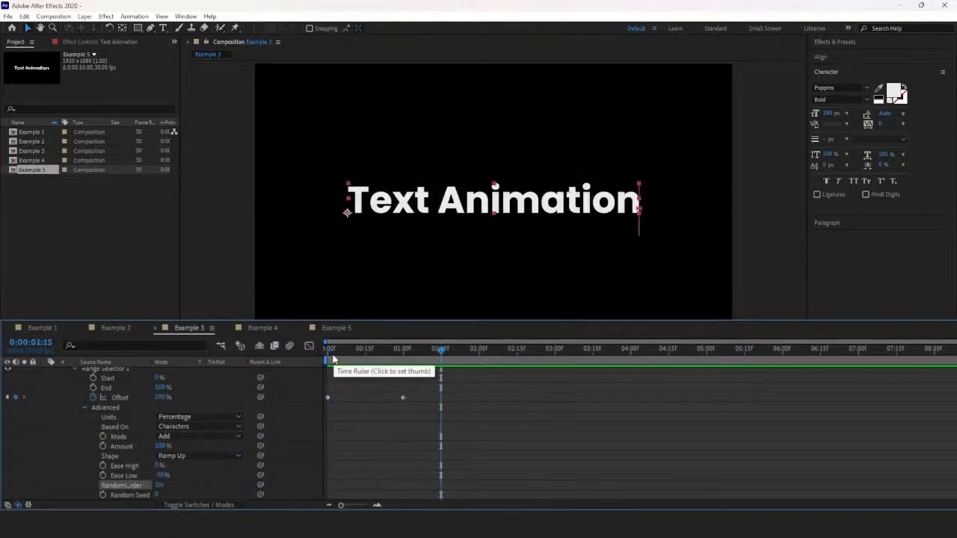
pyautogui.press('space')
pyautogui.scroll(3, 351, 432)
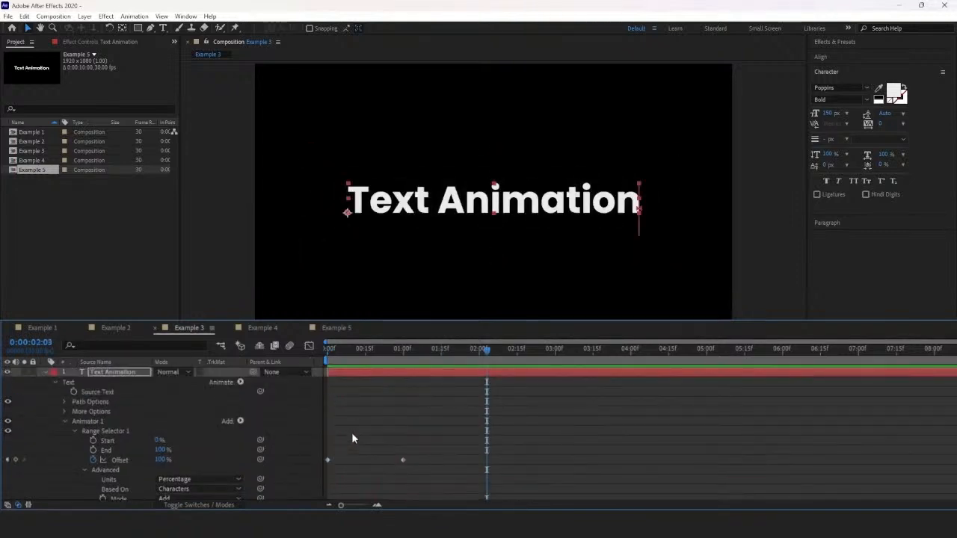
# In the Example 4 composition, add a text animator to the Text Animation layer with Scale and Opacity properties
pyautogui.click(269, 330)
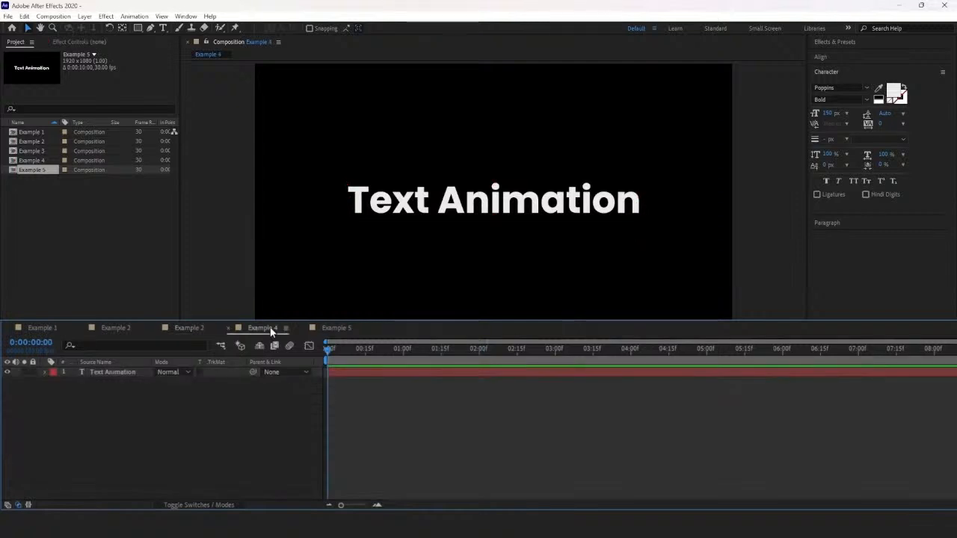
pyautogui.click(48, 372)
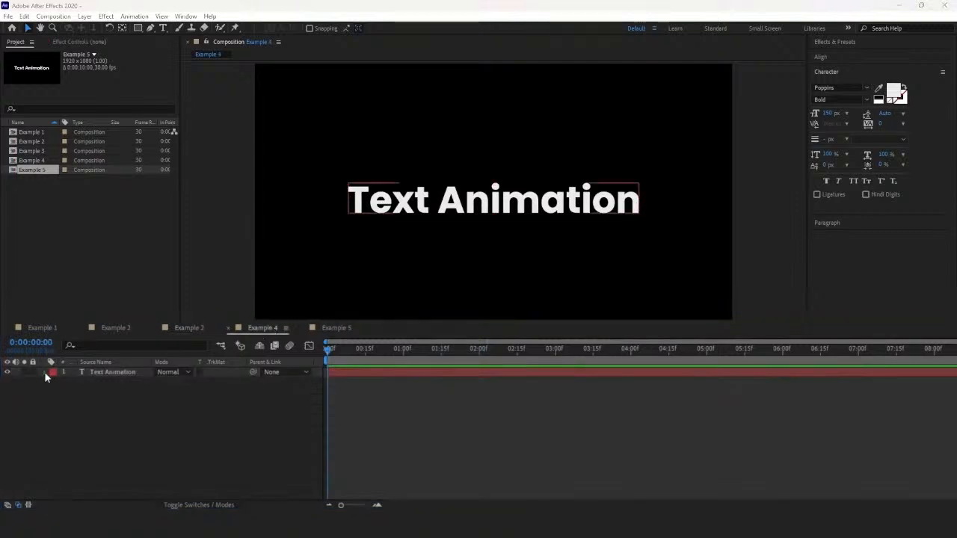
pyautogui.click(45, 371)
pyautogui.click(240, 382)
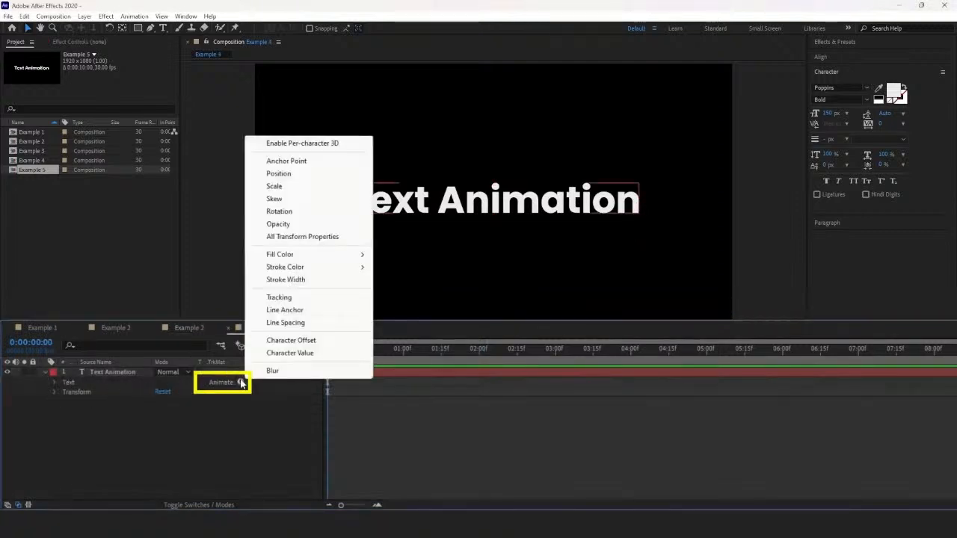
pyautogui.click(282, 187)
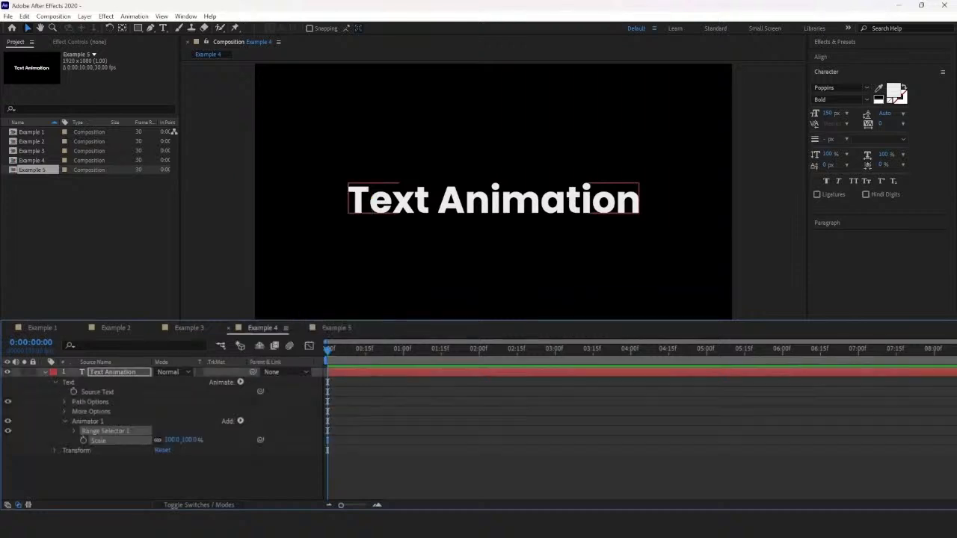
pyautogui.click(240, 420)
pyautogui.moveTo(270, 425)
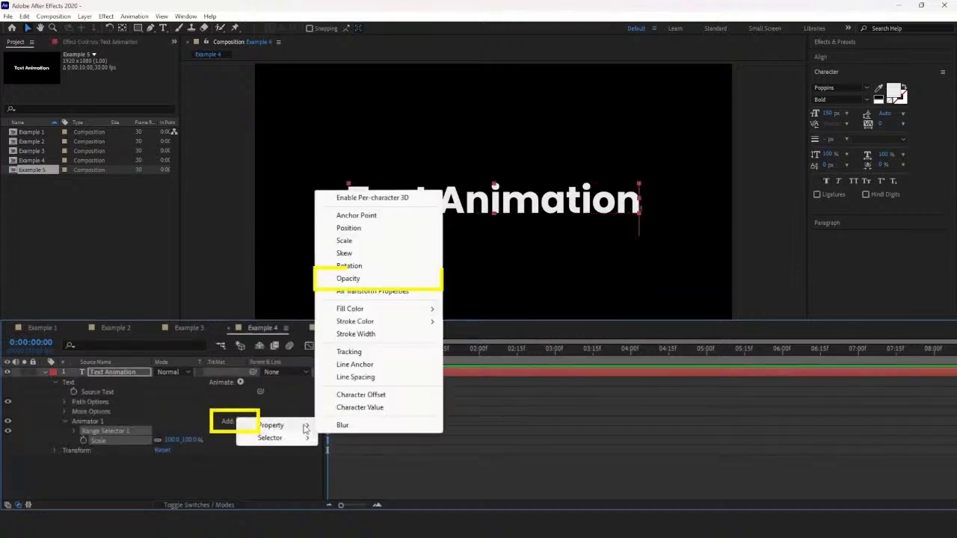
pyautogui.click(336, 278)
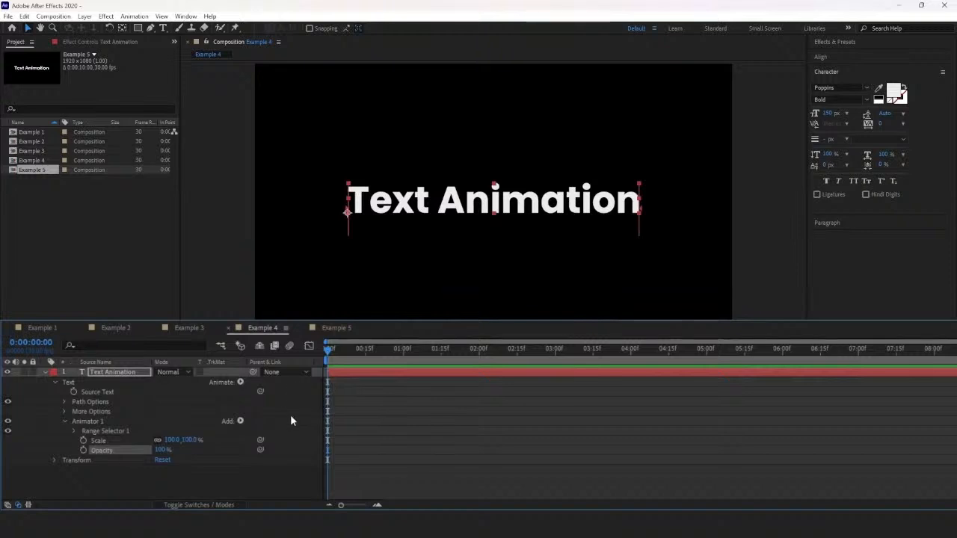
# Set the Example 4 animator's scale to 0, 0% and its opacity to 0%
pyautogui.click(217, 440)
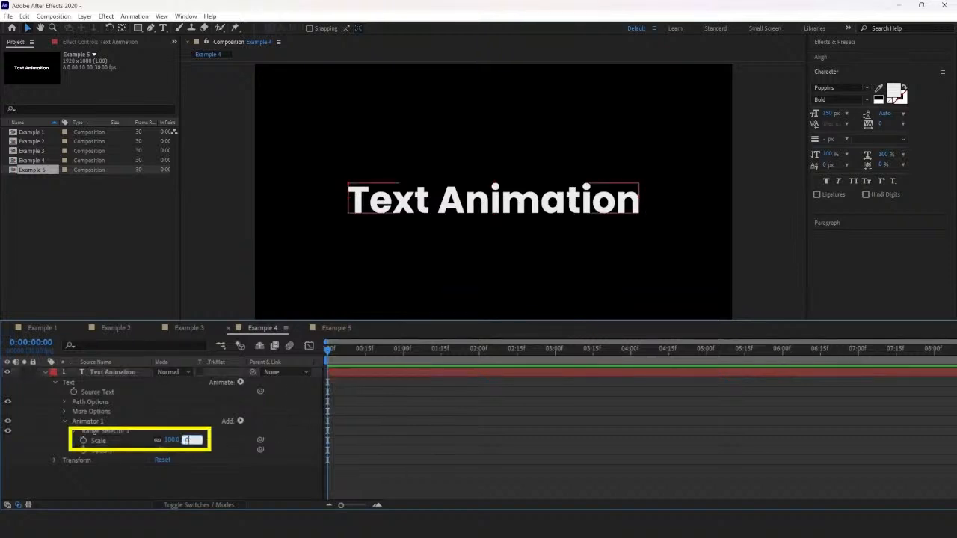
pyautogui.press('Return')
pyautogui.click(163, 450)
pyautogui.write('0')
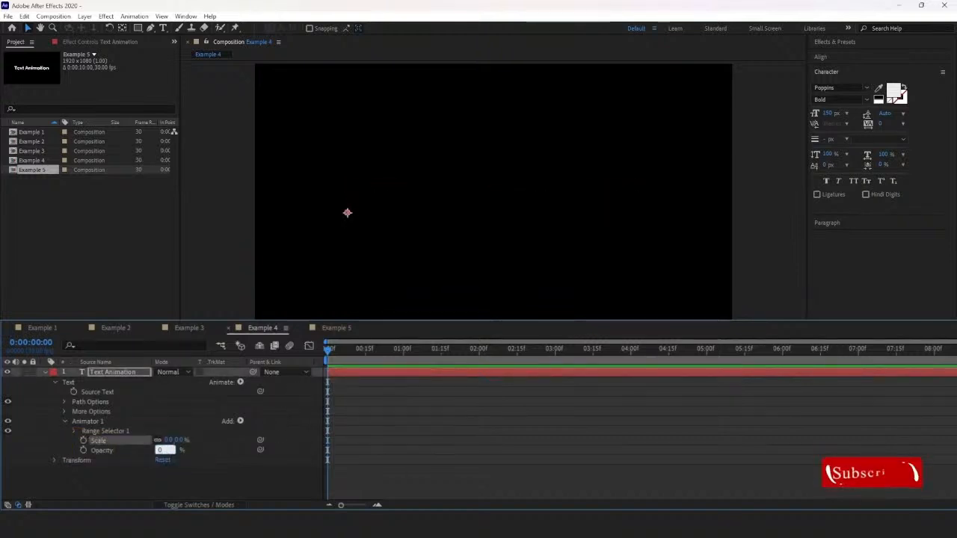
pyautogui.press('Return')
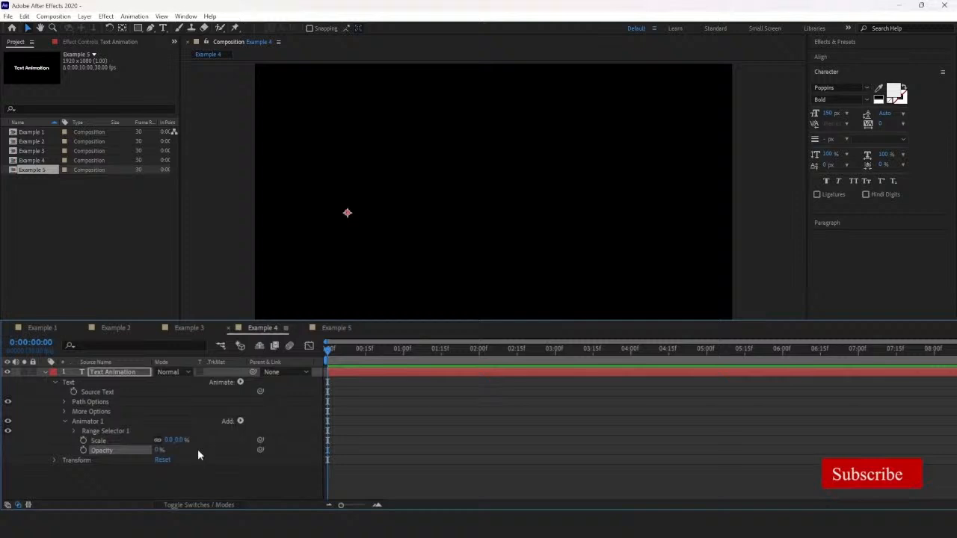
# Keyframe the Example 4 Range Selector's Offset from -100% at 0:00 to 100% at the one-second mark
pyautogui.click(72, 432)
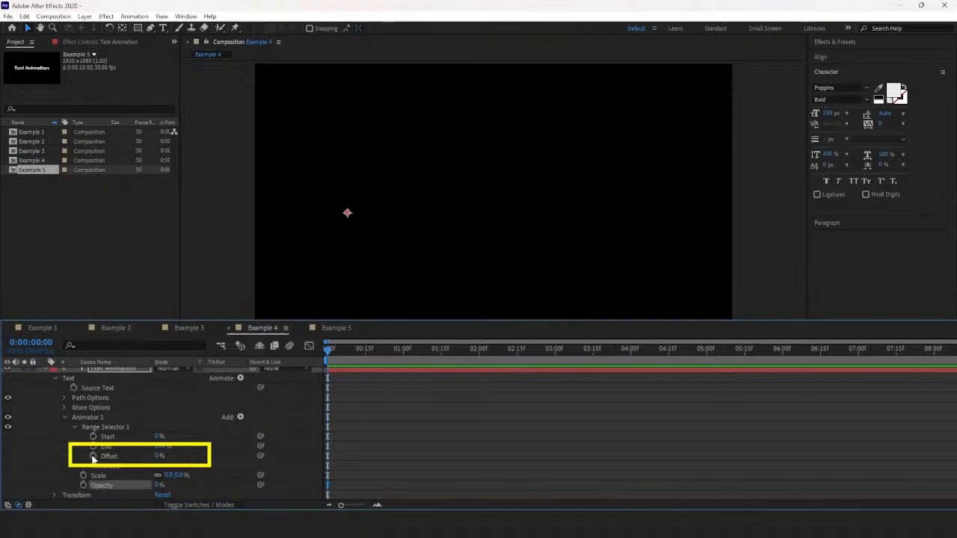
pyautogui.click(93, 457)
pyautogui.moveTo(158, 457); pyautogui.dragTo(32, 463)
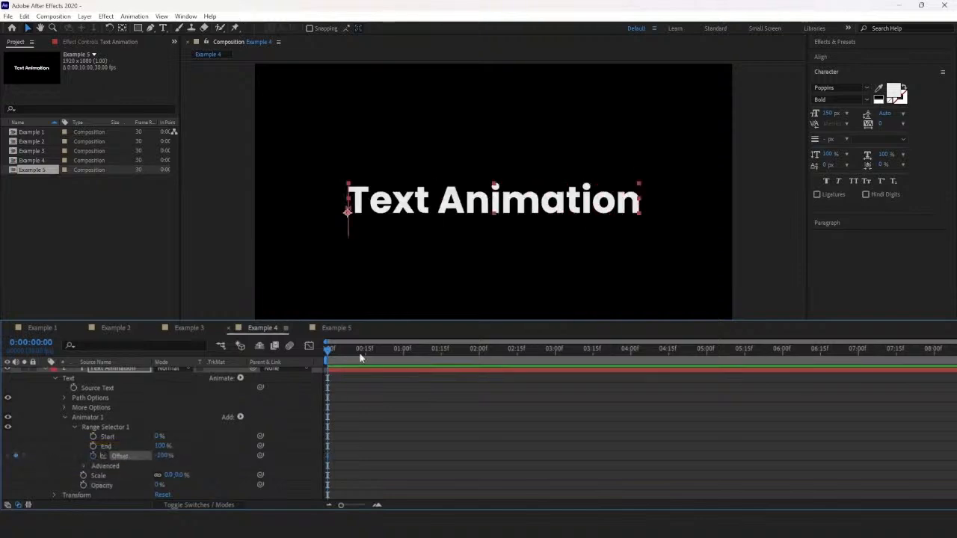
pyautogui.moveTo(337, 358); pyautogui.dragTo(406, 360)
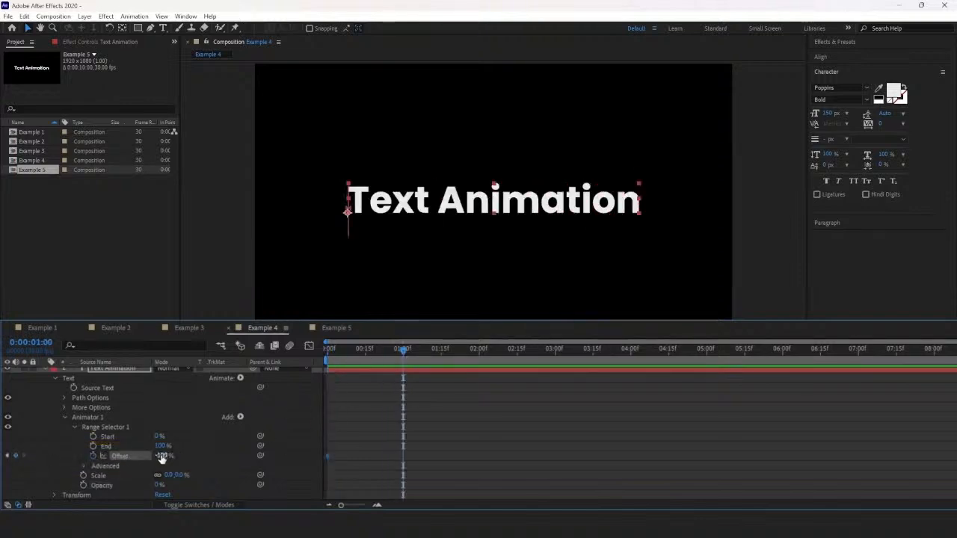
pyautogui.moveTo(161, 457); pyautogui.dragTo(273, 453)
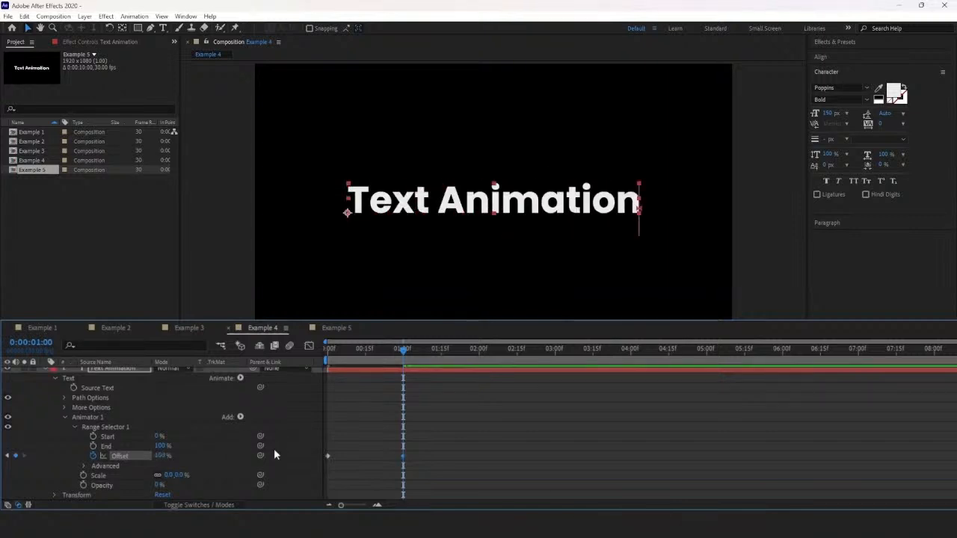
# In the Range Selector's advanced options, set the shape to Ramp Up, Ease Low to 100% and Ease High to 25%
pyautogui.click(84, 466)
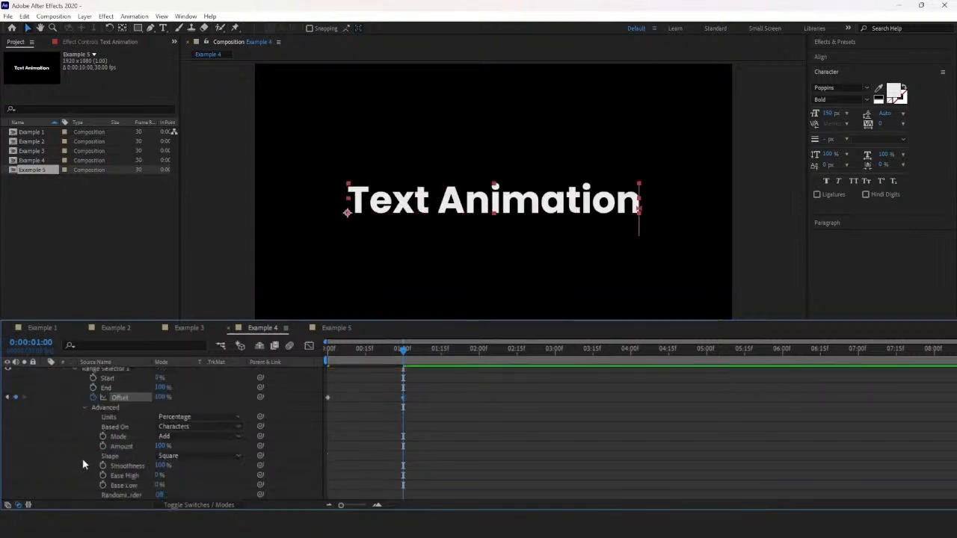
pyautogui.click(198, 456)
pyautogui.click(228, 391)
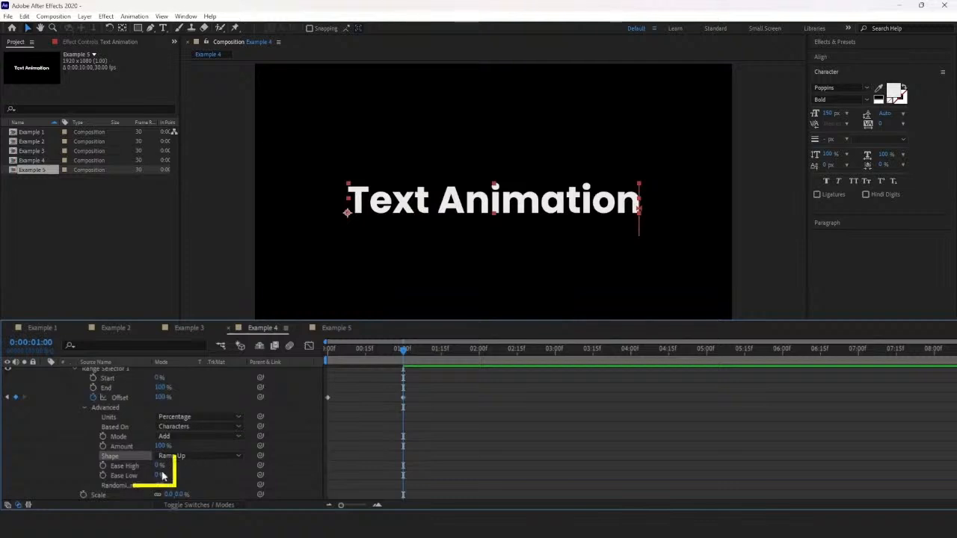
pyautogui.click(159, 475)
pyautogui.write('100')
pyautogui.press('Return')
pyautogui.click(159, 465)
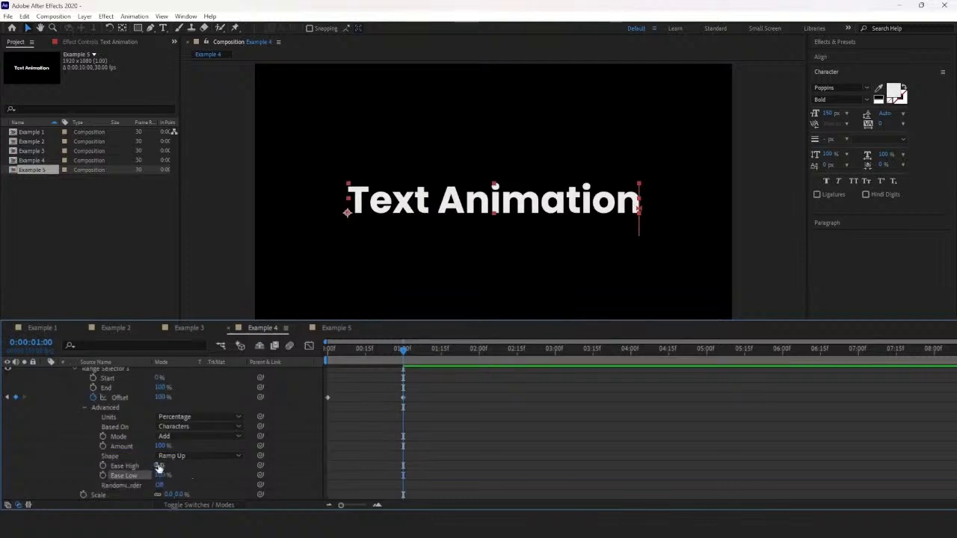
pyautogui.write('35')
pyautogui.press('Return')
# Preview the Example 4 text animation several times from the beginning of the composition
pyautogui.press('Home')
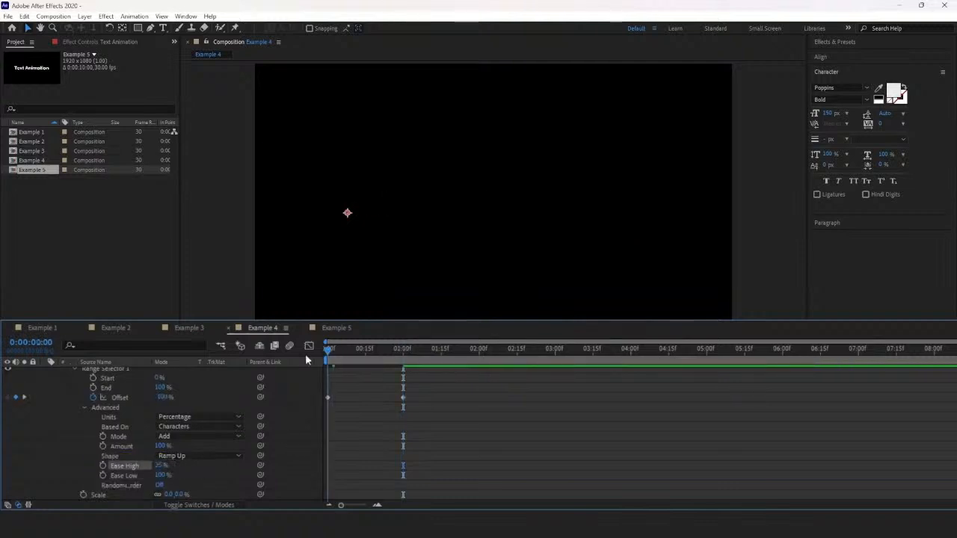
pyautogui.press('space')
pyautogui.press('space')
pyautogui.scroll(3, 359, 397)
pyautogui.press('Home')
pyautogui.press('space')
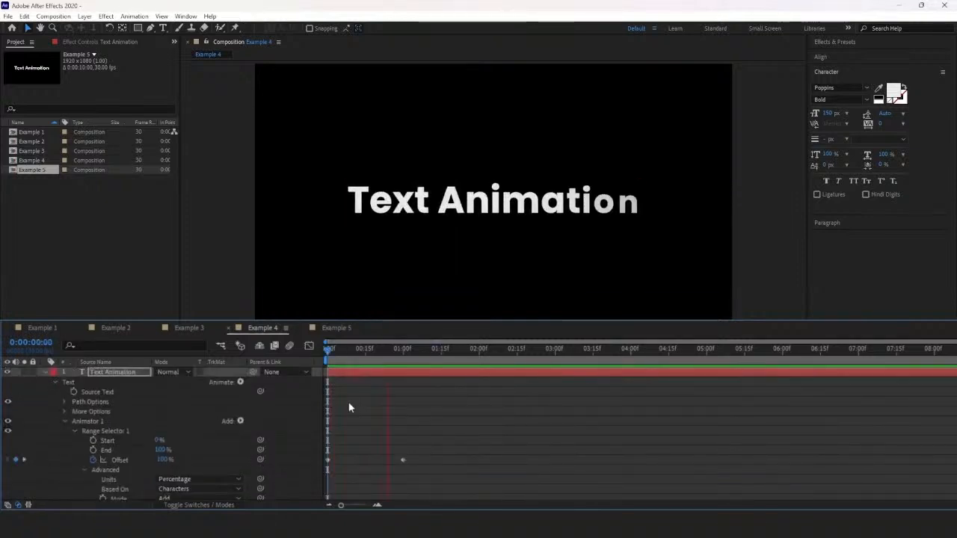
pyautogui.press('space')
pyautogui.press('Home')
pyautogui.press('space')
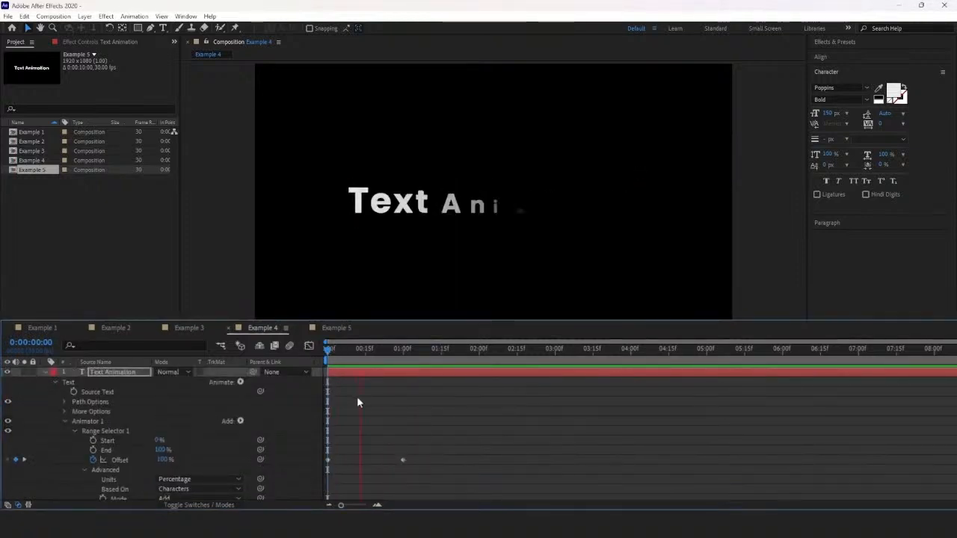
pyautogui.press('space')
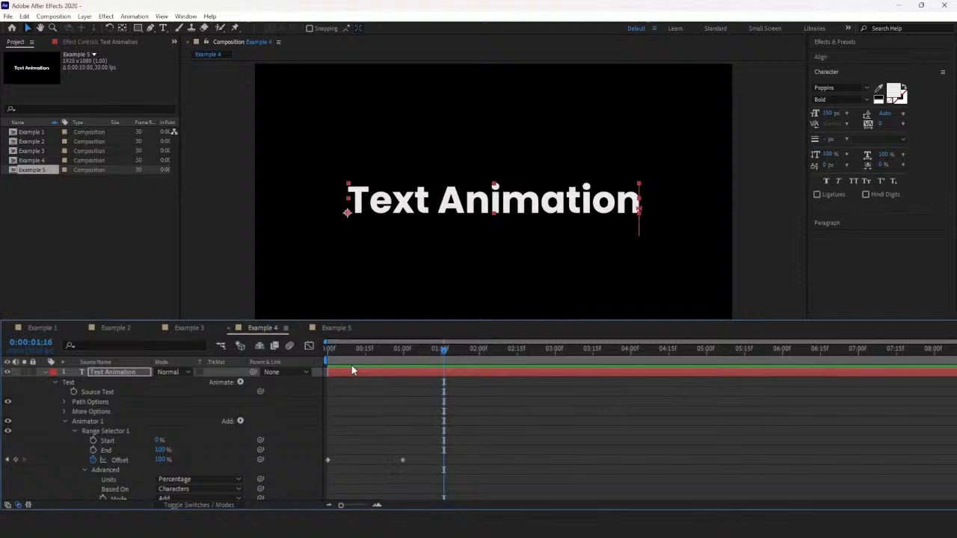
# In the Example 5 composition, add a text animator to the Text Animation layer with Tracking and Opacity properties
pyautogui.click(338, 329)
pyautogui.click(115, 372)
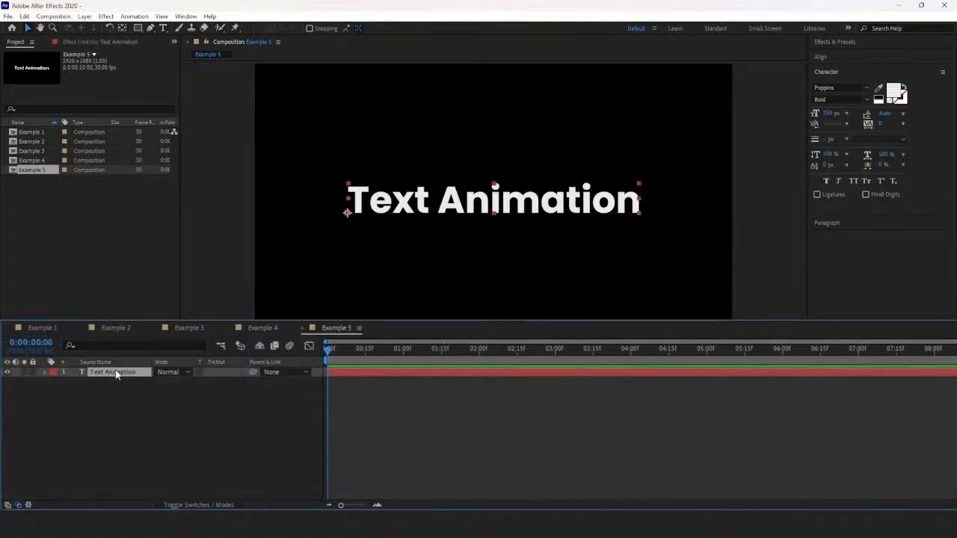
pyautogui.click(45, 372)
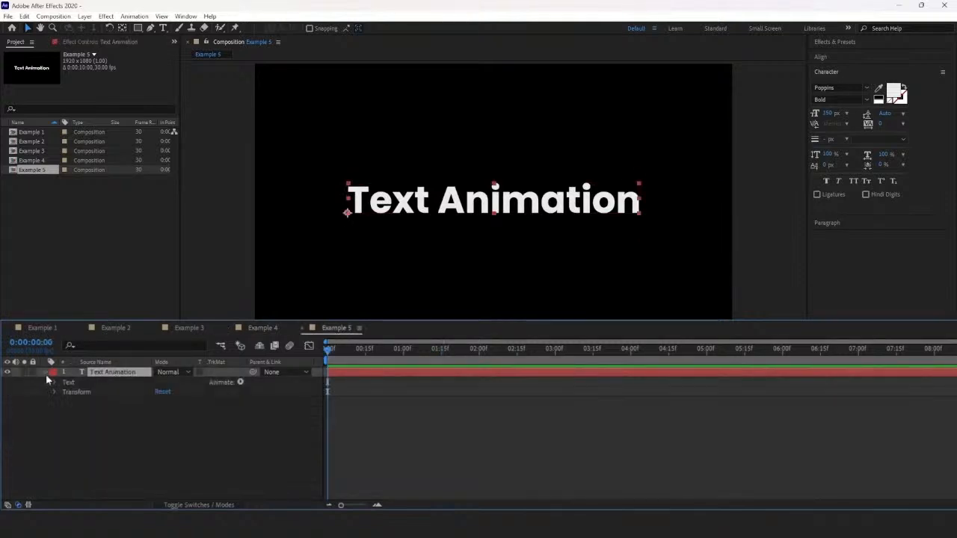
pyautogui.click(233, 383)
pyautogui.click(279, 299)
pyautogui.click(242, 421)
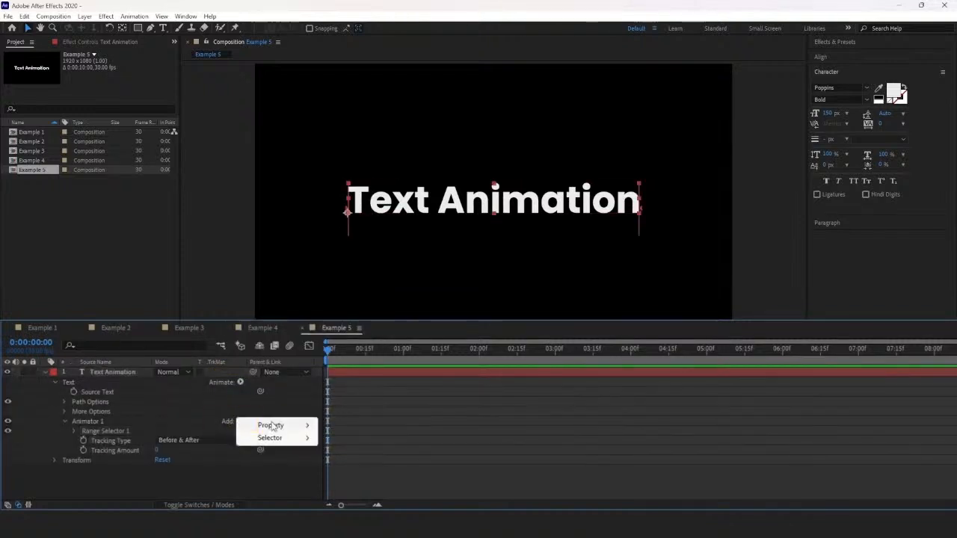
pyautogui.moveTo(271, 424)
pyautogui.click(369, 281)
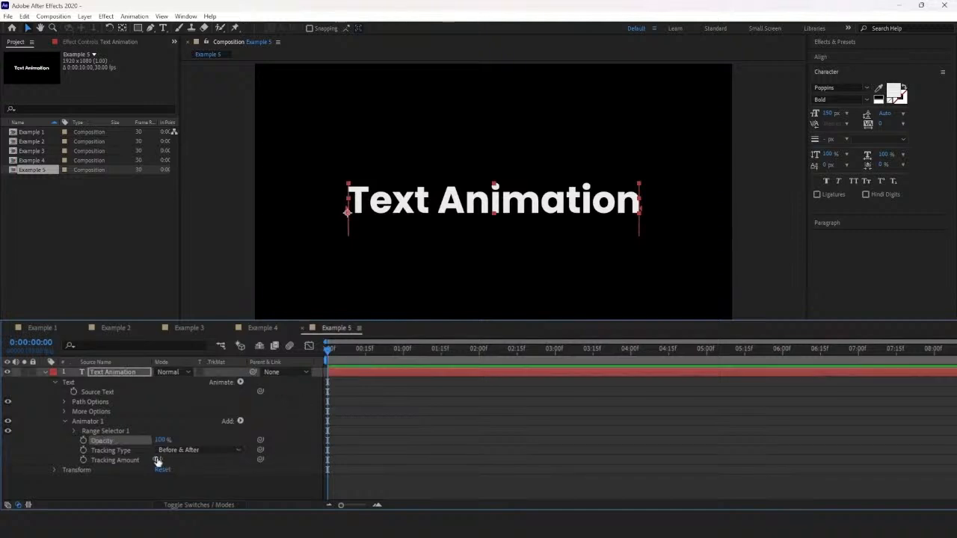
# Set the Example 5 animator's tracking amount to -80 and its opacity to 0%
pyautogui.moveTo(157, 460); pyautogui.dragTo(152, 464)
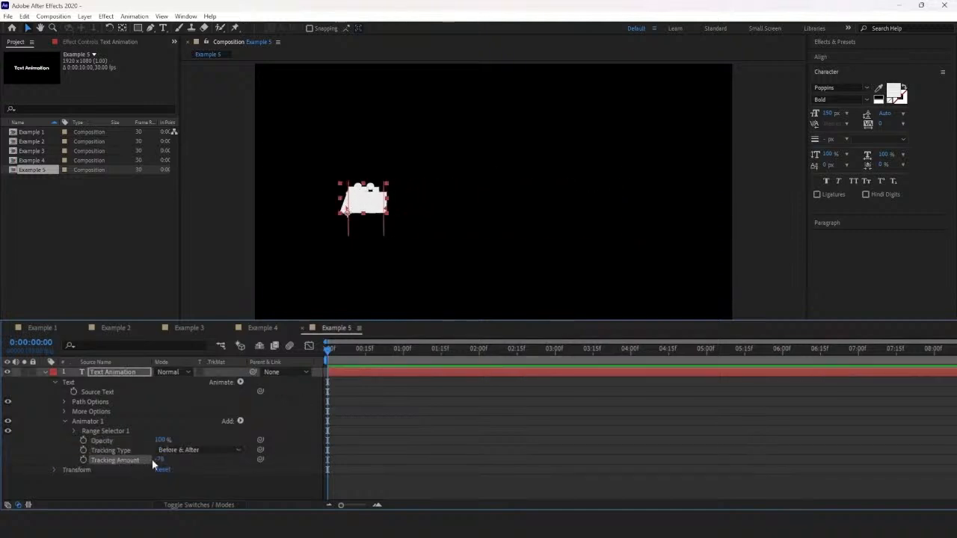
pyautogui.click(157, 460)
pyautogui.write('-80')
pyautogui.press('Return')
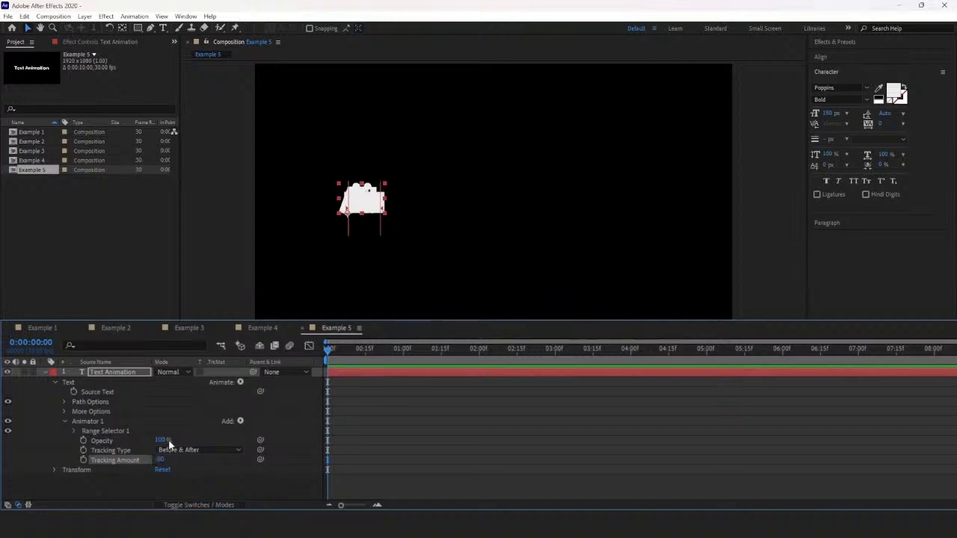
pyautogui.moveTo(169, 444); pyautogui.dragTo(42, 443)
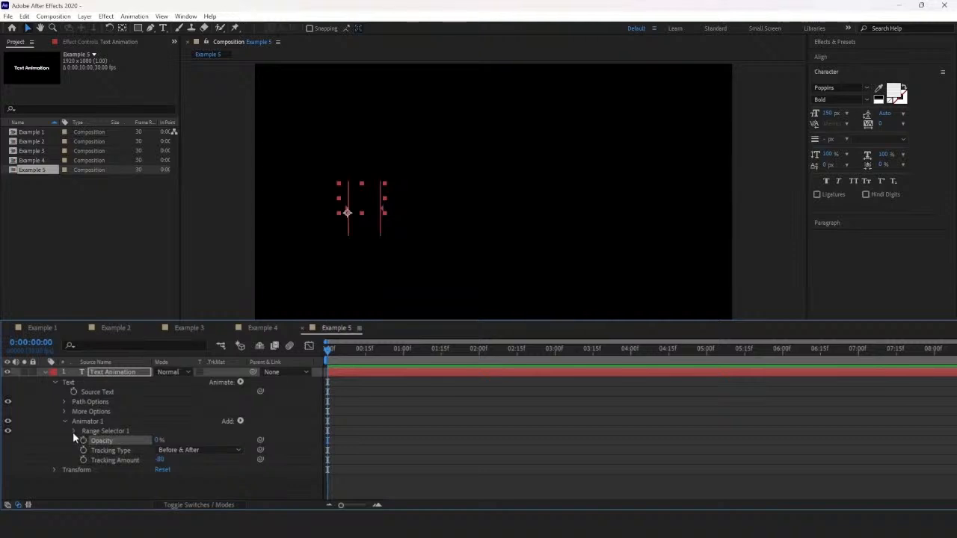
# Keyframe the Example 5 Range Selector's Start from 0% at 0:00 to 100% at the one-second mark
pyautogui.click(74, 430)
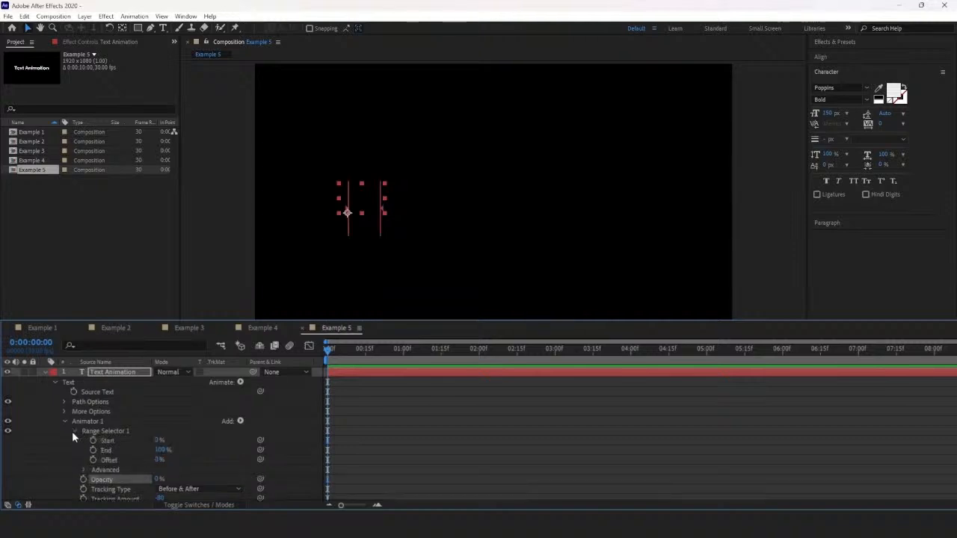
pyautogui.click(93, 441)
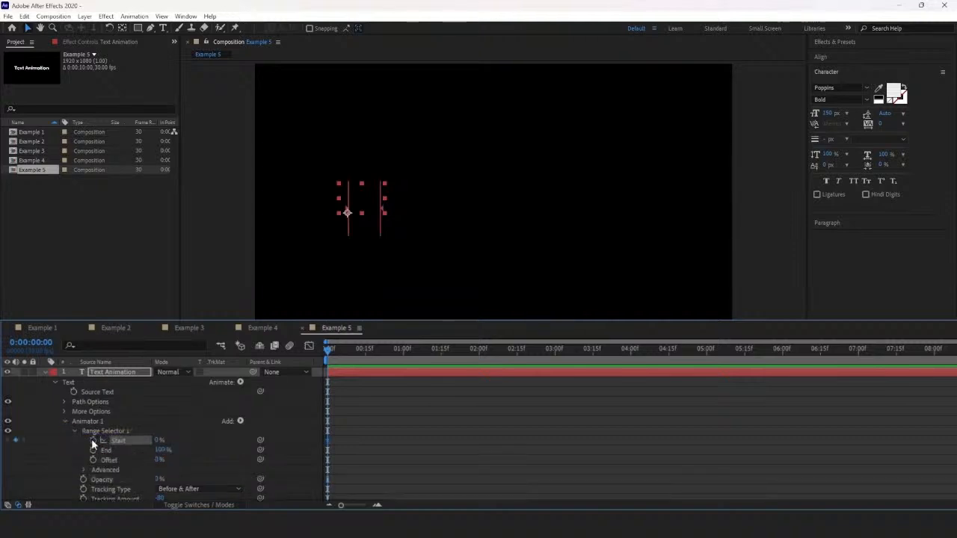
pyautogui.moveTo(331, 360); pyautogui.dragTo(402, 360)
pyautogui.moveTo(157, 441); pyautogui.dragTo(294, 427)
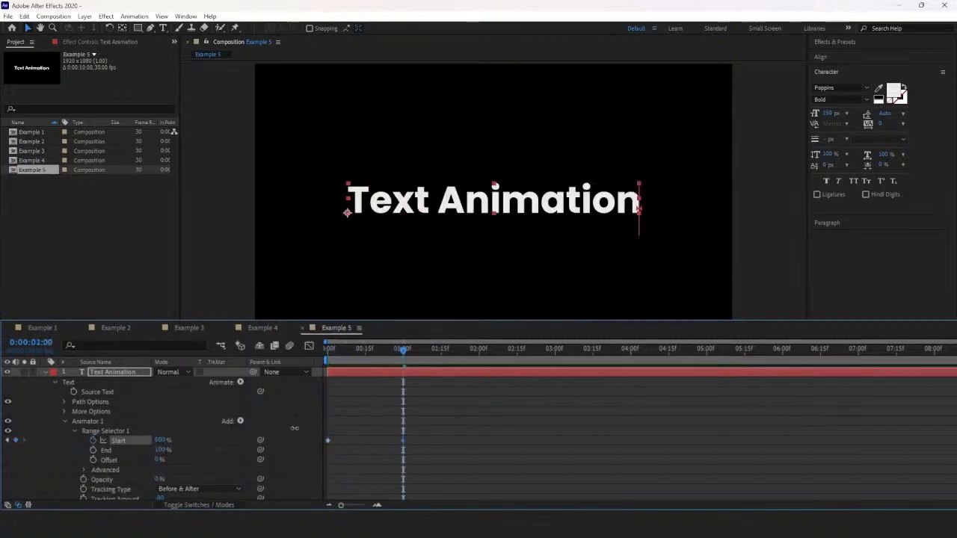
# Apply Easy Ease to both Start keyframes and reshape their speed graph into a sharp peak midway between them
pyautogui.moveTo(331, 356); pyautogui.dragTo(403, 352)
pyautogui.moveTo(438, 417); pyautogui.dragTo(320, 445)
pyautogui.press('F9')
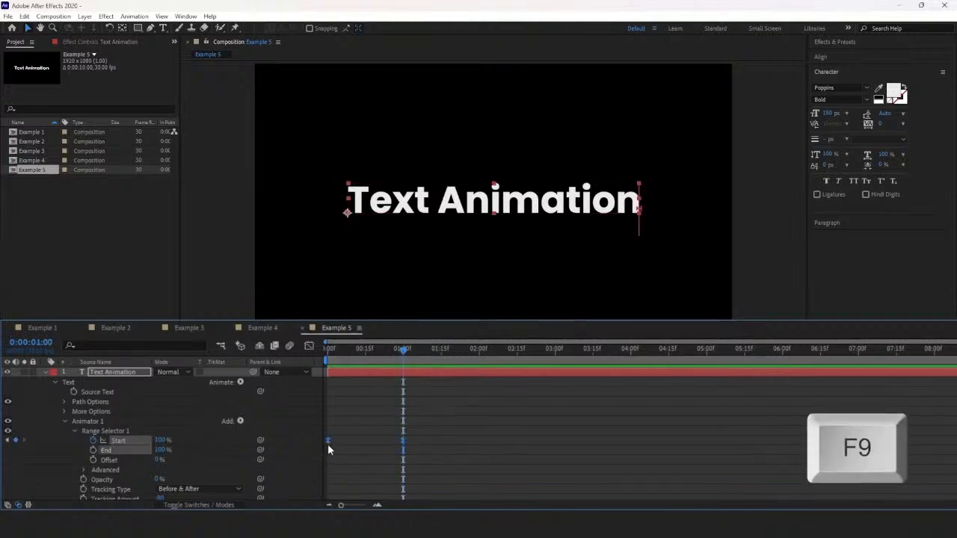
pyautogui.click(309, 346)
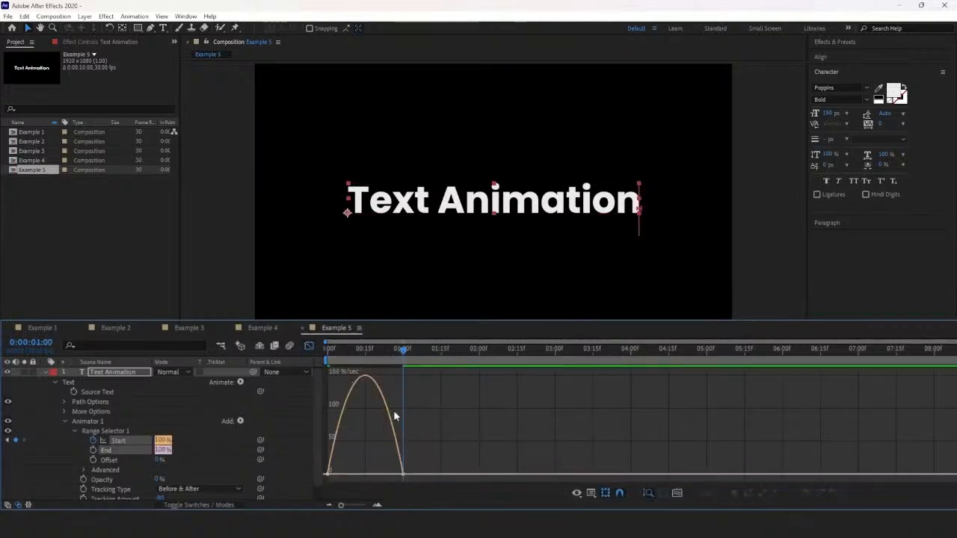
pyautogui.moveTo(397, 474); pyautogui.dragTo(353, 449)
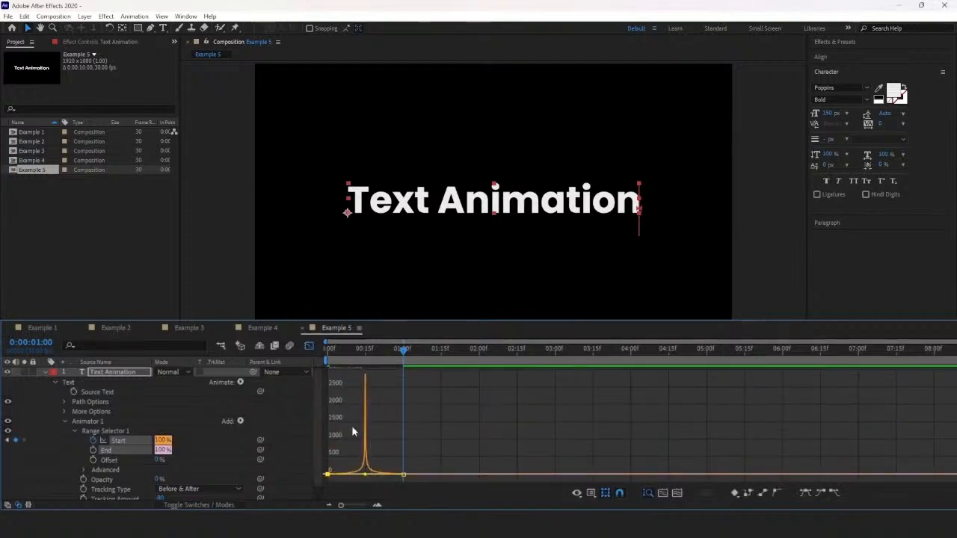
pyautogui.click(309, 345)
# Preview the eased Example 5 text animation from the beginning
pyautogui.press('Home')
pyautogui.press('space')
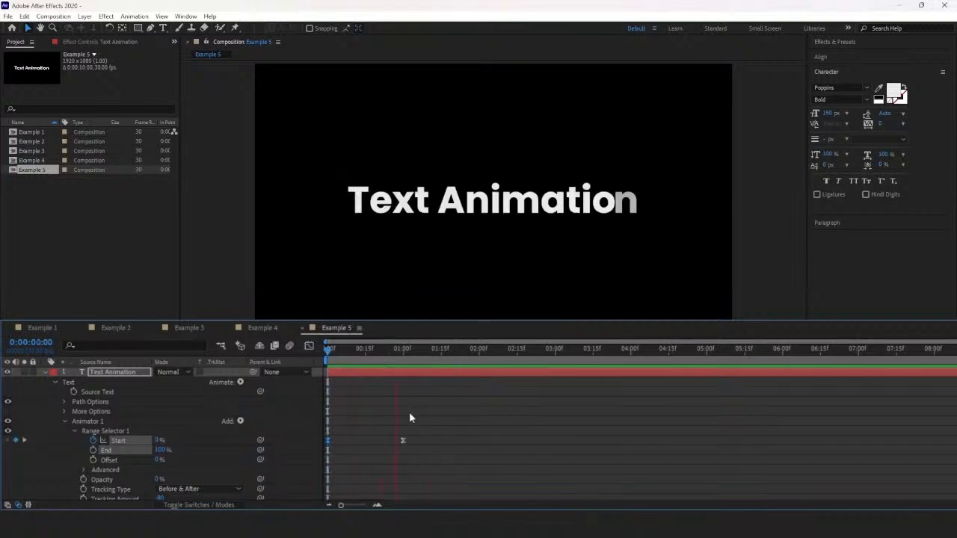
pyautogui.press('space')
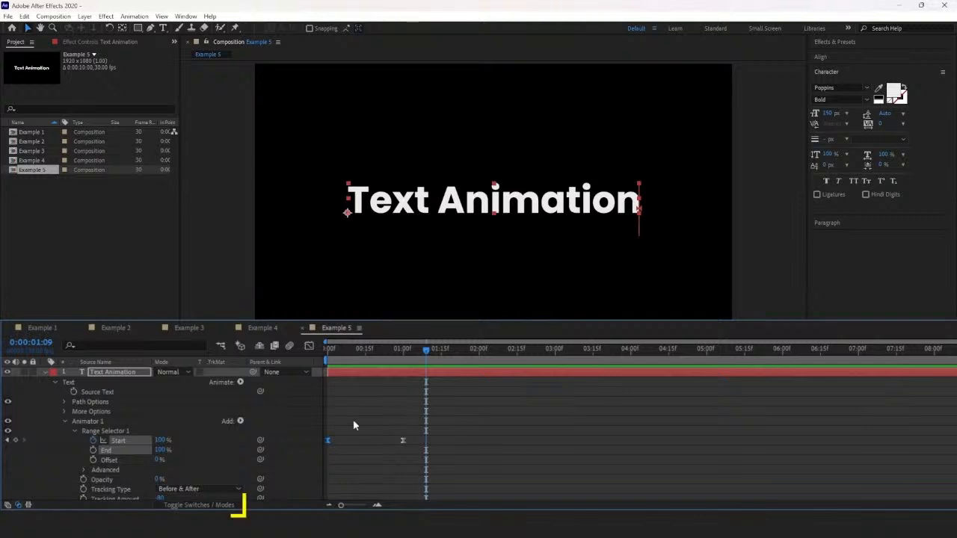
# Enable motion blur for Example 5's Text Animation layer and preview the animation from the beginning
pyautogui.click(218, 505)
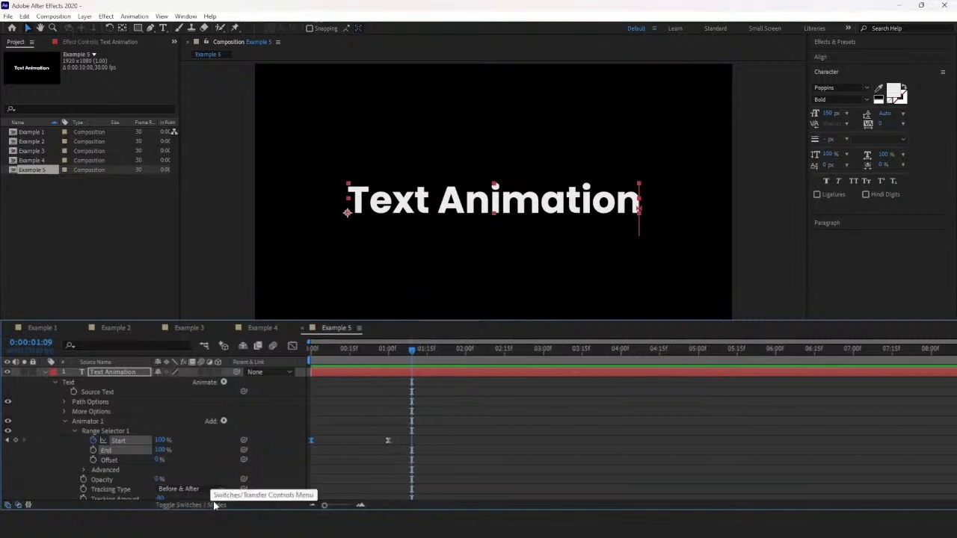
pyautogui.click(202, 374)
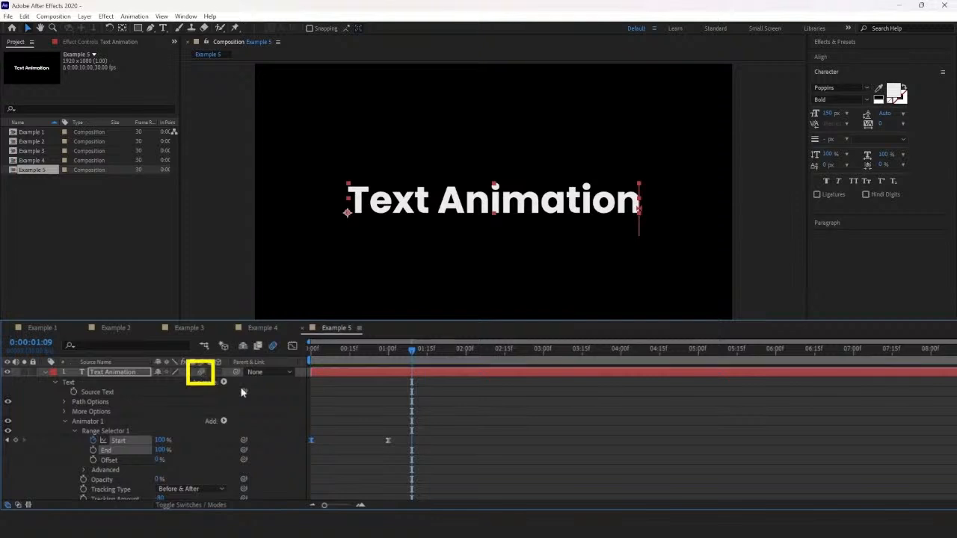
pyautogui.moveTo(389, 359); pyautogui.dragTo(308, 364)
pyautogui.press('space')
pyautogui.press('space')
pyautogui.press('space')
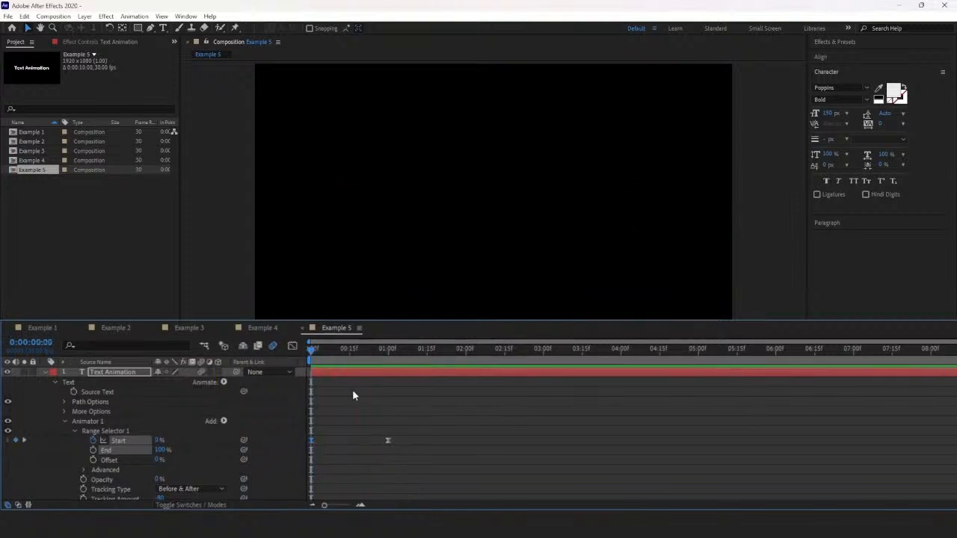
pyautogui.press('space')
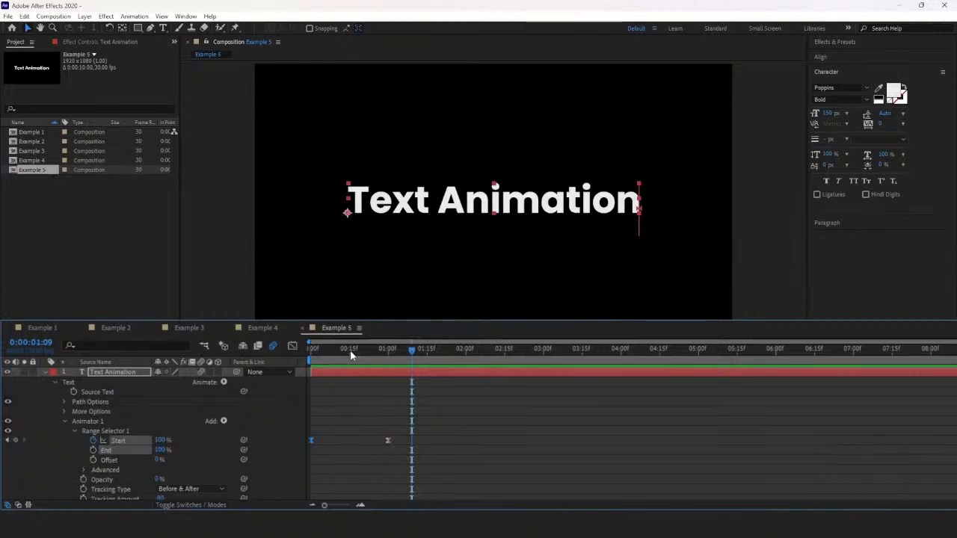
# Turn on motion blur for the Text Animation layer in Example 1 and play back Example 5 from the beginning
pyautogui.click(56, 327)
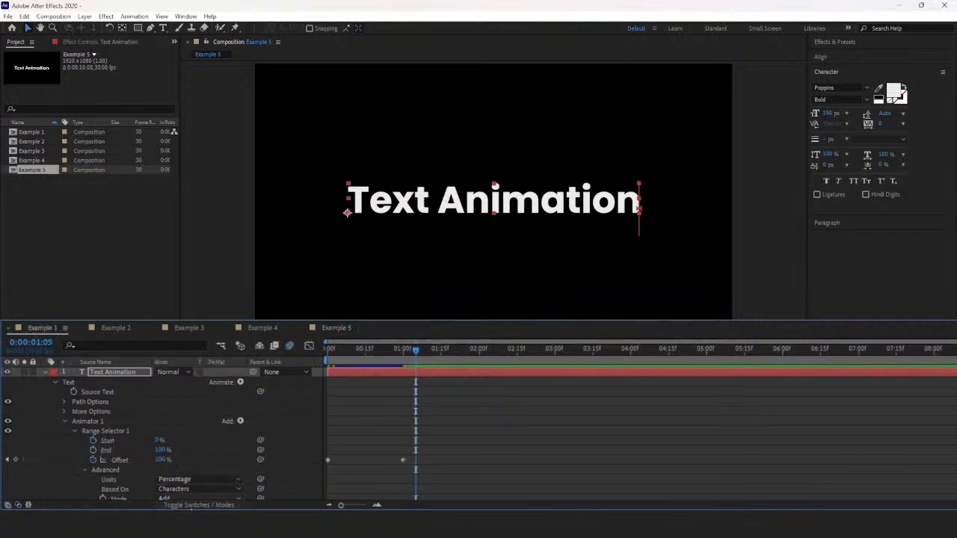
pyautogui.click(193, 506)
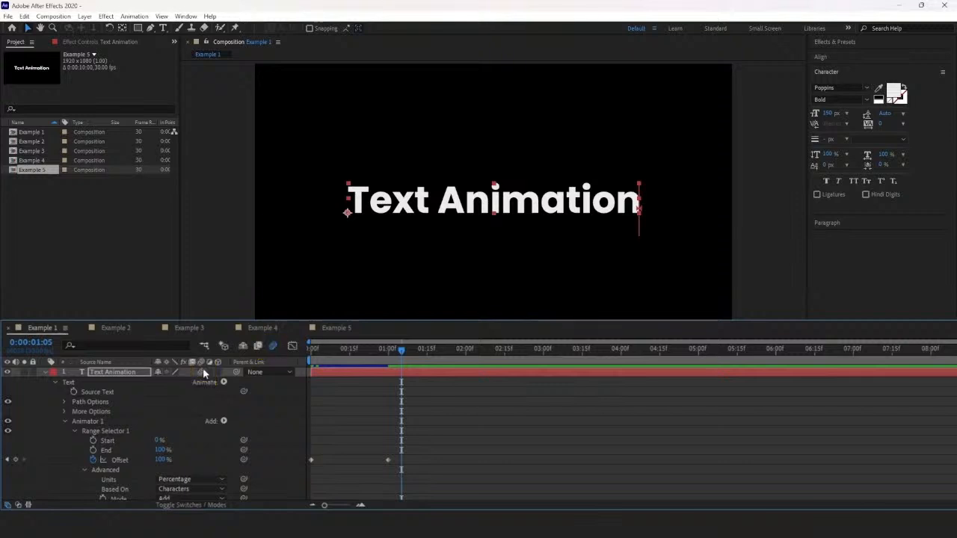
pyautogui.press('Home')
pyautogui.press('space')
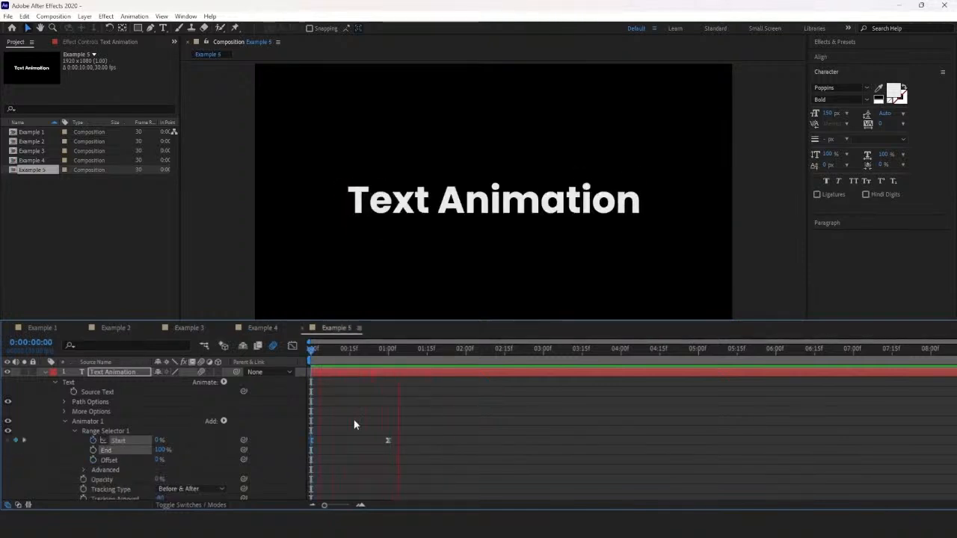
pyautogui.press('space')
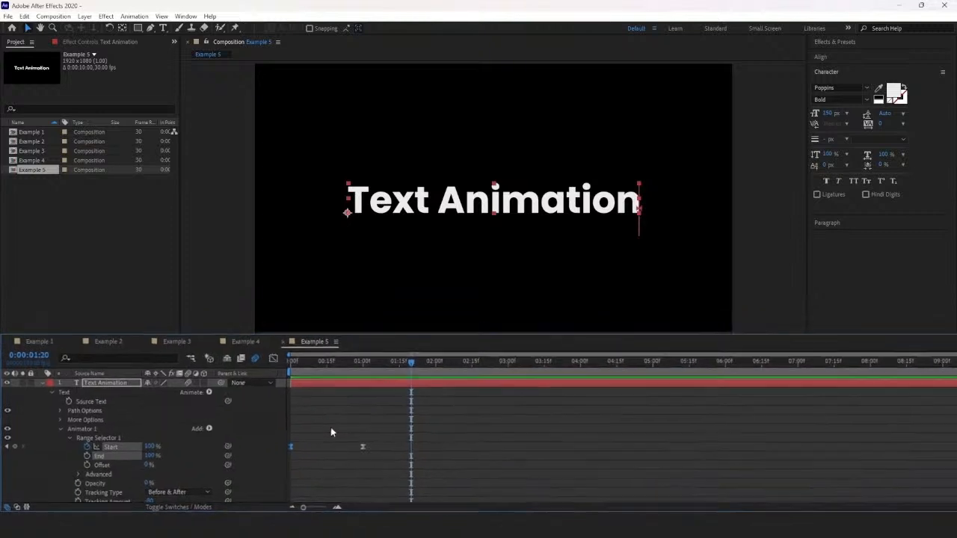